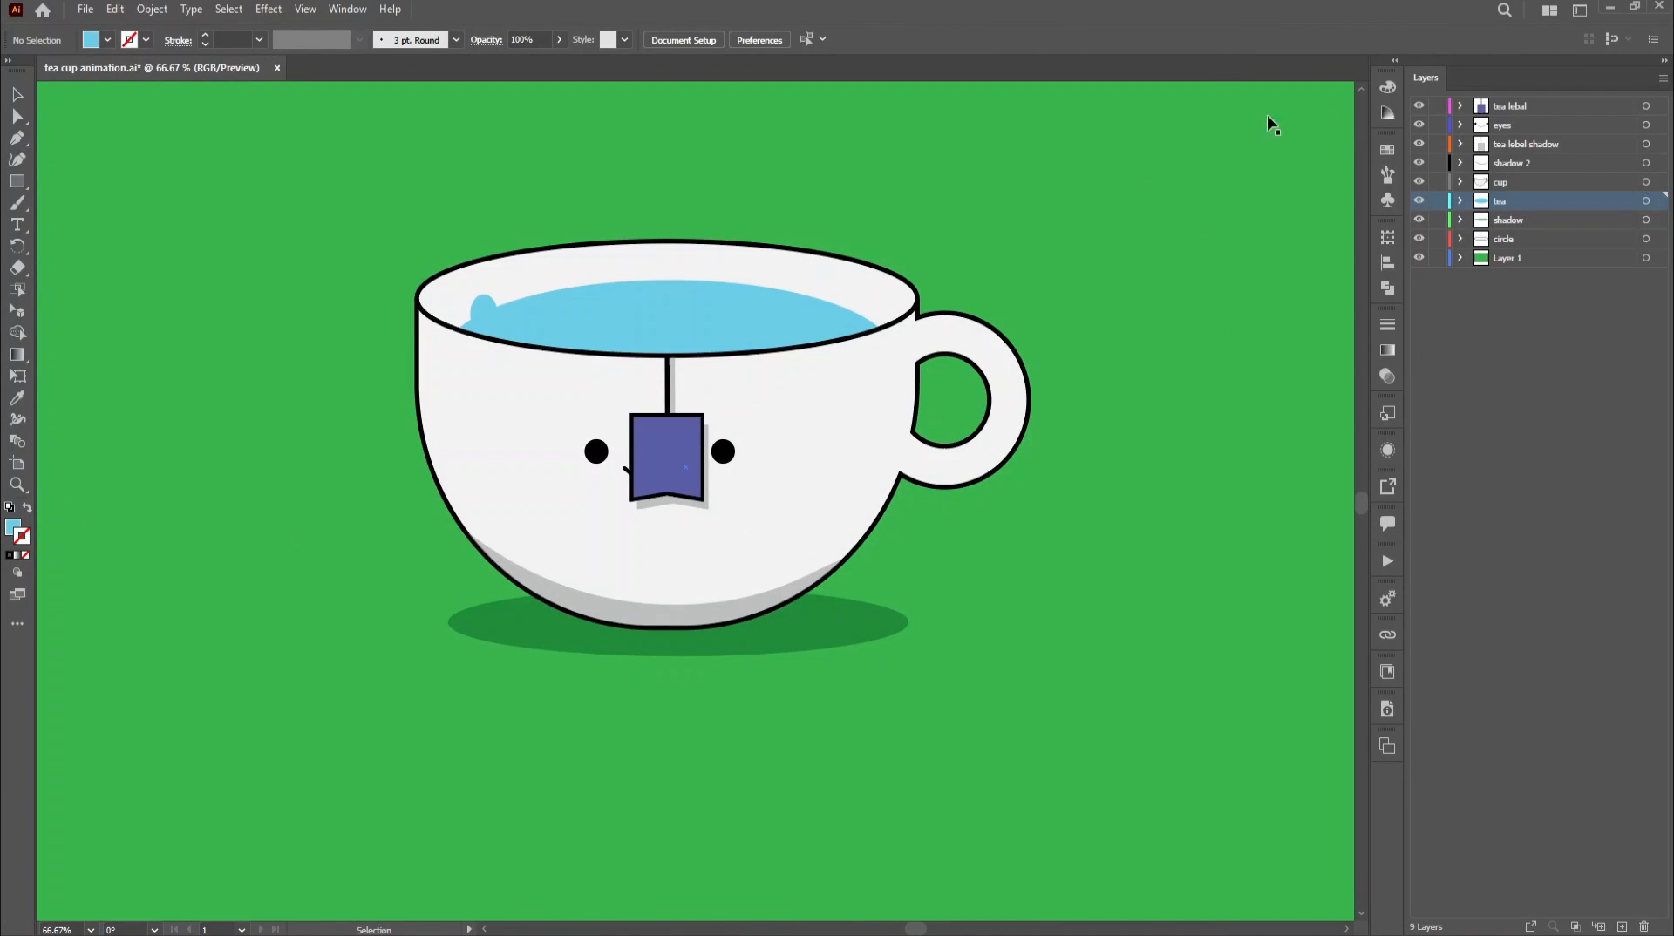
Step: Inspect which artwork each layer of the tea cup drawing contains by hiding and showing the layers one by one
left_click(1419, 106)
left_click(1419, 107)
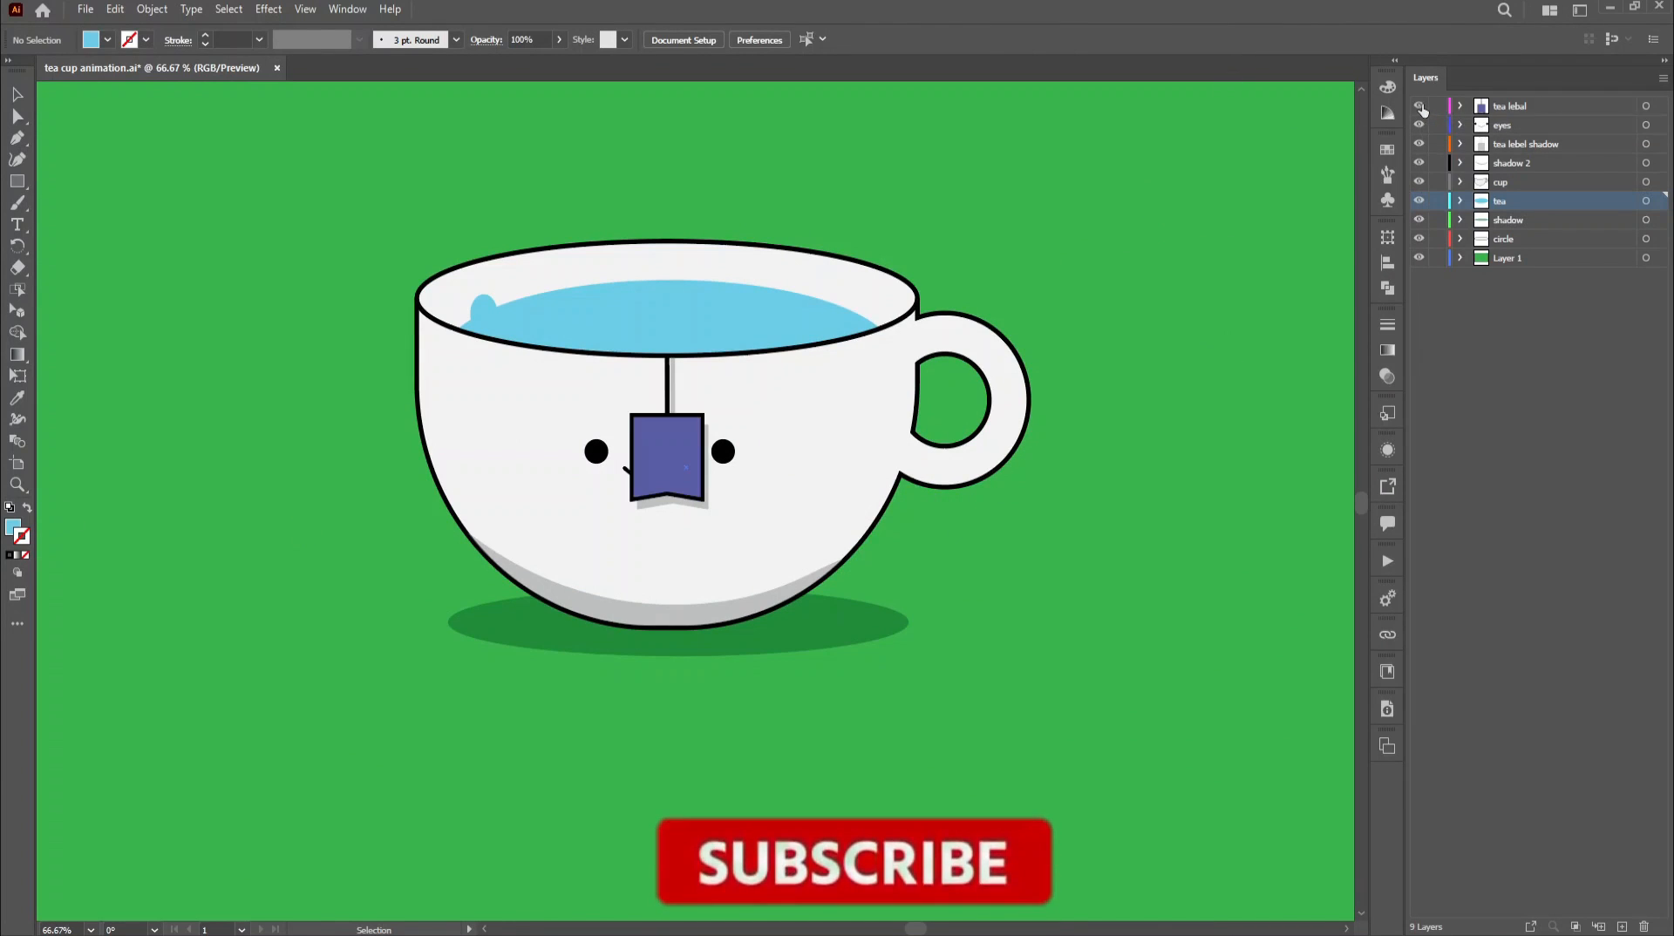
left_click(1418, 126)
left_click(1418, 126)
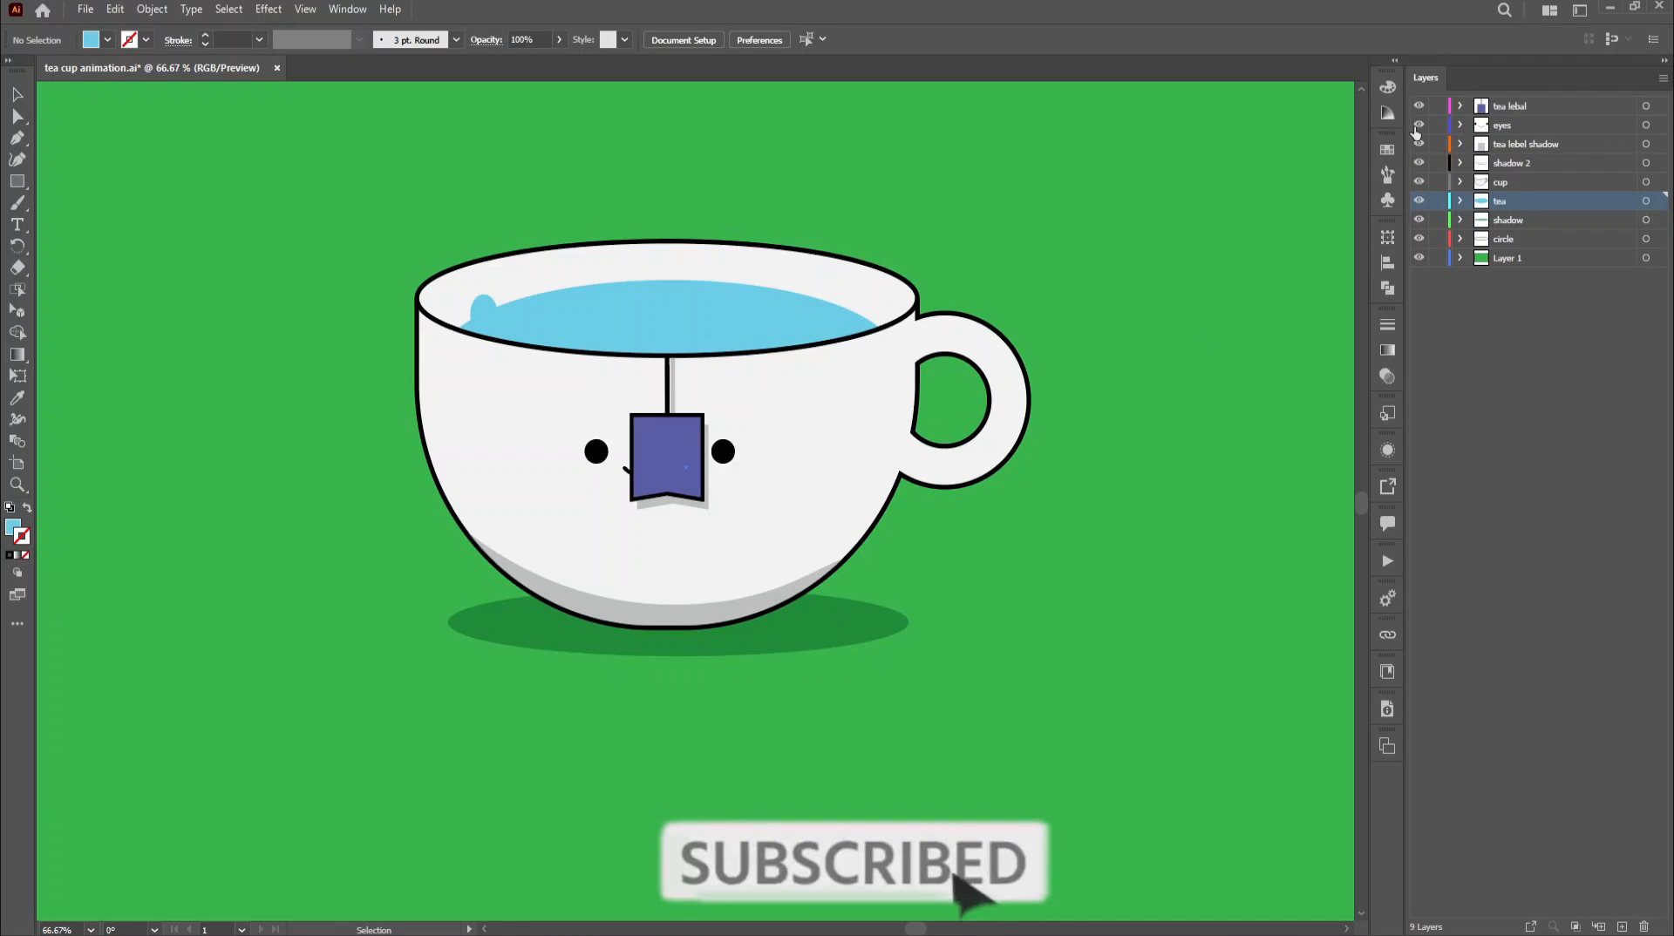
left_click(1419, 145)
left_click(1419, 145)
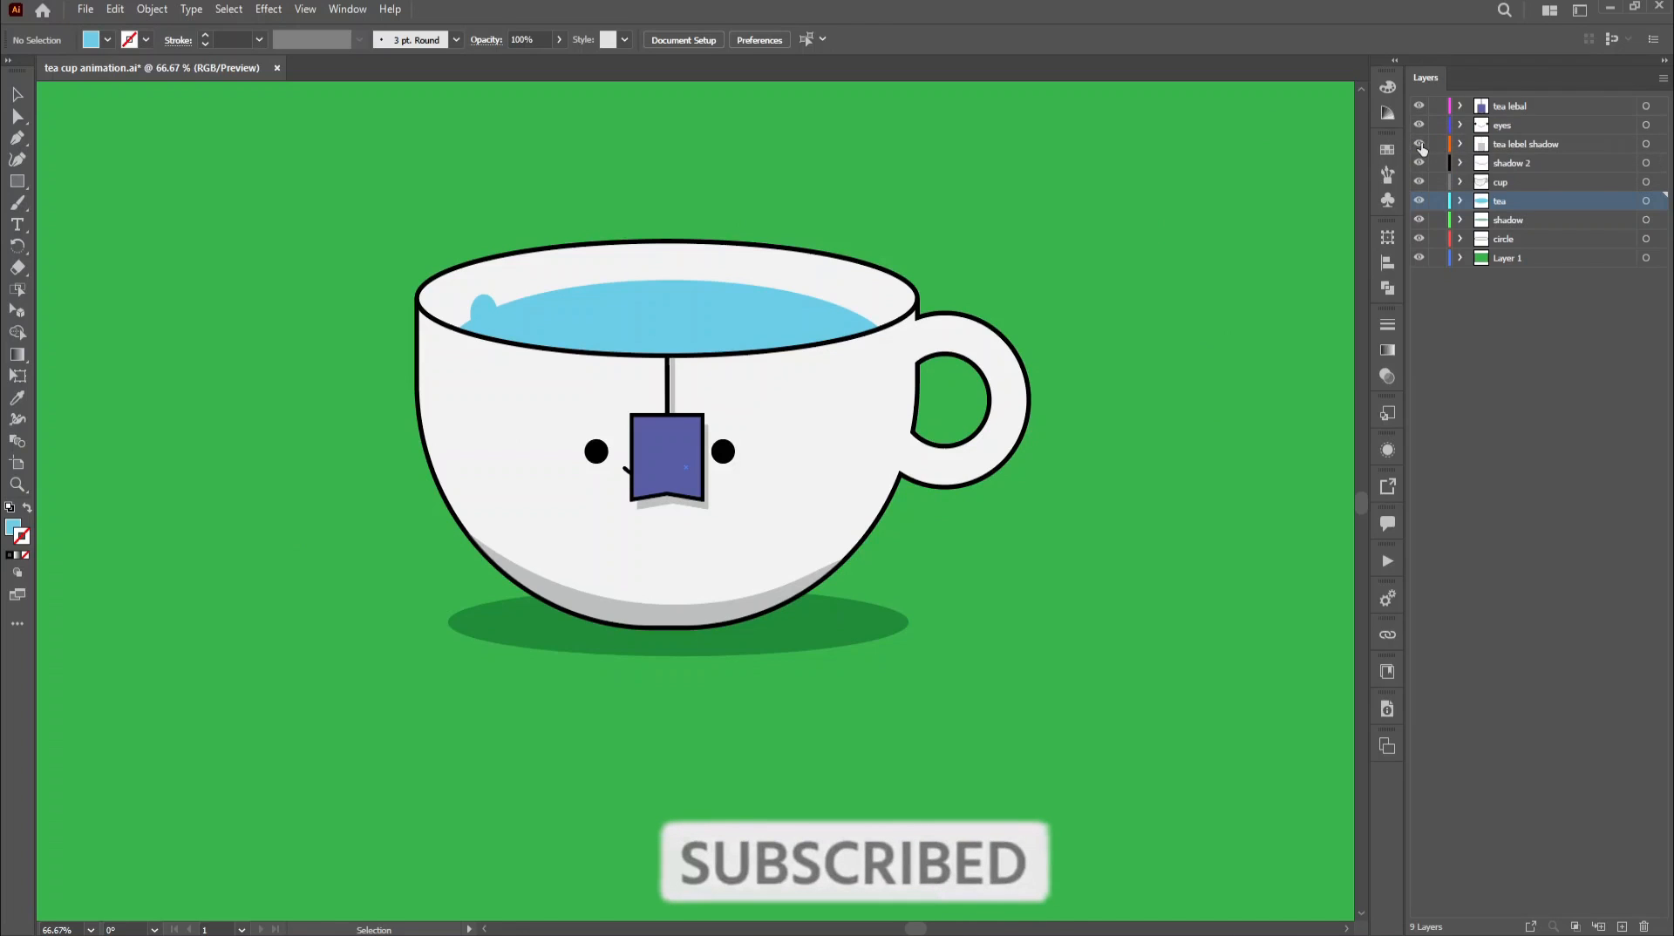
left_click(1499, 145)
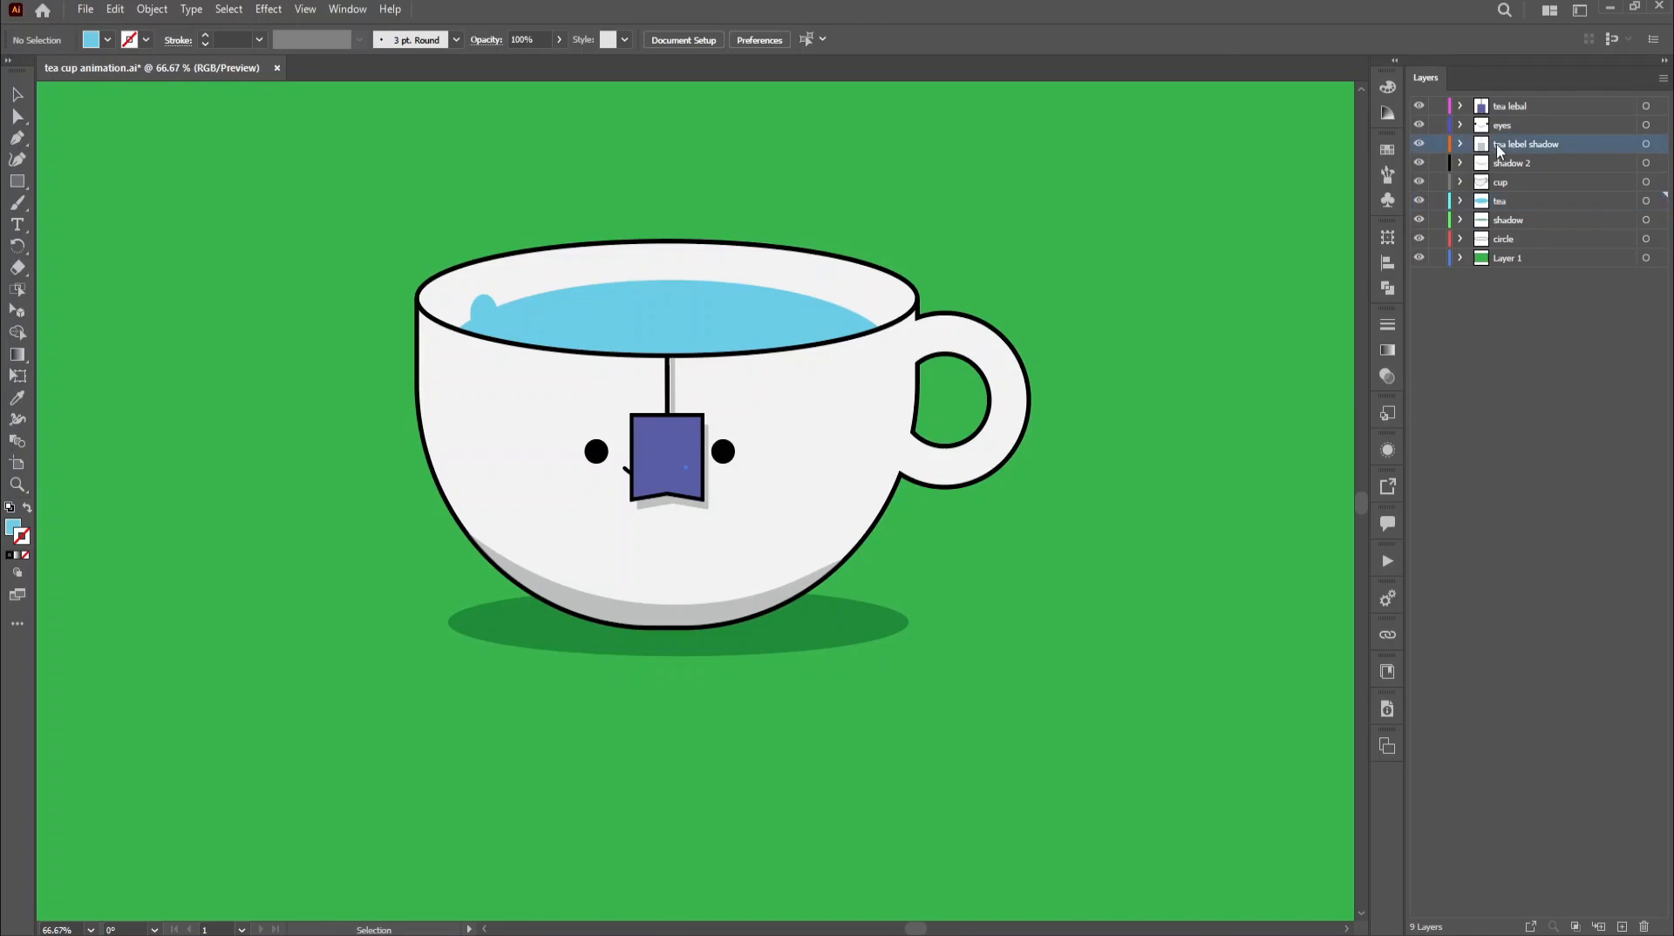
left_click(1419, 165)
left_click(1419, 165)
left_click(1419, 182)
left_click(1419, 183)
left_click(1419, 203)
left_click(1418, 202)
left_click(1417, 224)
left_click(1418, 223)
left_click(1419, 239)
left_click(1419, 239)
left_click(1420, 258)
left_click(1420, 258)
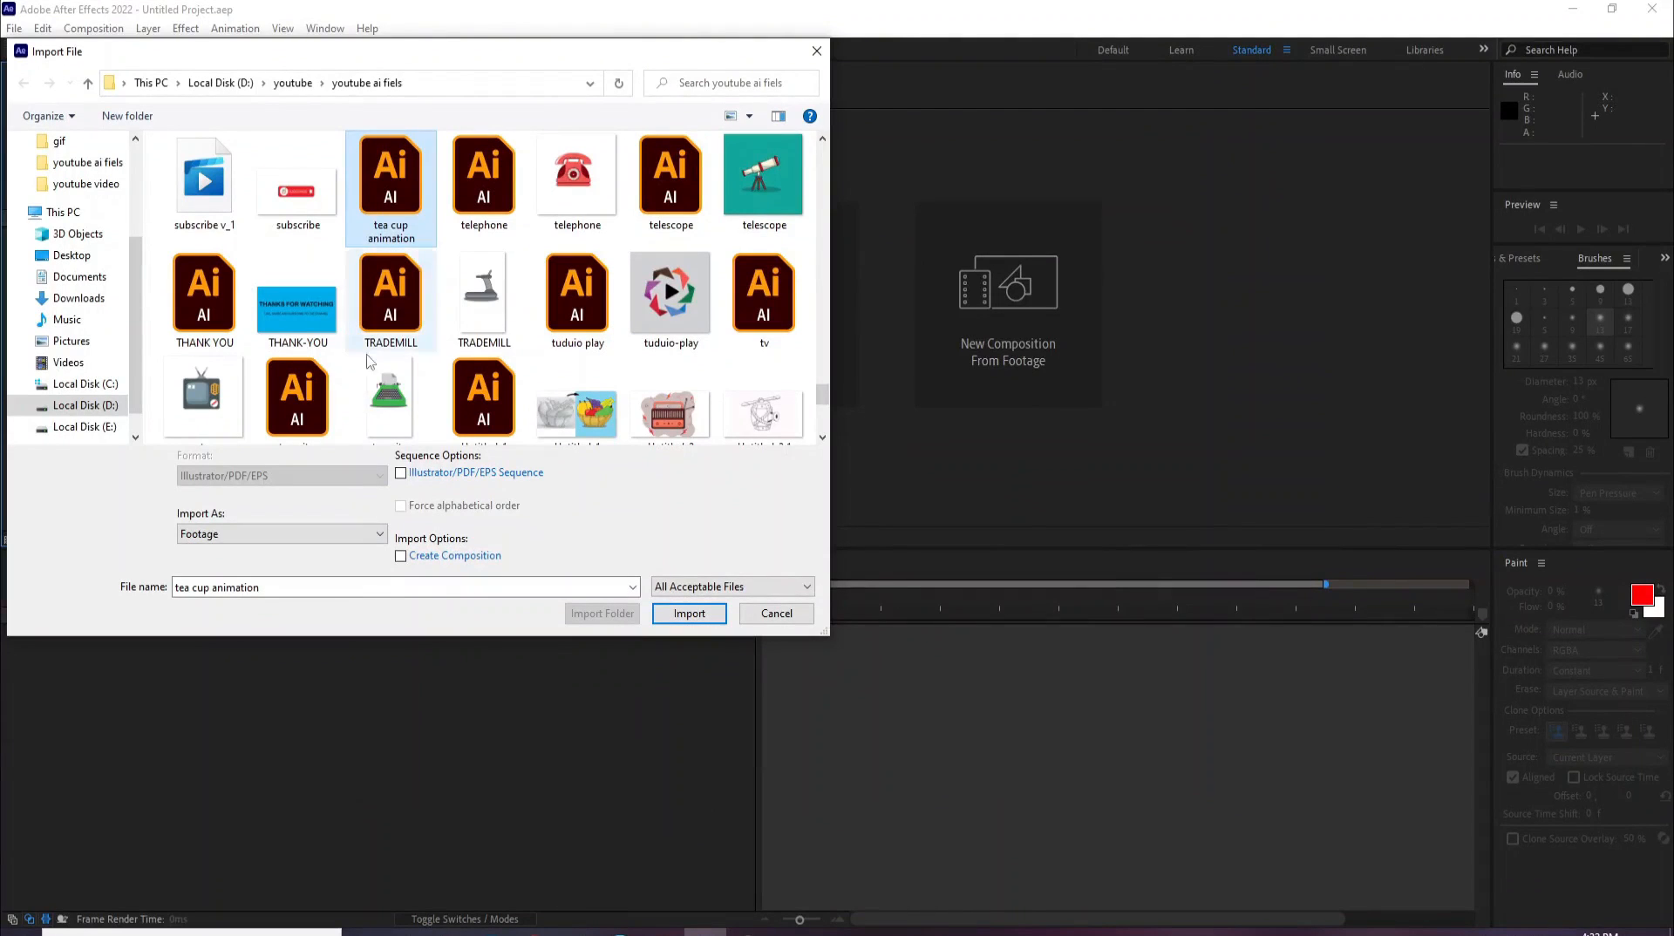
Step: In After Effects, import the tea cup animation file as a composition, place it in the timeline and open its layers
left_click(340, 533)
left_click(336, 566)
left_click(690, 614)
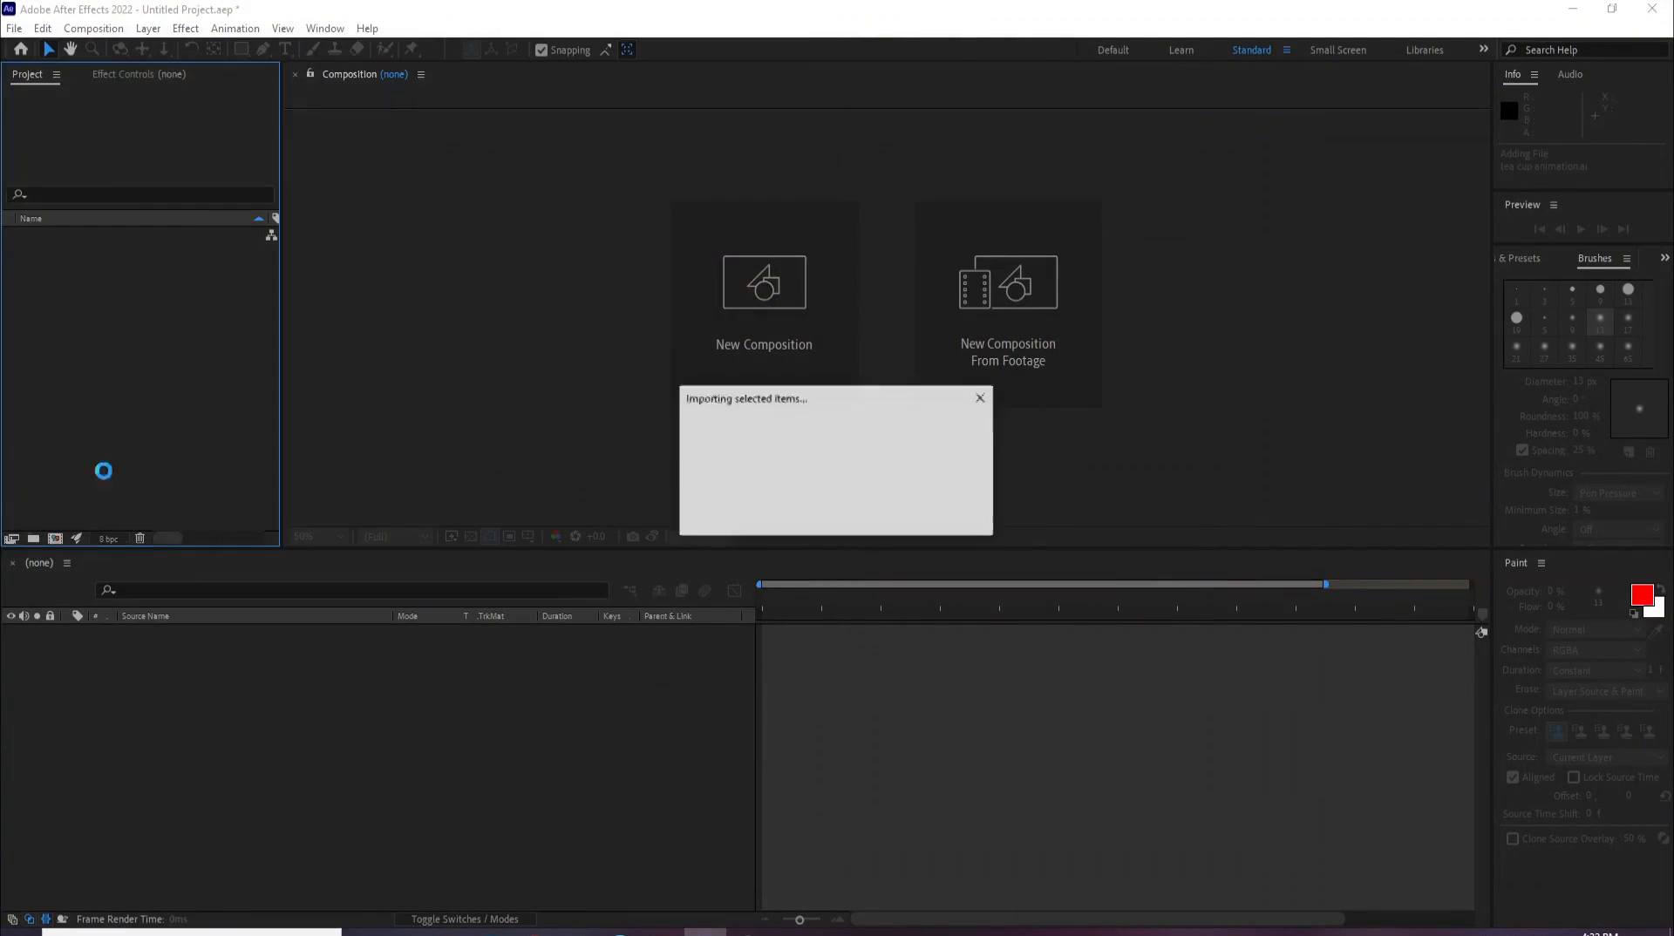
left_click_drag(87, 236, 112, 636)
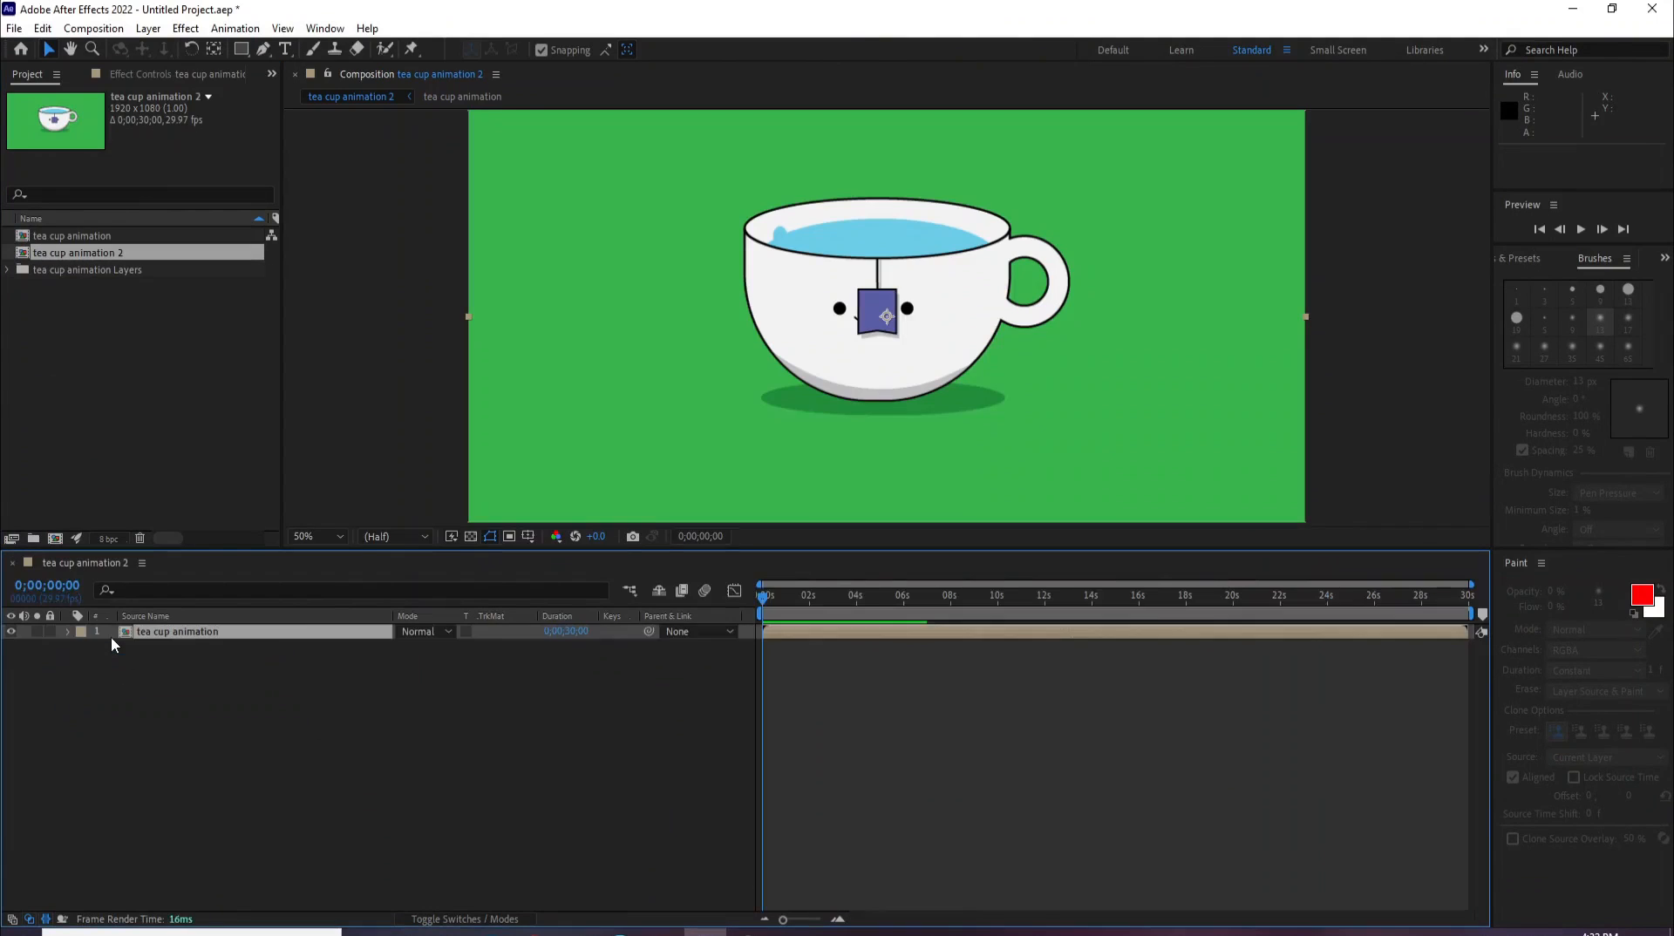
double_click(211, 630)
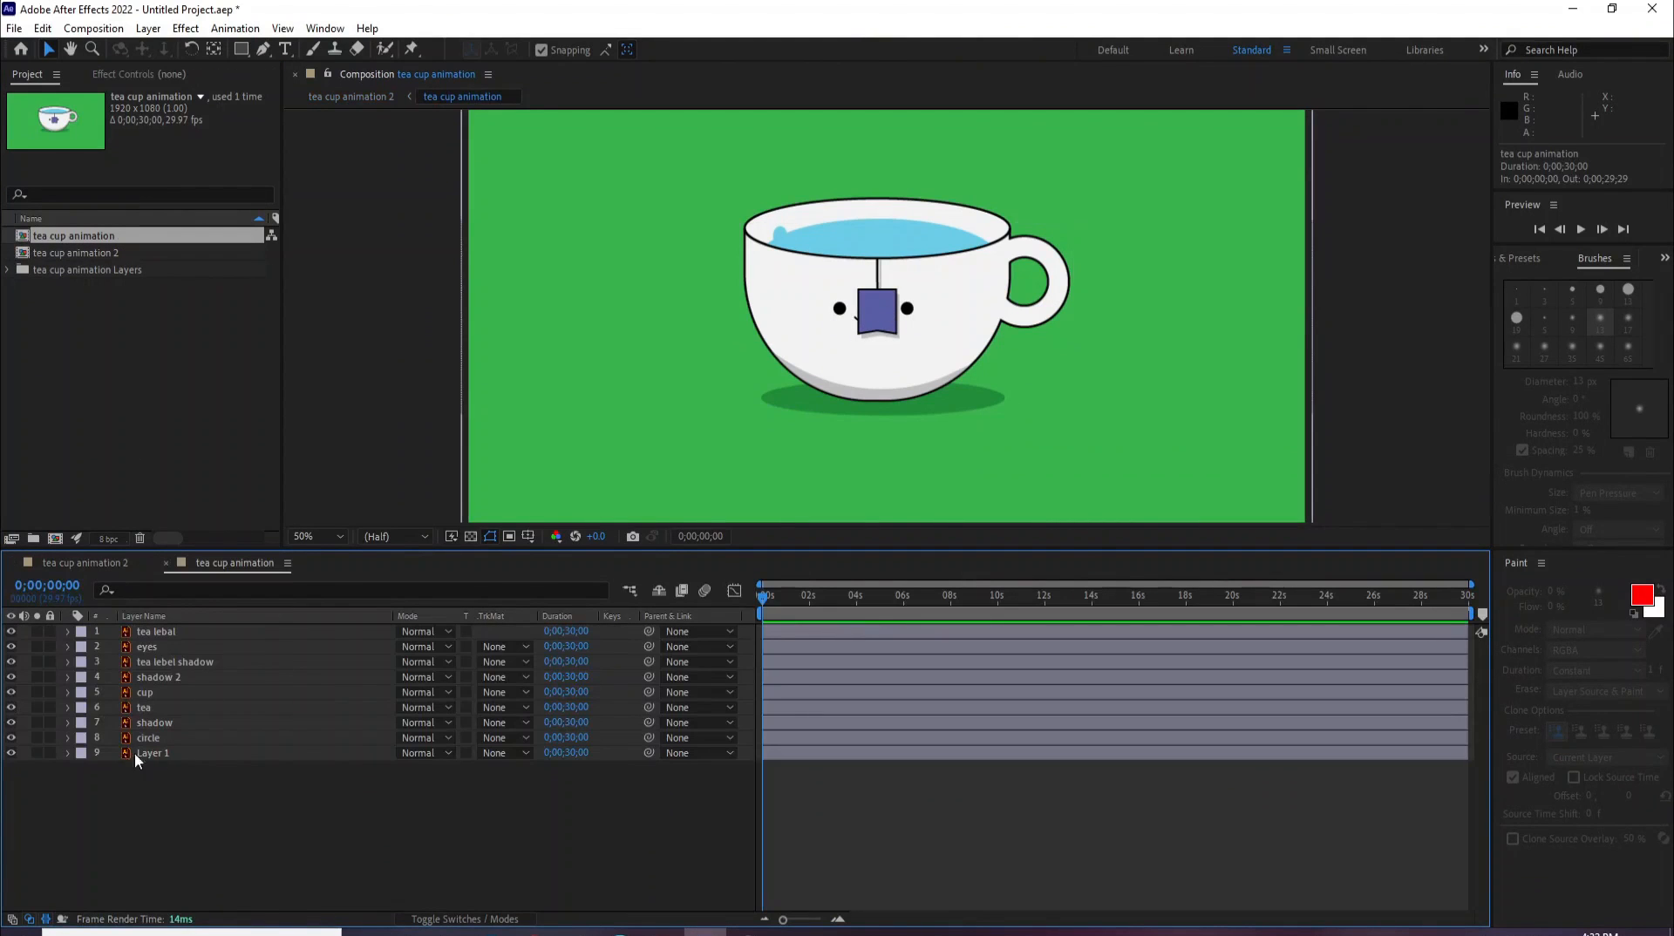
Step: Lock the green background Layer 1 and check which artwork the shadow 2, cup, shadow and circle layers hold
left_click(50, 753)
left_click(191, 679)
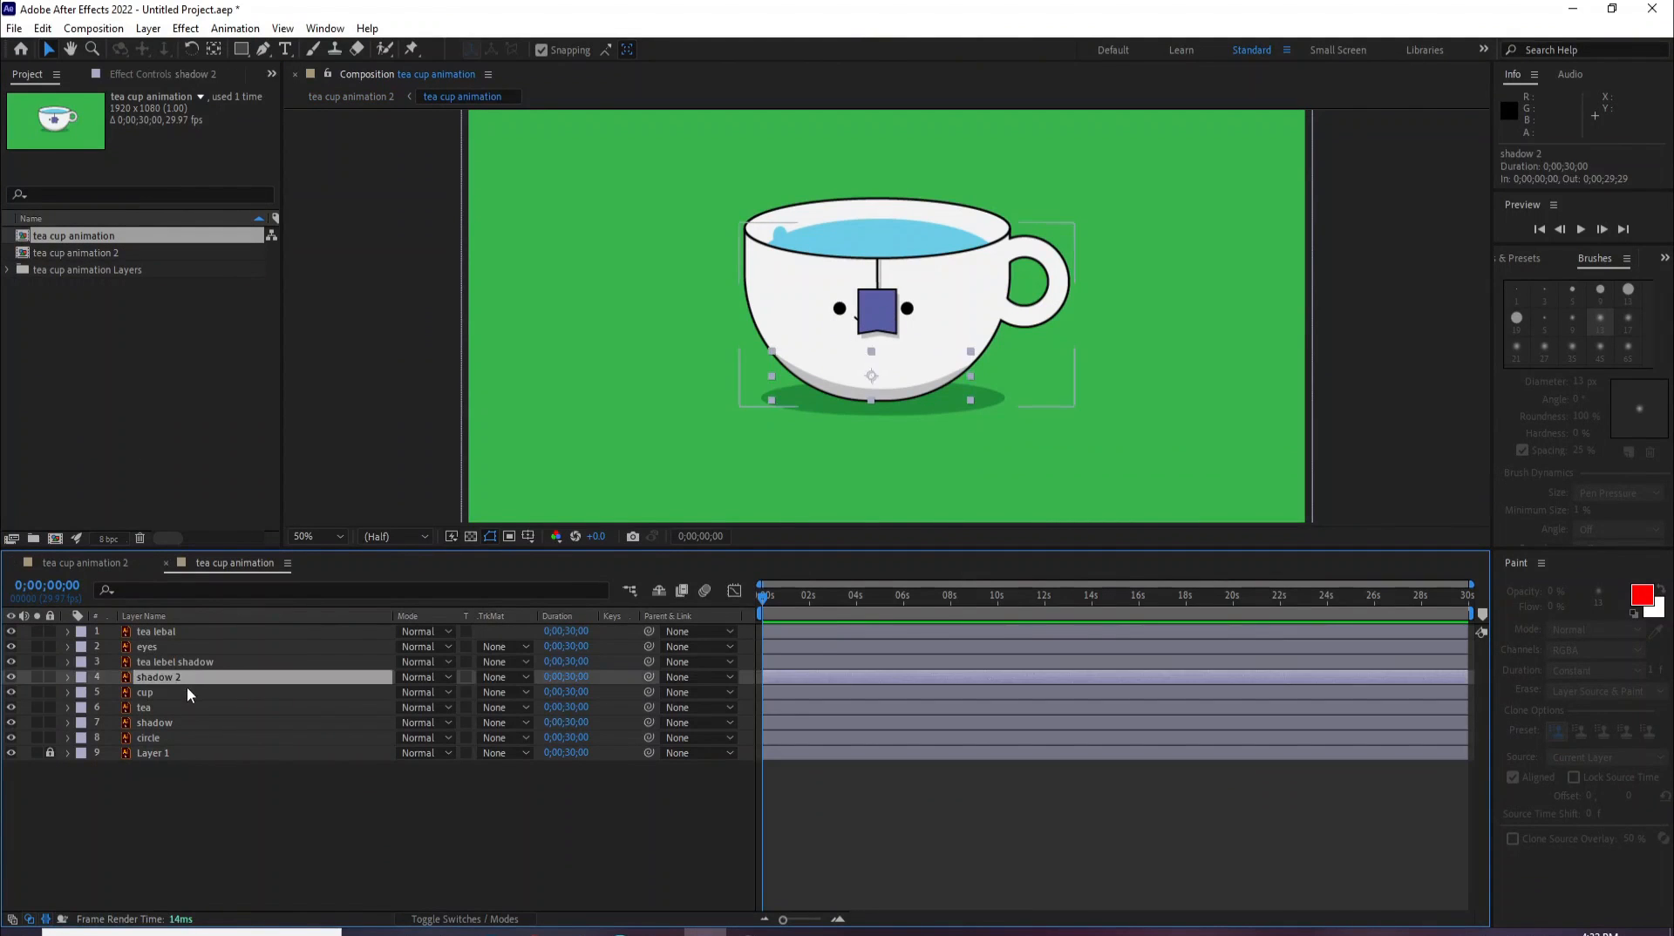
left_click(187, 691)
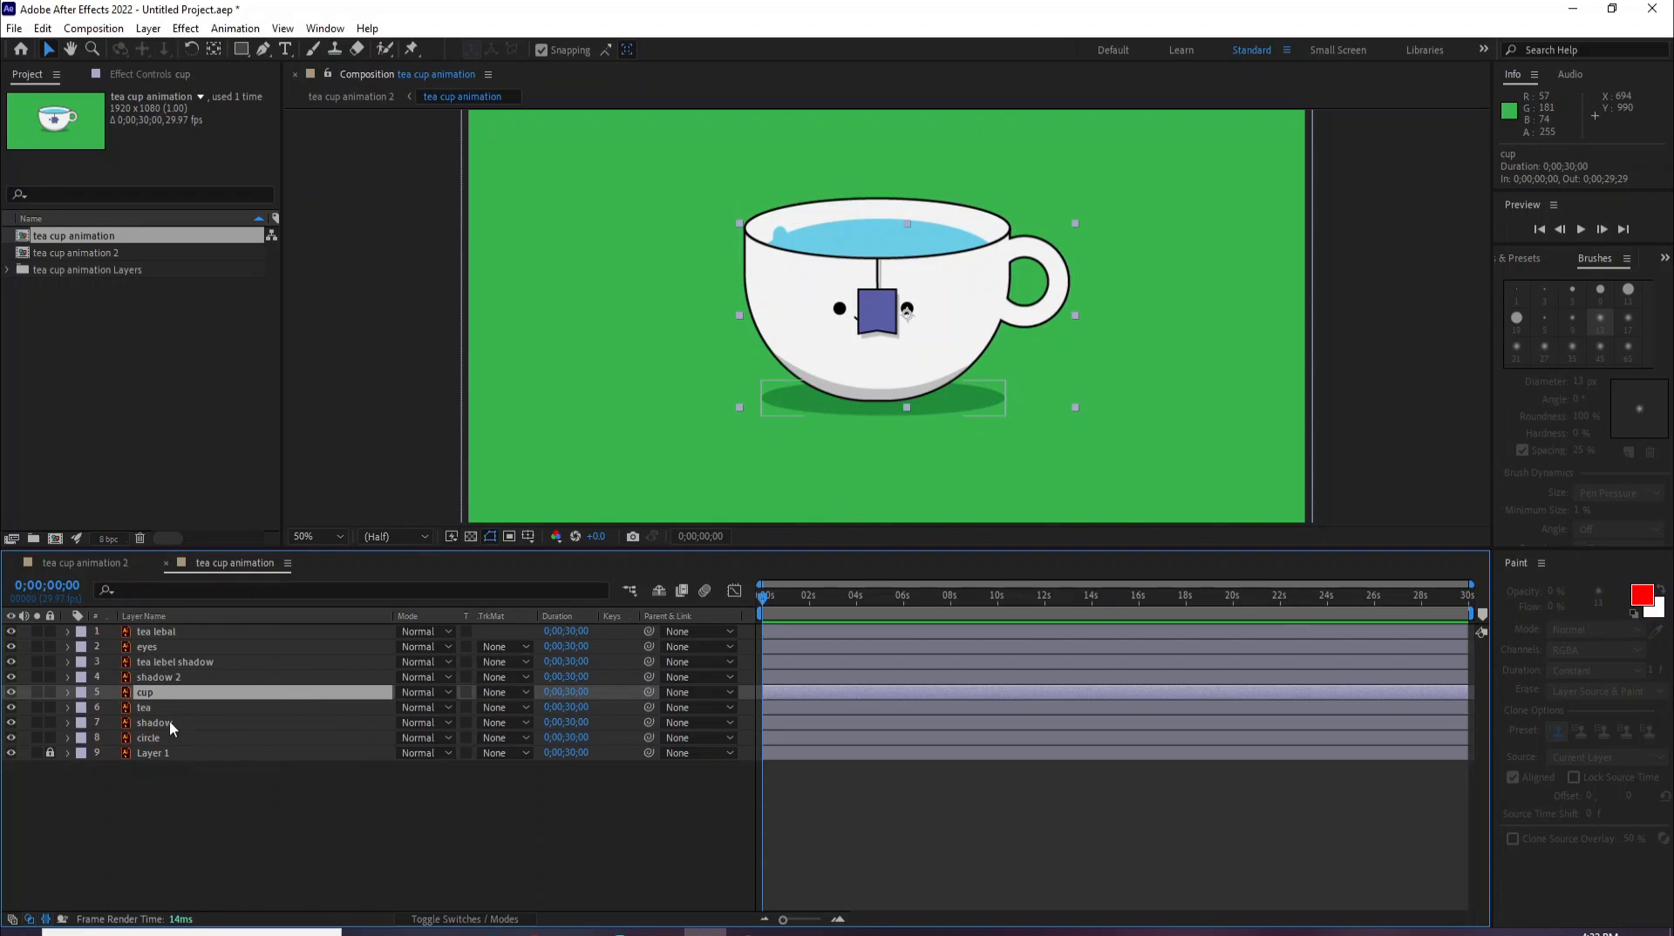
left_click(167, 720)
left_click(188, 738)
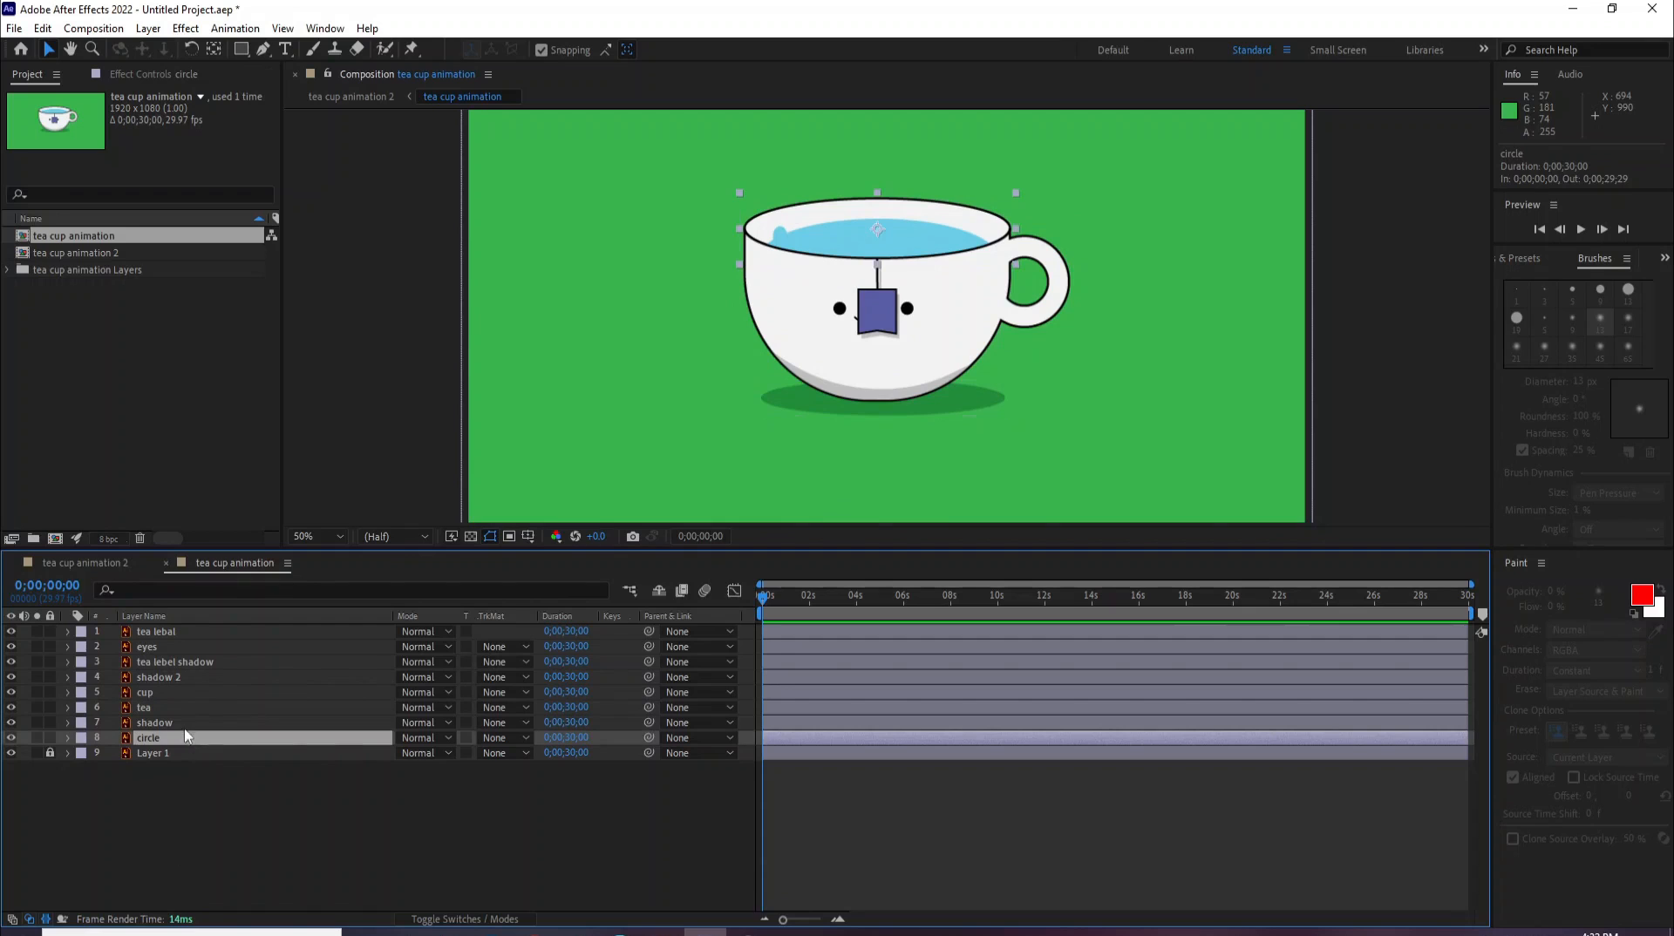
Step: Parent the tea, shadow and circle layers to the cup layer
left_click(166, 693)
left_click_drag(648, 707, 273, 694)
left_click_drag(651, 730, 274, 692)
left_click_drag(649, 738, 279, 694)
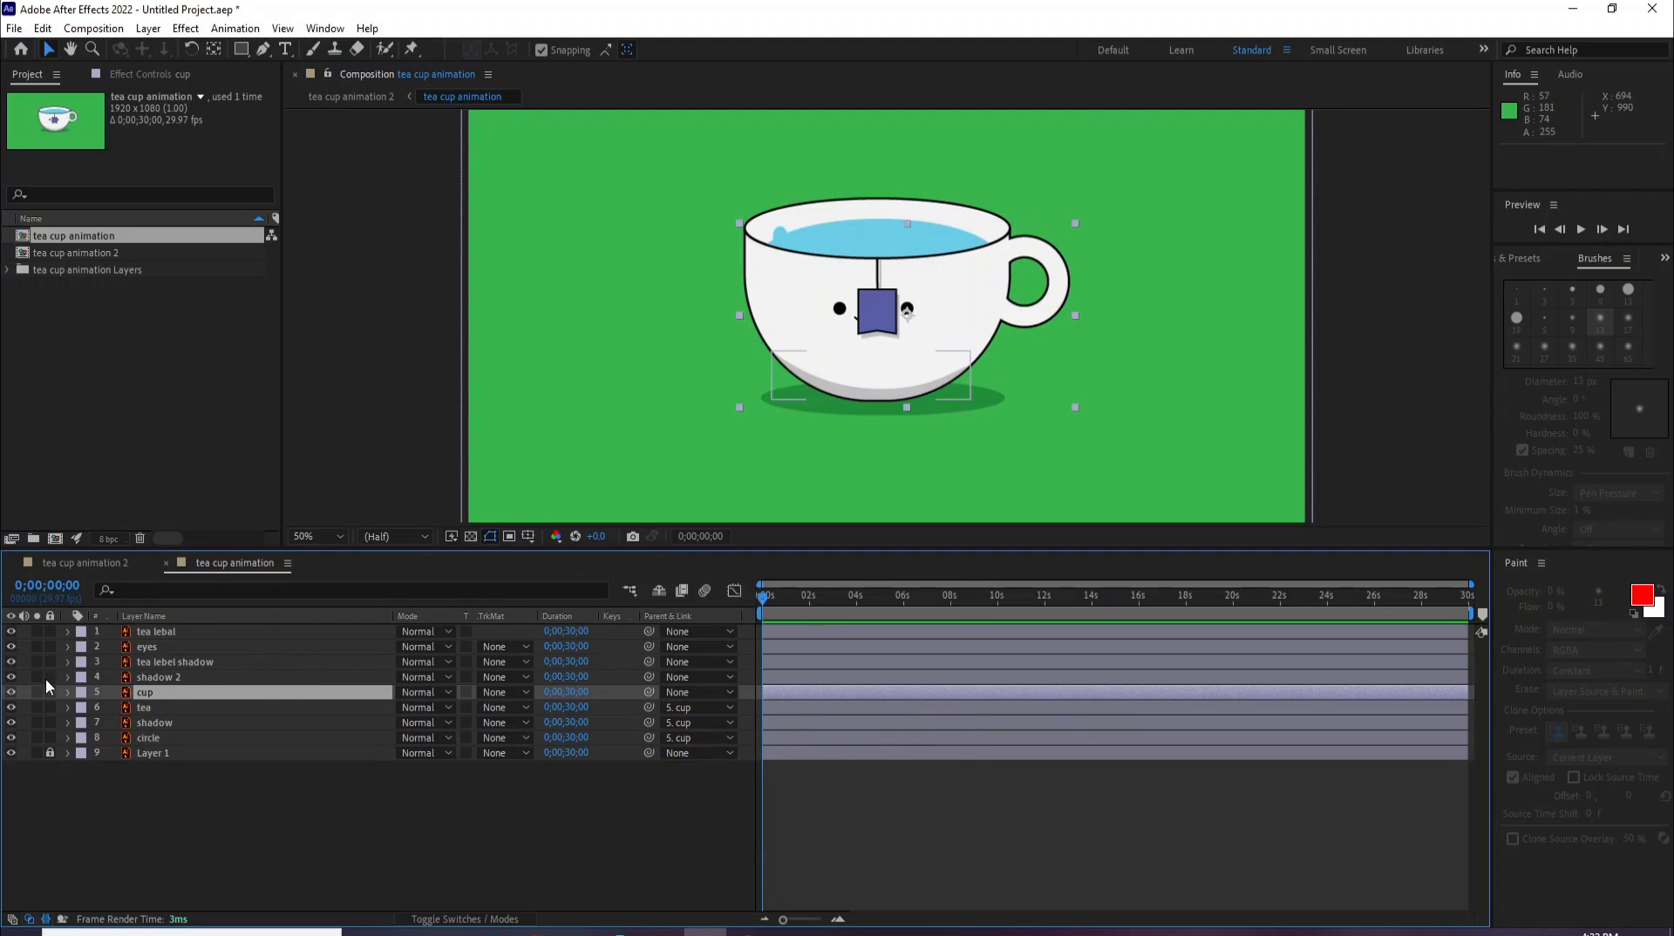
Step: Remove the shadow layer's parent and move the layer below circle in the stacking order
left_click(170, 723)
left_click(680, 724)
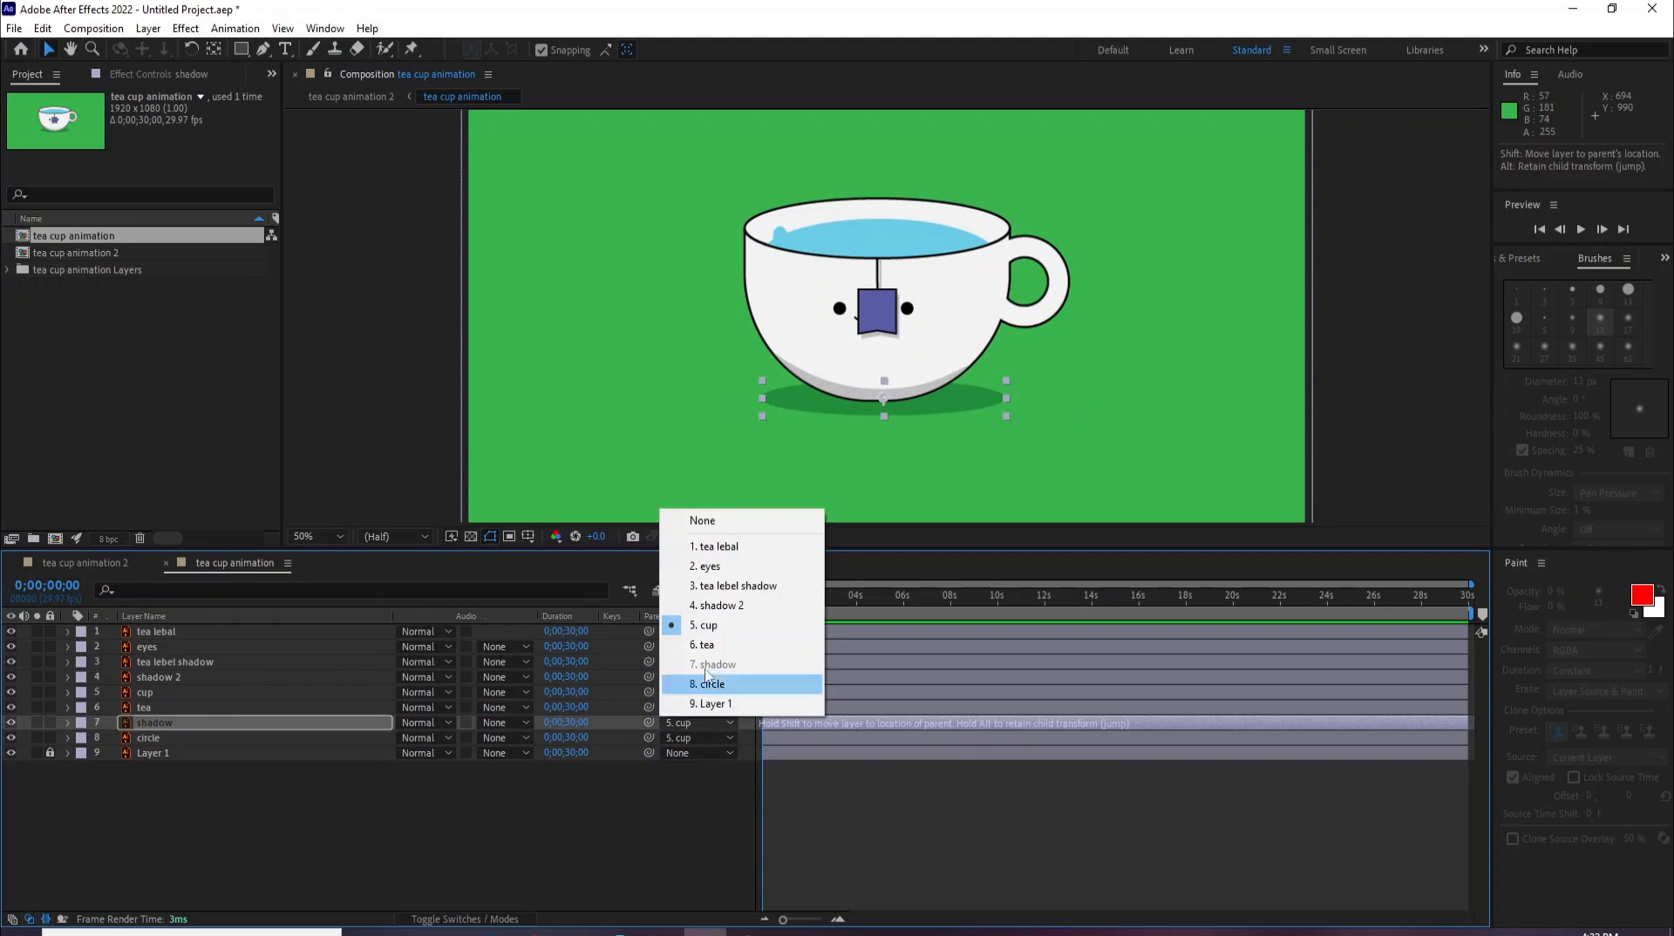
left_click(689, 518)
left_click_drag(165, 723, 168, 740)
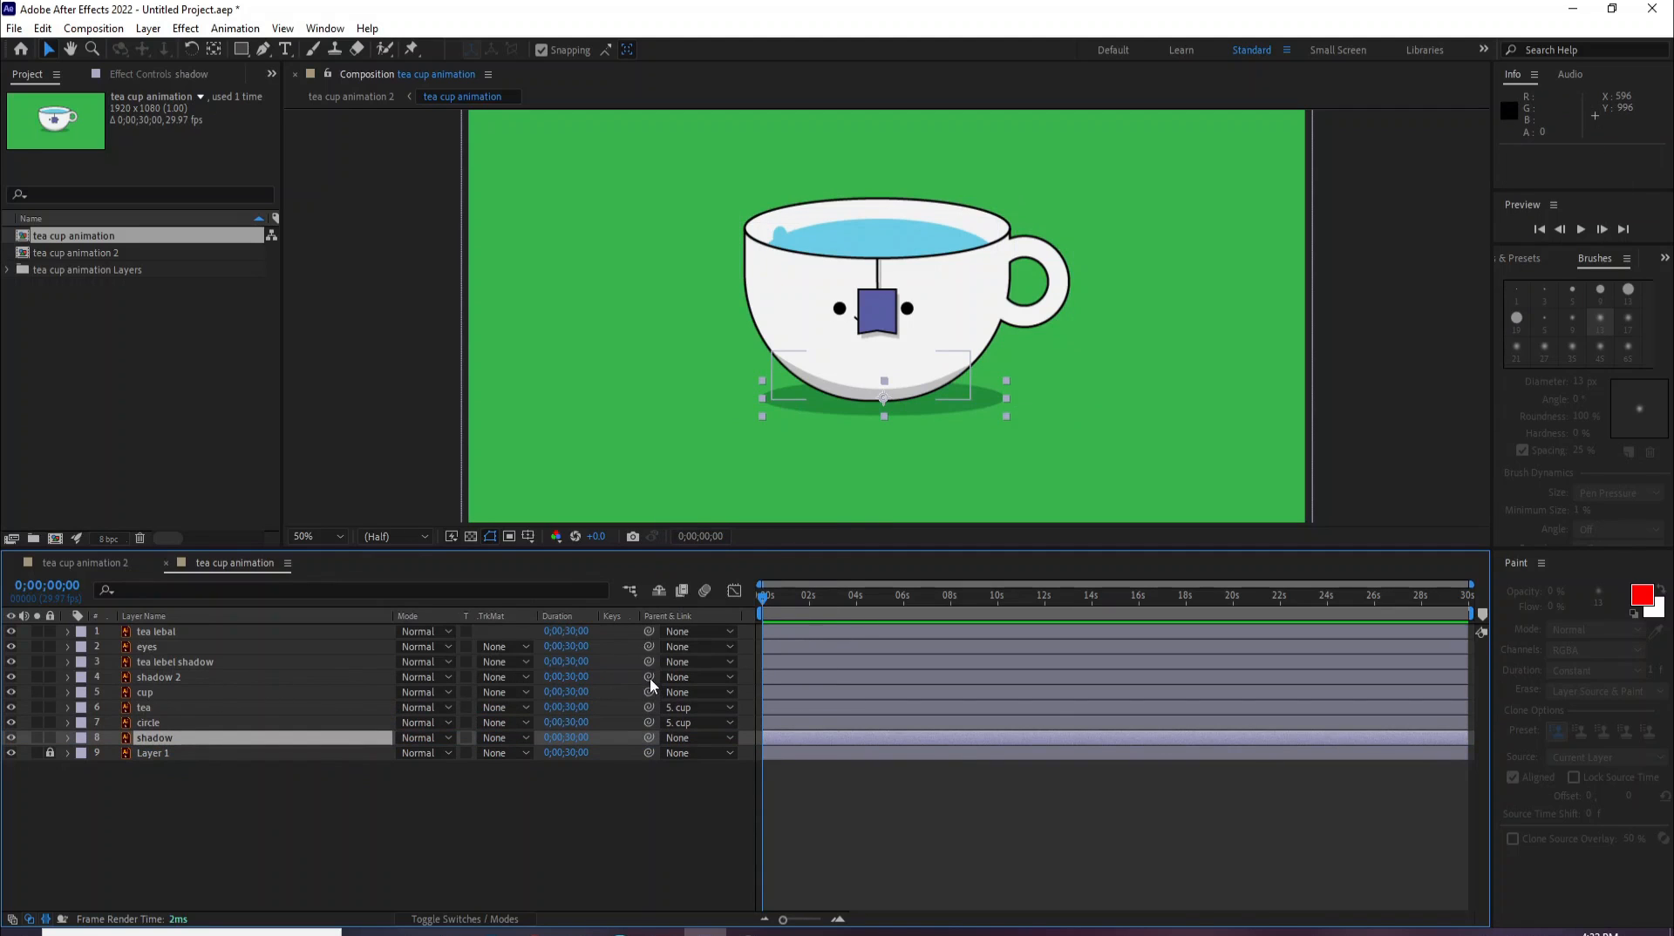
Step: Parent the shadow 2, tea lebel shadow, eyes and tea lebal layers to the cup layer
left_click_drag(650, 679, 268, 693)
left_click_drag(648, 661, 361, 690)
left_click_drag(648, 651, 297, 692)
left_click_drag(646, 639, 306, 692)
left_click(370, 882)
Step: Reveal the cup layer's Rotation property and move its anchor point to the centre of the cup's base
left_click(157, 693)
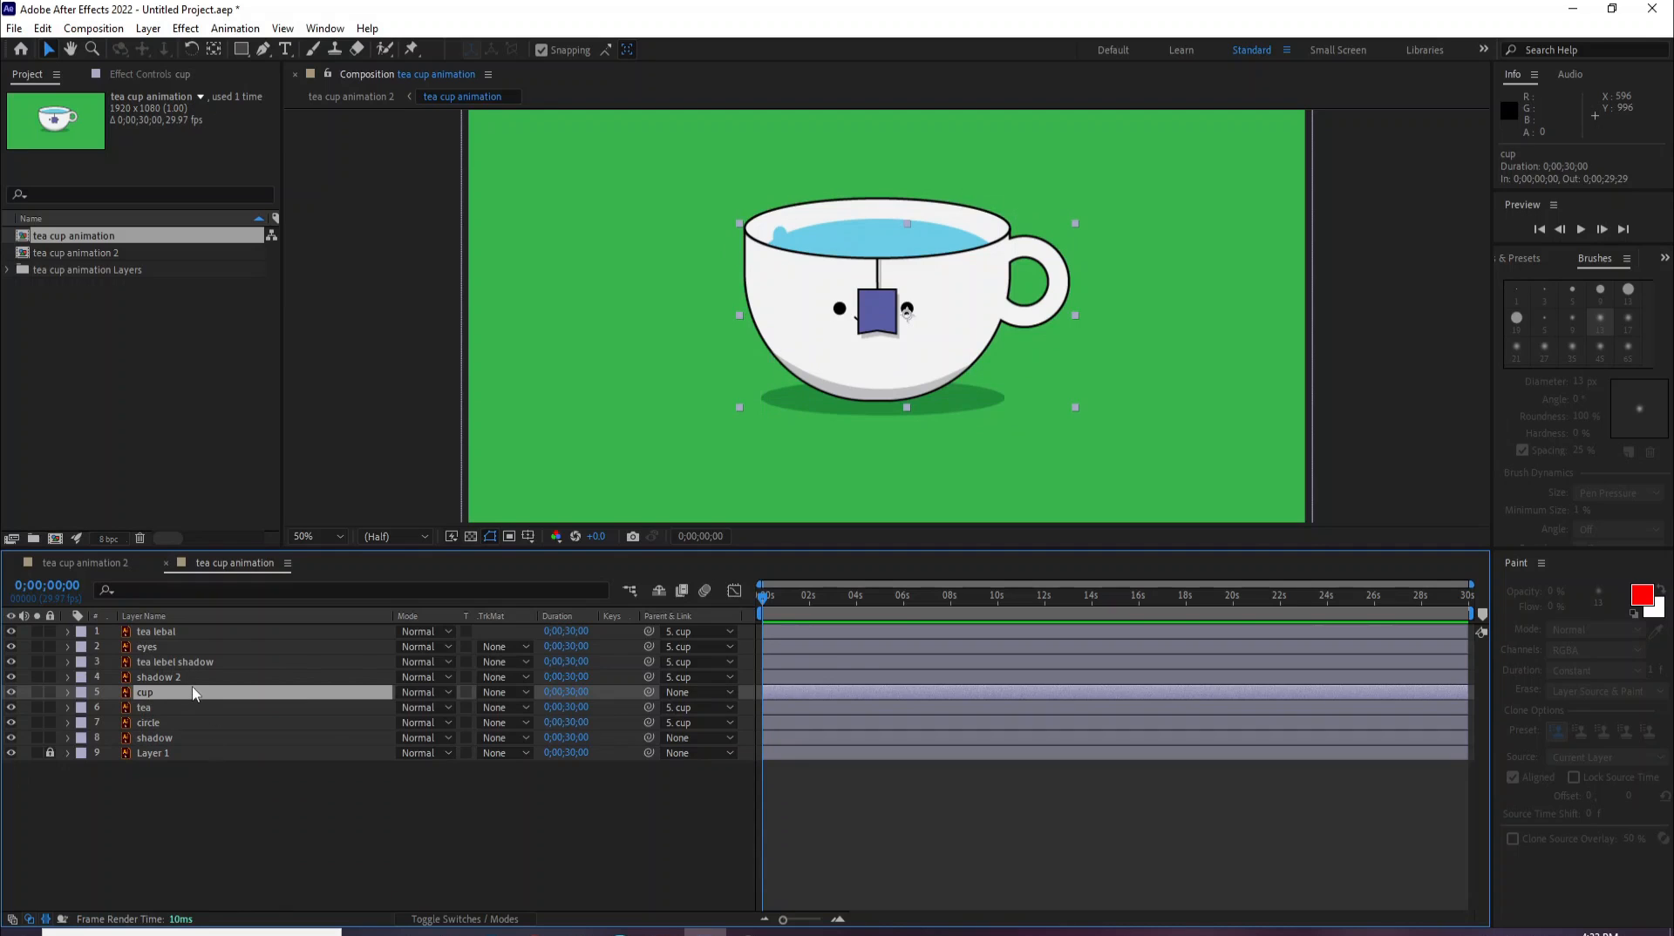
key("r")
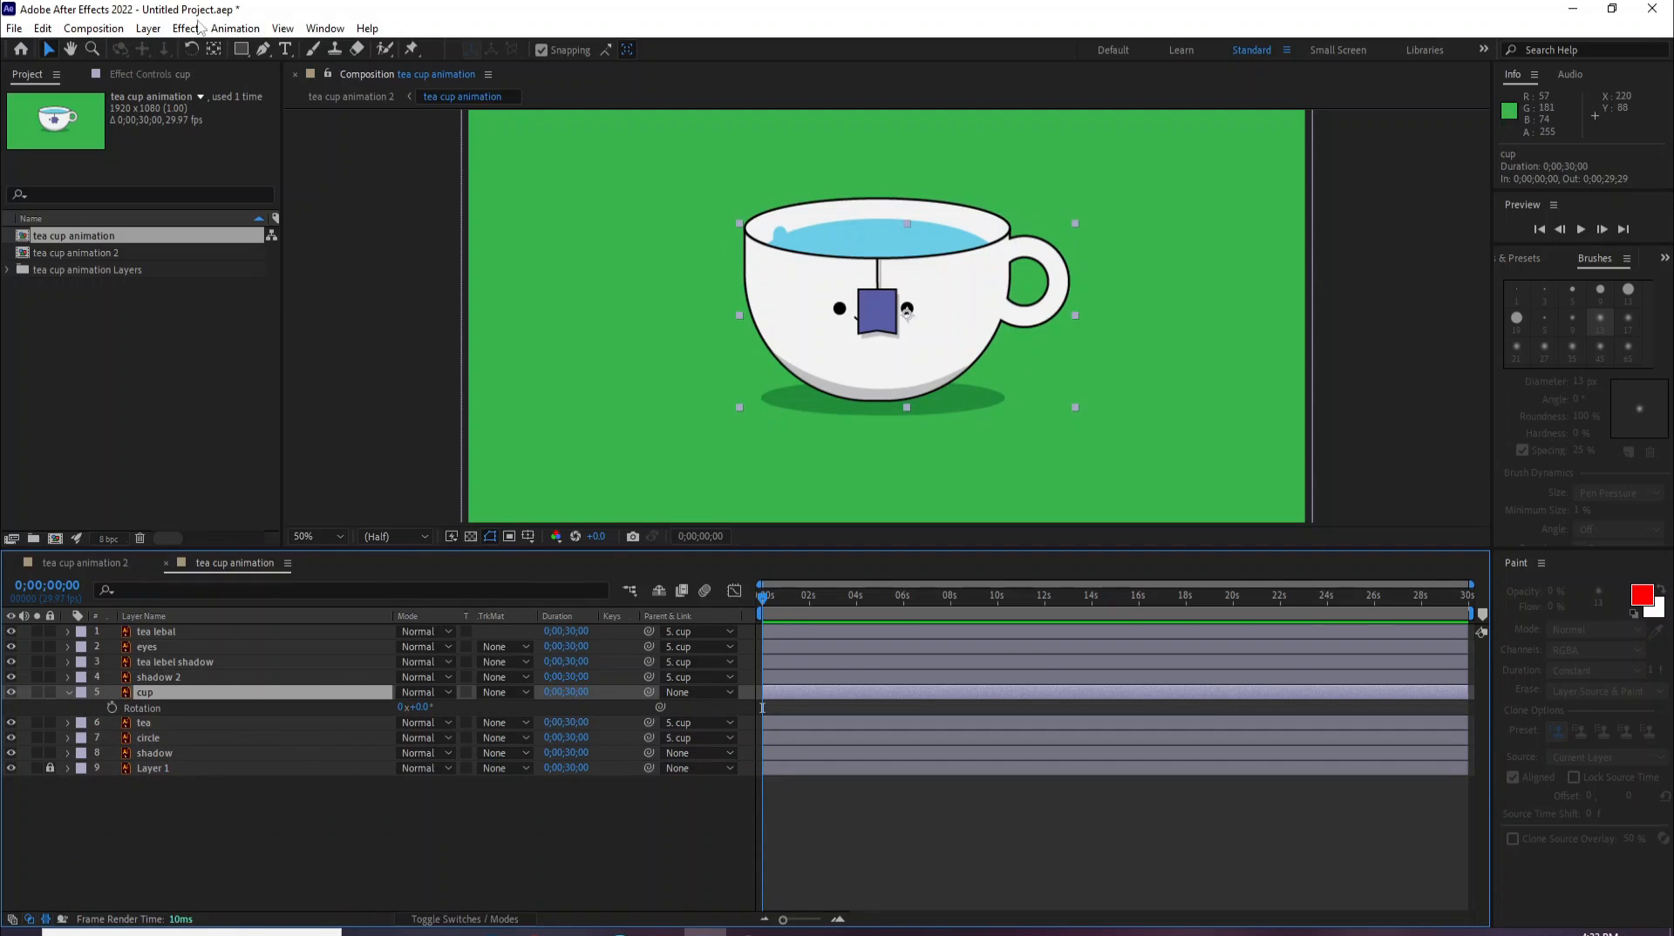
left_click(214, 51)
left_click_drag(907, 310, 856, 413)
scroll(877, 423, "up", 3)
scroll(872, 425, "down", 6)
scroll(853, 411, "up", 4)
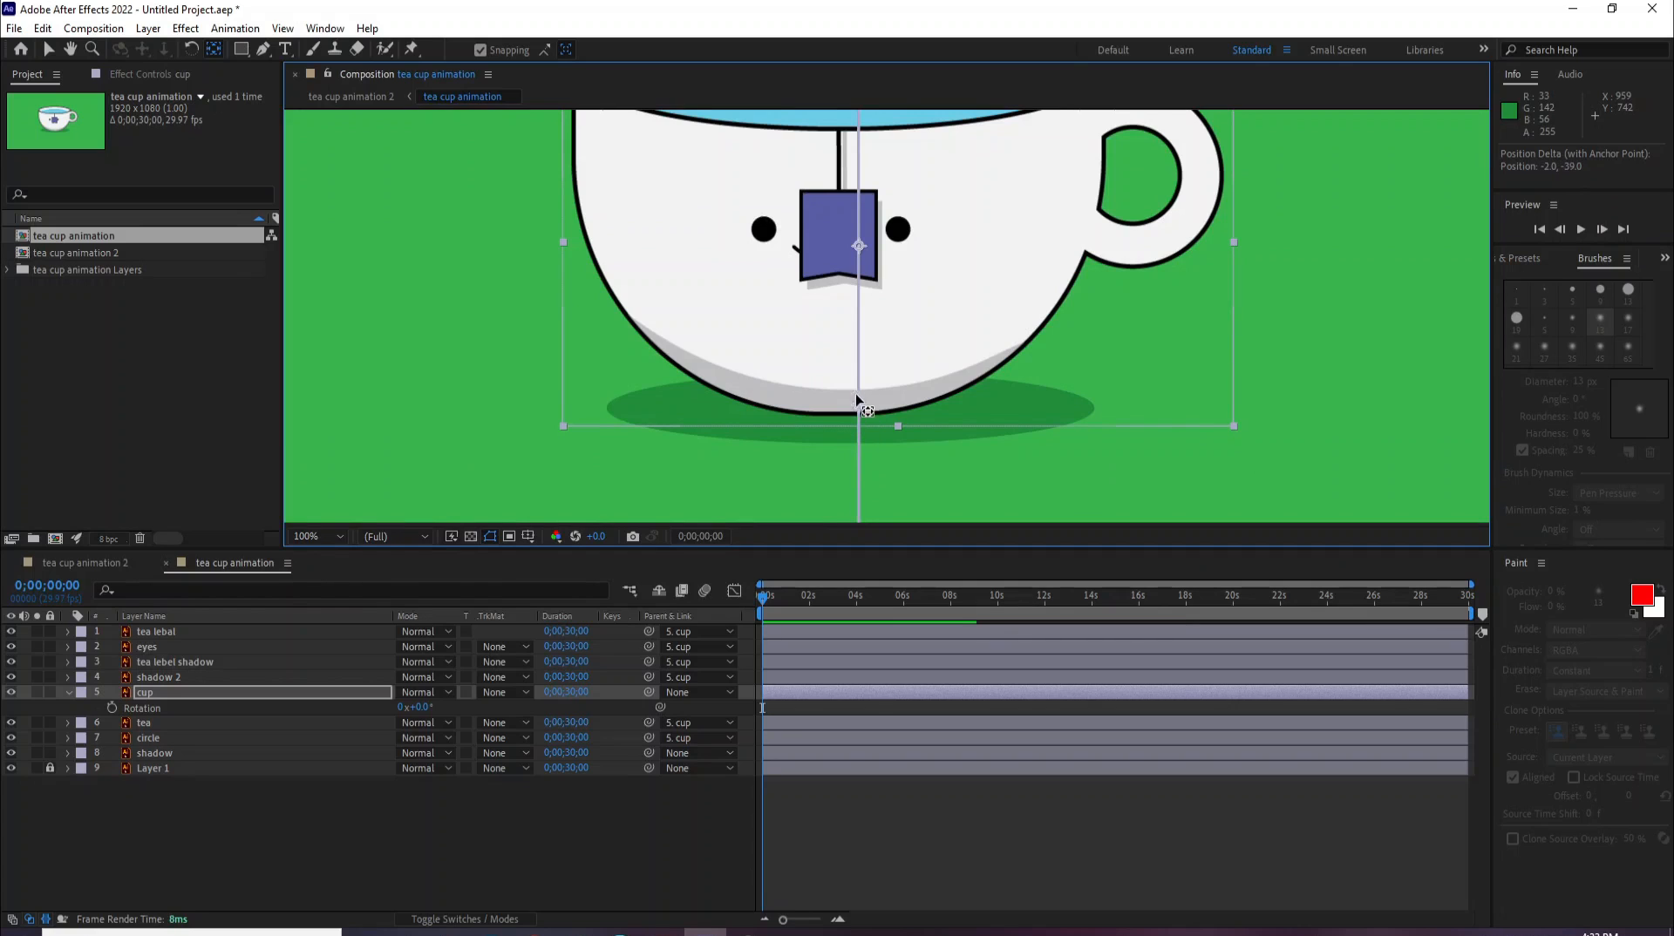
mouse_move(859, 406)
left_mouse_down()
mouse_move(850, 432)
mouse_move(845, 407)
left_mouse_up()
scroll(842, 410, "down", 2)
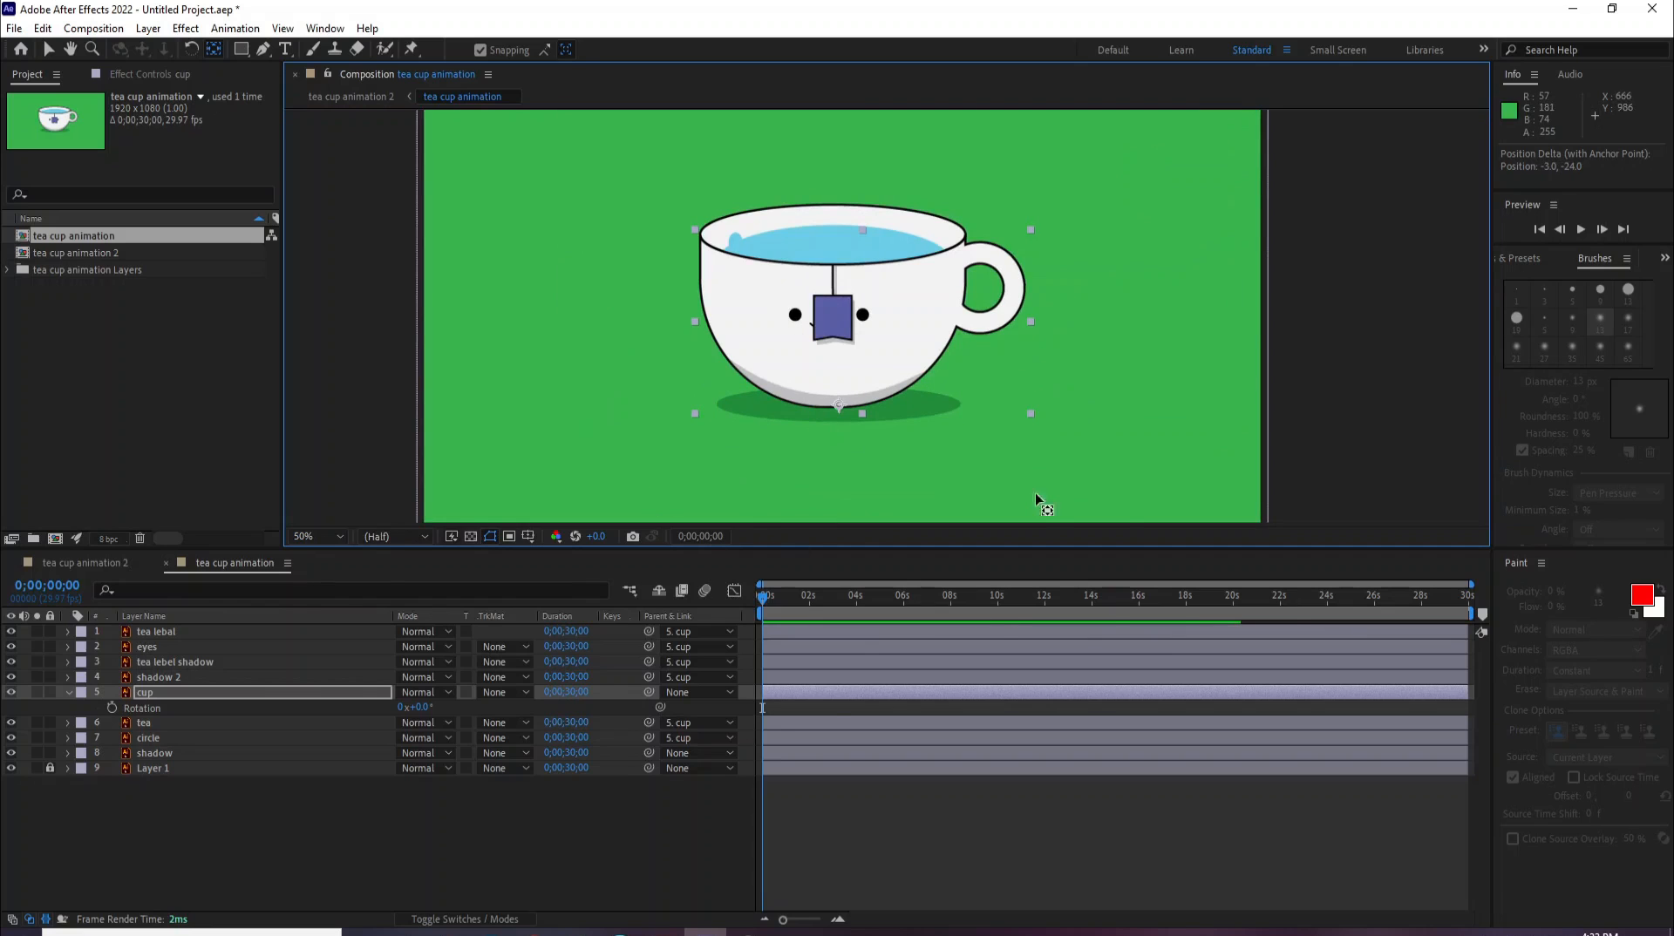
Step: Add a starting Rotation keyframe to the cup layer at 0 seconds and move the current time to 10 frames
left_click(1469, 586)
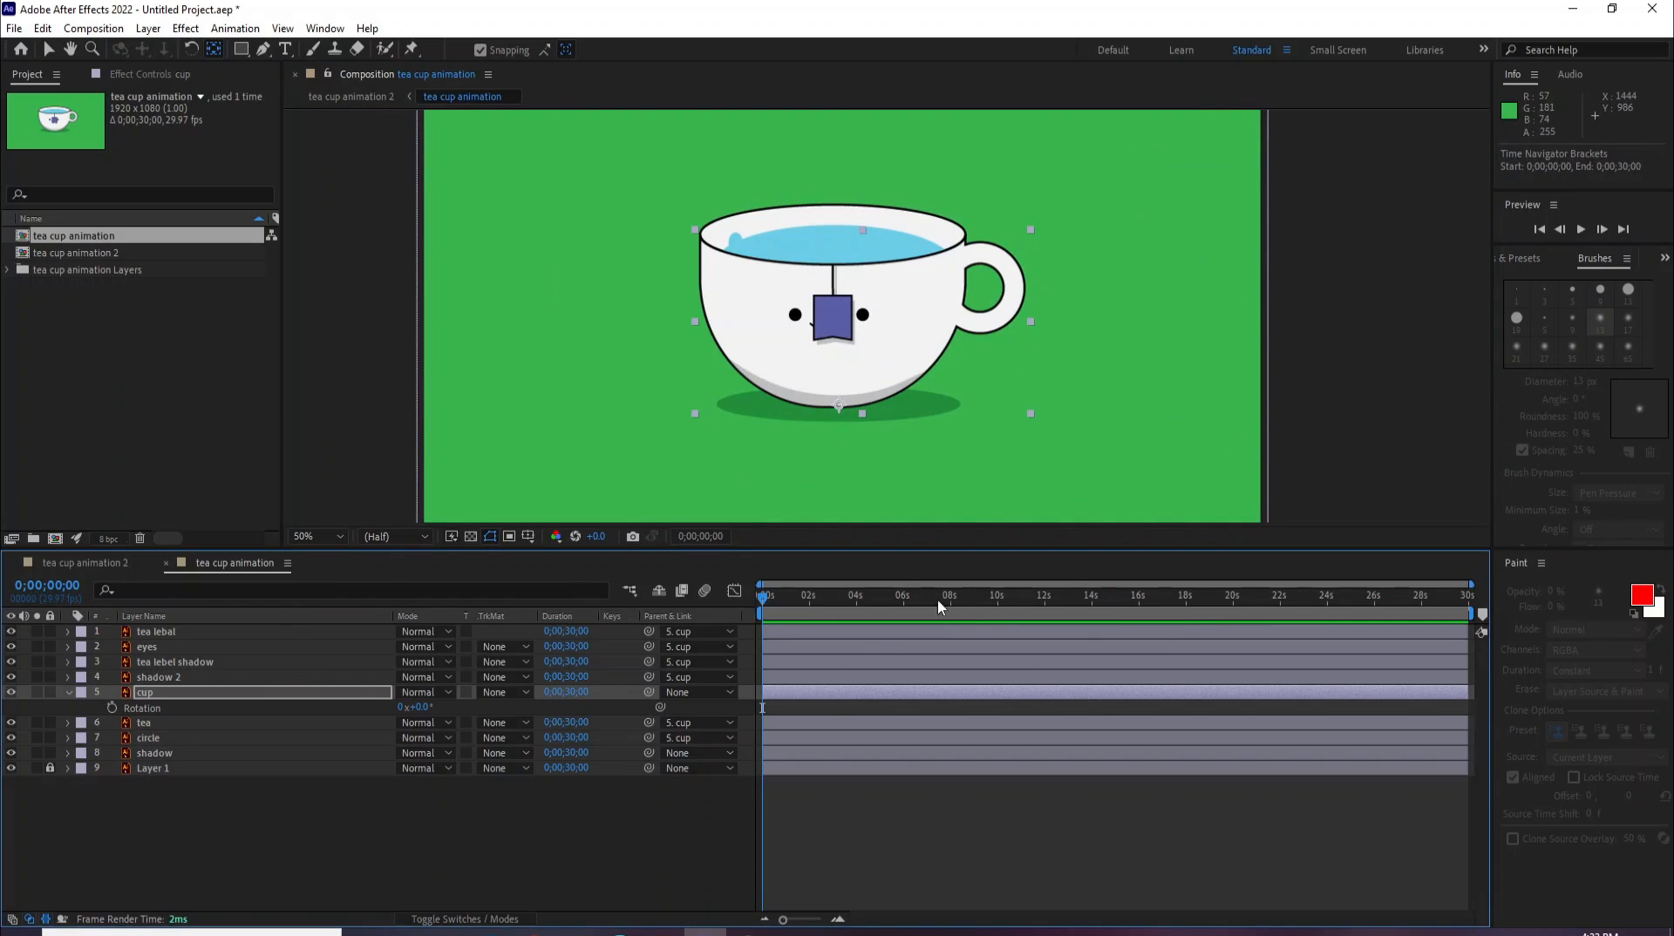
left_click_drag(1471, 585, 842, 582)
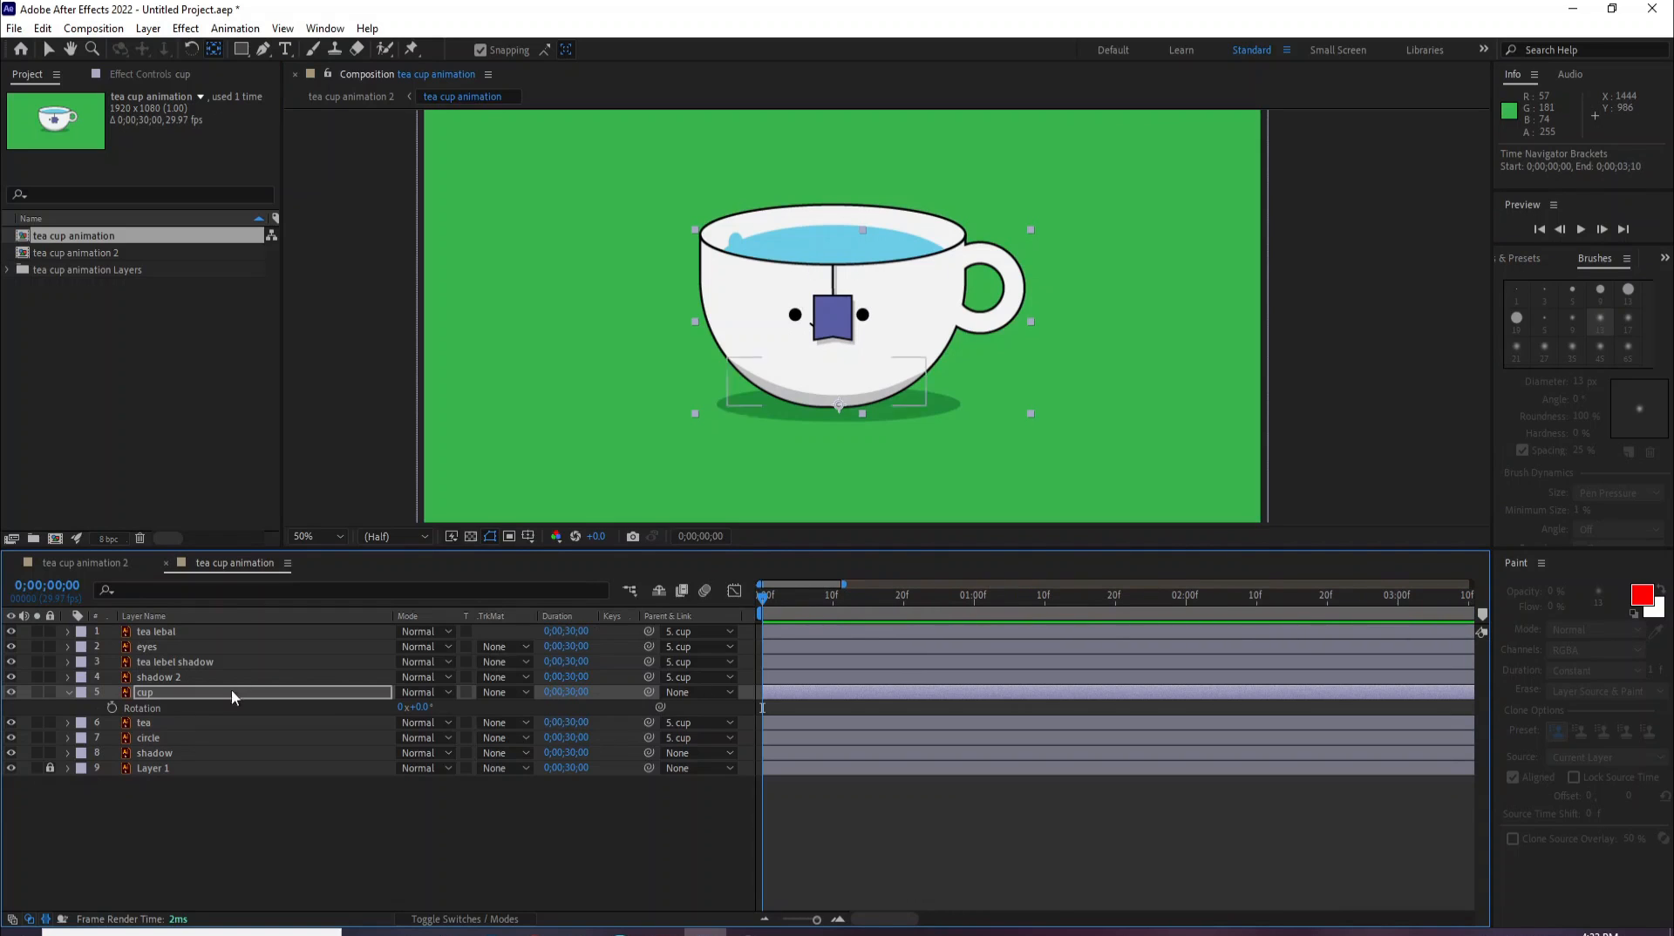
left_click(112, 708)
left_click_drag(769, 596, 835, 605)
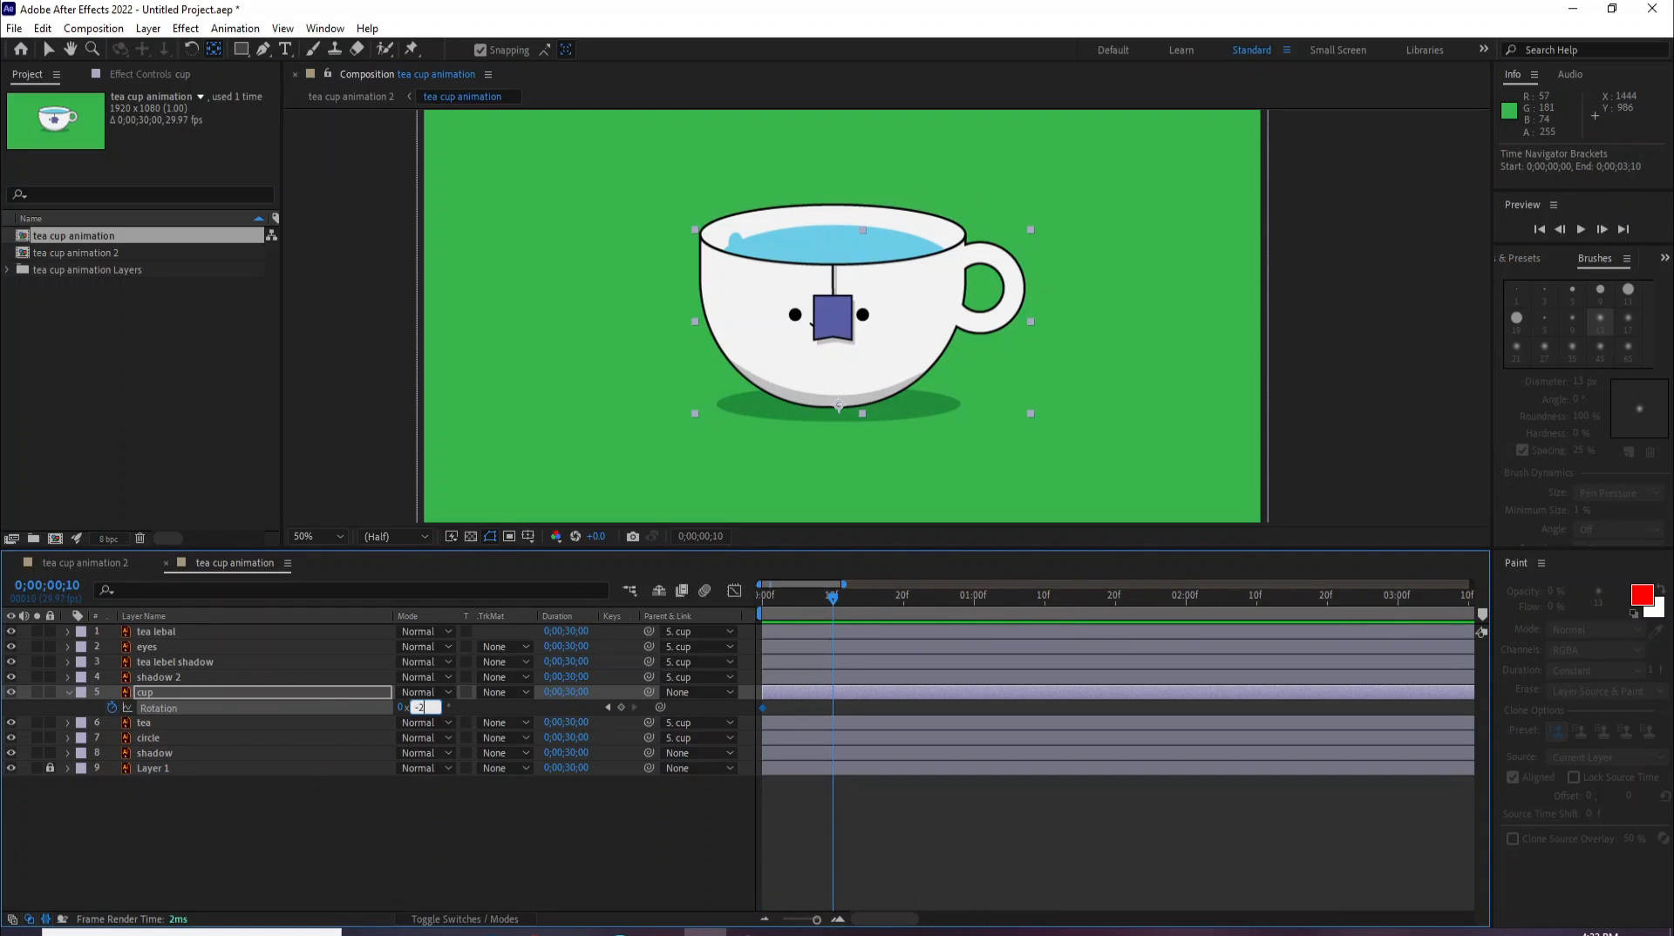
Step: Try a Rotation of -20° for the cup layer at 10 frames and undo it
type("-20")
key("Return")
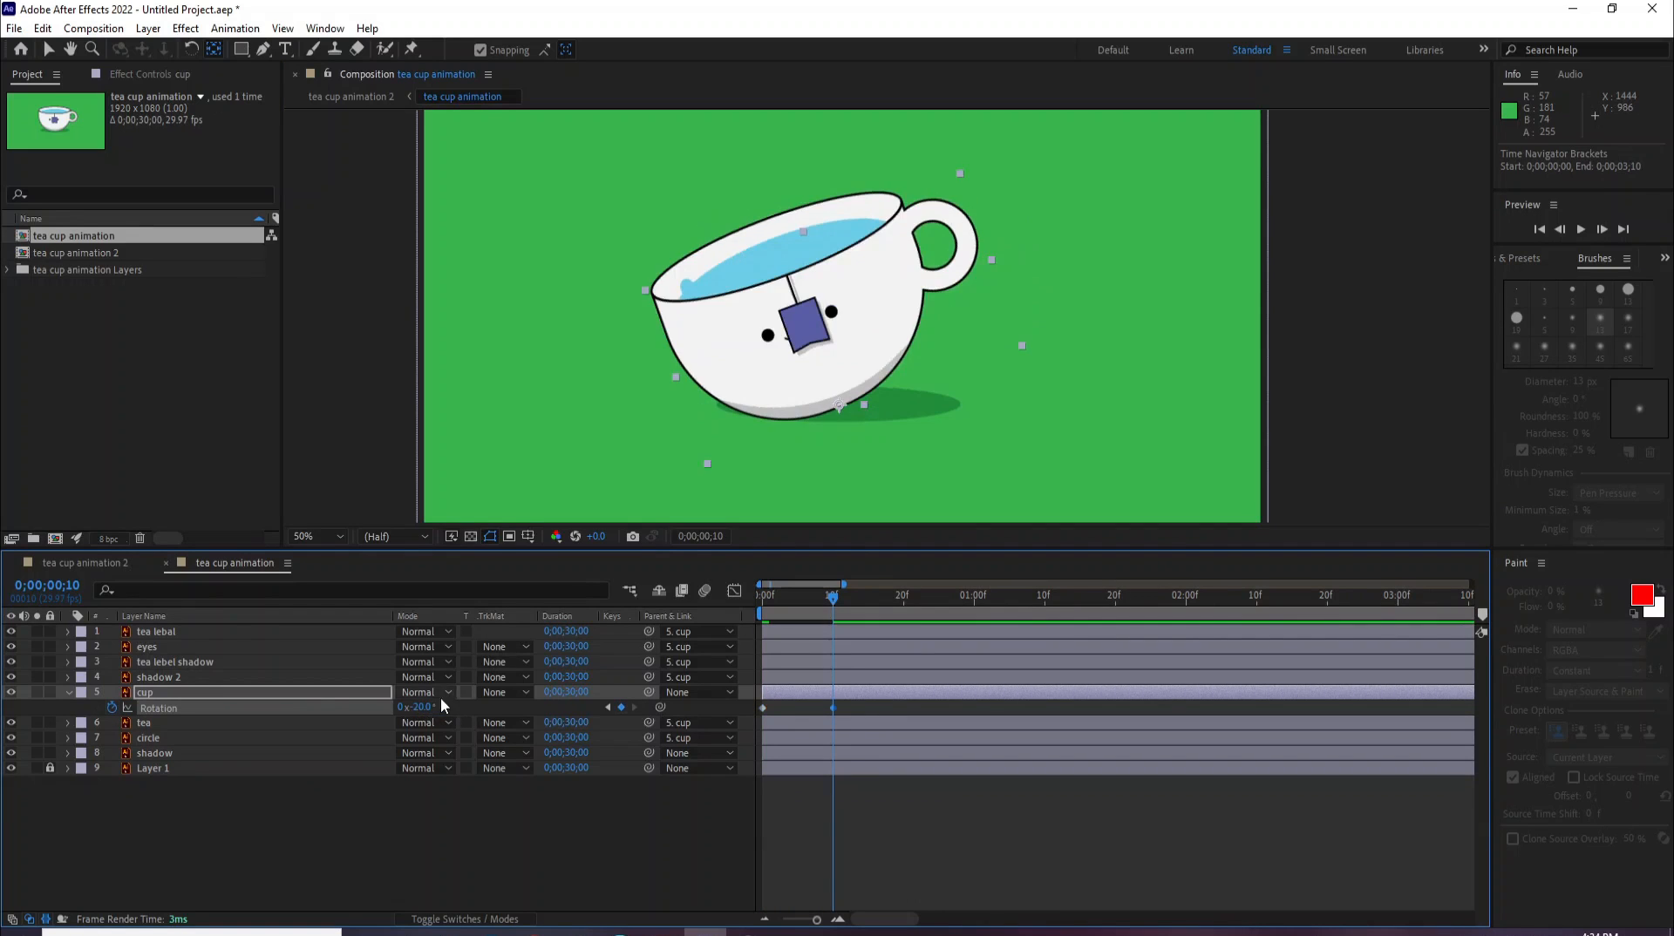
key("ctrl+z")
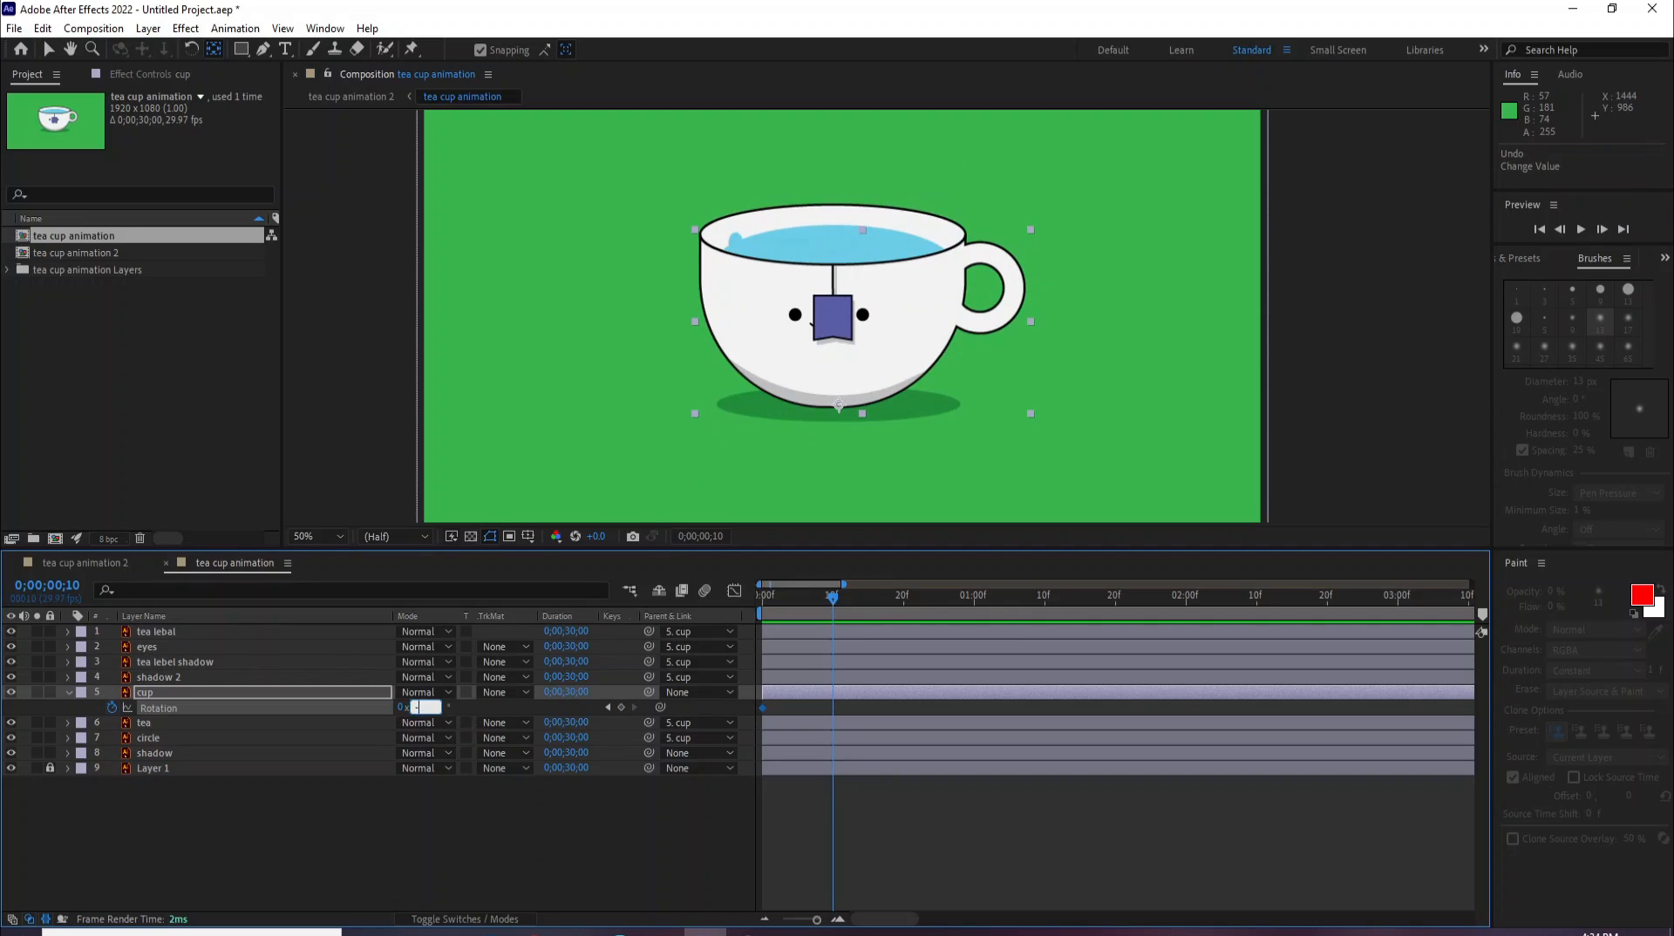
Step: Keyframe the cup layer's Rotation at -10° at 10 frames, 0° at 20 frames and 10° at 1 second
key("Return")
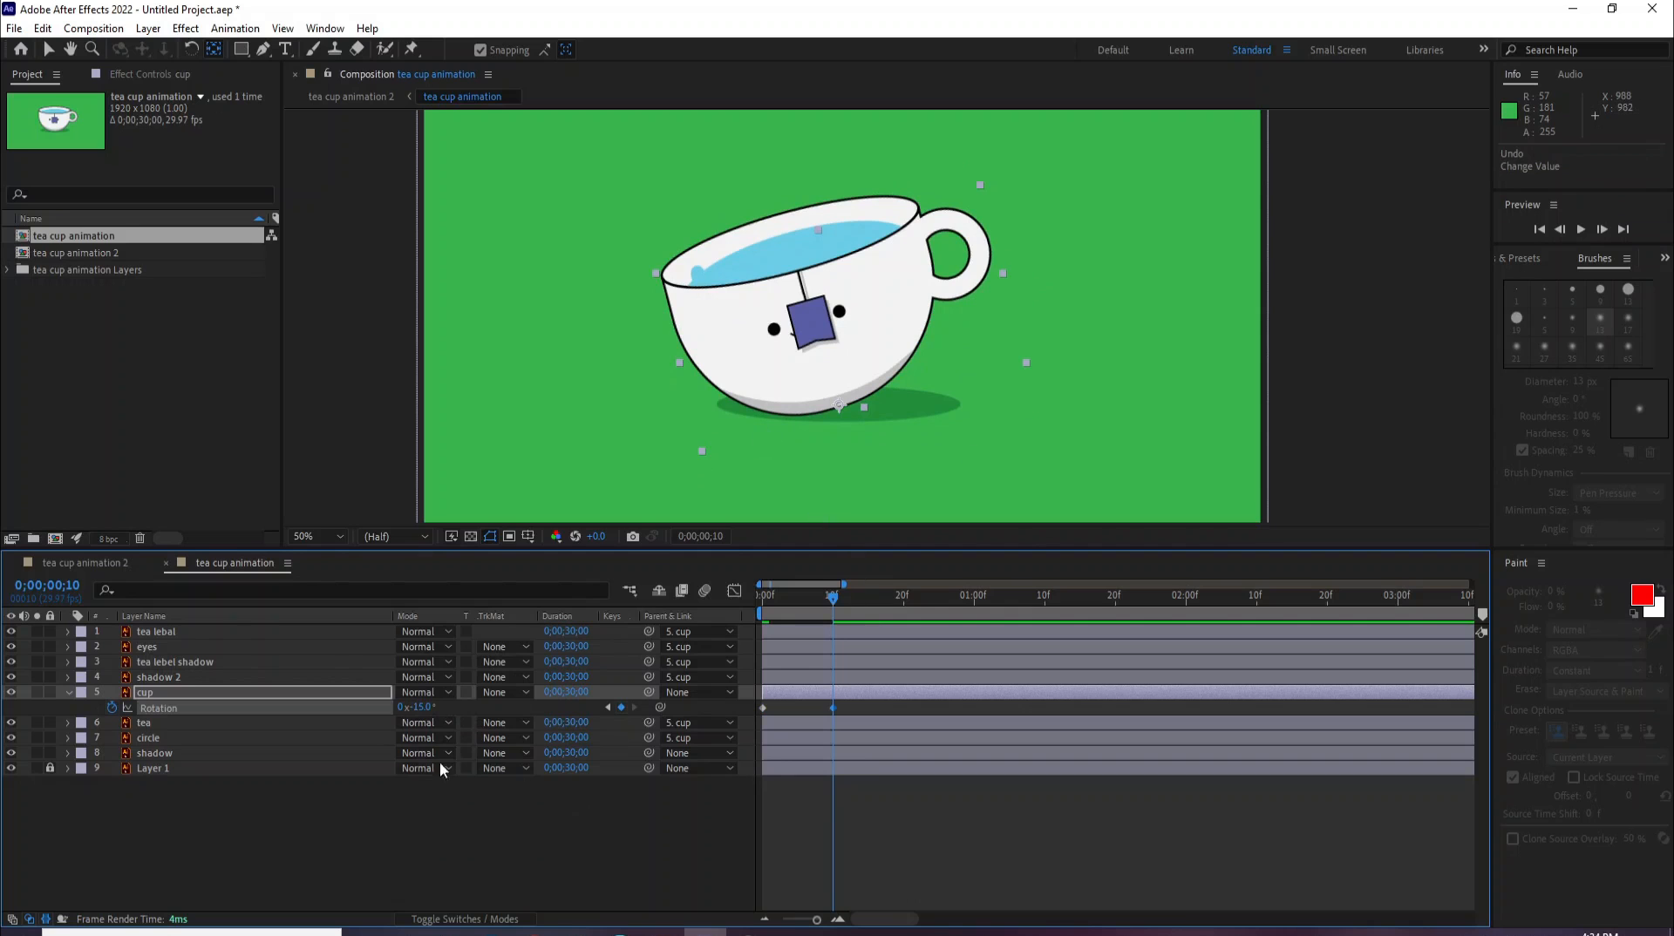
mouse_move(417, 710)
left_mouse_down()
mouse_move(403, 711)
mouse_move(428, 725)
left_mouse_up()
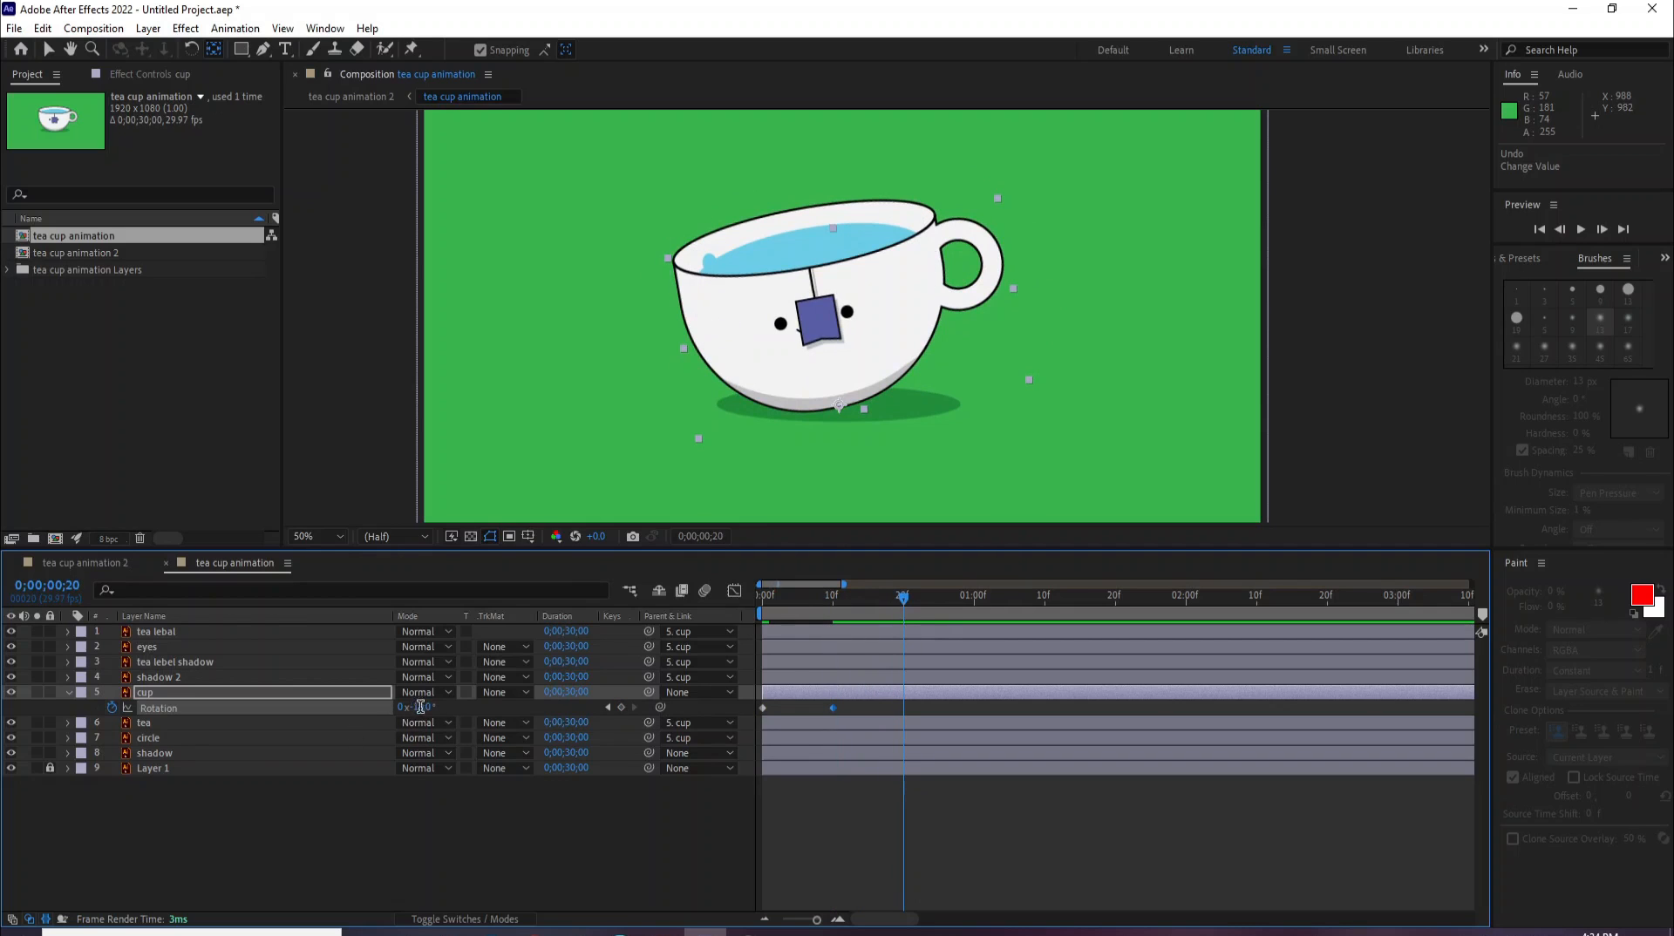
key("Return")
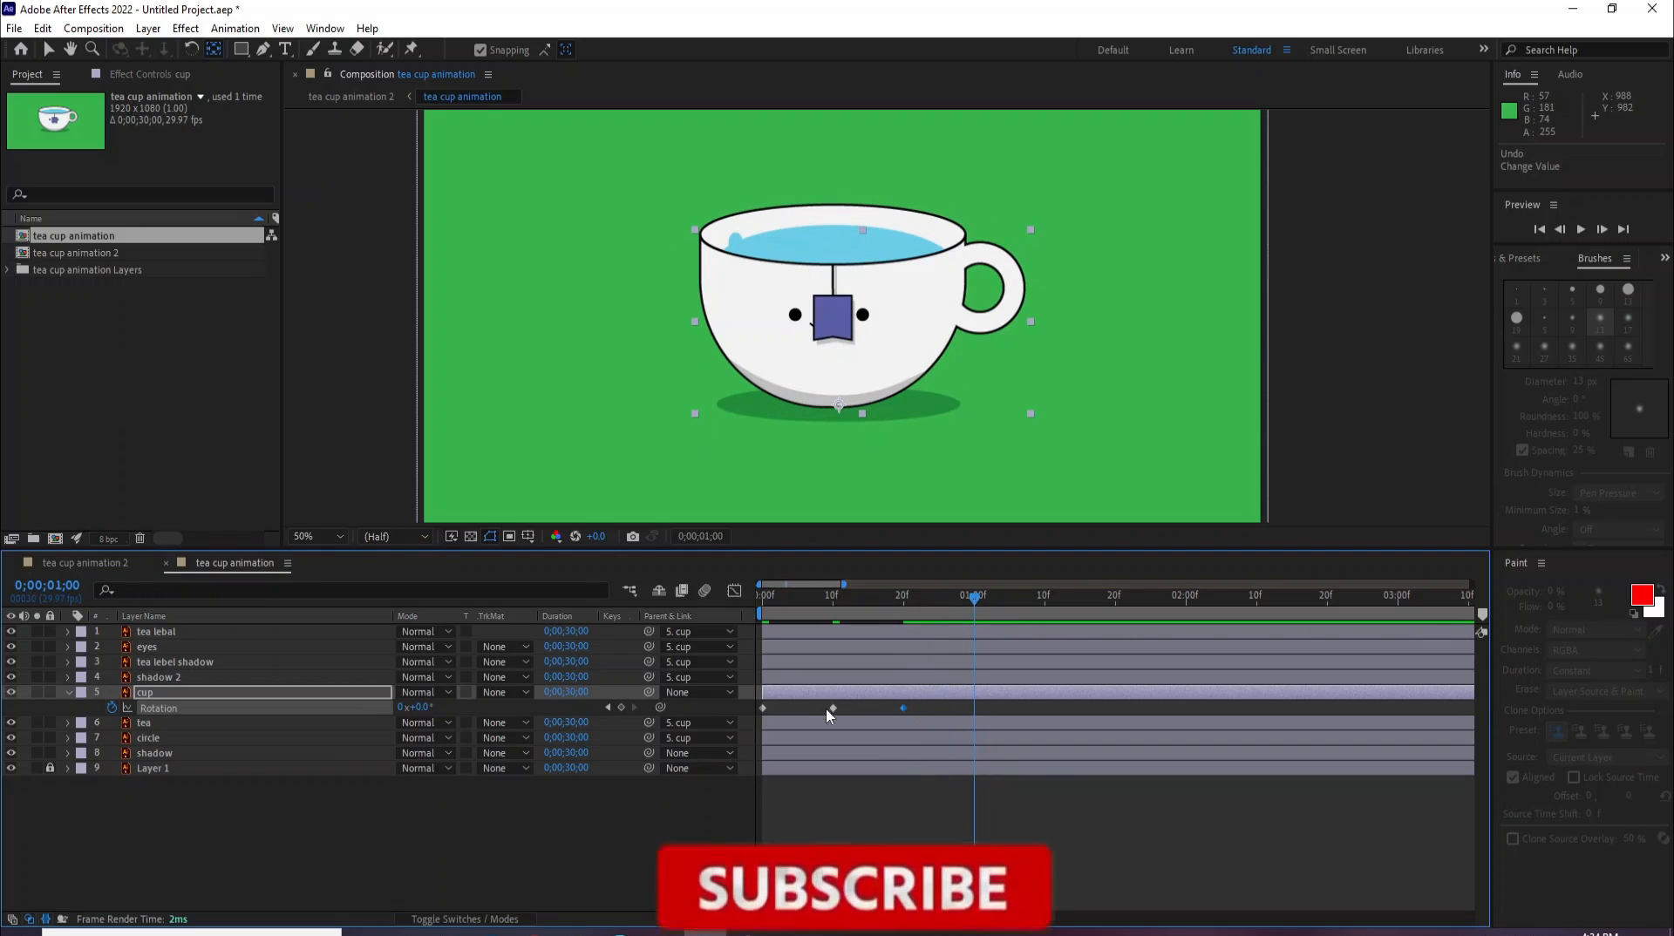
type("10")
key("Return")
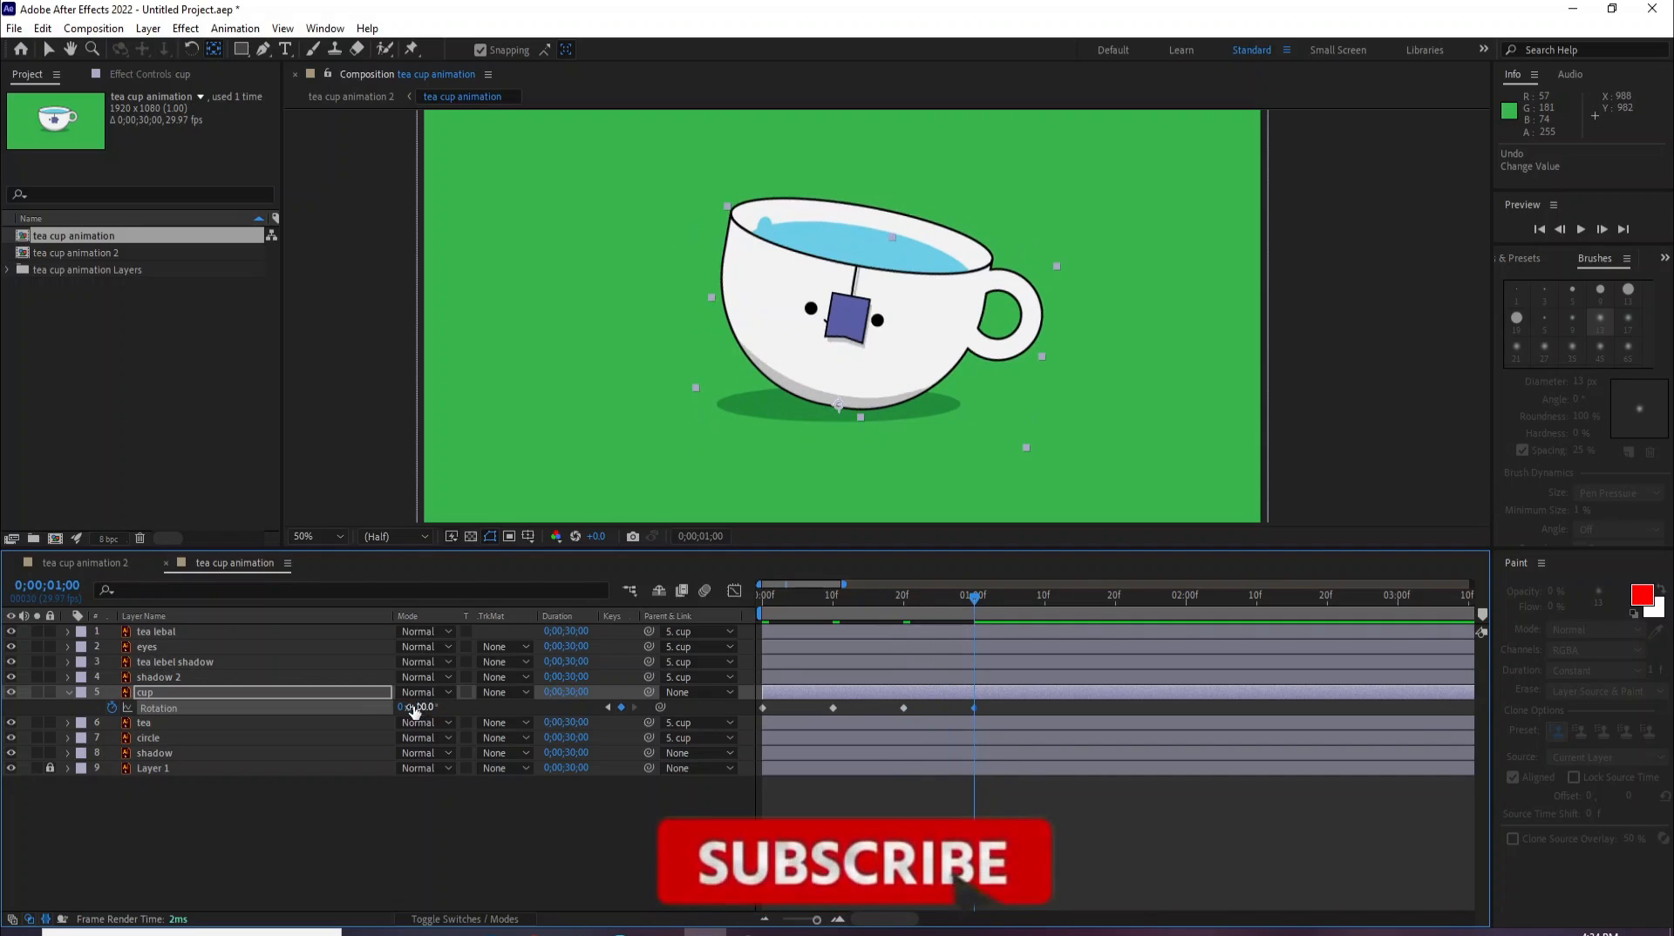
Step: Copy the cup's 0° Rotation keyframe from 20 frames to 0;00;01;10 and end the work area at 0;00;01;09
left_click(1046, 600)
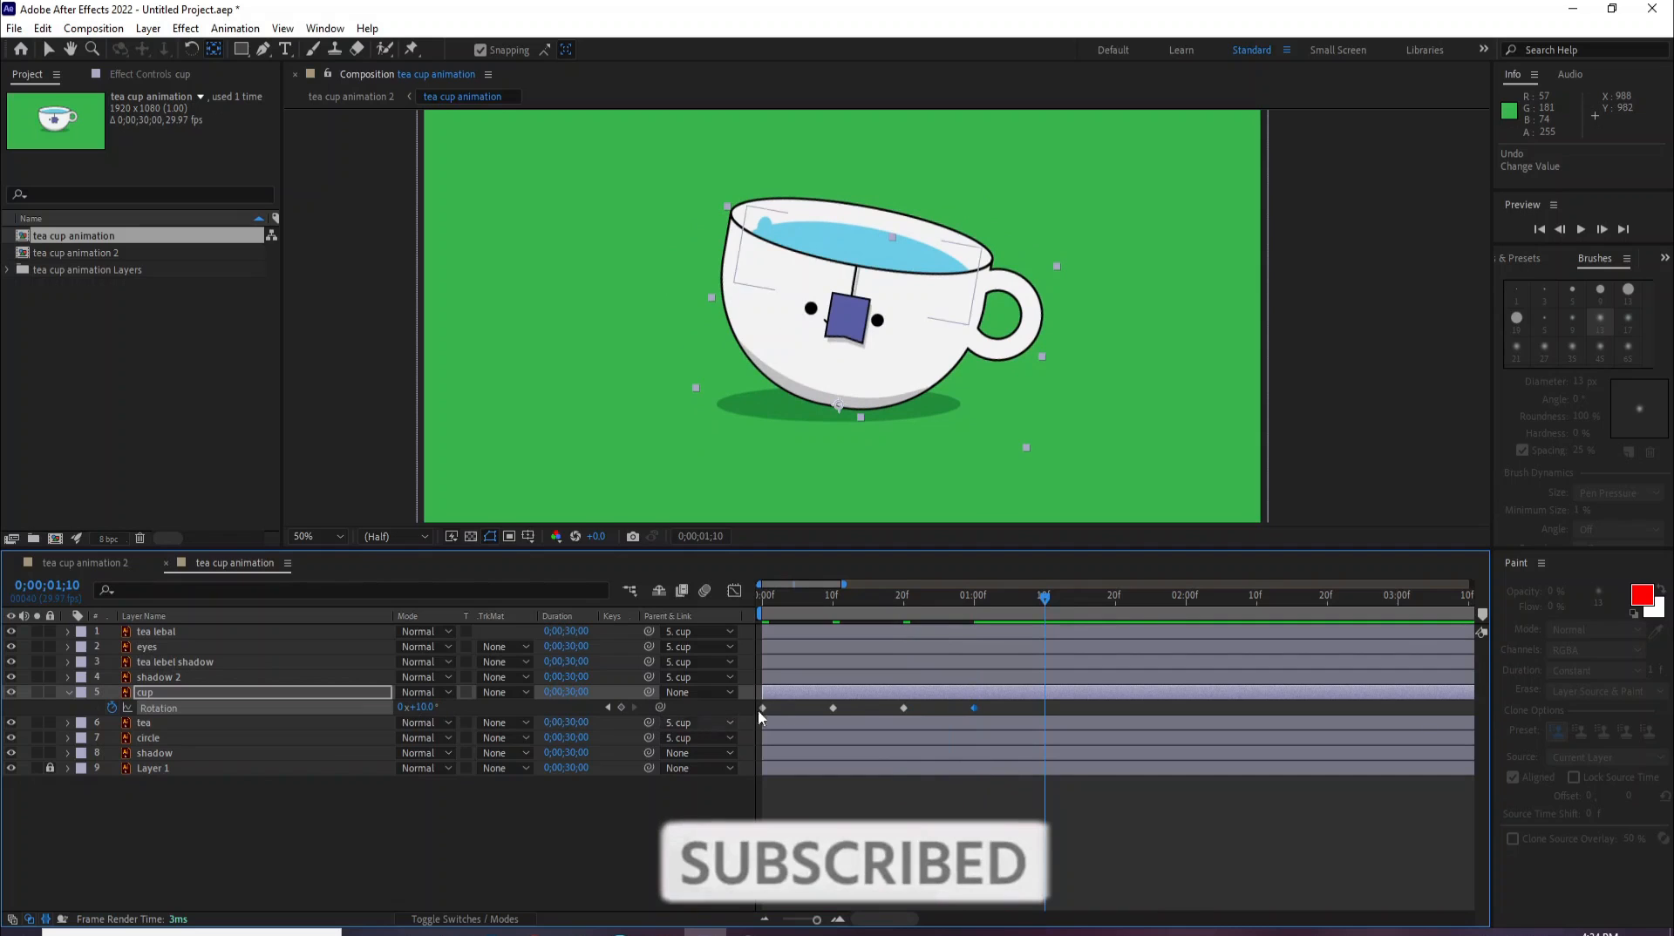
left_click(903, 708)
key("ctrl+c")
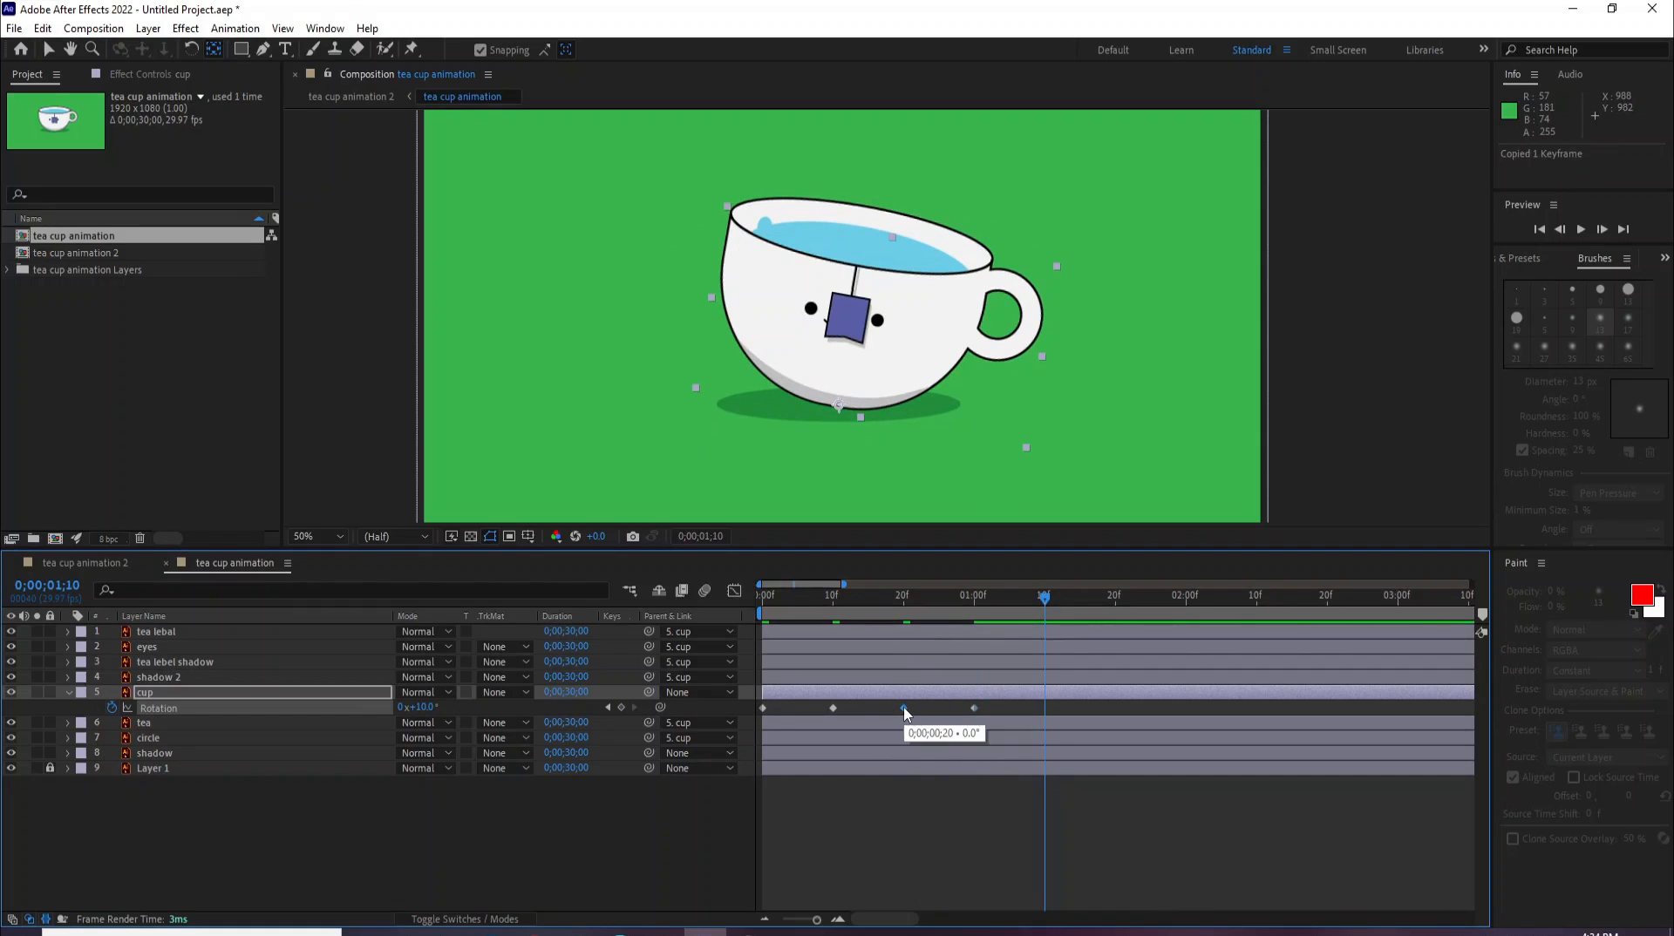
key("ctrl+v")
key("n")
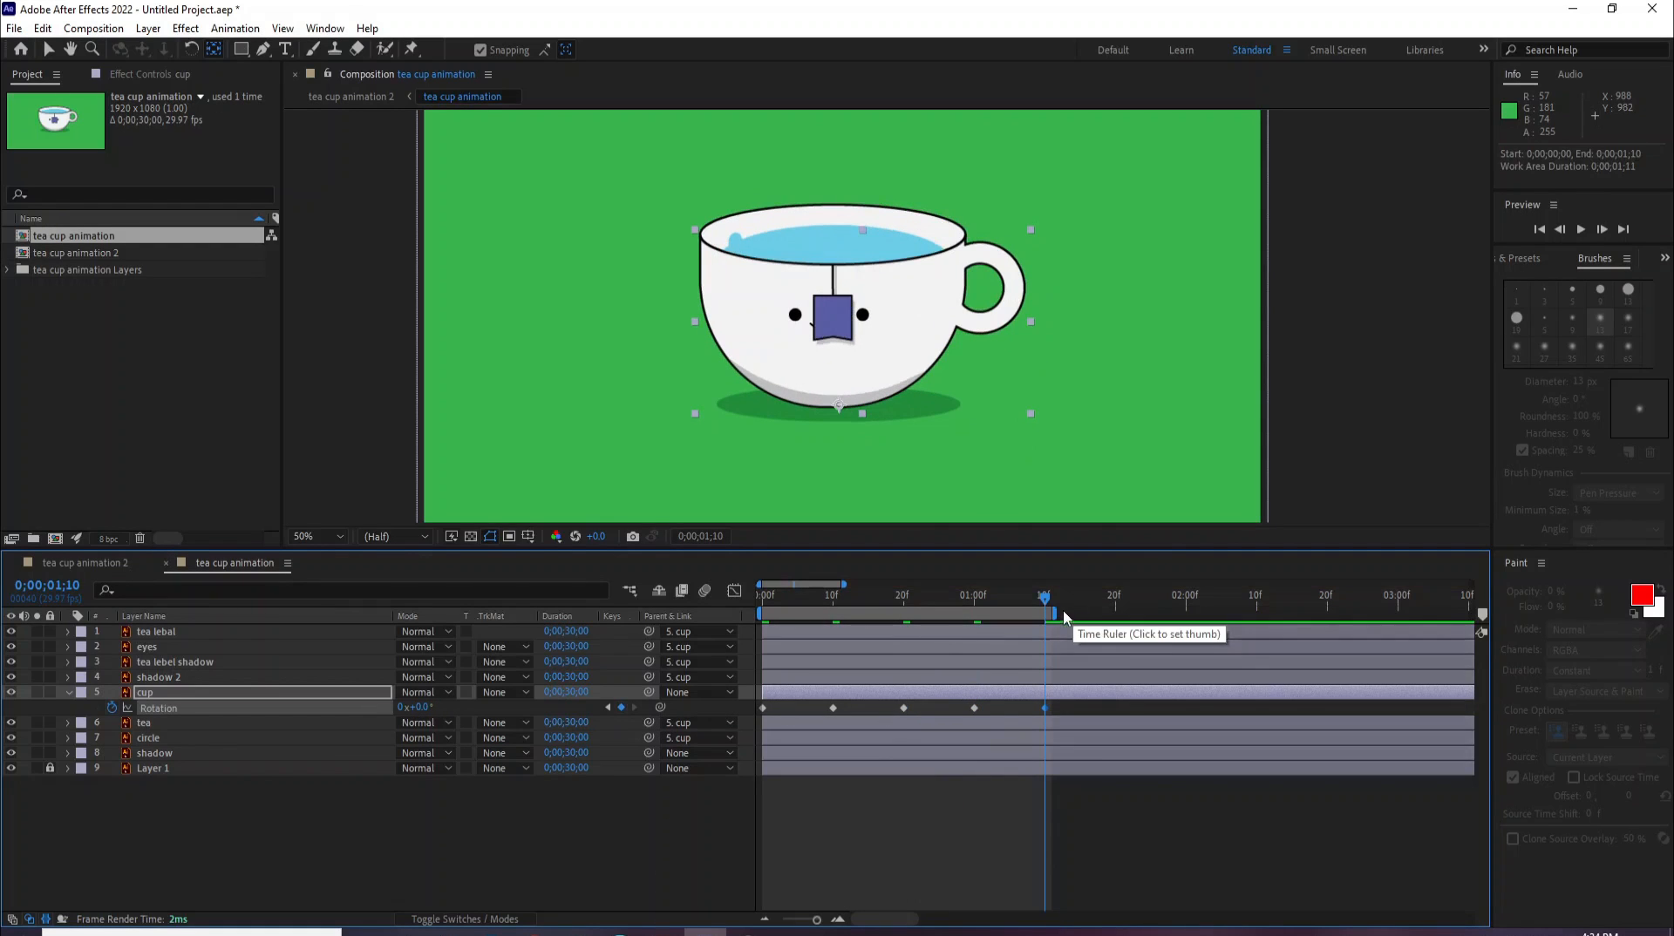
left_click(760, 609)
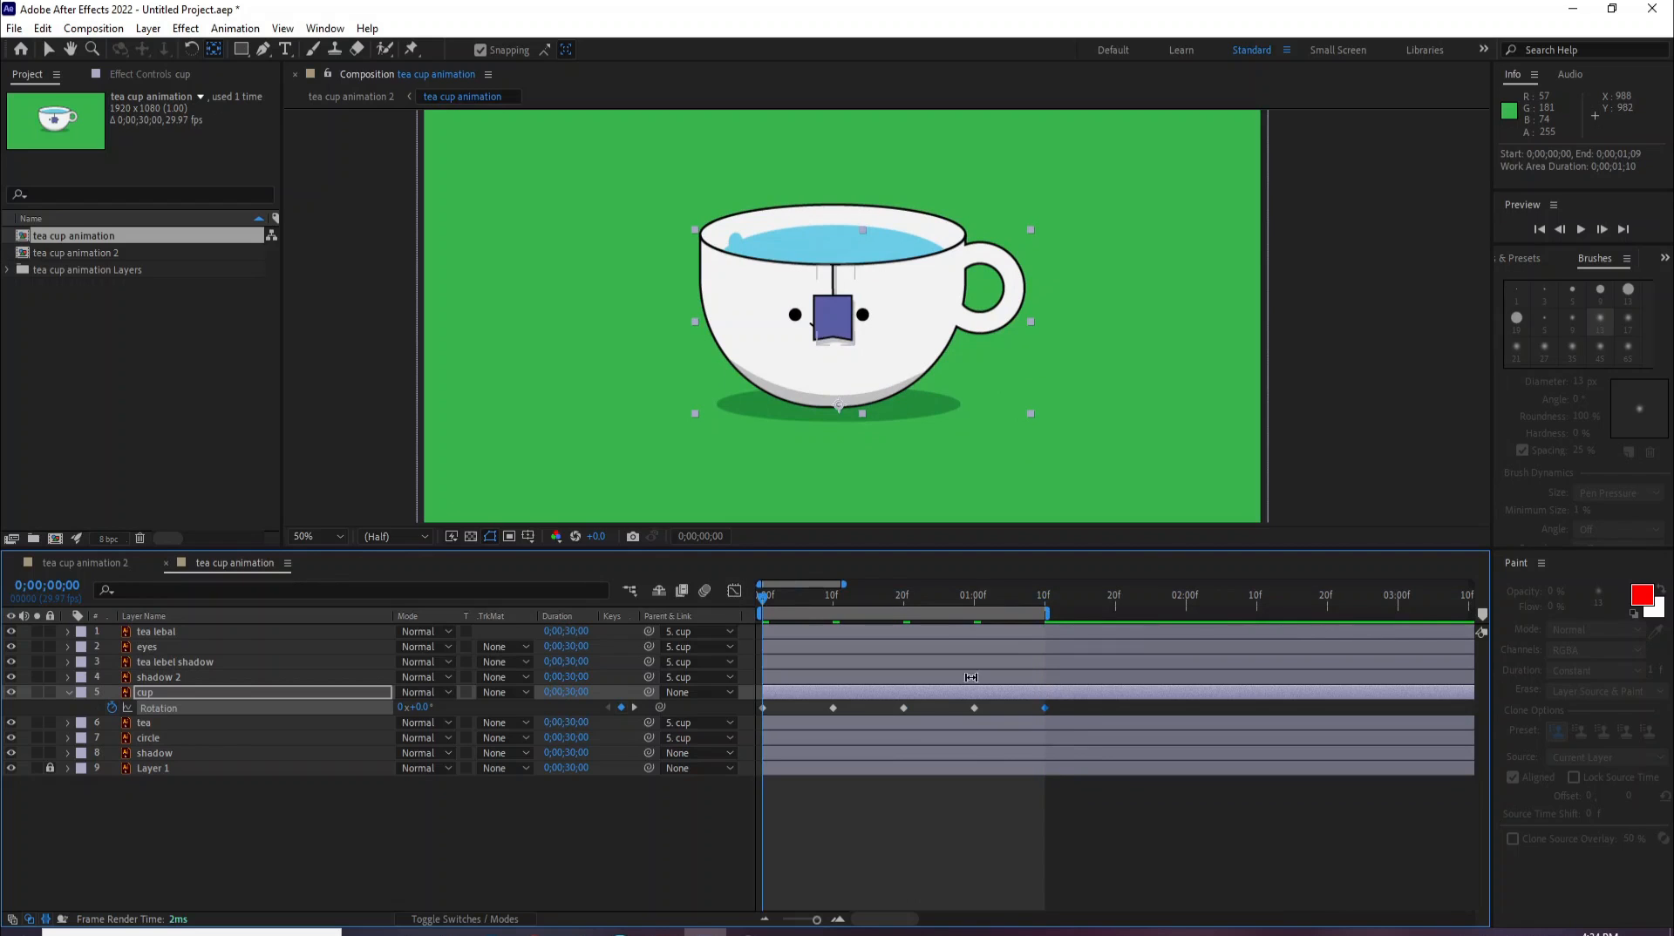
Step: Apply Easy Ease to all of the cup's Rotation keyframes and preview the rocking animation
left_click_drag(1072, 702, 760, 715)
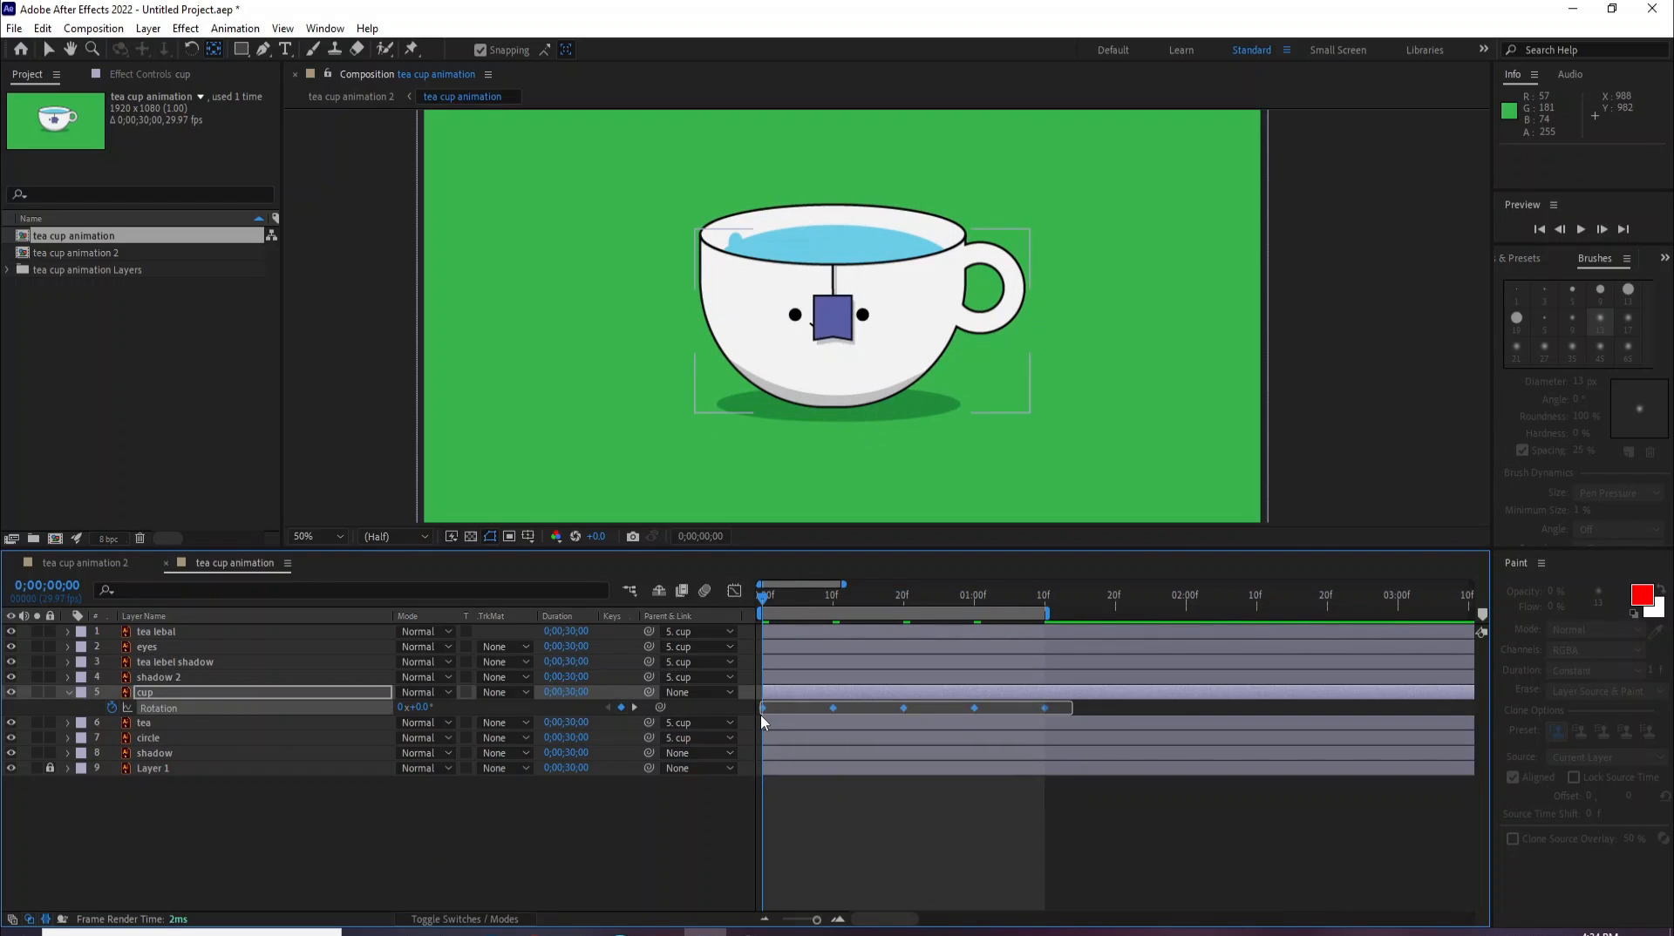
right_click(763, 709)
mouse_move(872, 695)
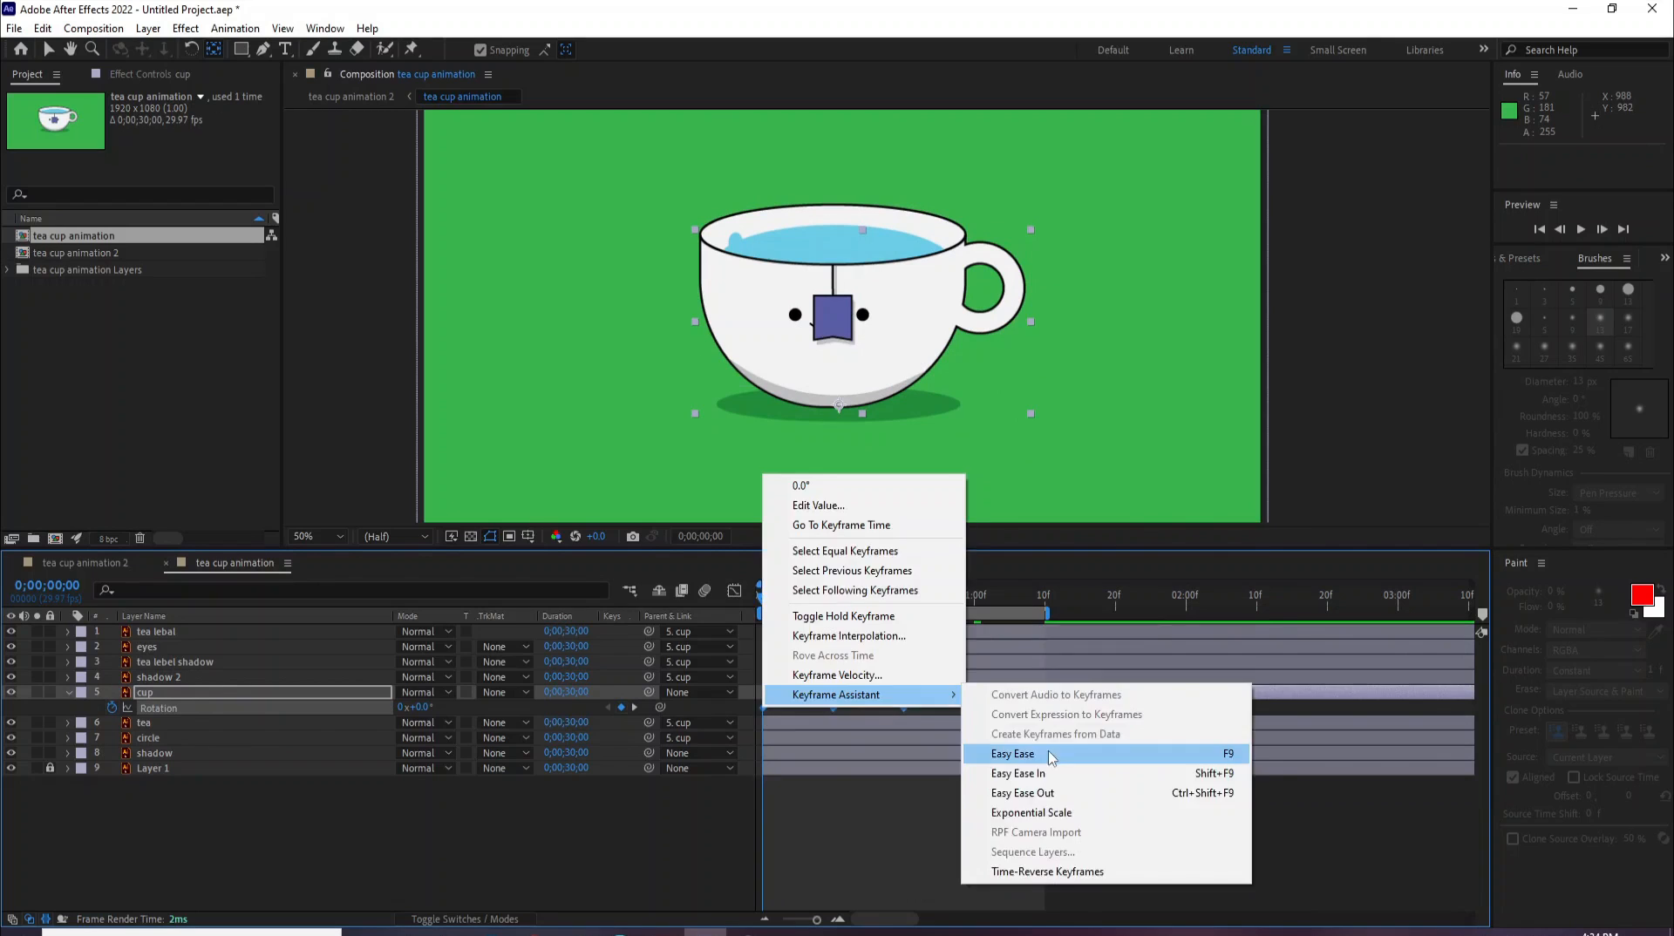
left_click(1013, 754)
key("space")
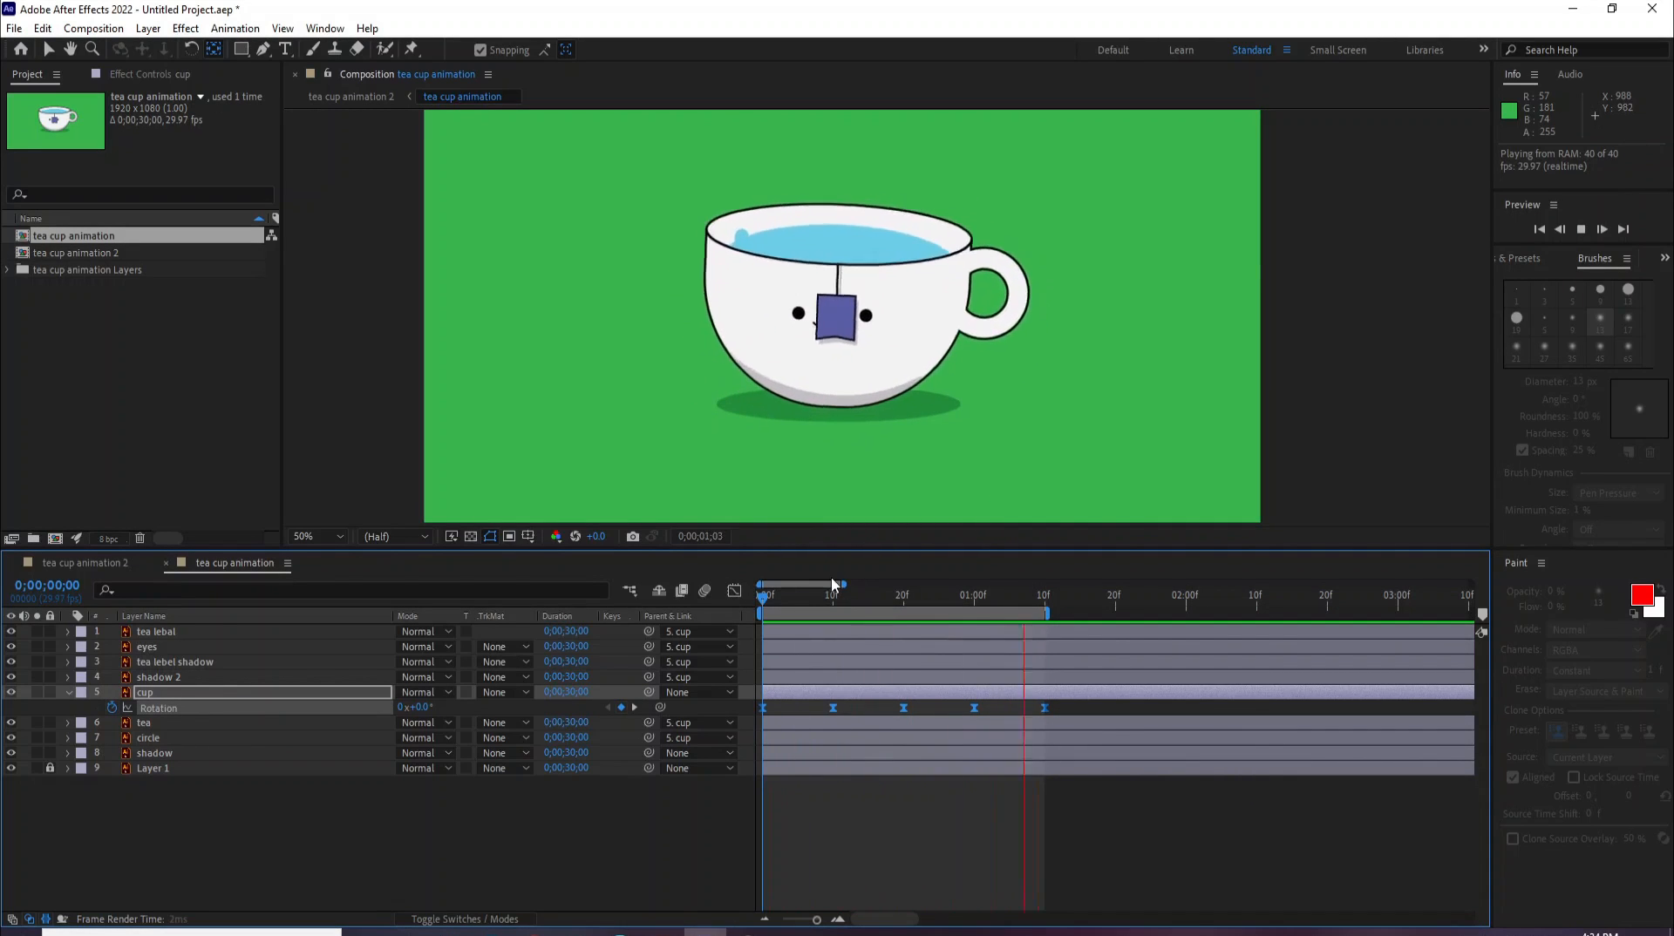
key("space")
Step: Keyframe the shadow layer's Position at the first frame and set its X position to 989.6 at 10 frames
left_click(175, 754)
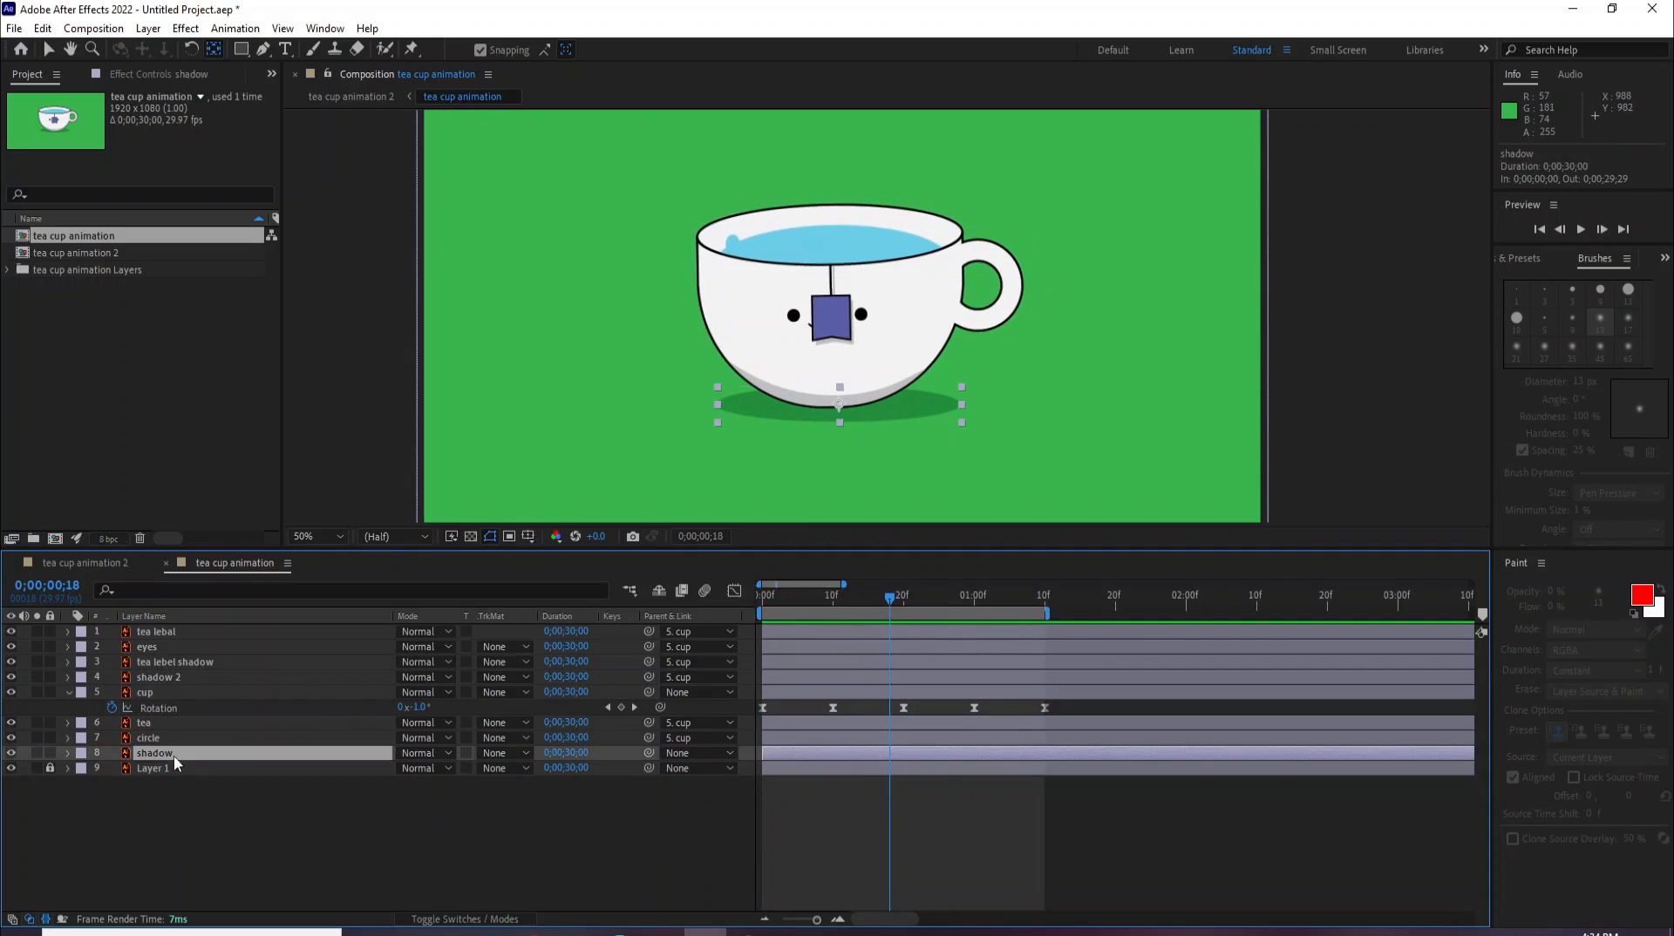
key("p")
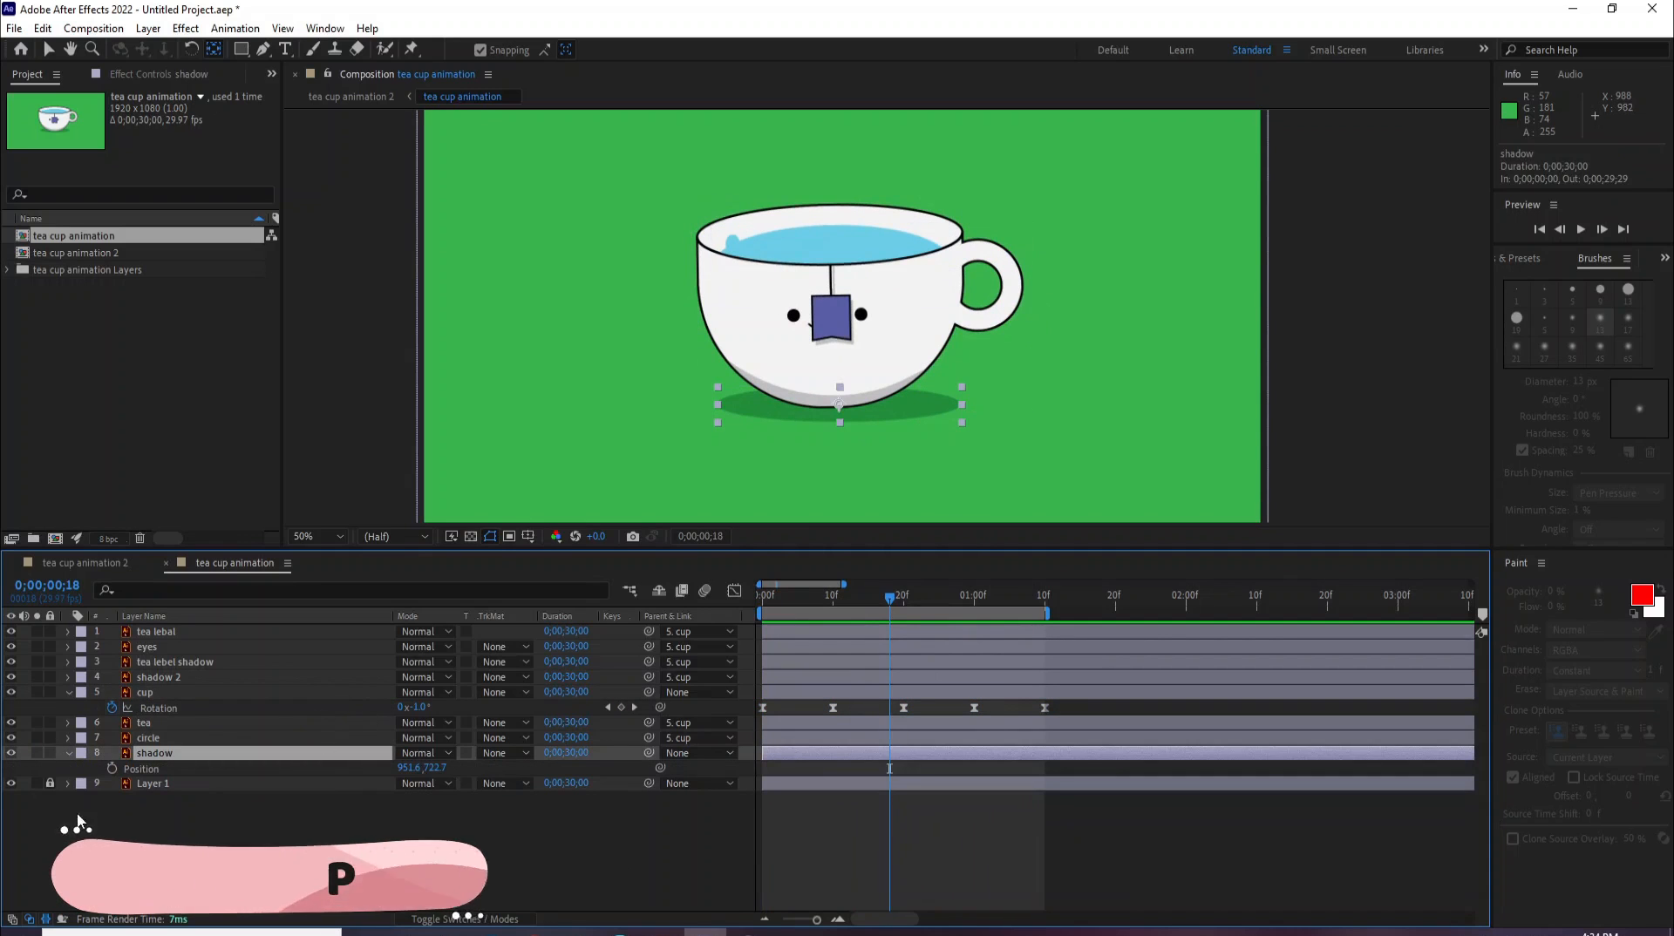
left_click(768, 602)
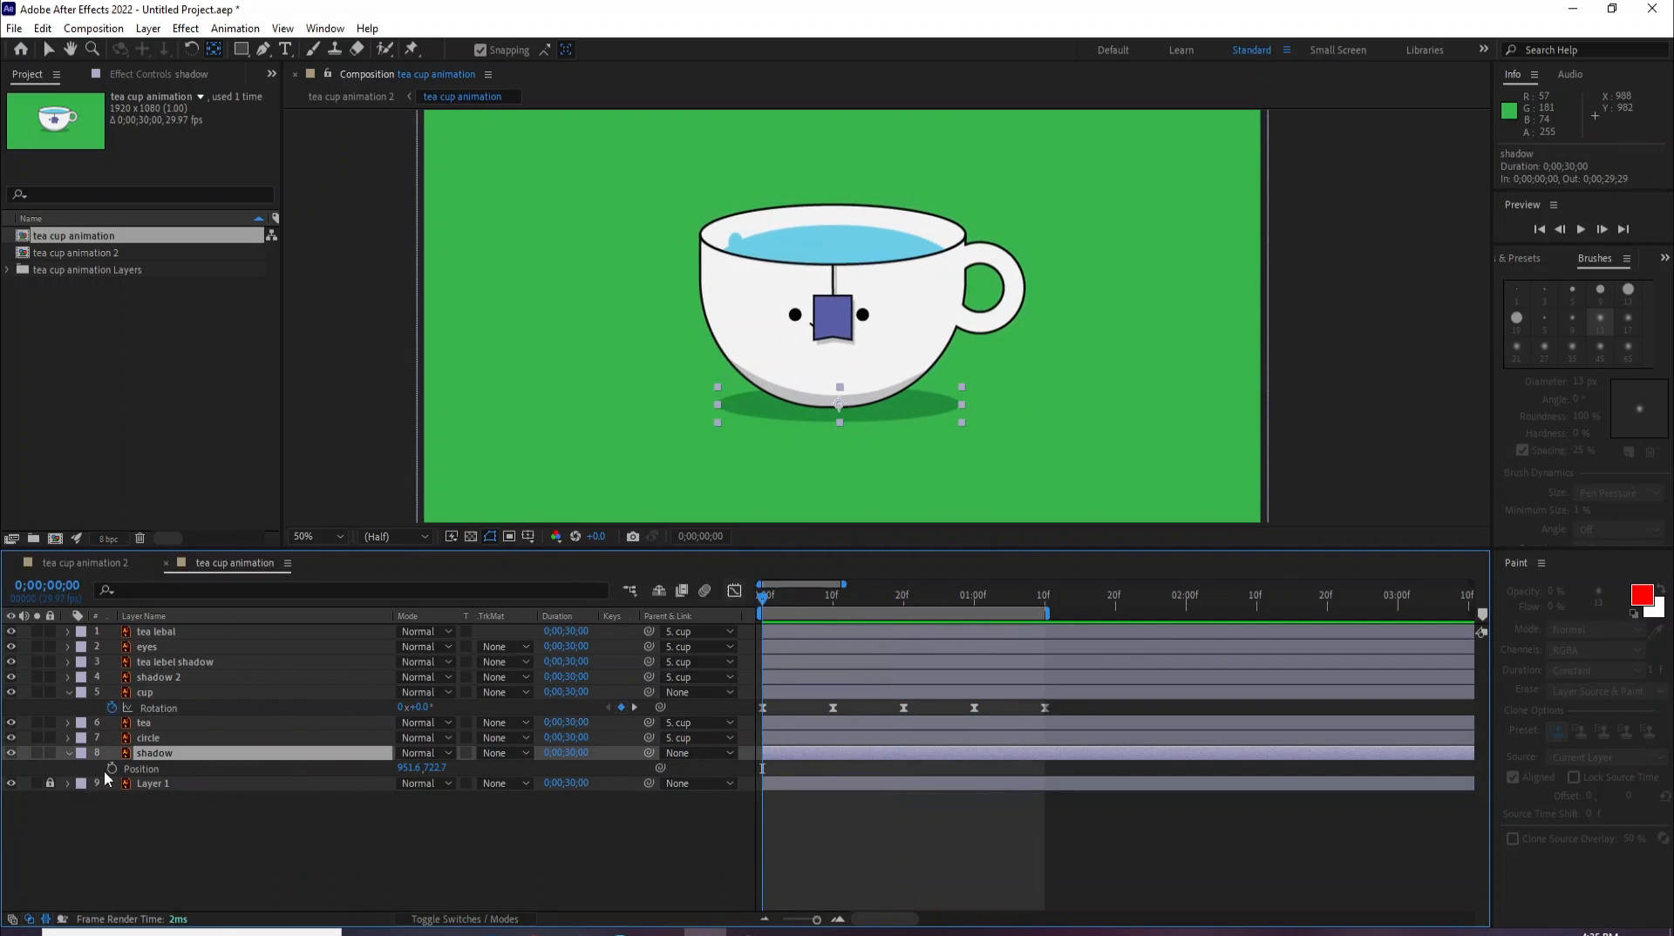
left_click(112, 768)
left_click_drag(761, 601, 834, 625)
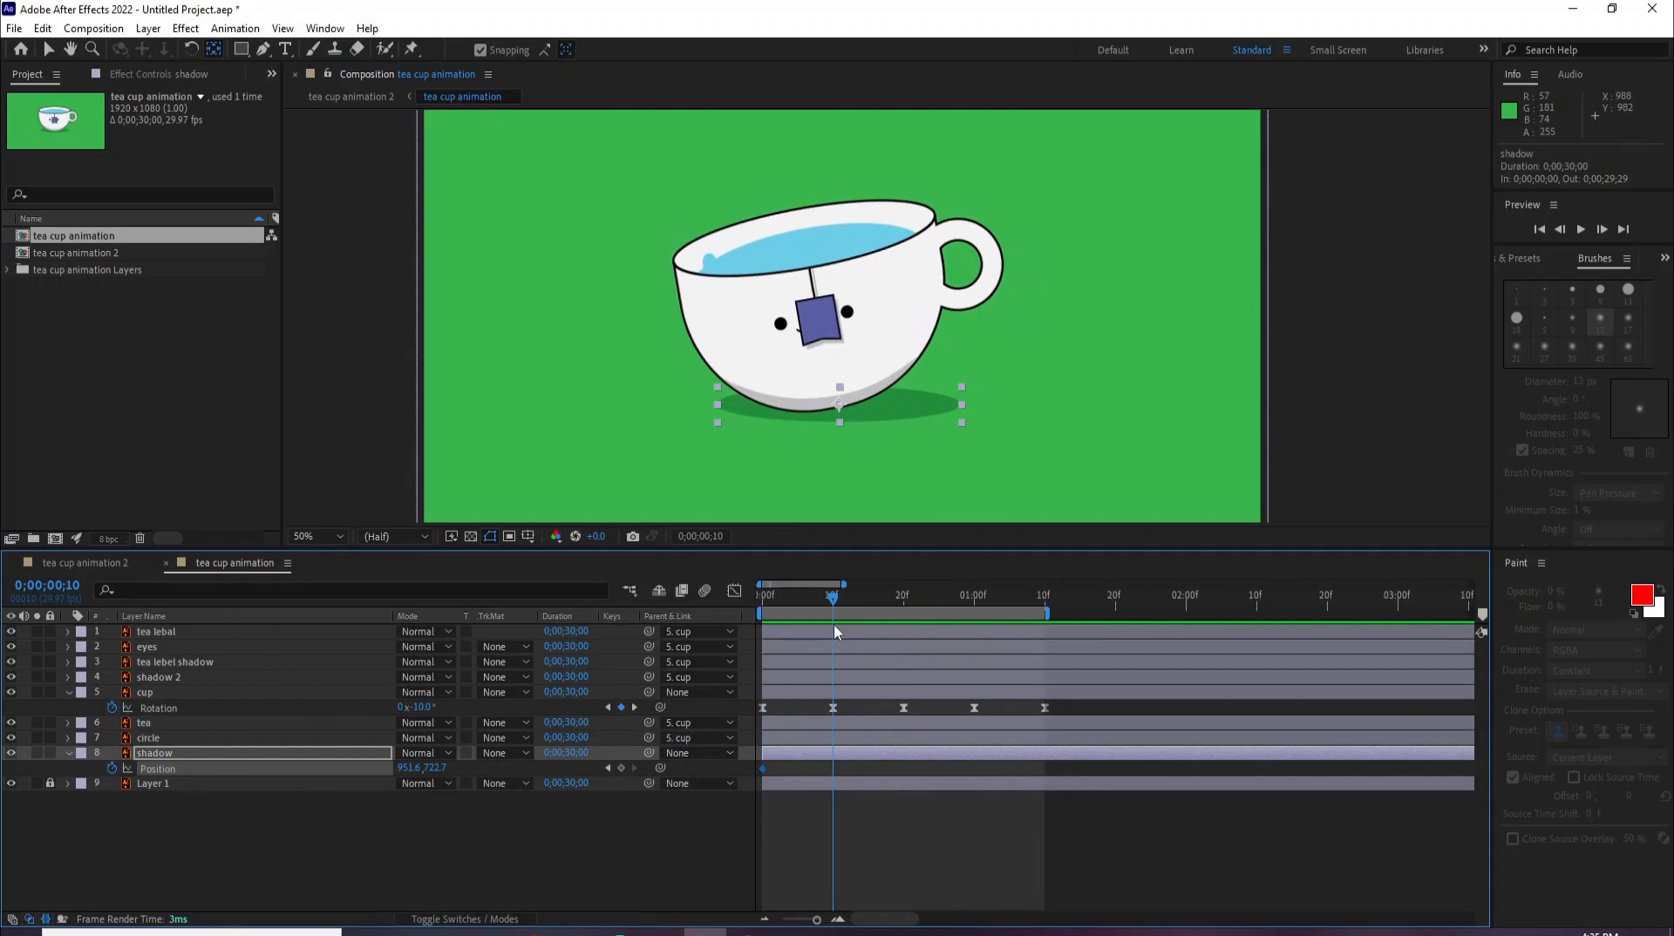
left_click_drag(408, 771, 418, 771)
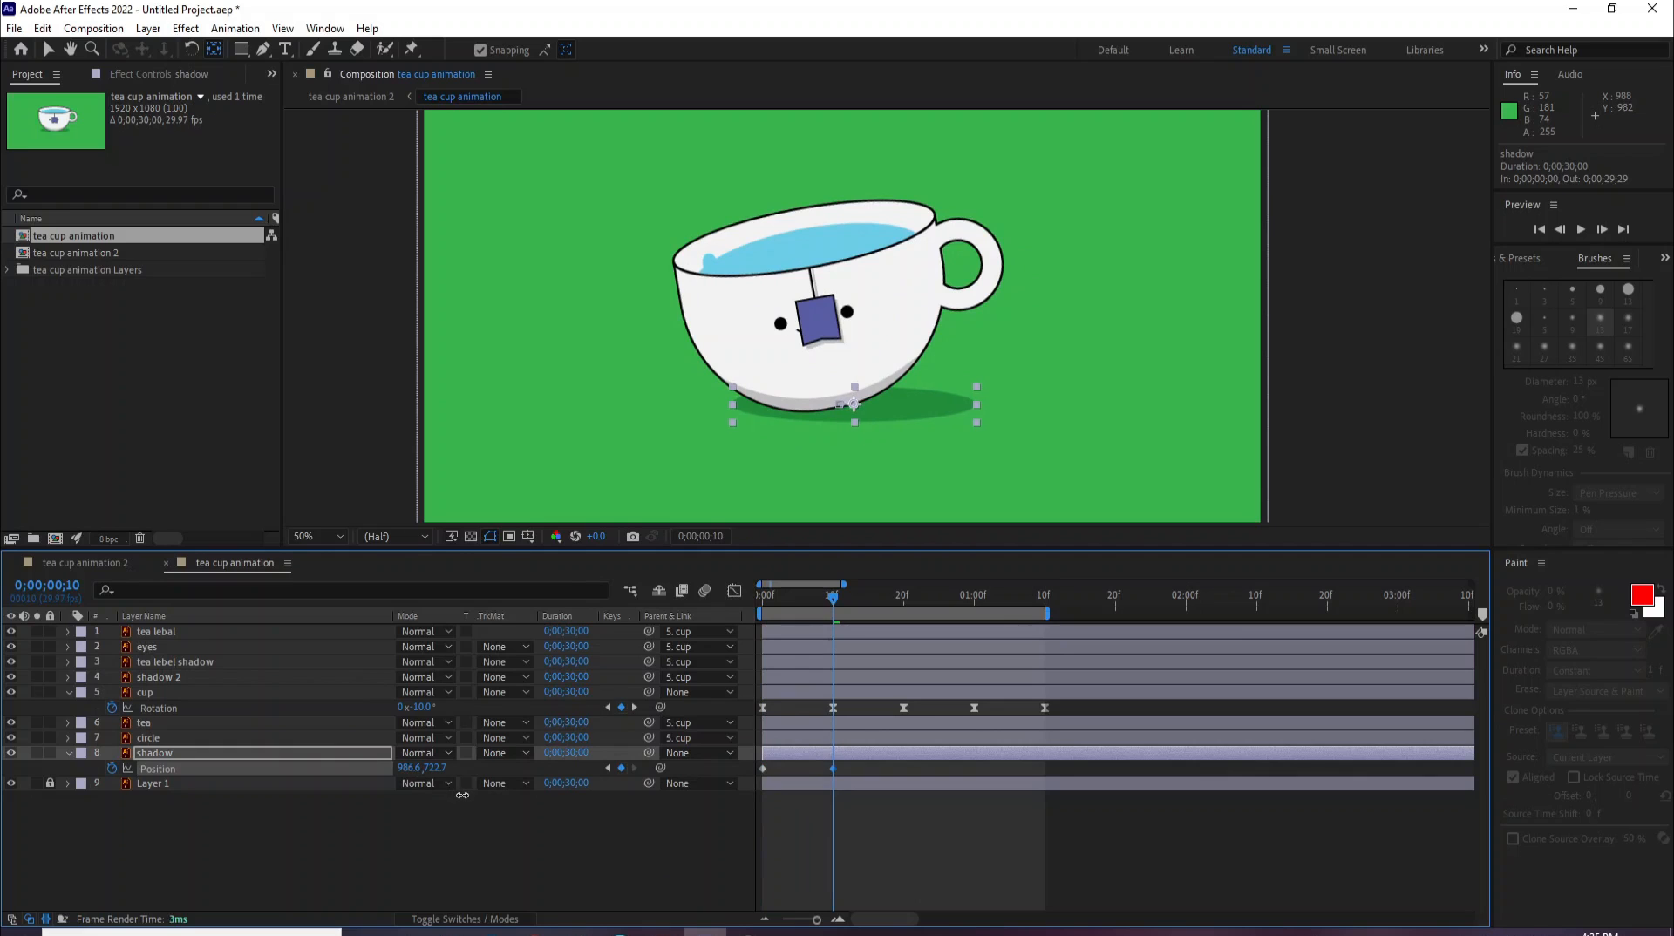
Step: Copy the shadow's first Position keyframe to 20 frames and set its X position to 885.6 at 1 second
left_click_drag(842, 608, 901, 629)
left_click(762, 768)
key("ctrl+c")
key("ctrl+v")
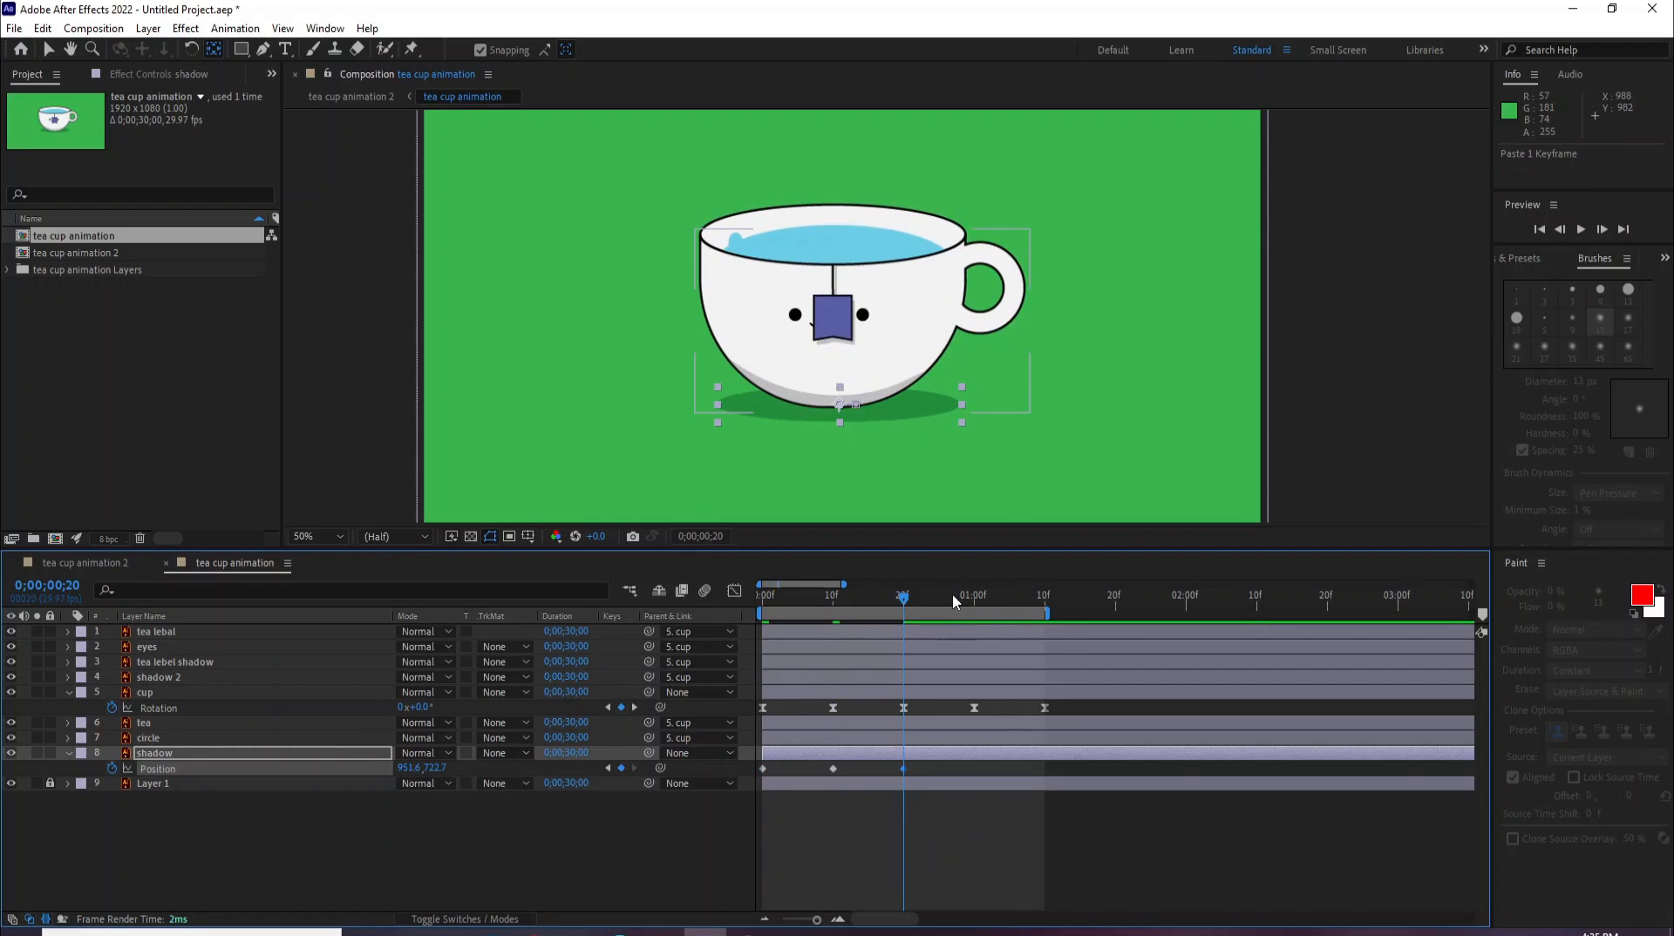
left_click(973, 594)
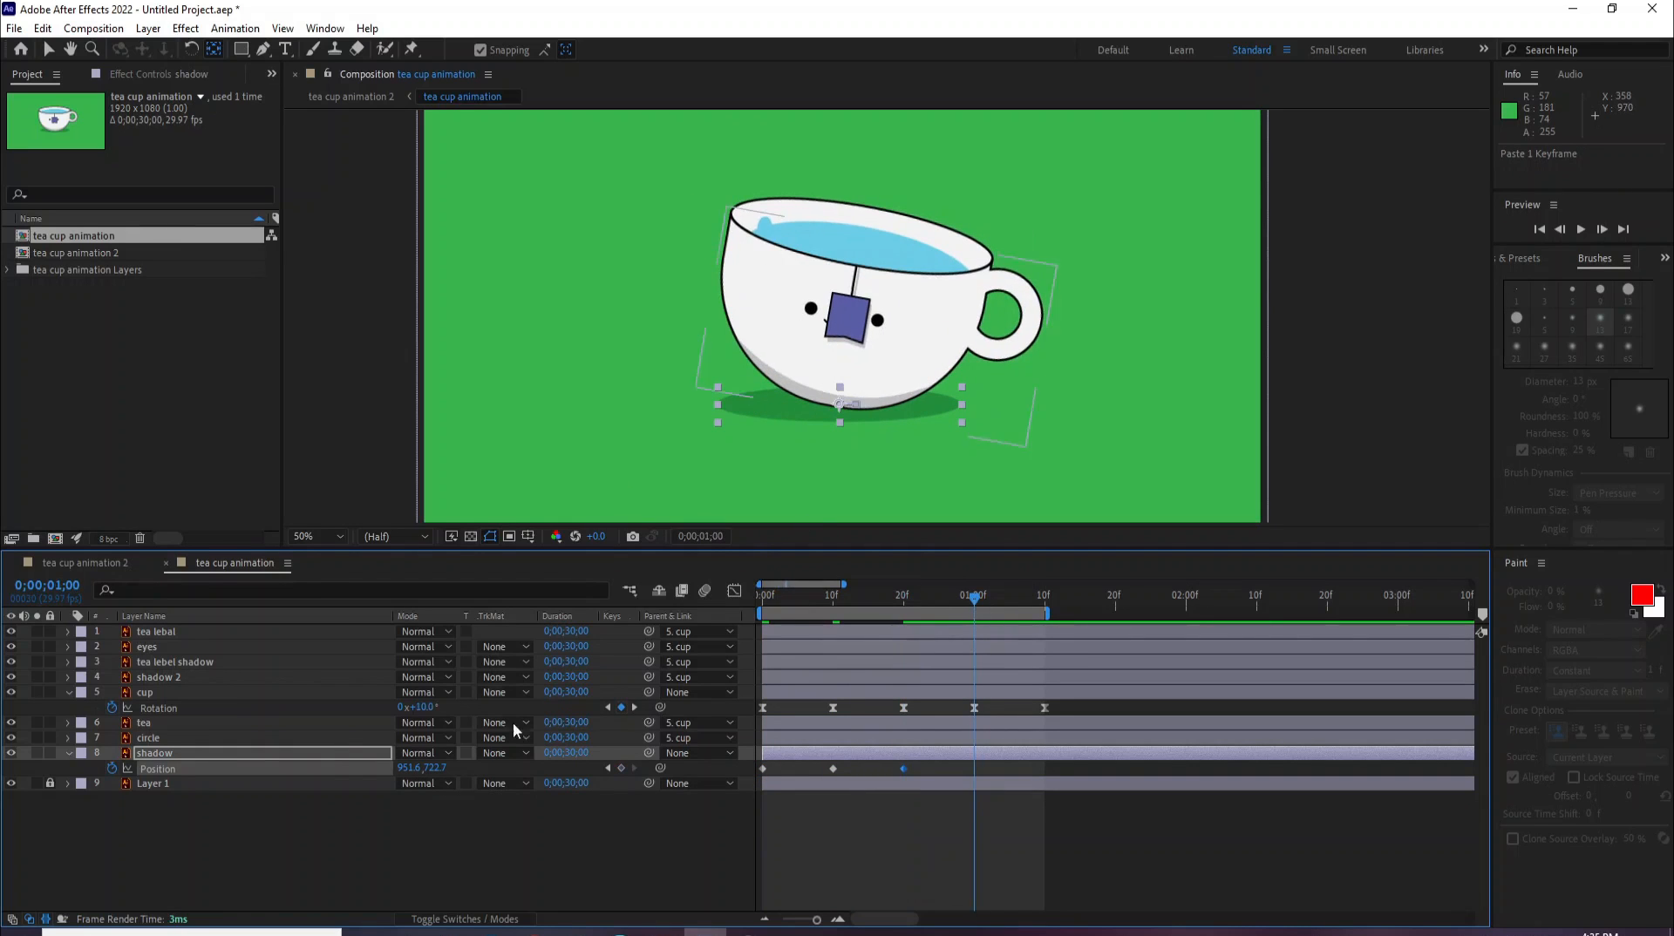
left_click_drag(414, 768, 373, 782)
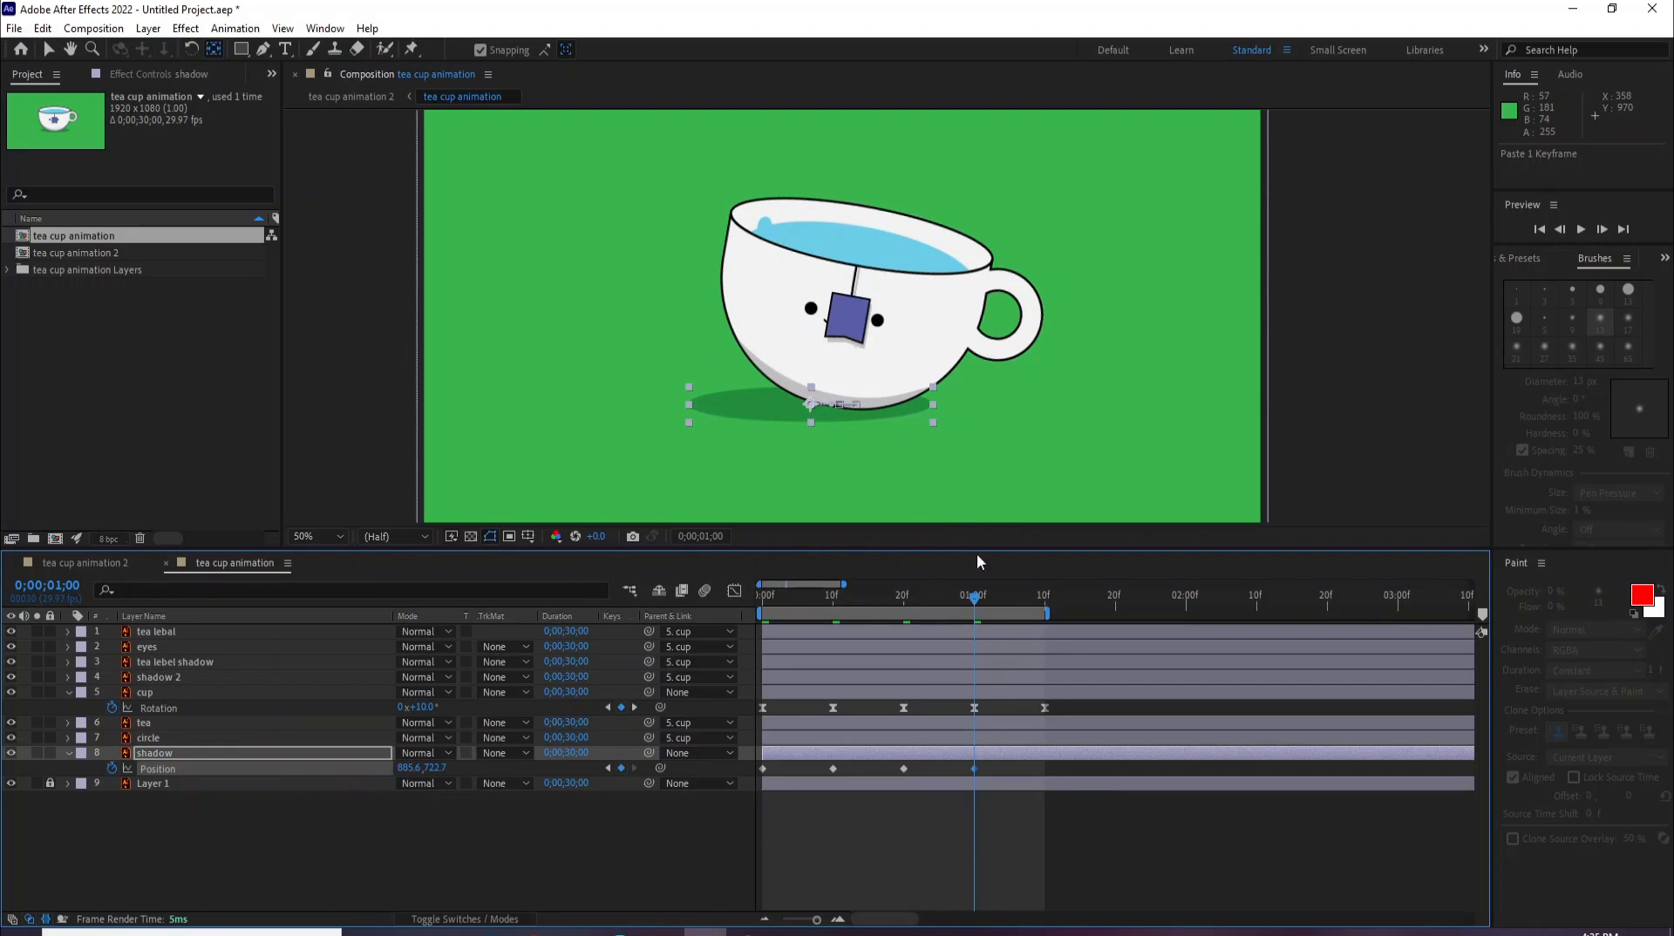
Step: Copy the shadow's Position keyframe from 20 frames to 0;00;01;10
left_click_drag(991, 604, 1045, 626)
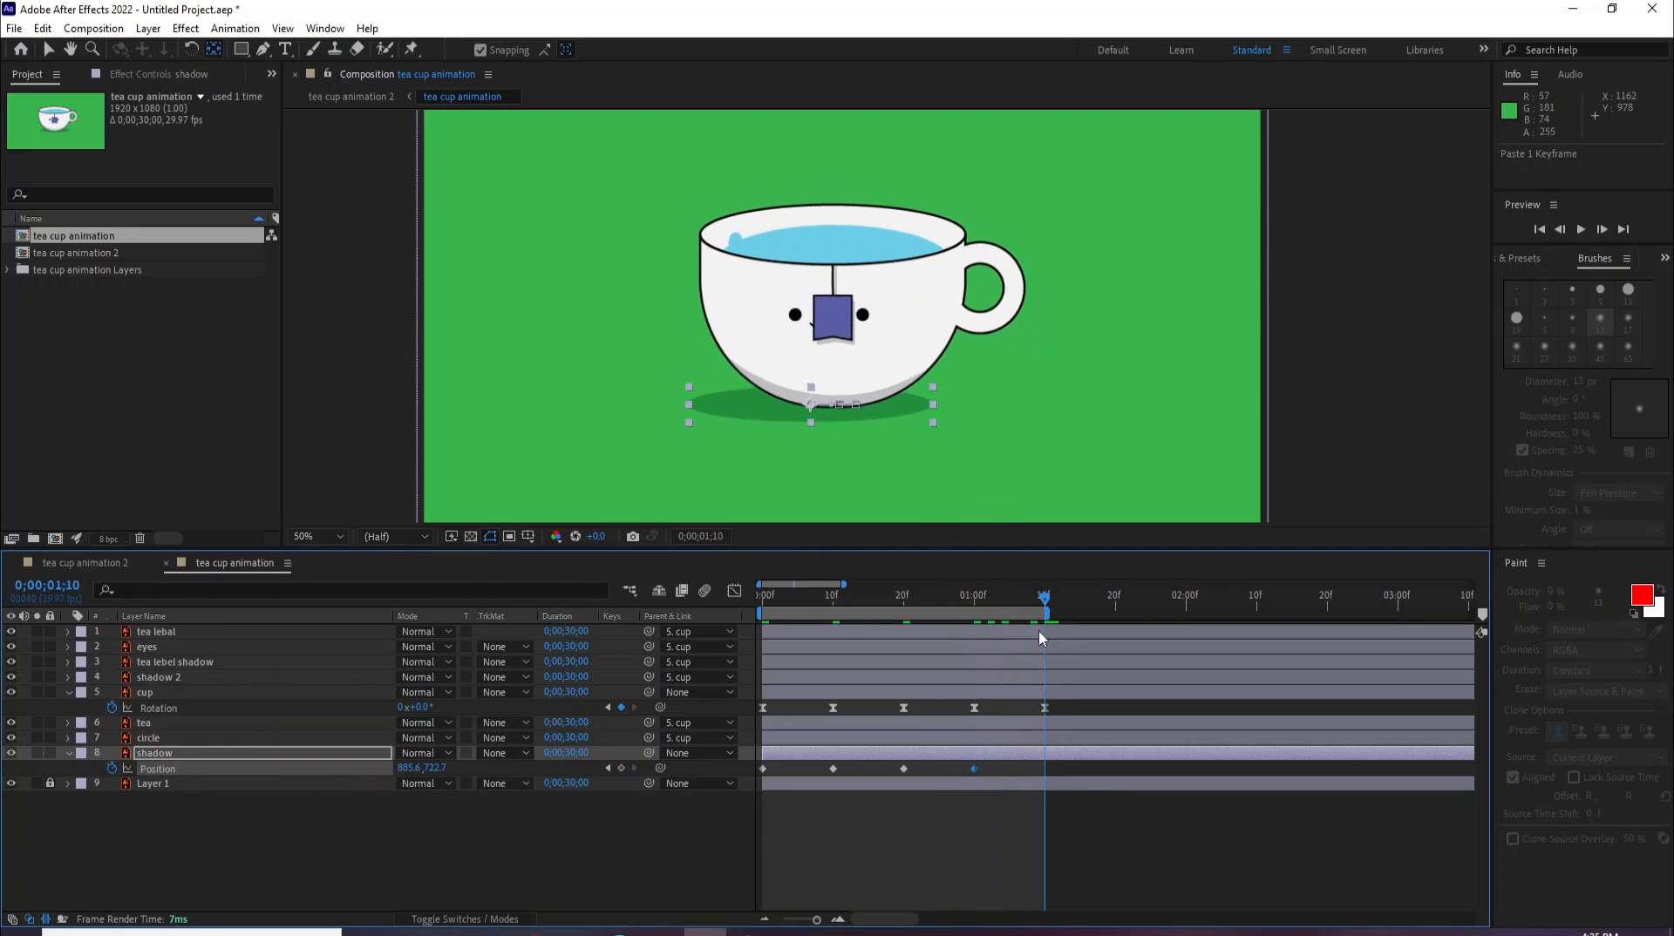
left_click(904, 769)
key("ctrl+c")
key("ctrl+v")
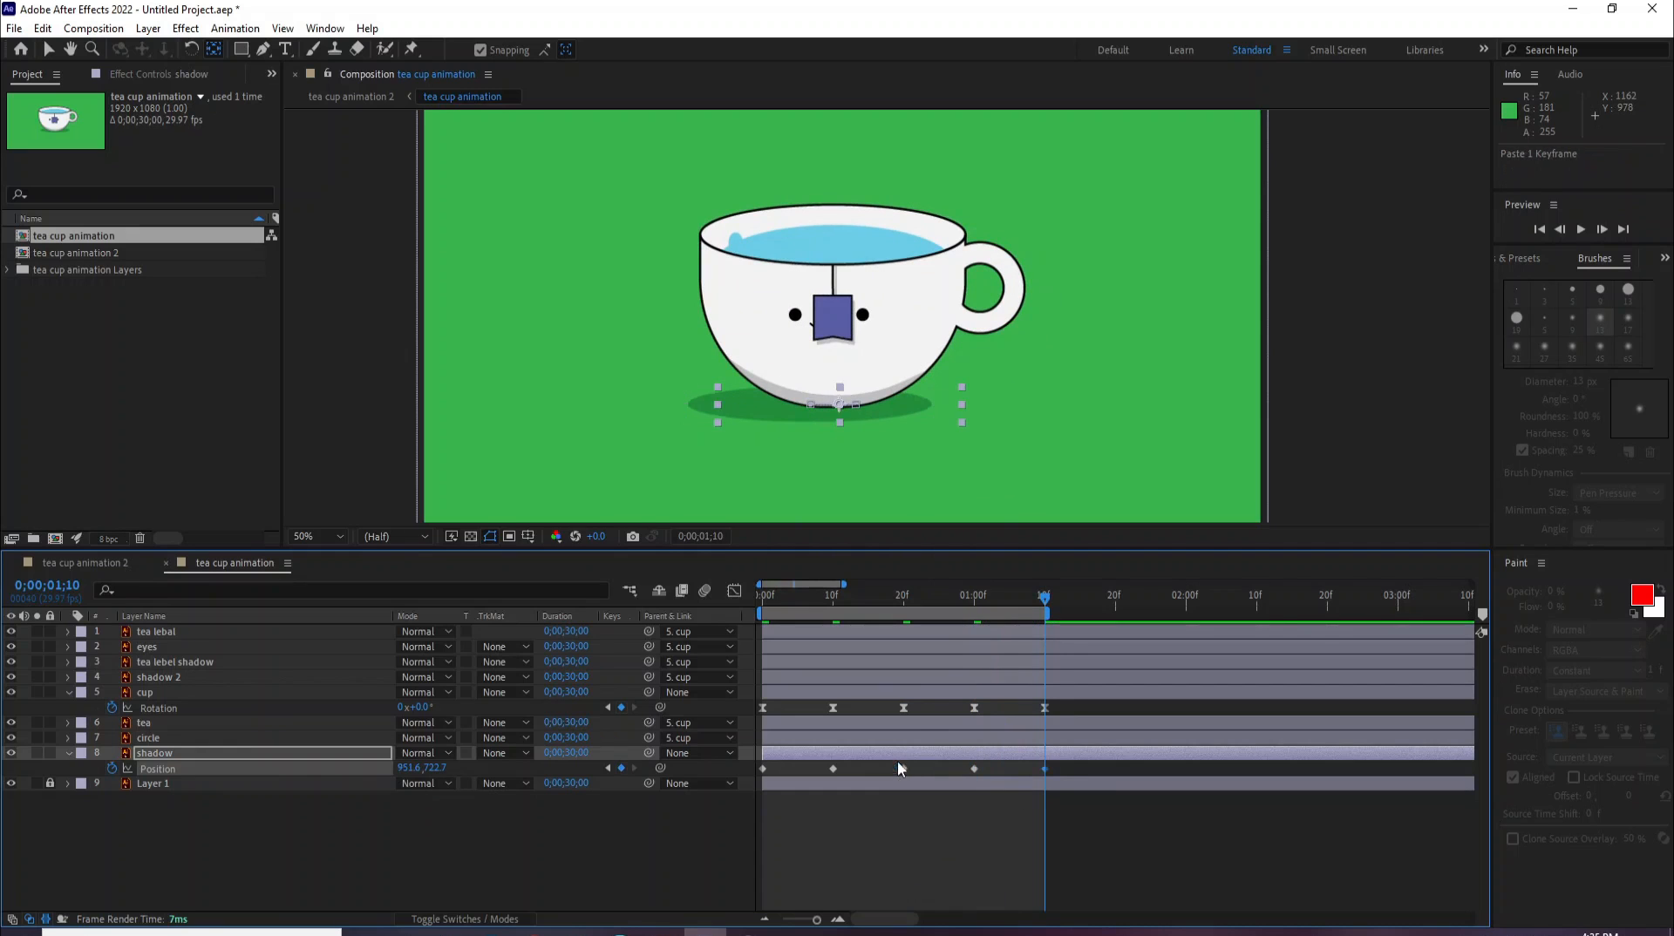
Step: Apply Easy Ease to all of the shadow's Position keyframes and preview the cup with its moving shadow
left_click(960, 868)
left_click_drag(1060, 777, 750, 783)
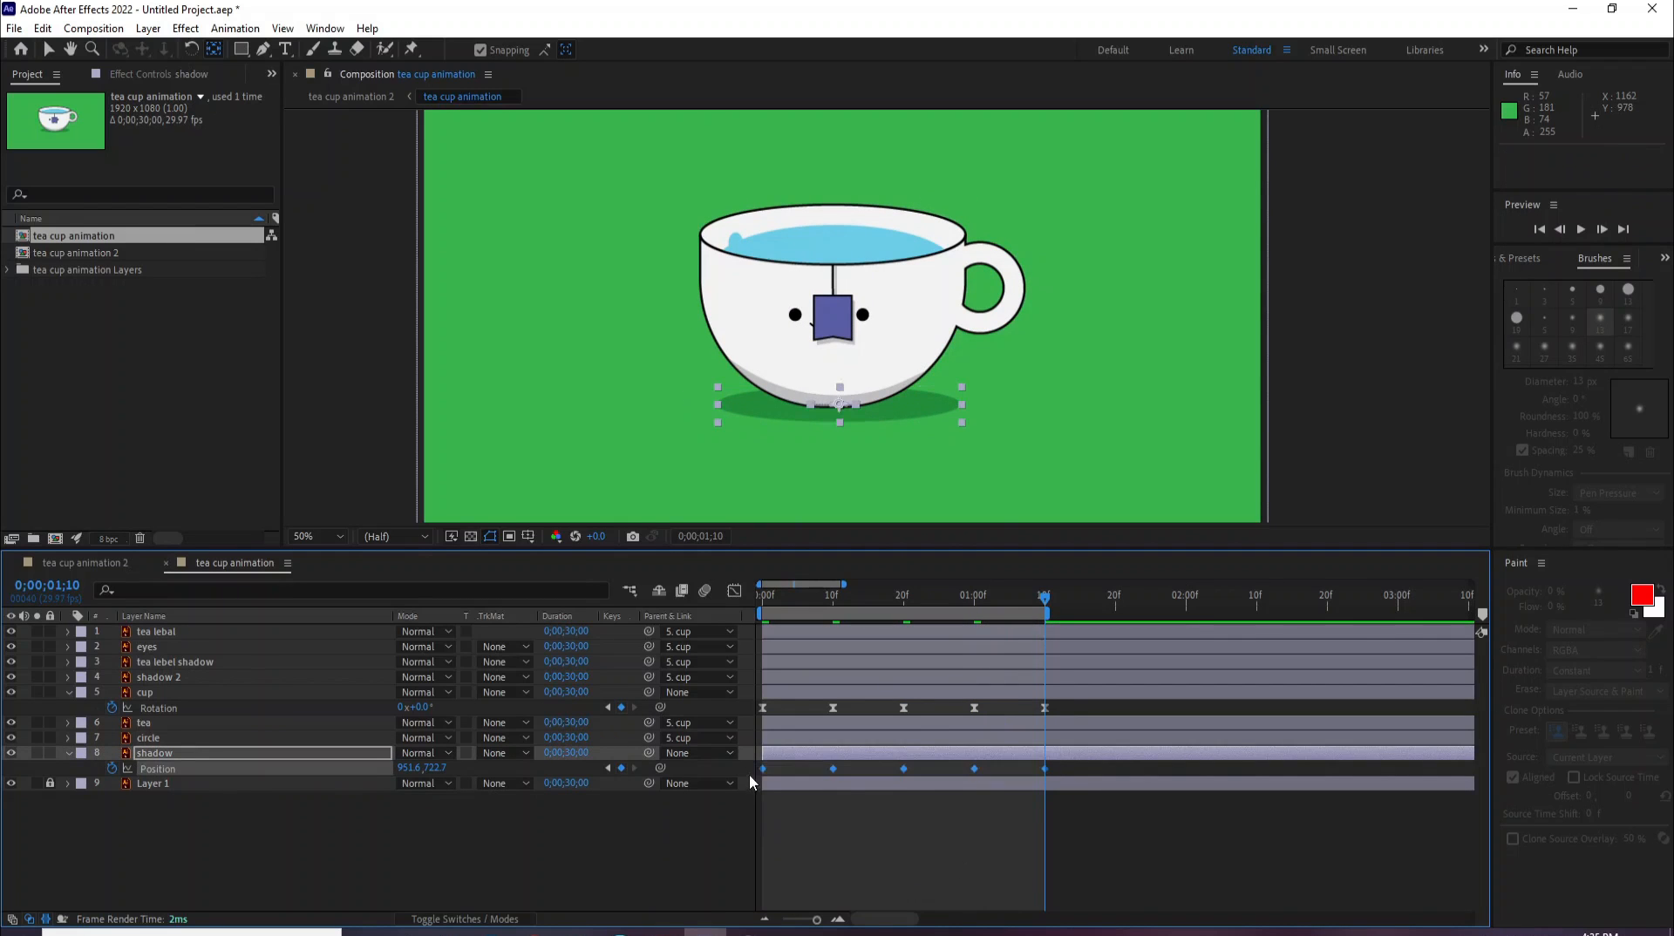
right_click(834, 771)
mouse_move(893, 754)
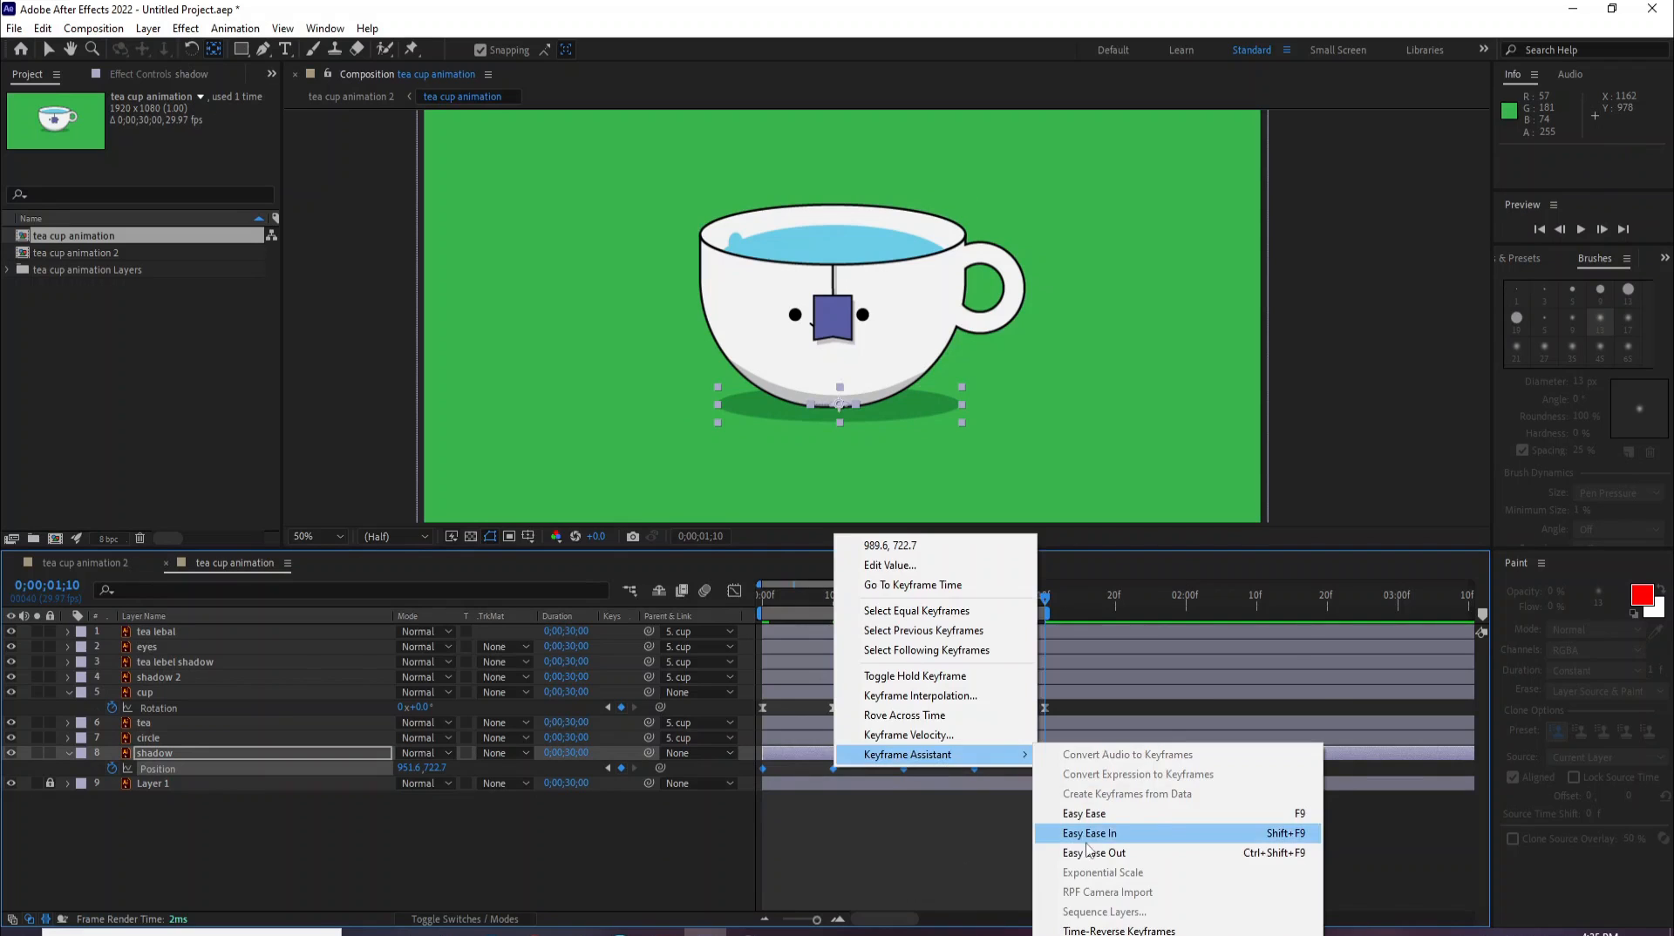
left_click(1081, 812)
key("space")
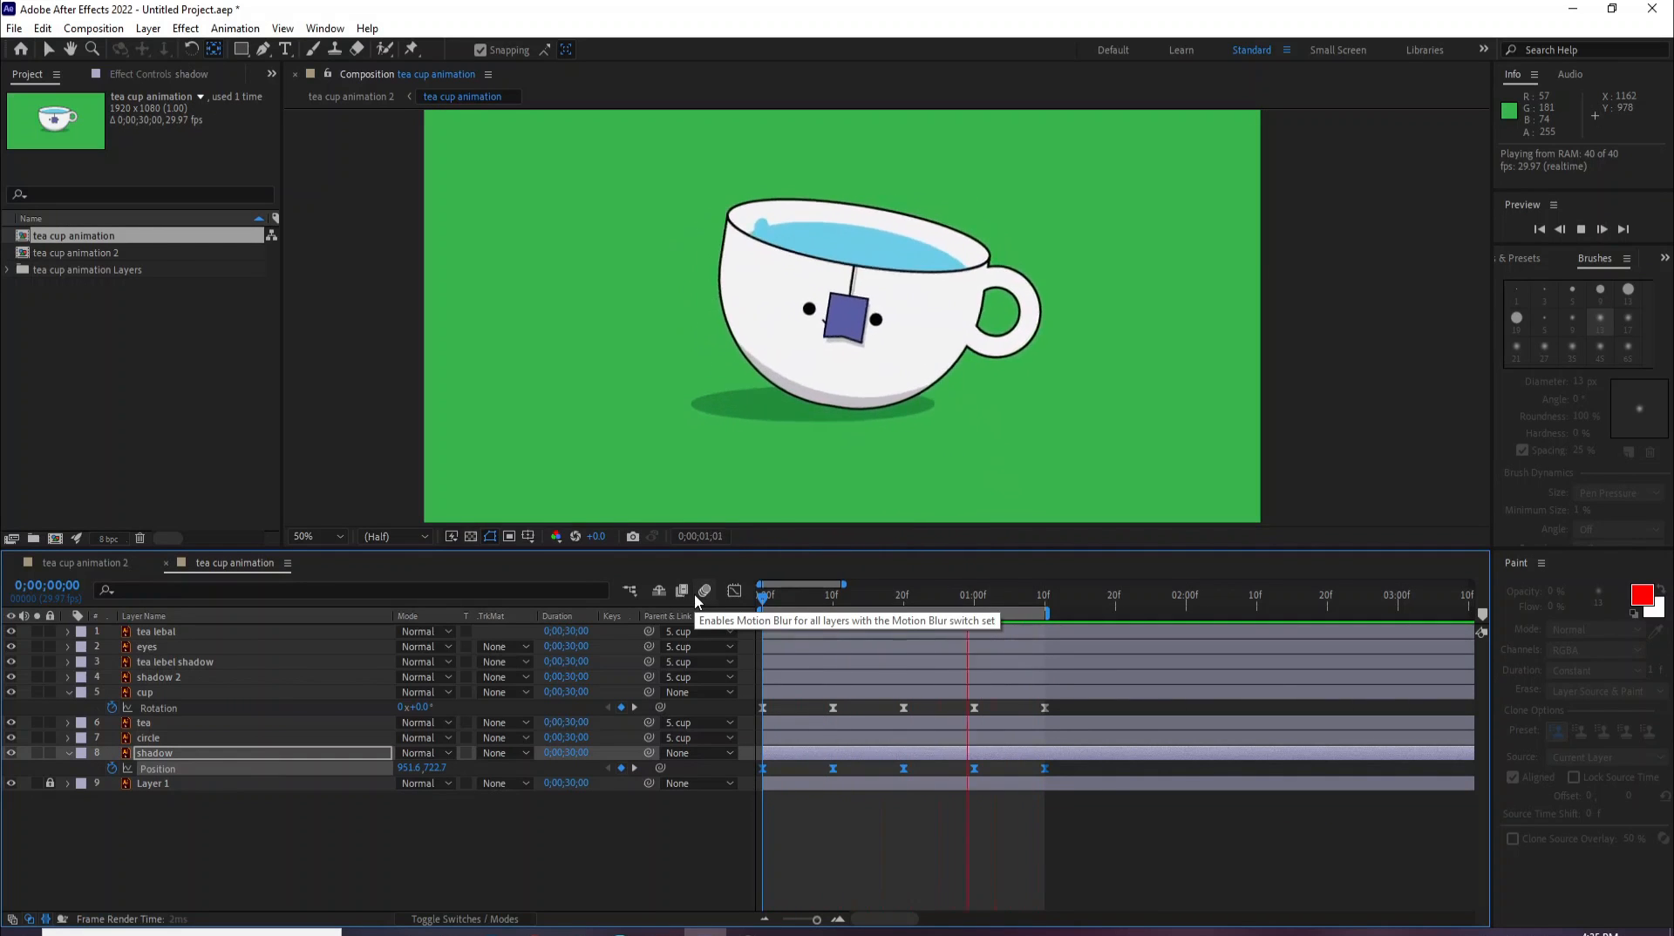
key("space")
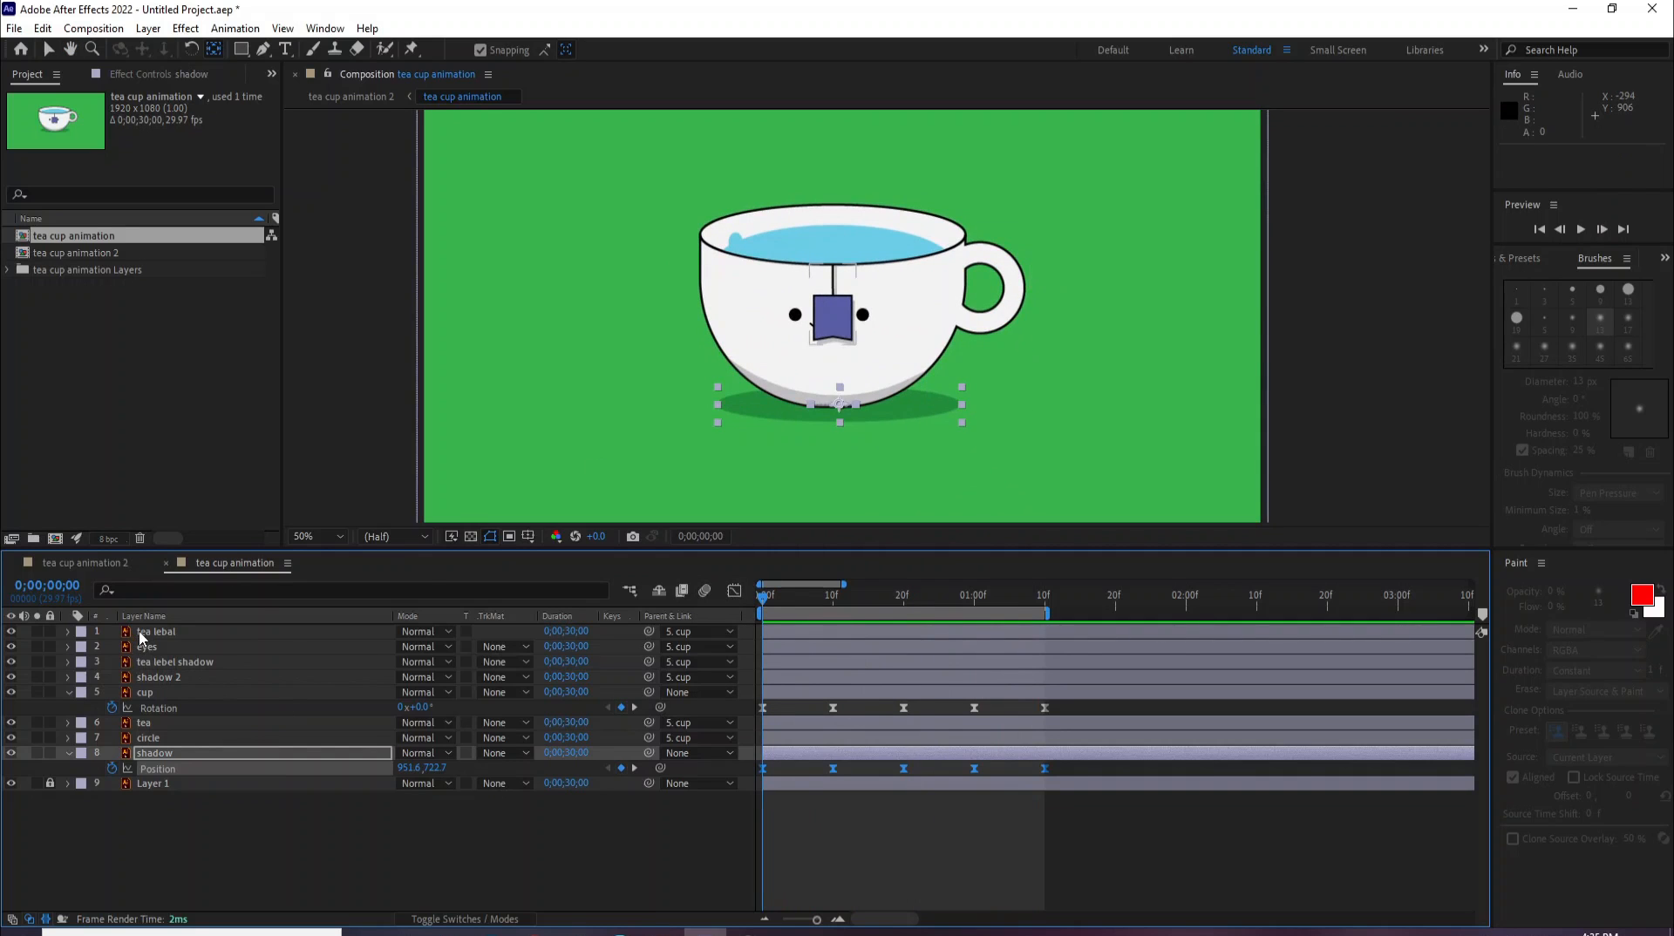
Step: Move the tea lebal layer's anchor point to the upper end of the string at the cup's rim and reveal its Rotation
left_click(142, 633)
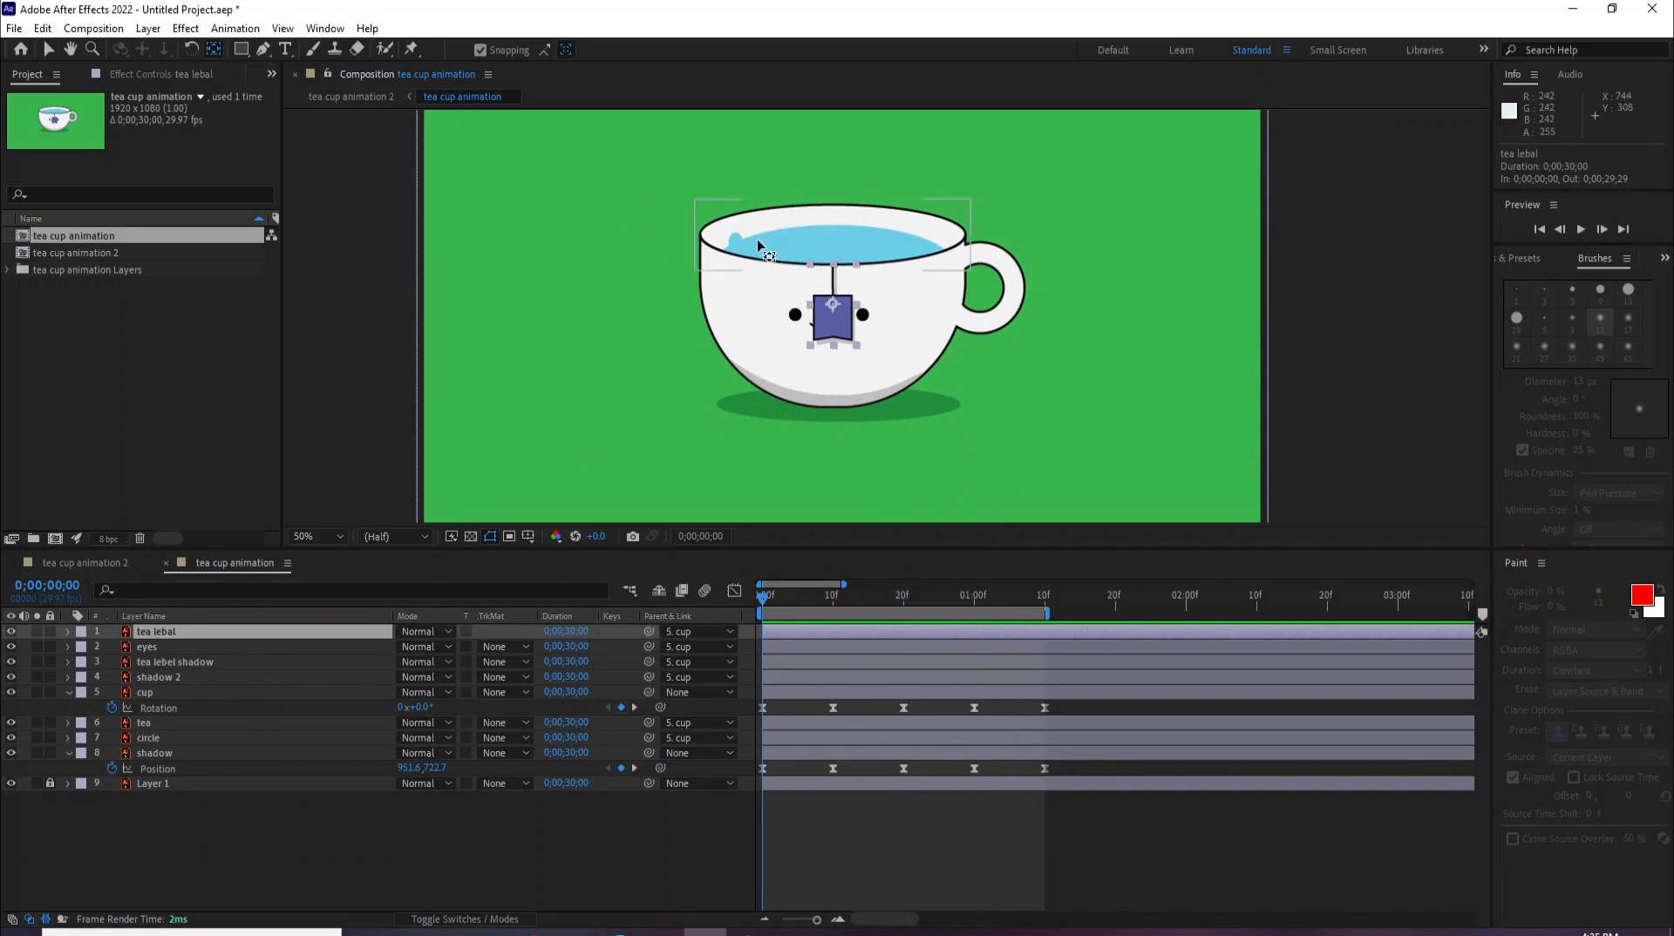
scroll(869, 279, "up", 4)
left_click_drag(934, 424, 925, 296)
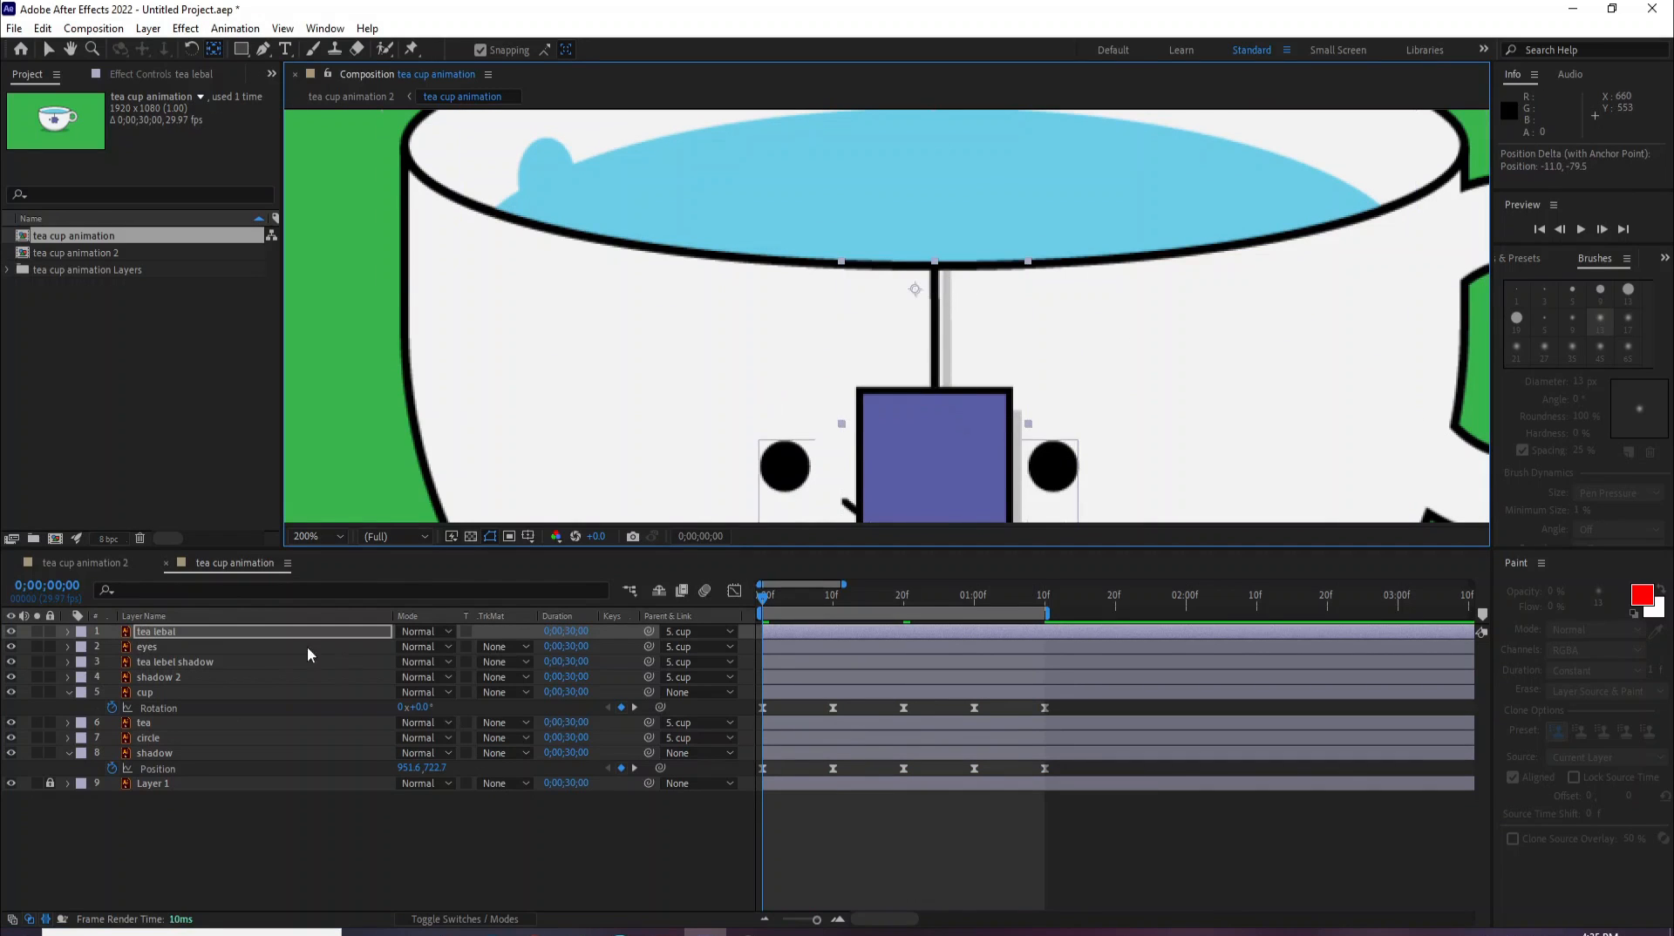
key("r")
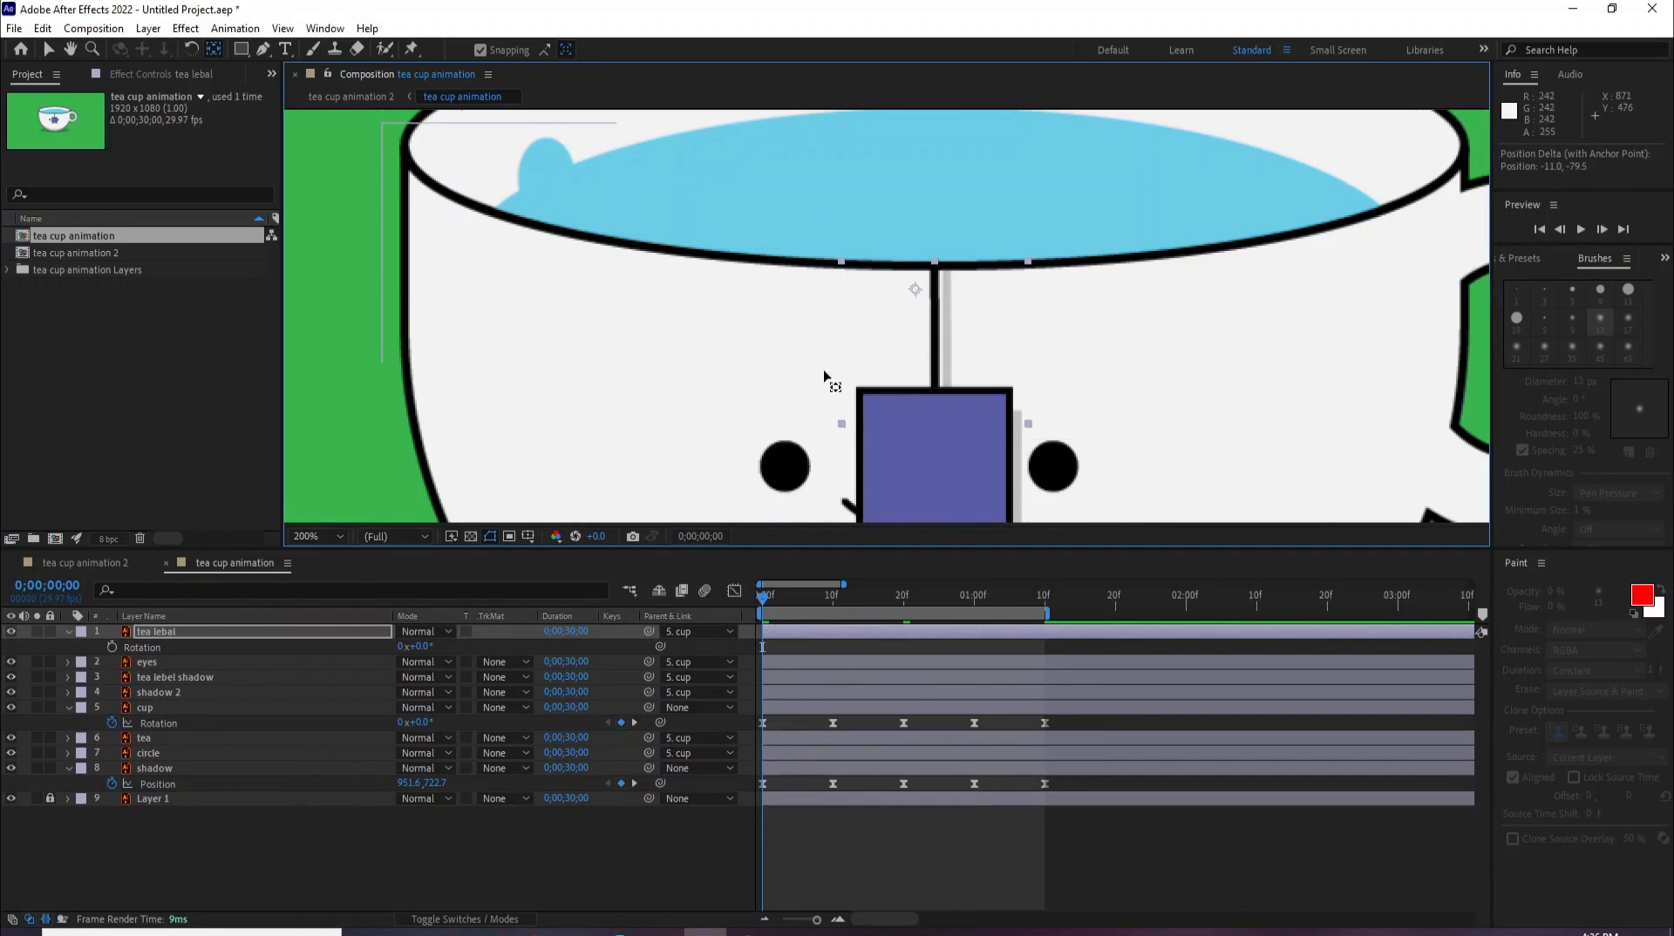
scroll(768, 453, "down", 4)
scroll(876, 446, "up", 2)
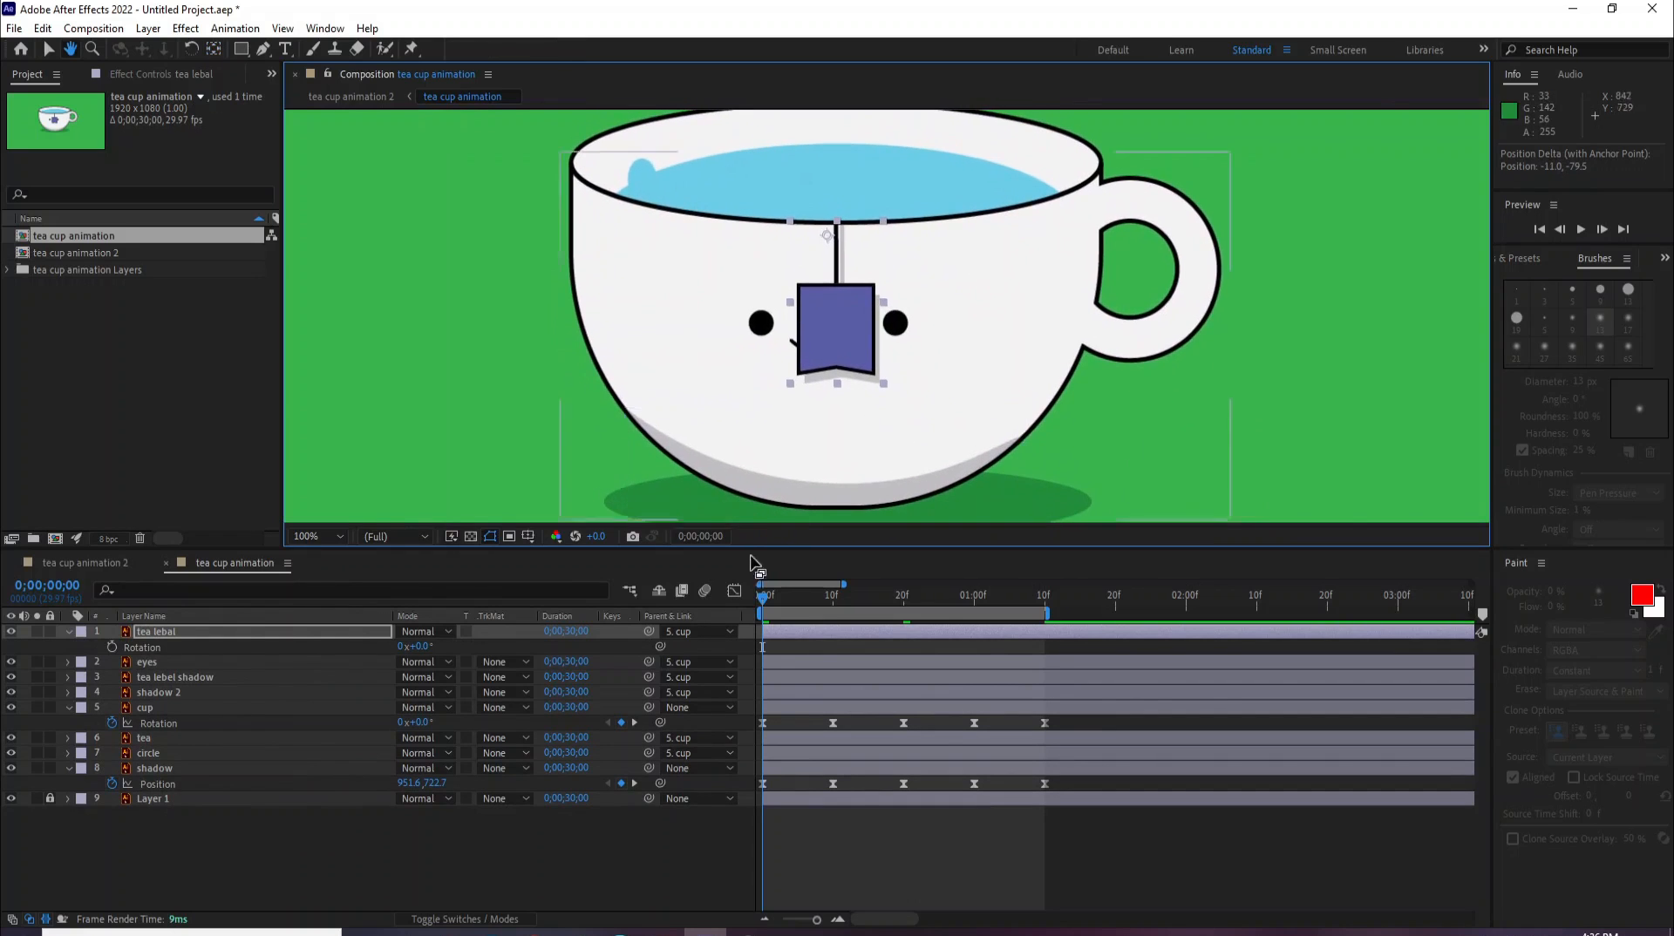
scroll(838, 255, "up", 1)
left_click_drag(839, 253, 850, 238)
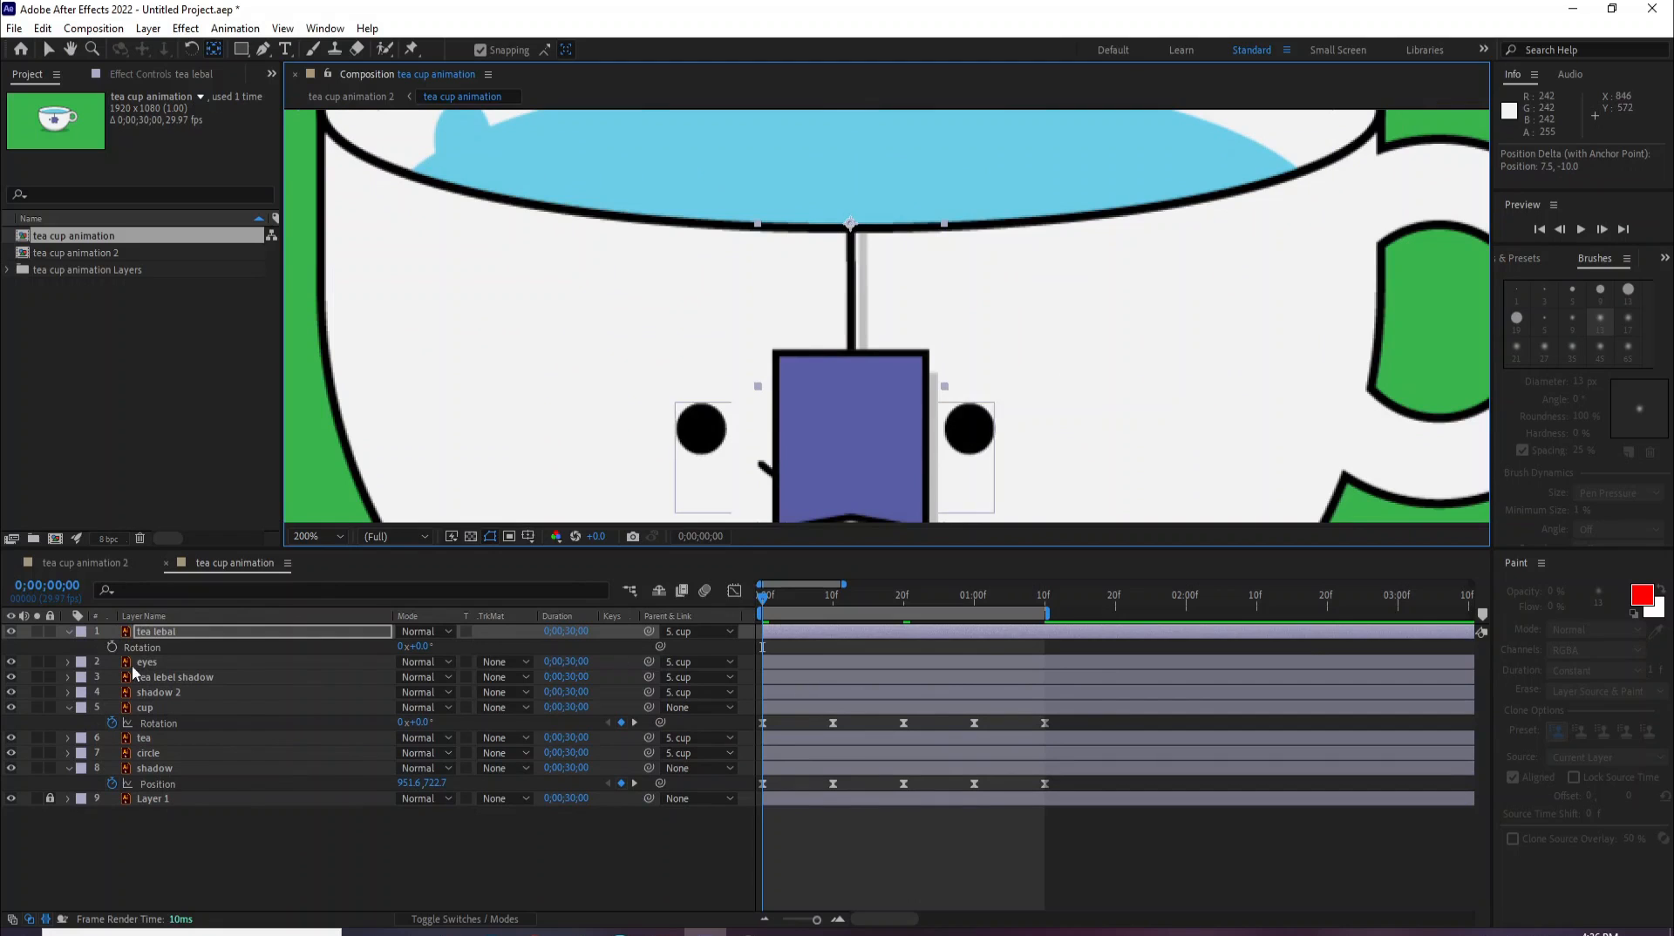
Step: Add a 0° Rotation keyframe for the tea lebal layer at the first frame and go to 10 frames
left_click(112, 647)
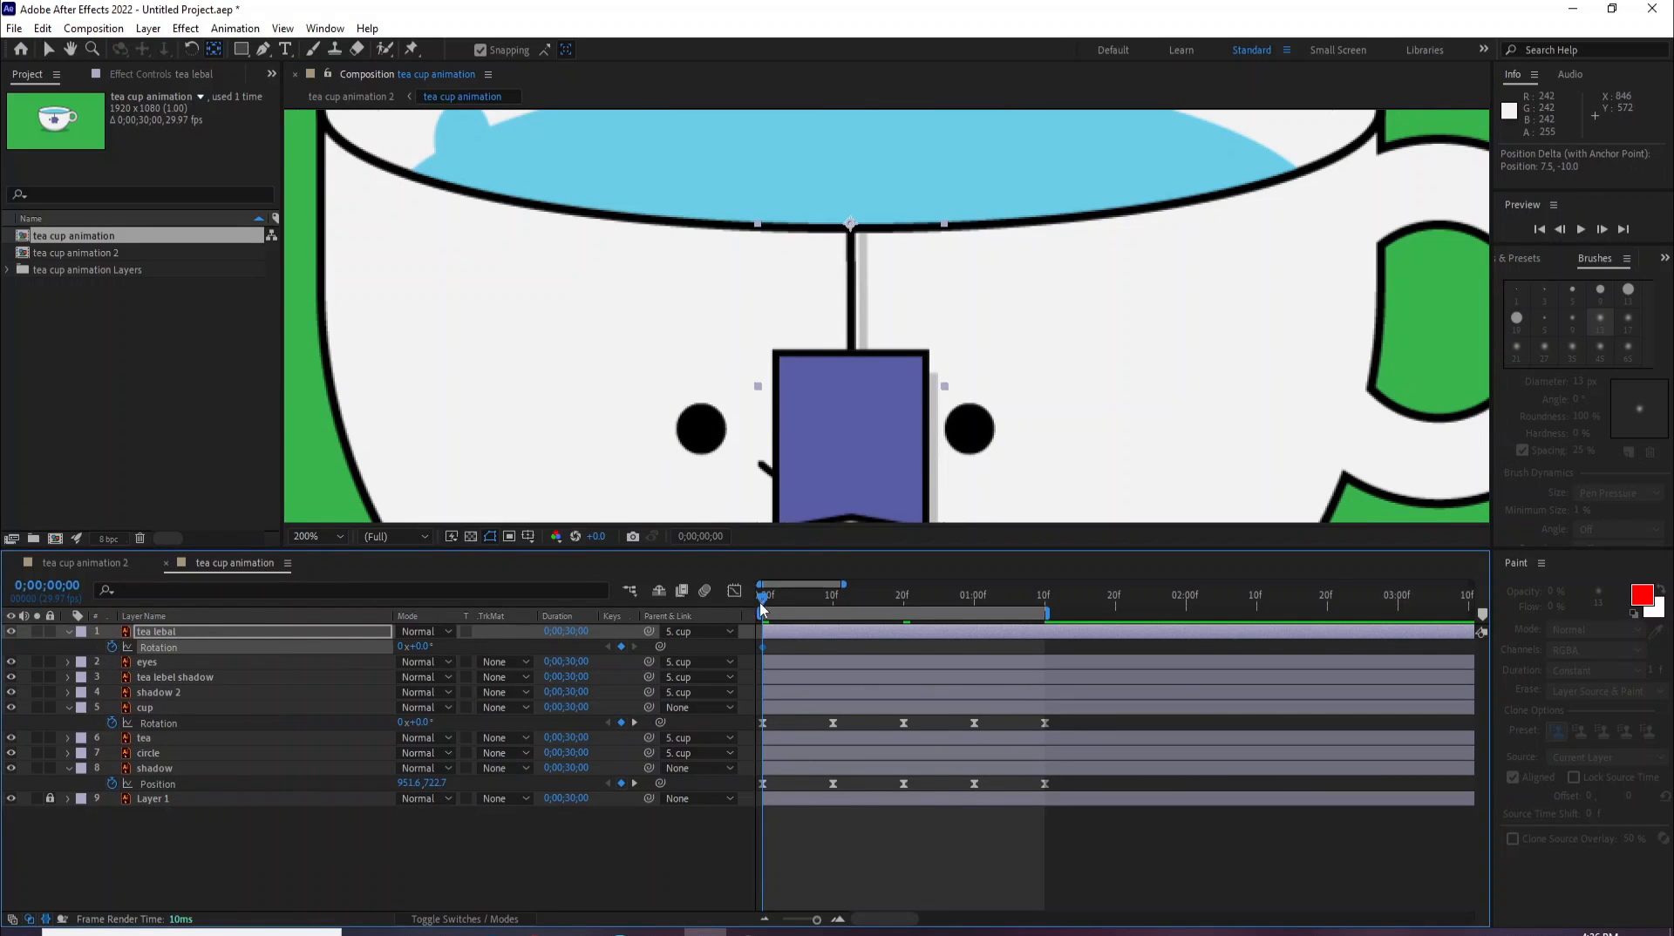
left_click_drag(780, 599, 839, 640)
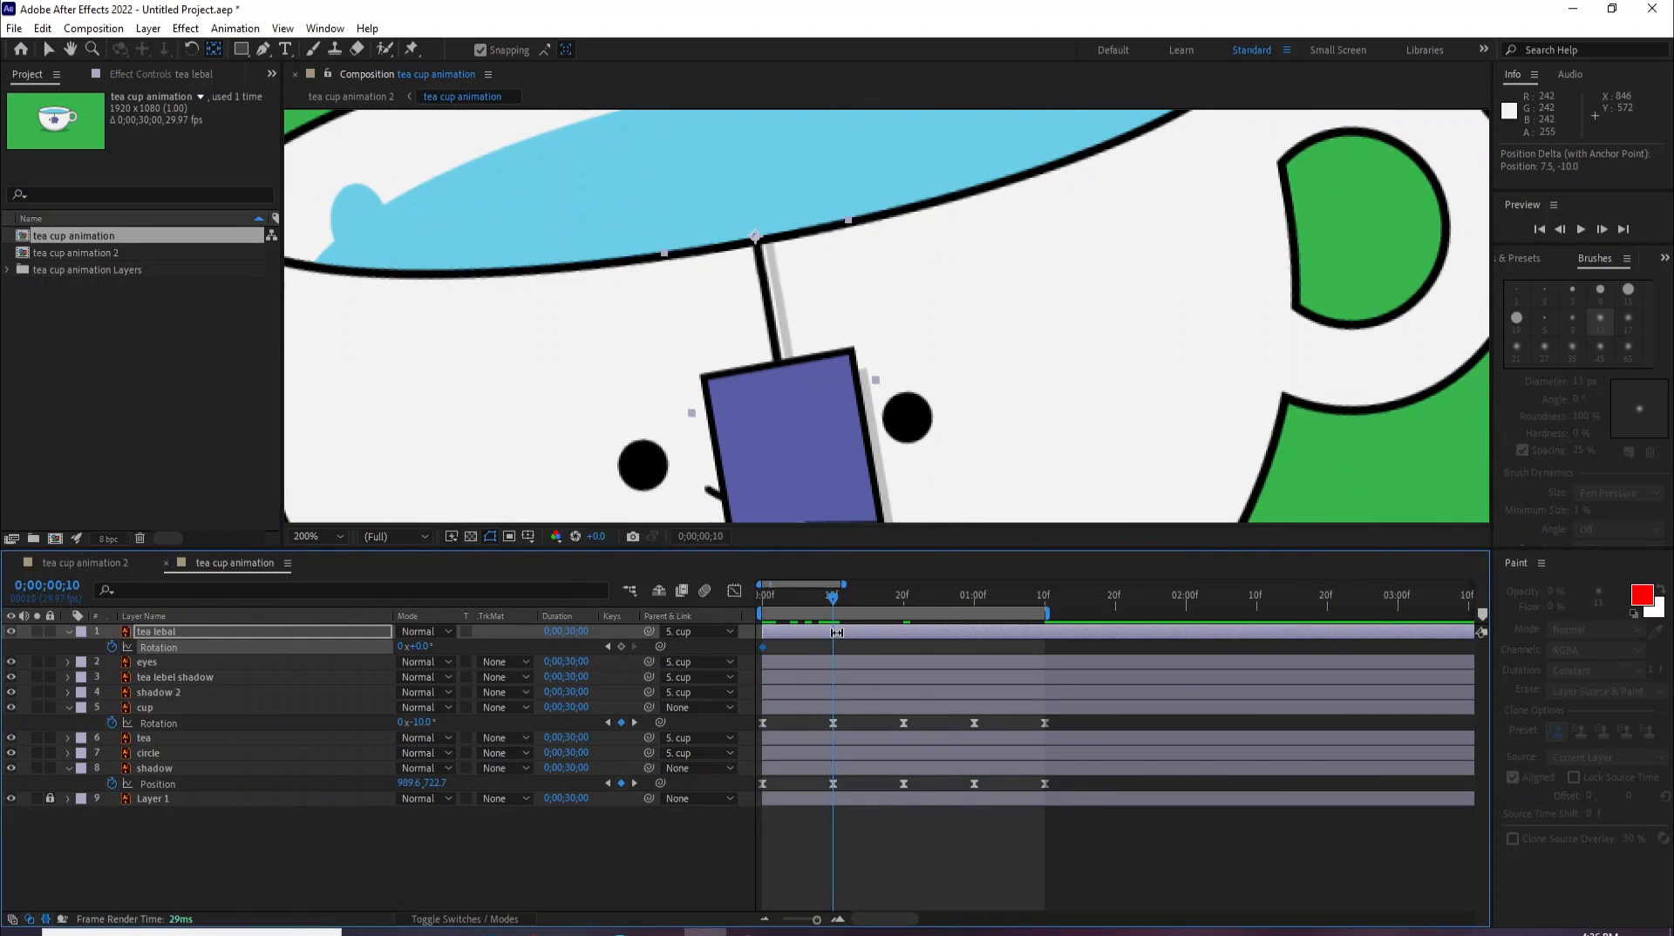
scroll(850, 246, "down", 1)
left_click(335, 537)
left_click(351, 571)
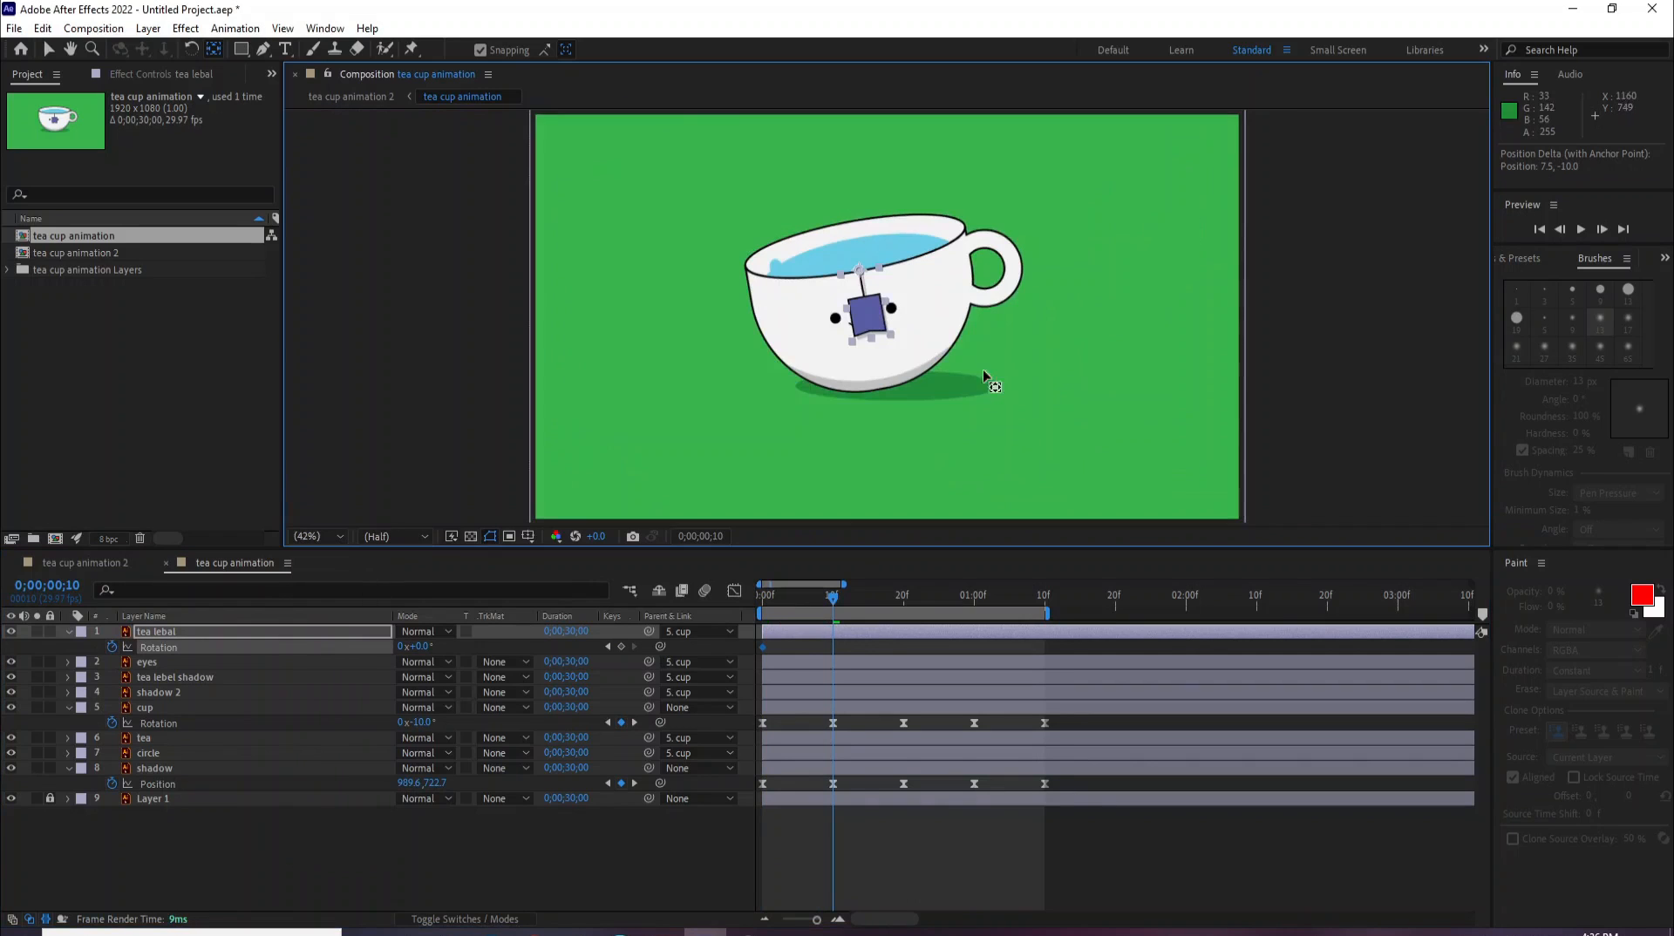
scroll(911, 314, "up", 1)
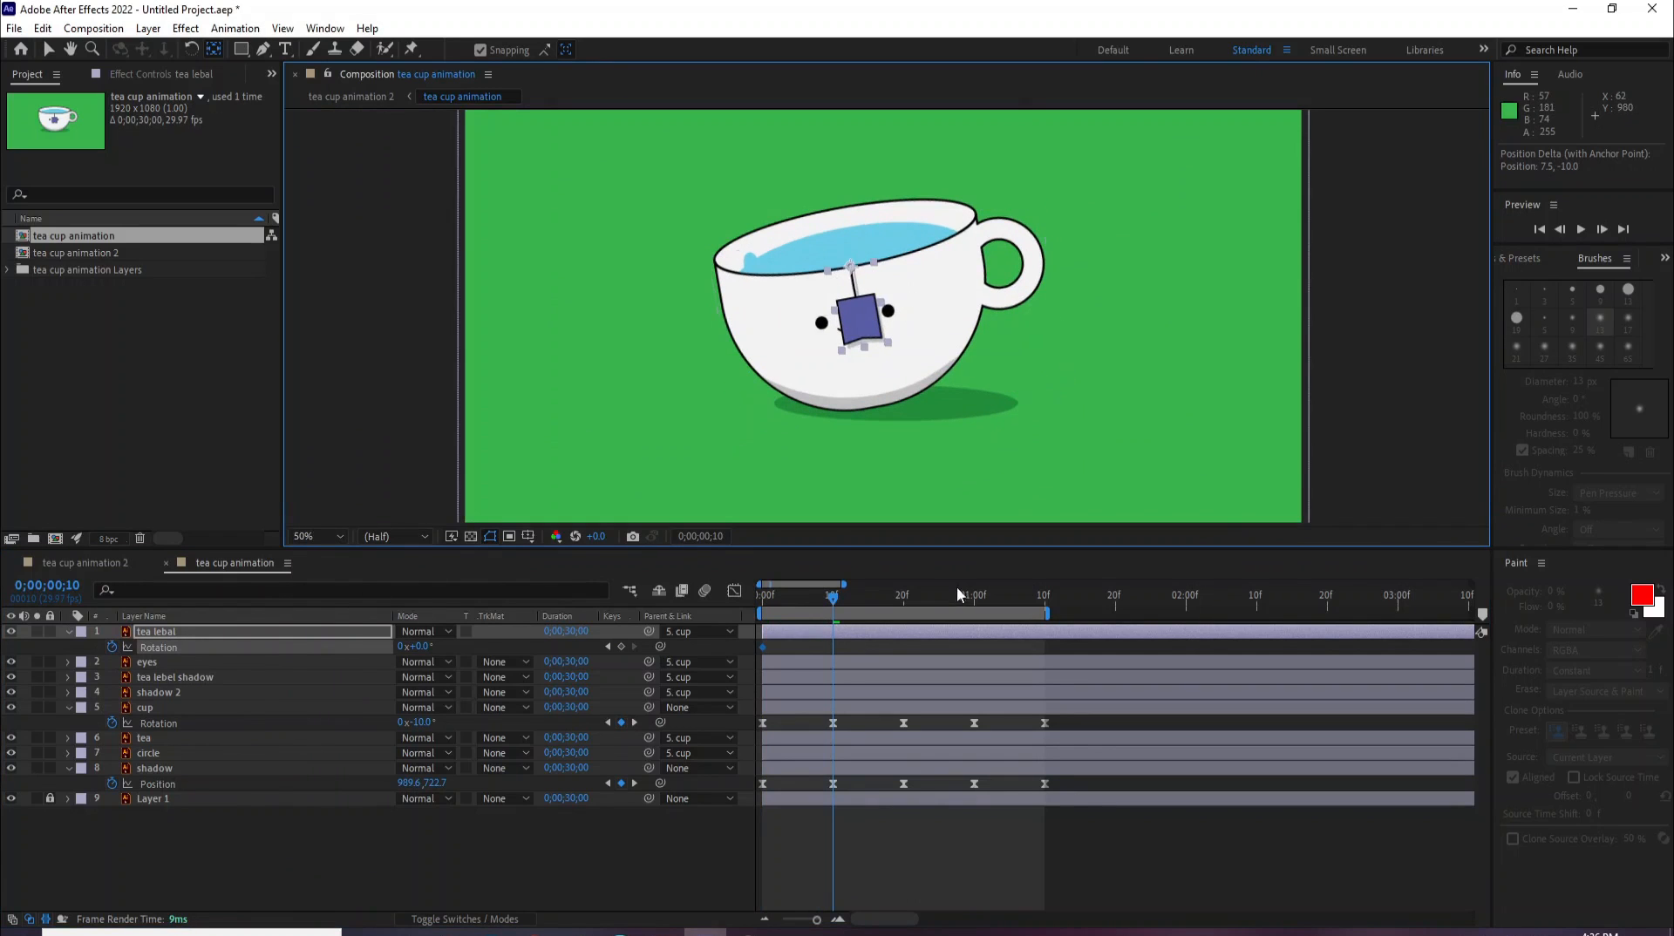
Step: Try a Rotation of 20° for the tea lebal layer at 10 frames and undo it
left_click(419, 646)
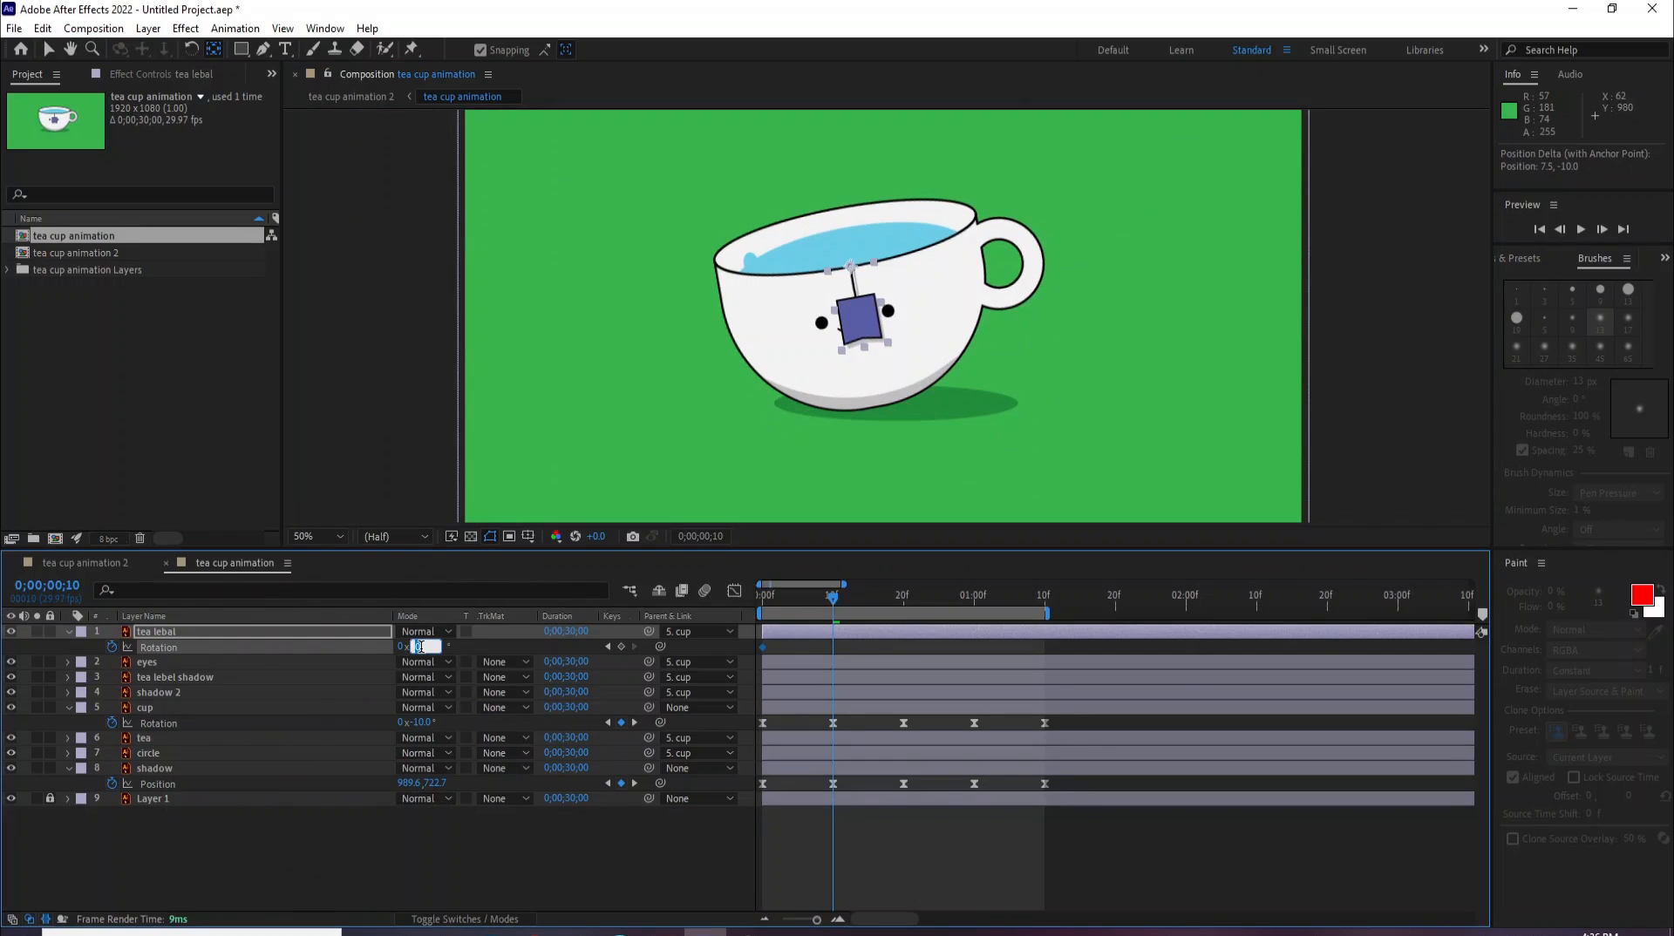
type("20")
key("Return")
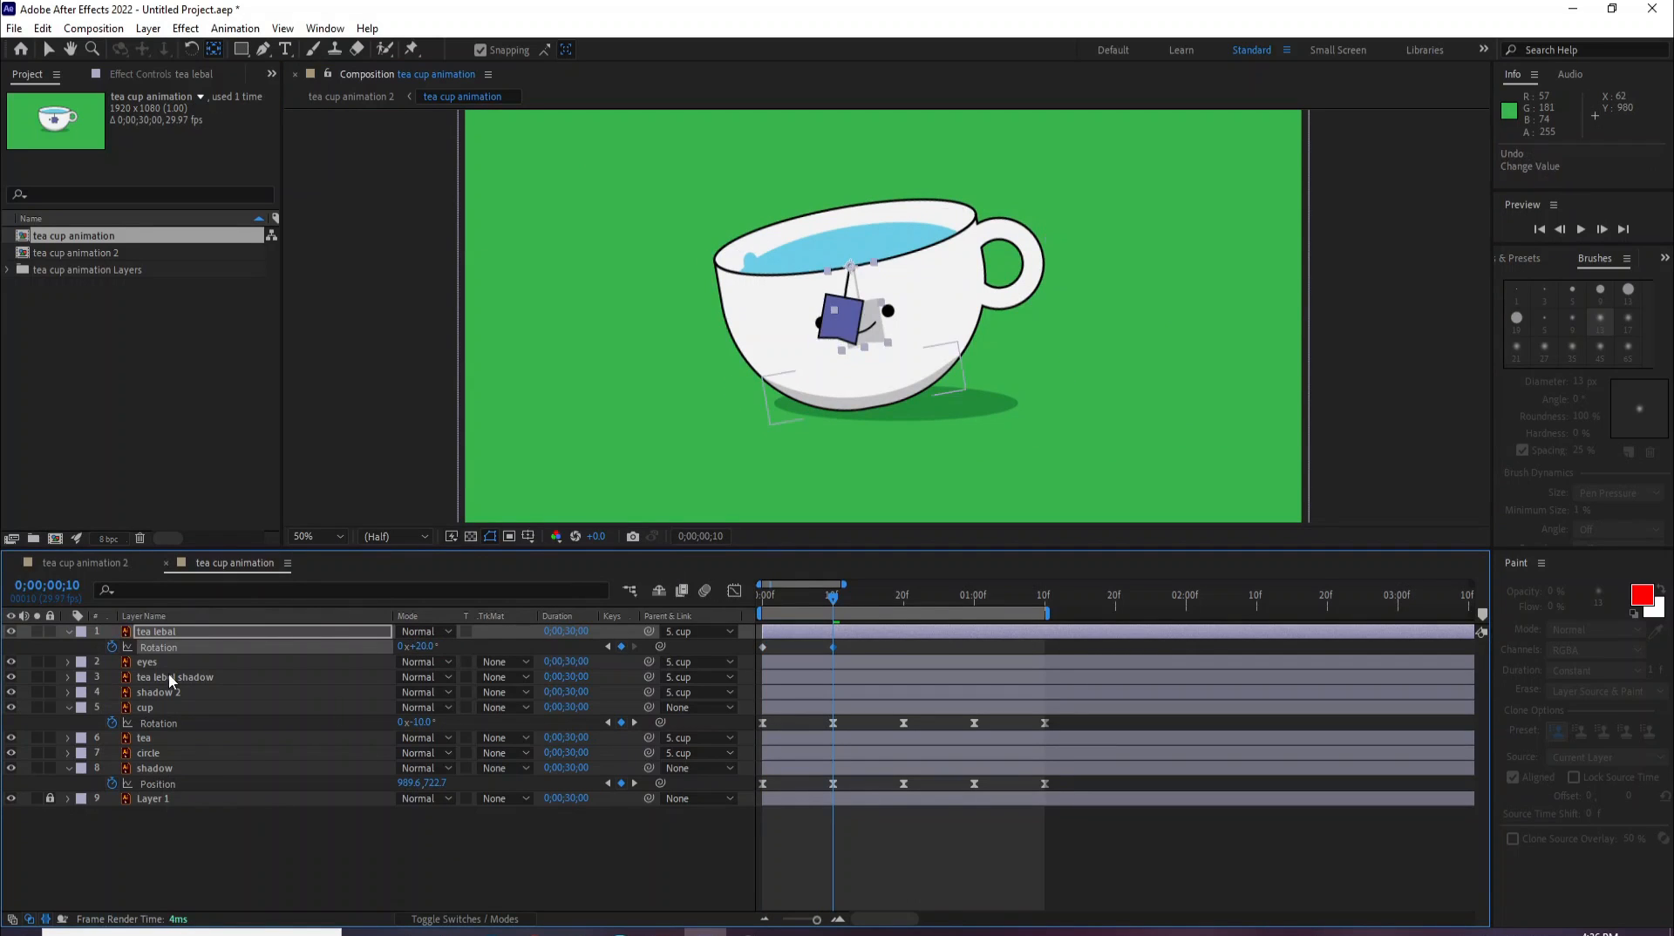
key("ctrl+z")
Step: Parent the tea lebel shadow layer to tea lebal and set the tea lebal layer's Rotation to 20° at 10 frames
left_click(159, 679)
left_click_drag(649, 678, 157, 631)
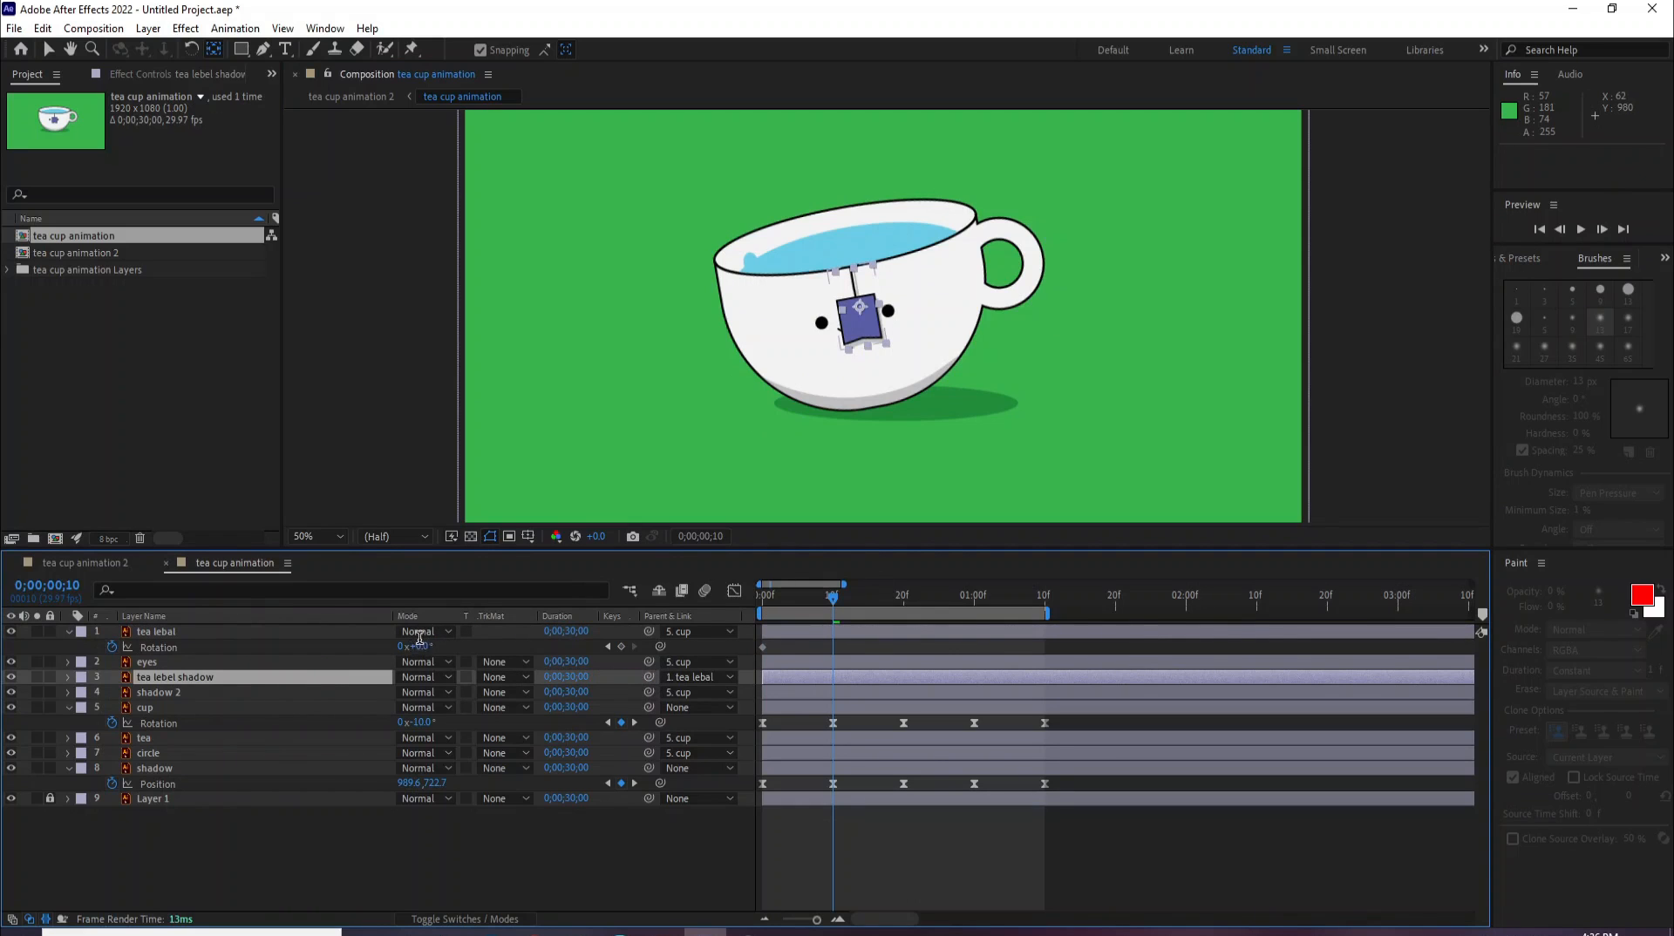
type("20")
key("Return")
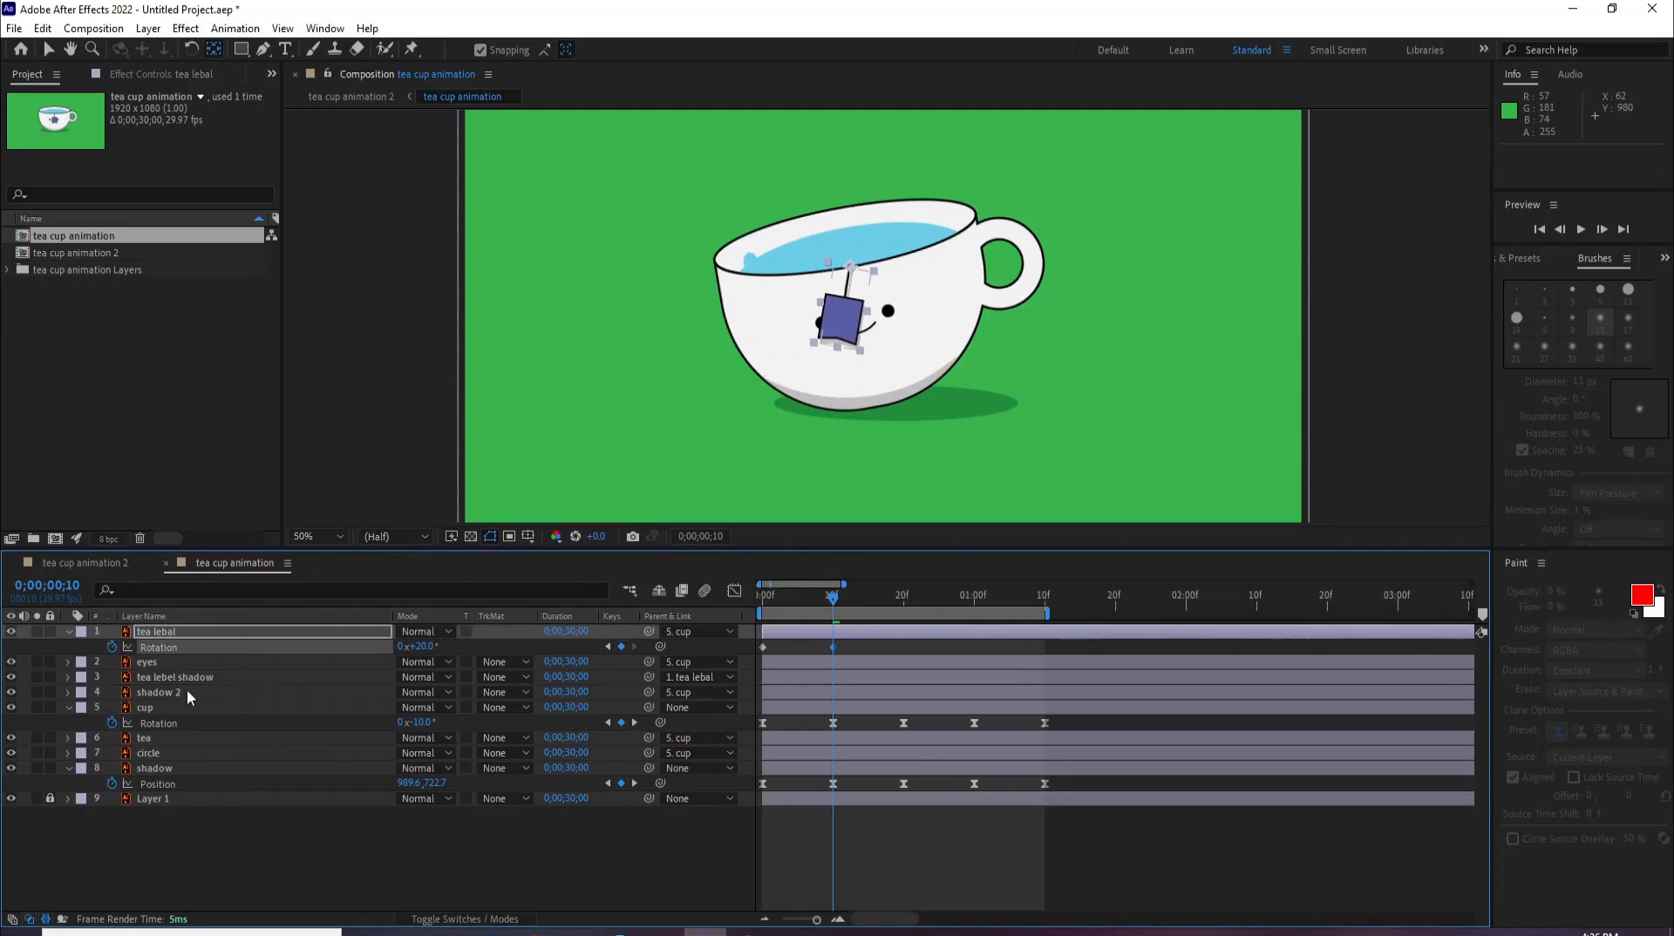
left_click(174, 690)
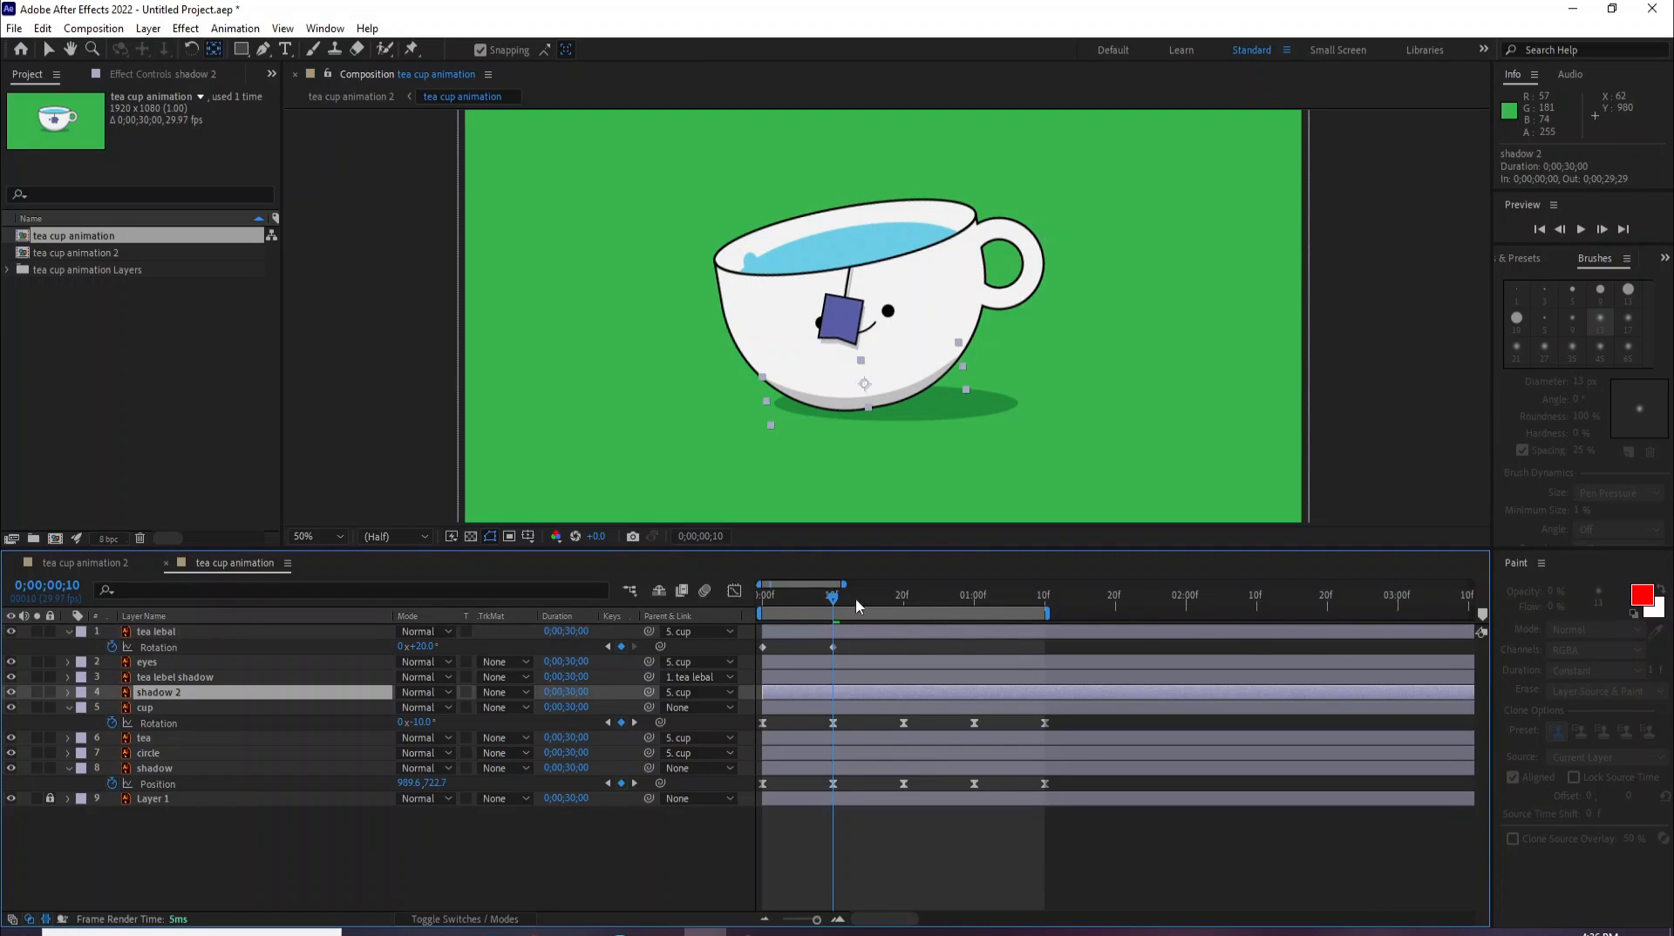
Step: Copy the tea lebal layer's first 0° Rotation keyframe to 20 frames and set its Rotation to -20° at 1 second
left_click_drag(840, 604, 908, 619)
left_click(216, 635)
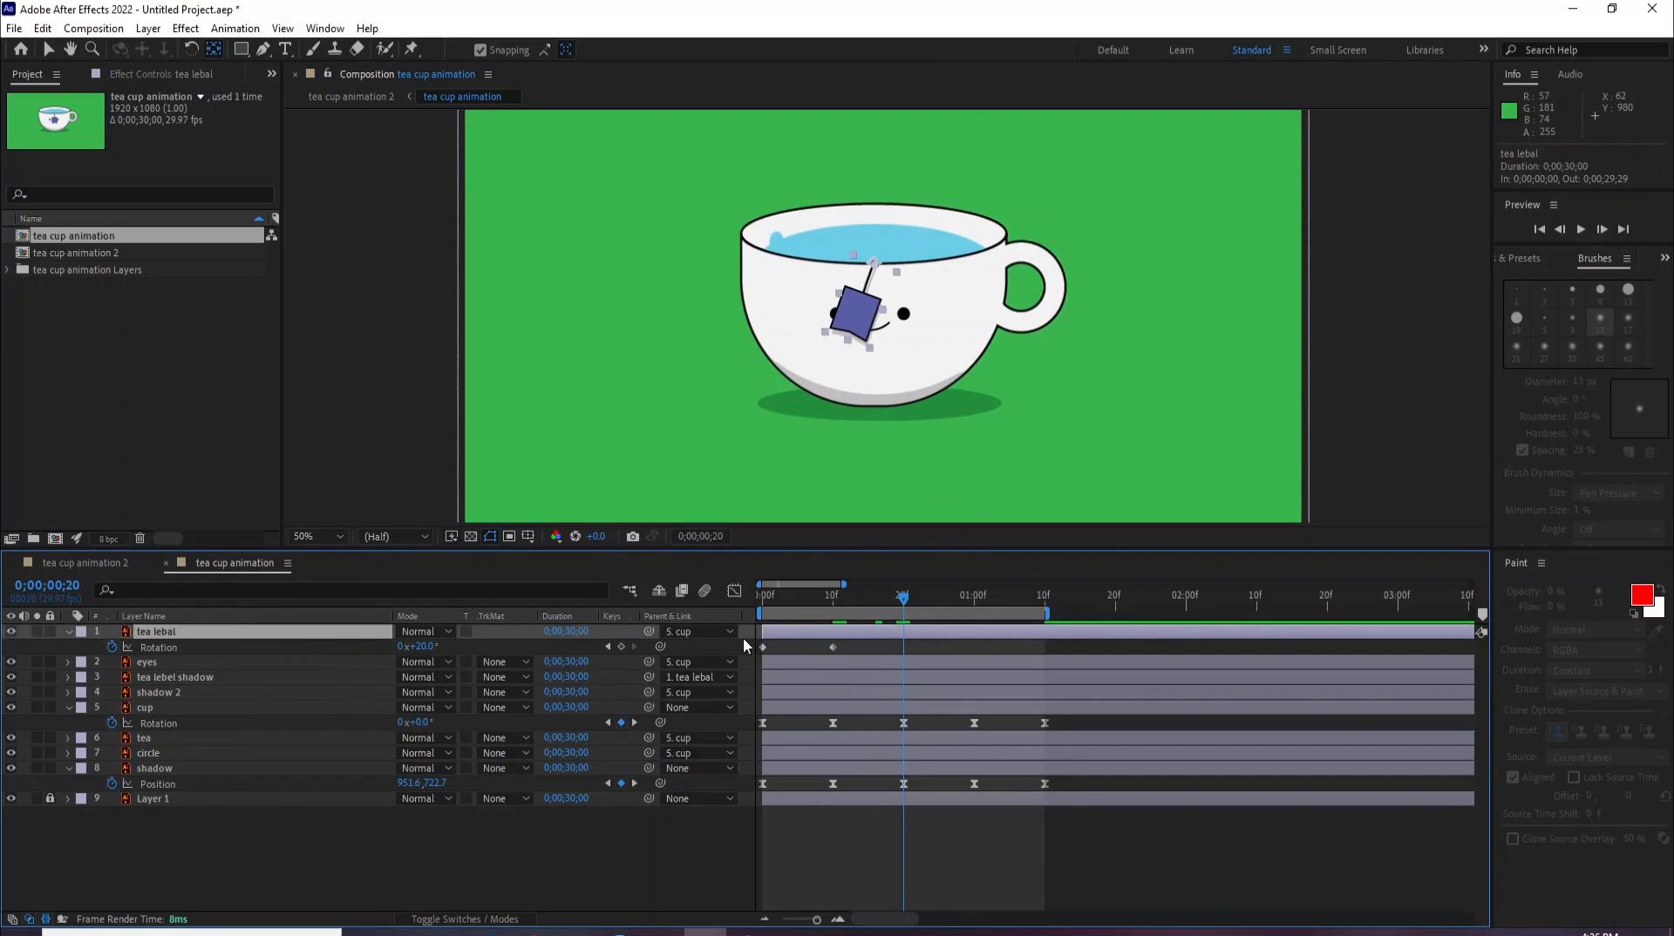
left_click(763, 647)
key("ctrl+c")
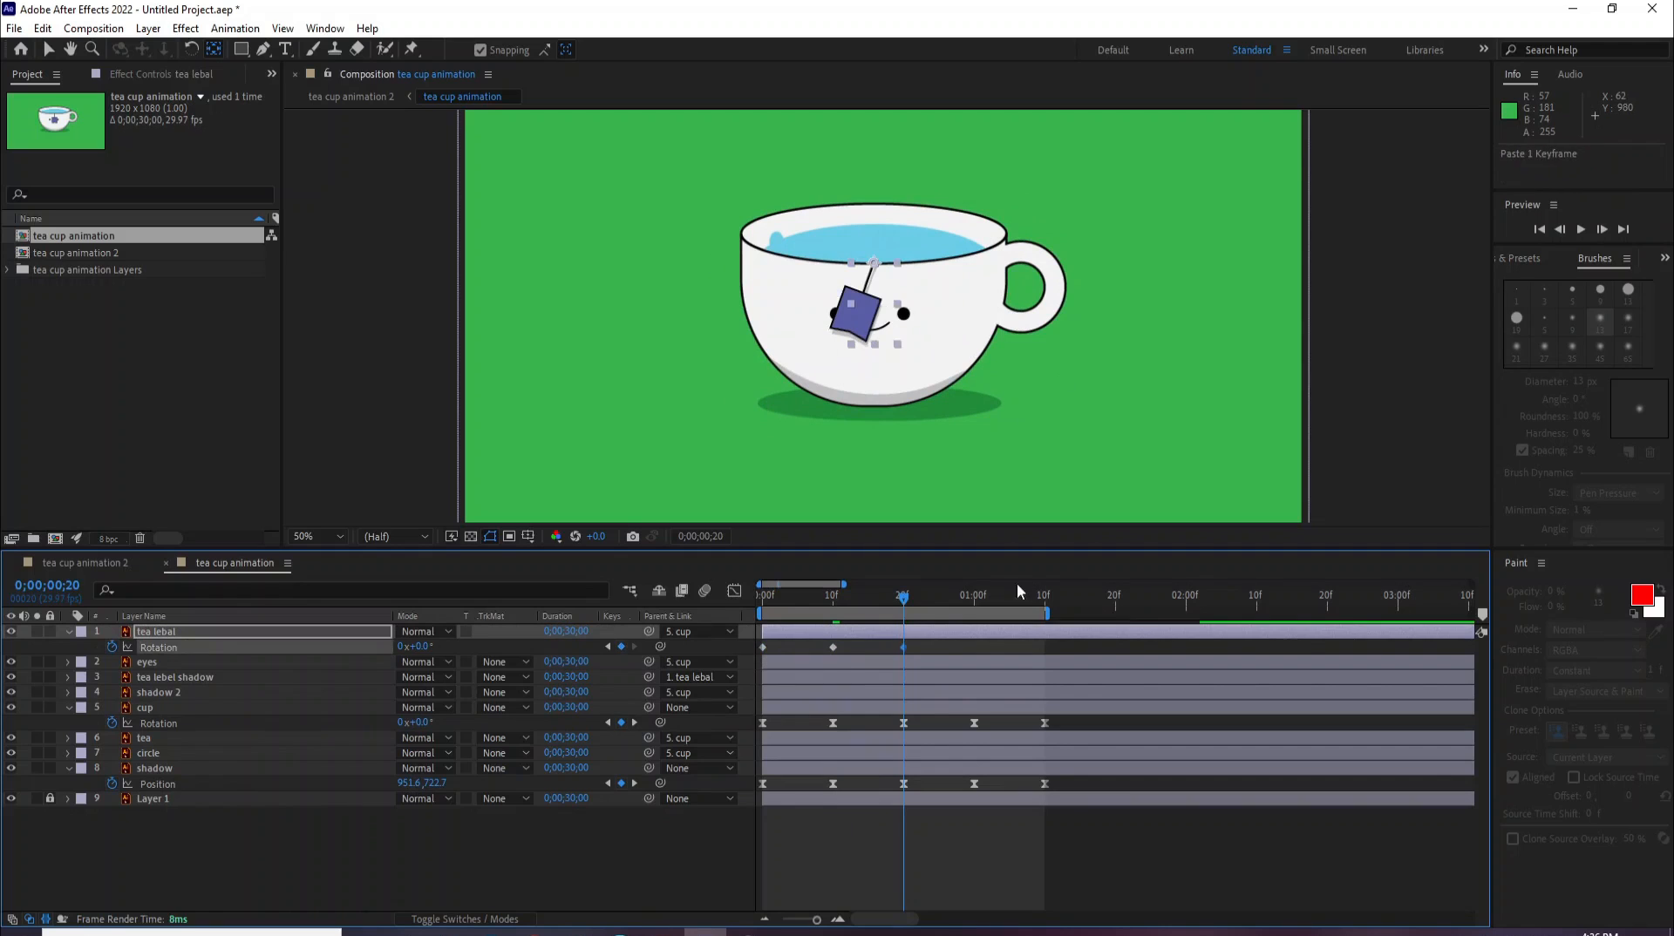
key("ctrl+v")
left_click_drag(937, 610, 978, 634)
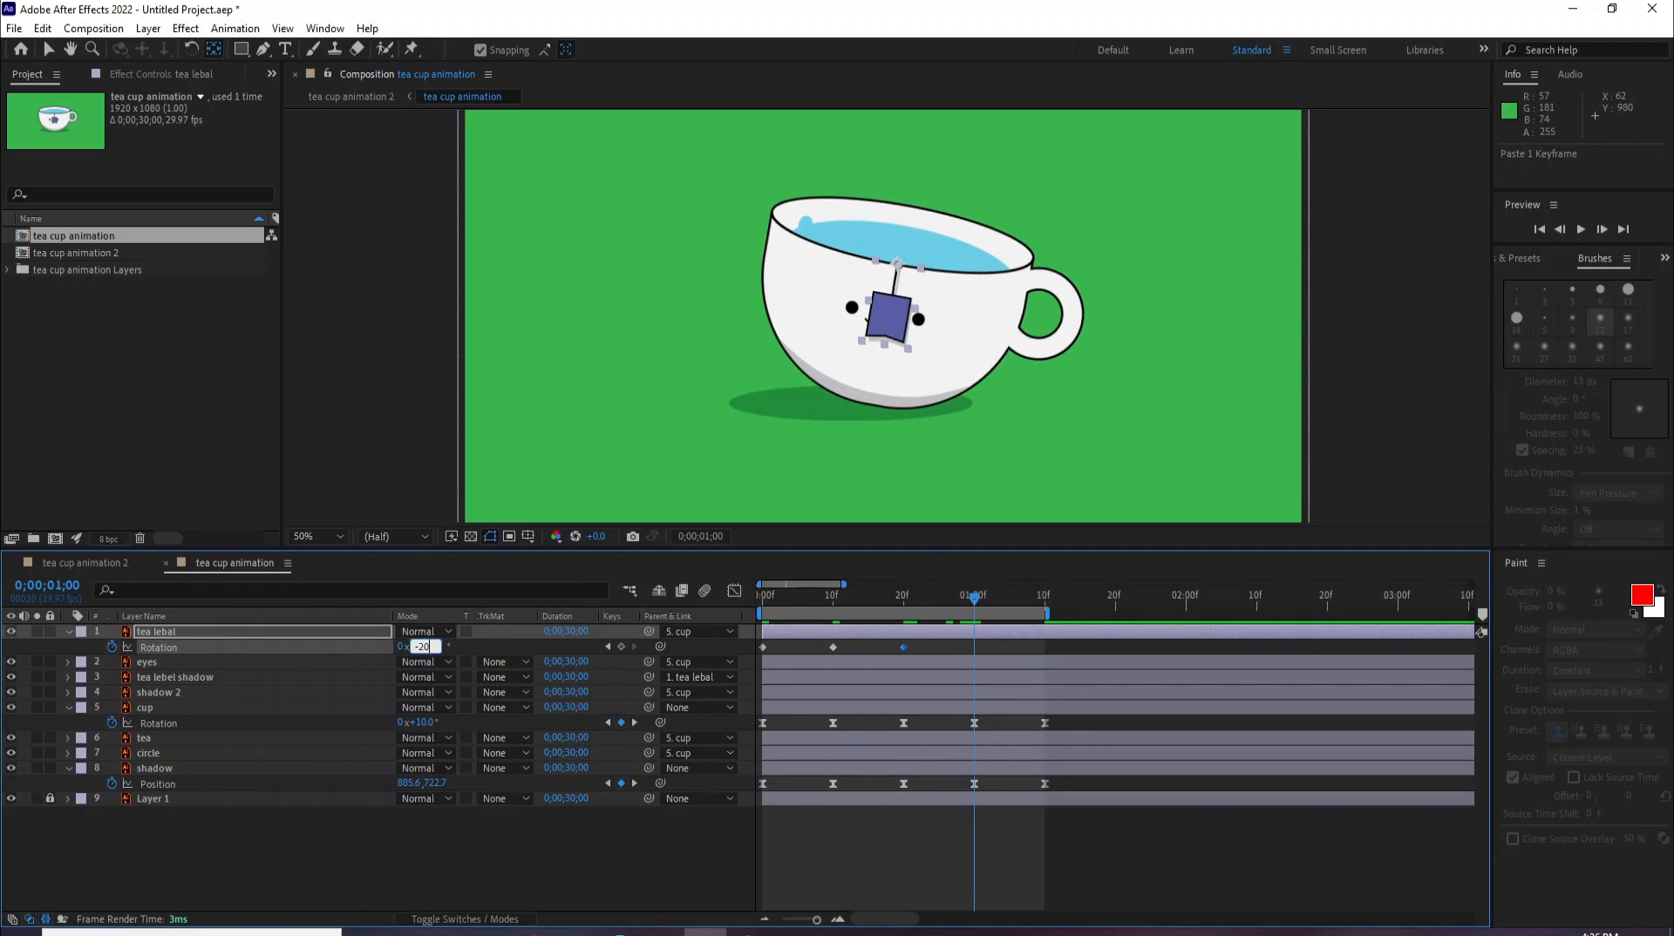
key("Return")
Step: Copy the tea lebal layer's 0° Rotation keyframe from 20 frames to 0;00;01;10
left_click_drag(990, 599, 1046, 634)
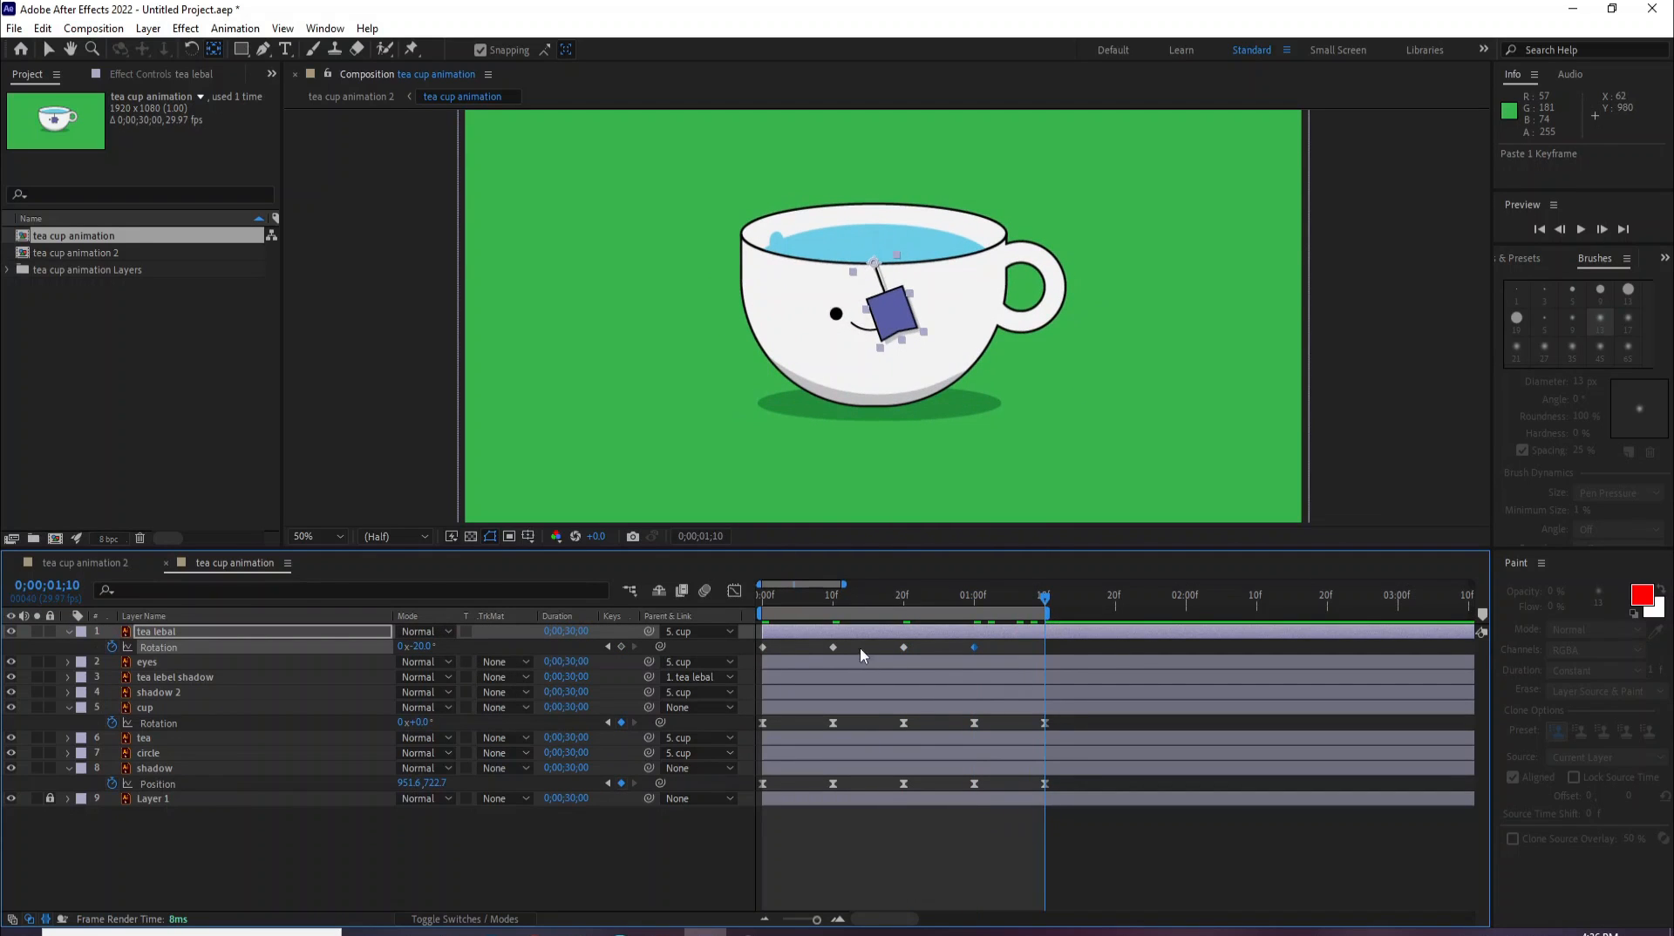
left_click(903, 647)
key("ctrl+c")
key("ctrl+v")
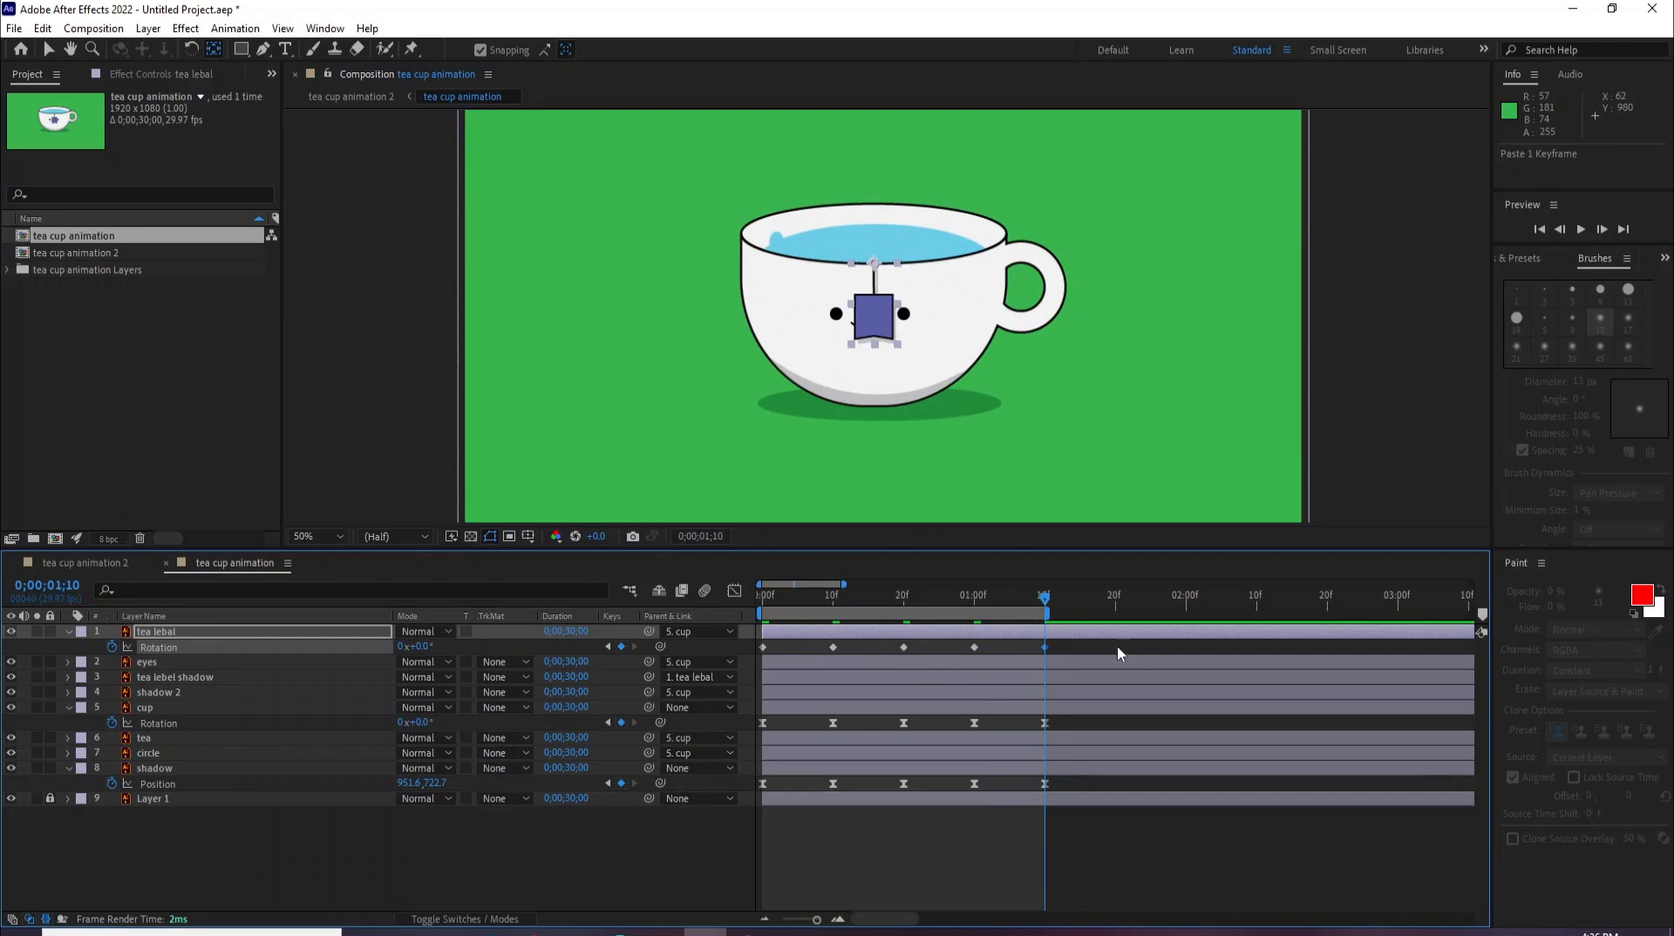
Step: Apply Easy Ease to all of the tea lebal layer's Rotation keyframes and preview the animation from the start
left_click_drag(1096, 643, 744, 656)
right_click(830, 645)
mouse_move(863, 759)
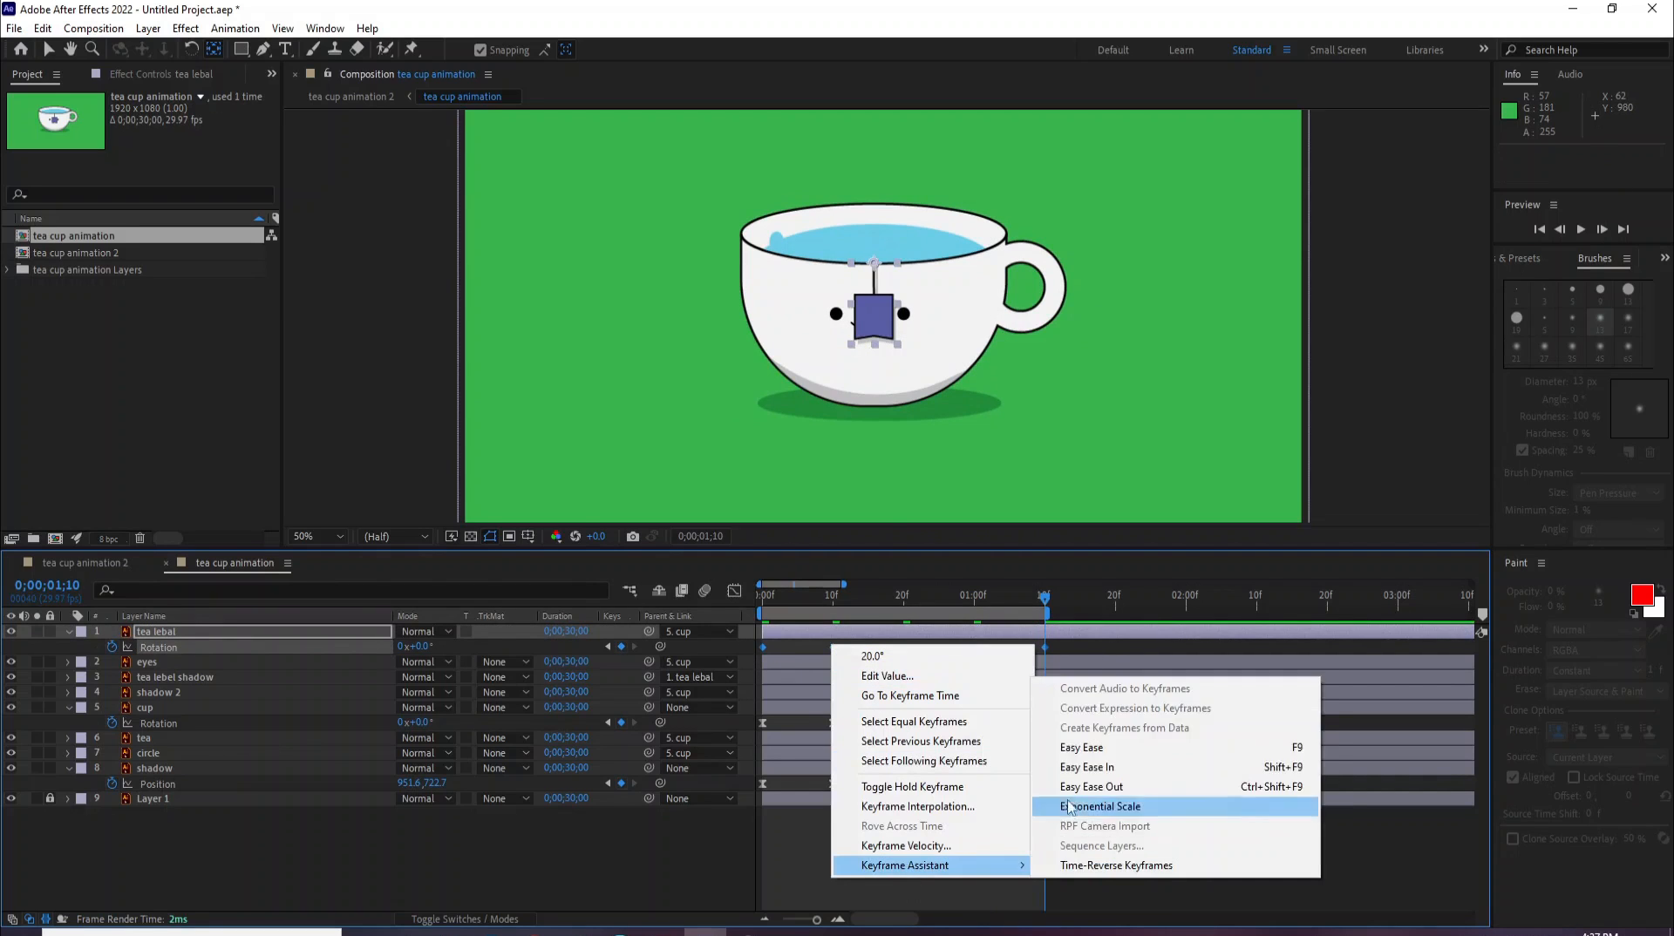
left_click(1081, 748)
left_click(768, 603)
key("space")
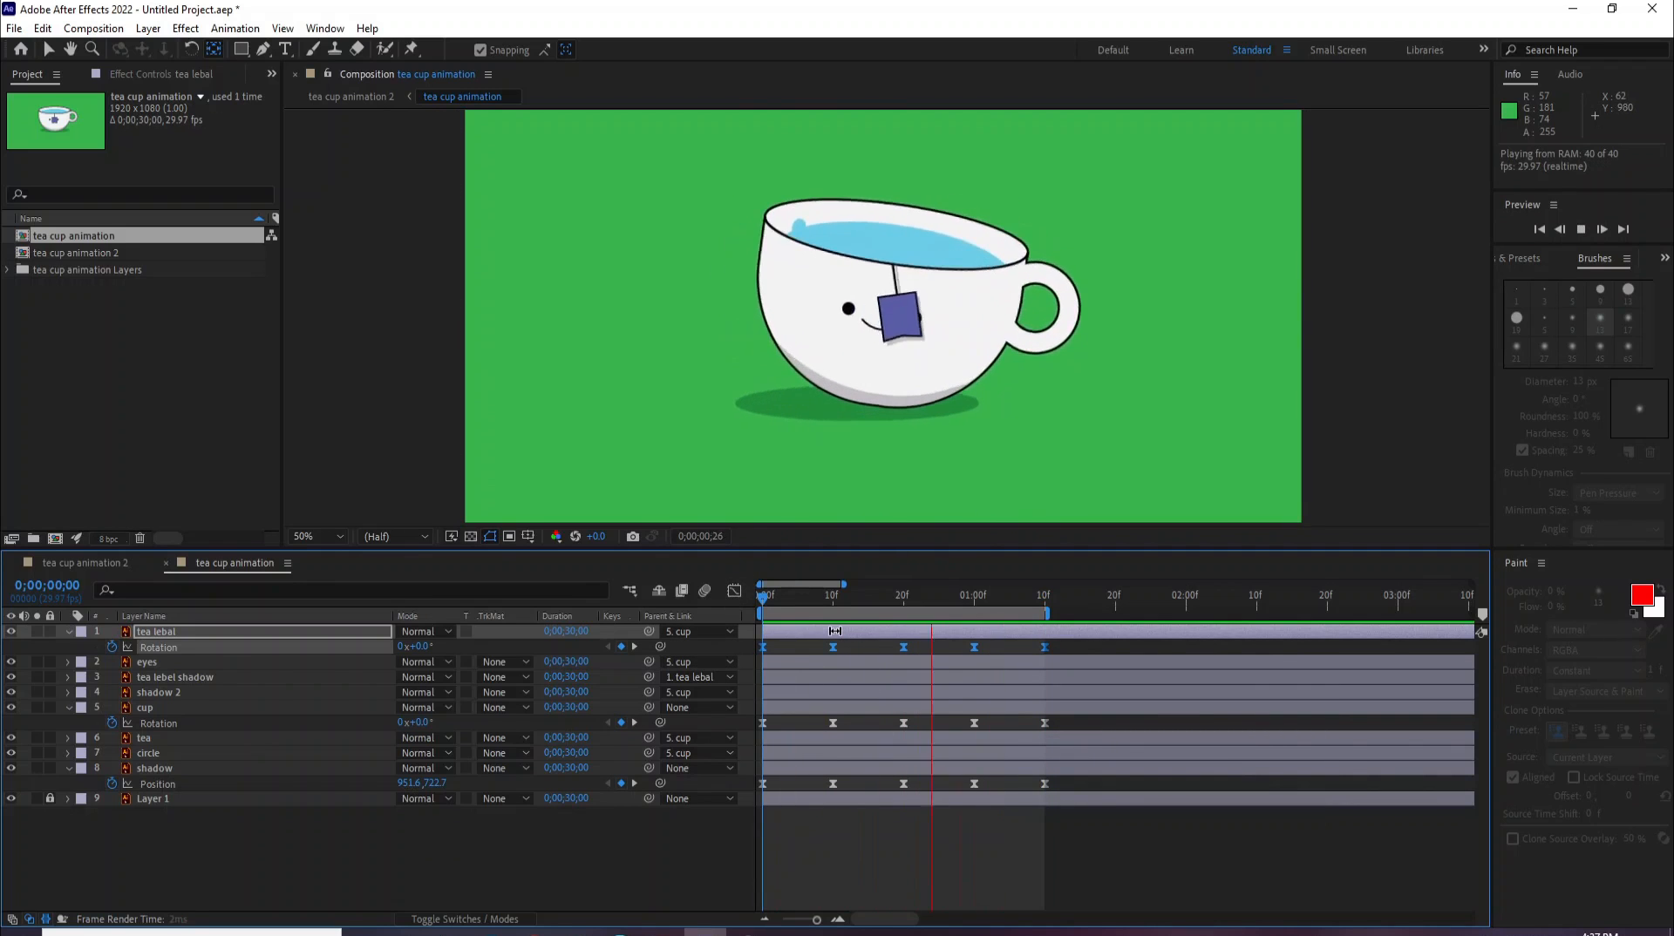
Step: Nudge the eyes layer sideways on the cup and scale it down to 90%
key("space")
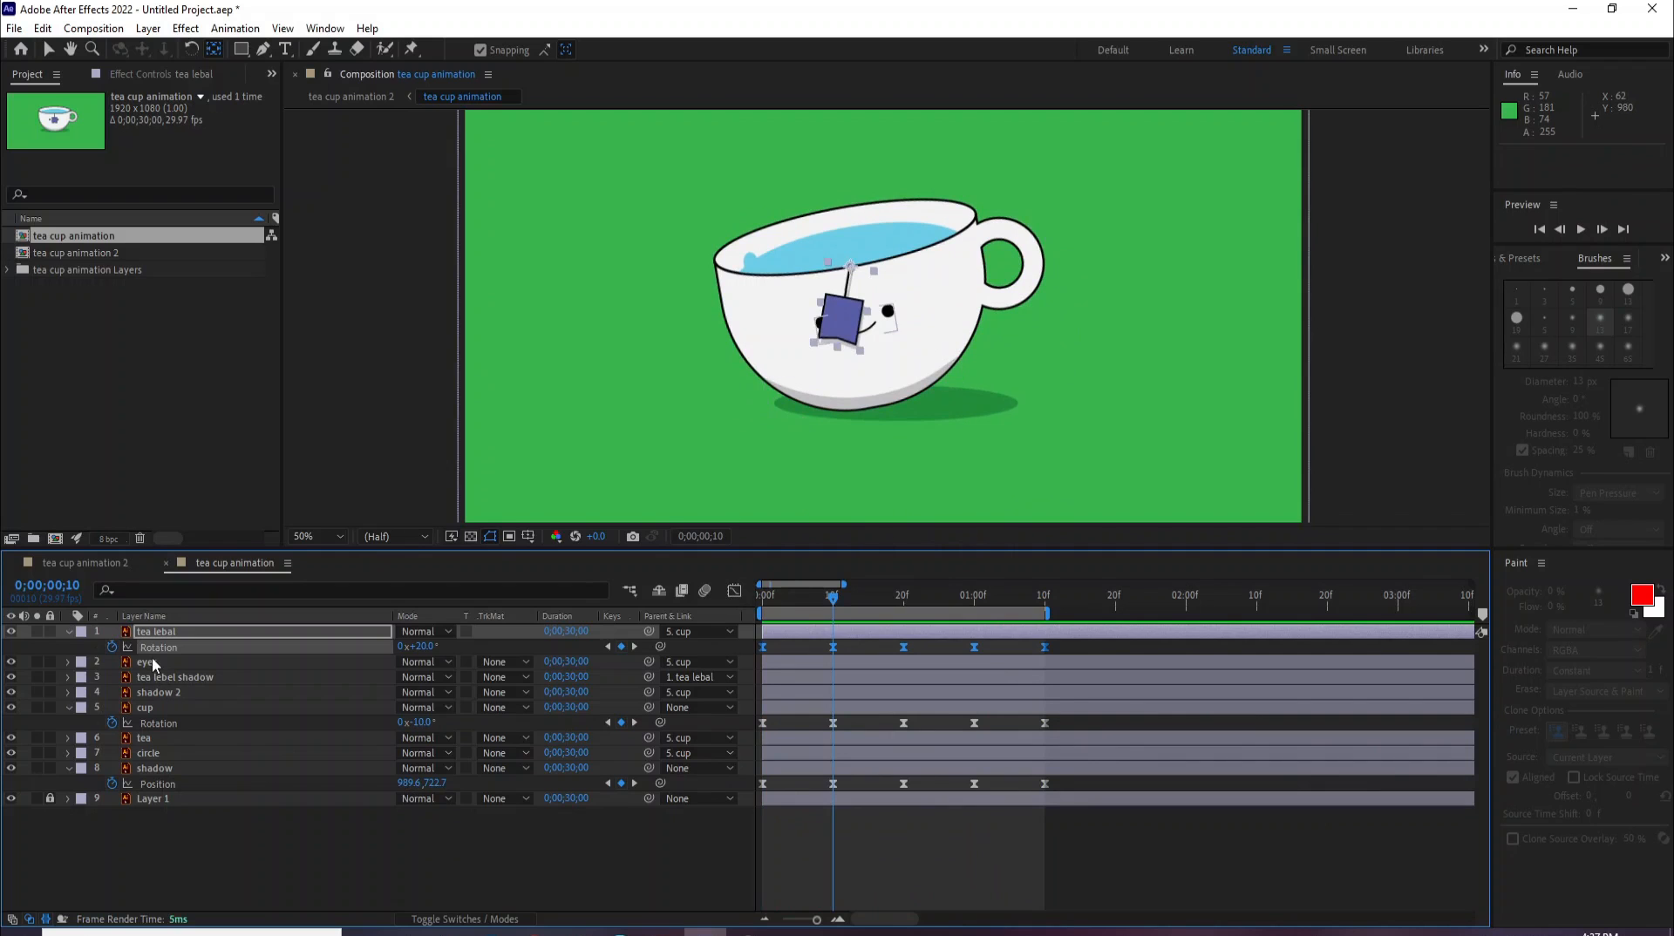
left_click(154, 662)
scroll(902, 314, "up", 2)
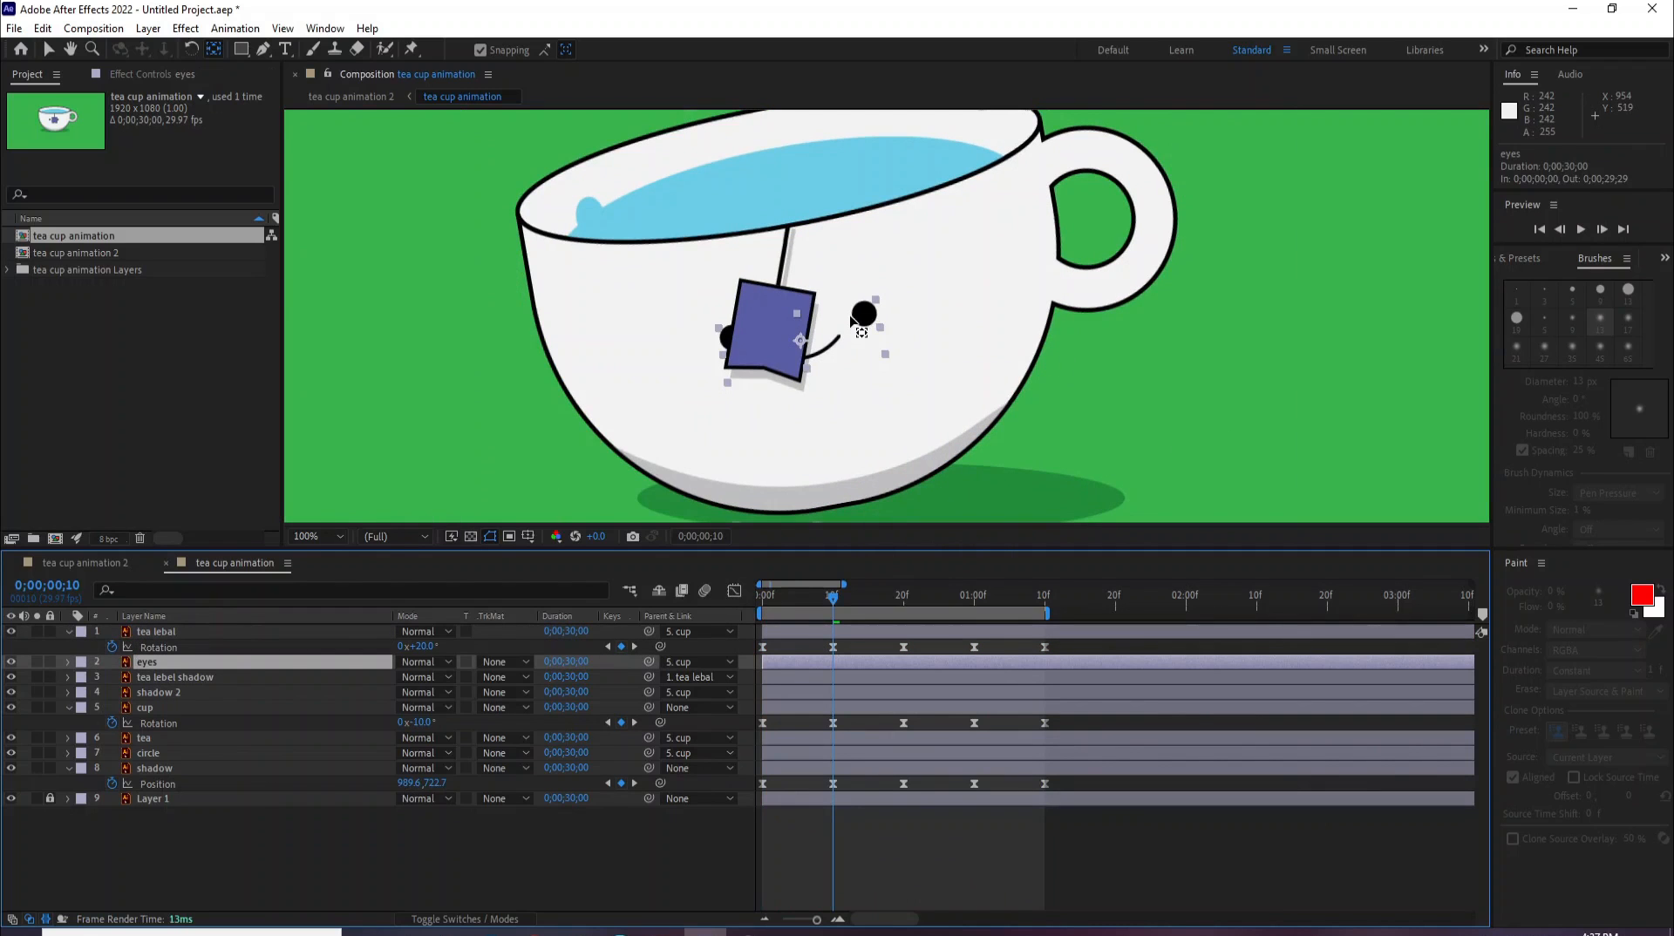
key("Right")
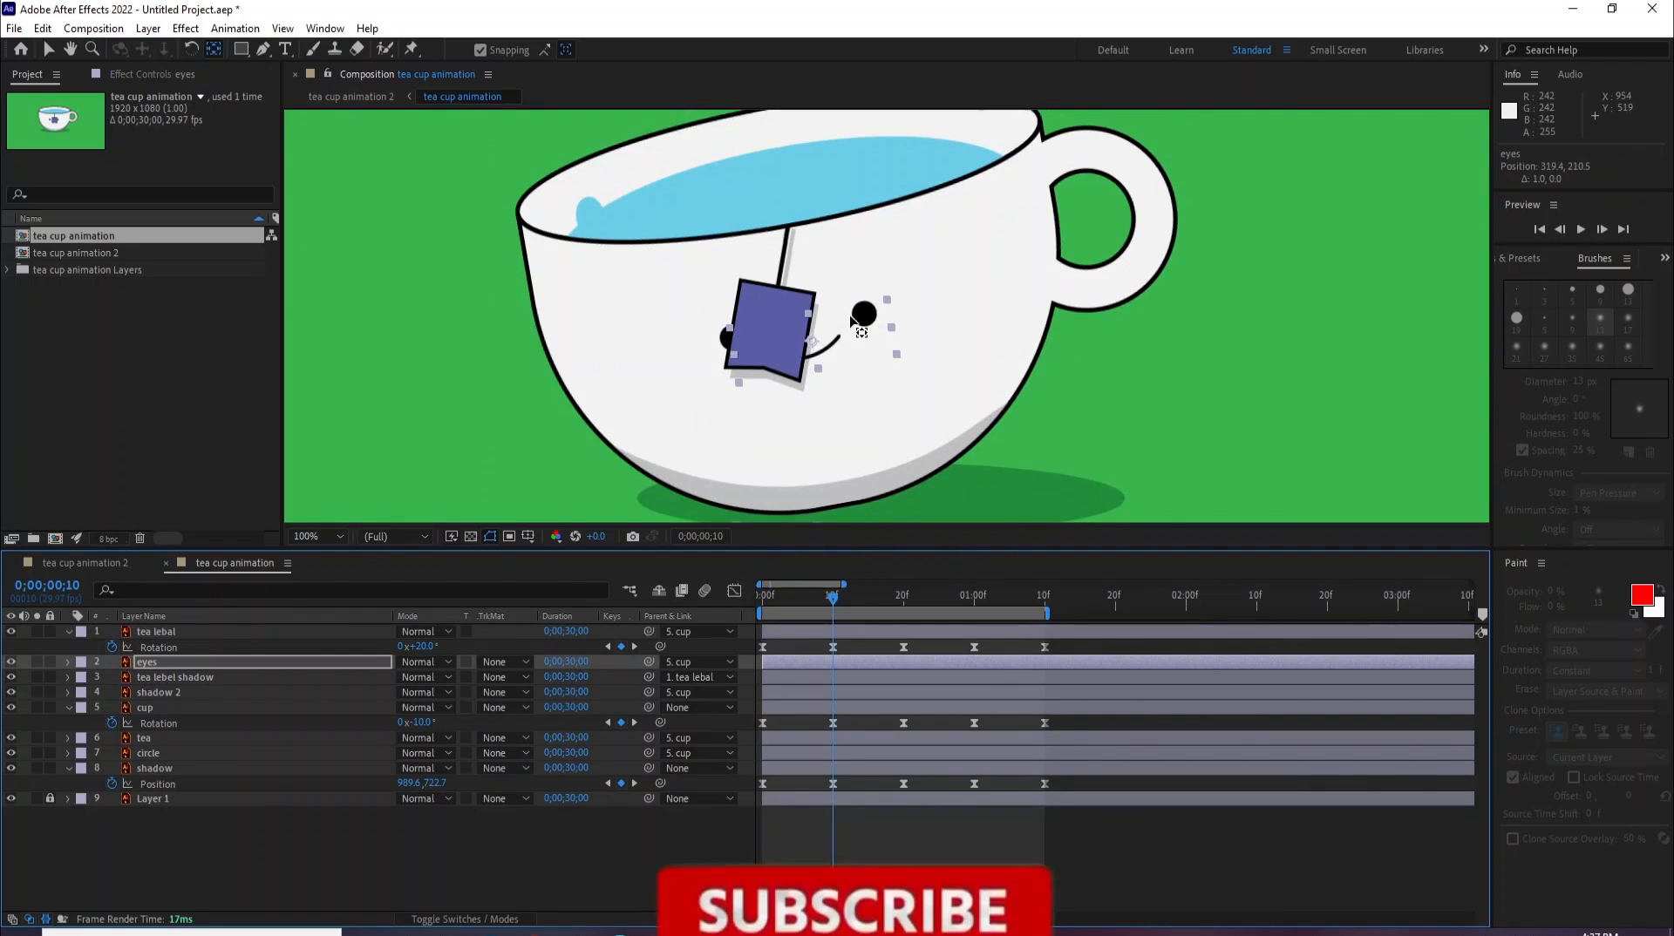
key("Left")
key("Left")
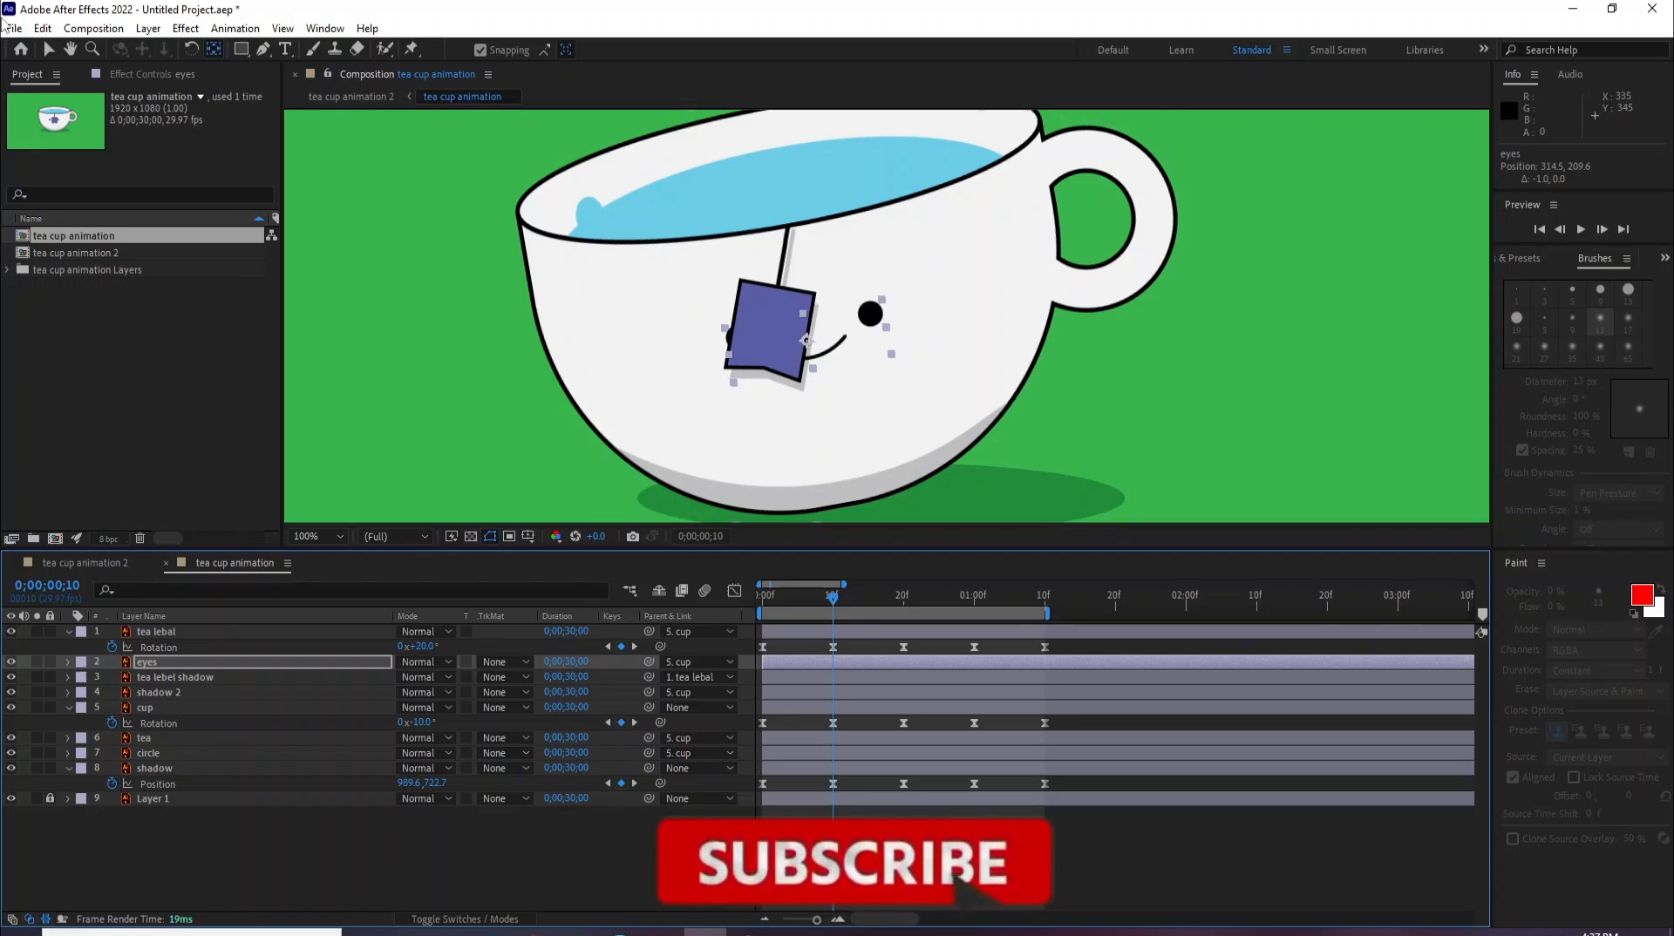
key("v")
left_click_drag(882, 300, 878, 319)
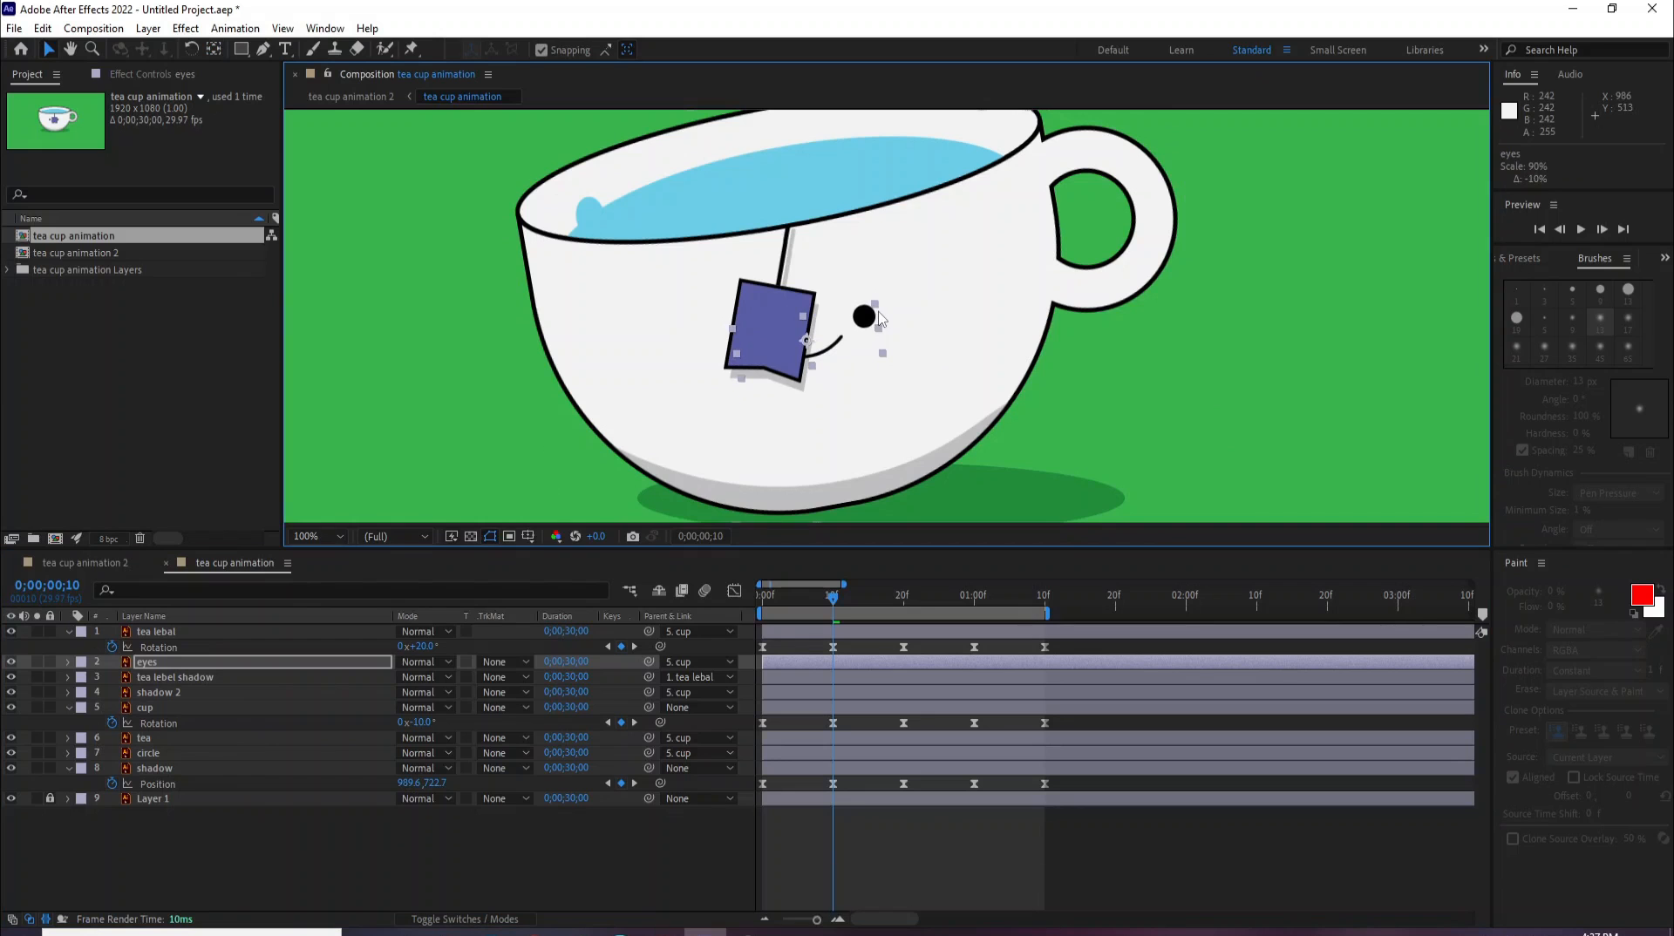
Step: Preview the animation from the start to check the resized eyes
left_click(765, 610)
key("space")
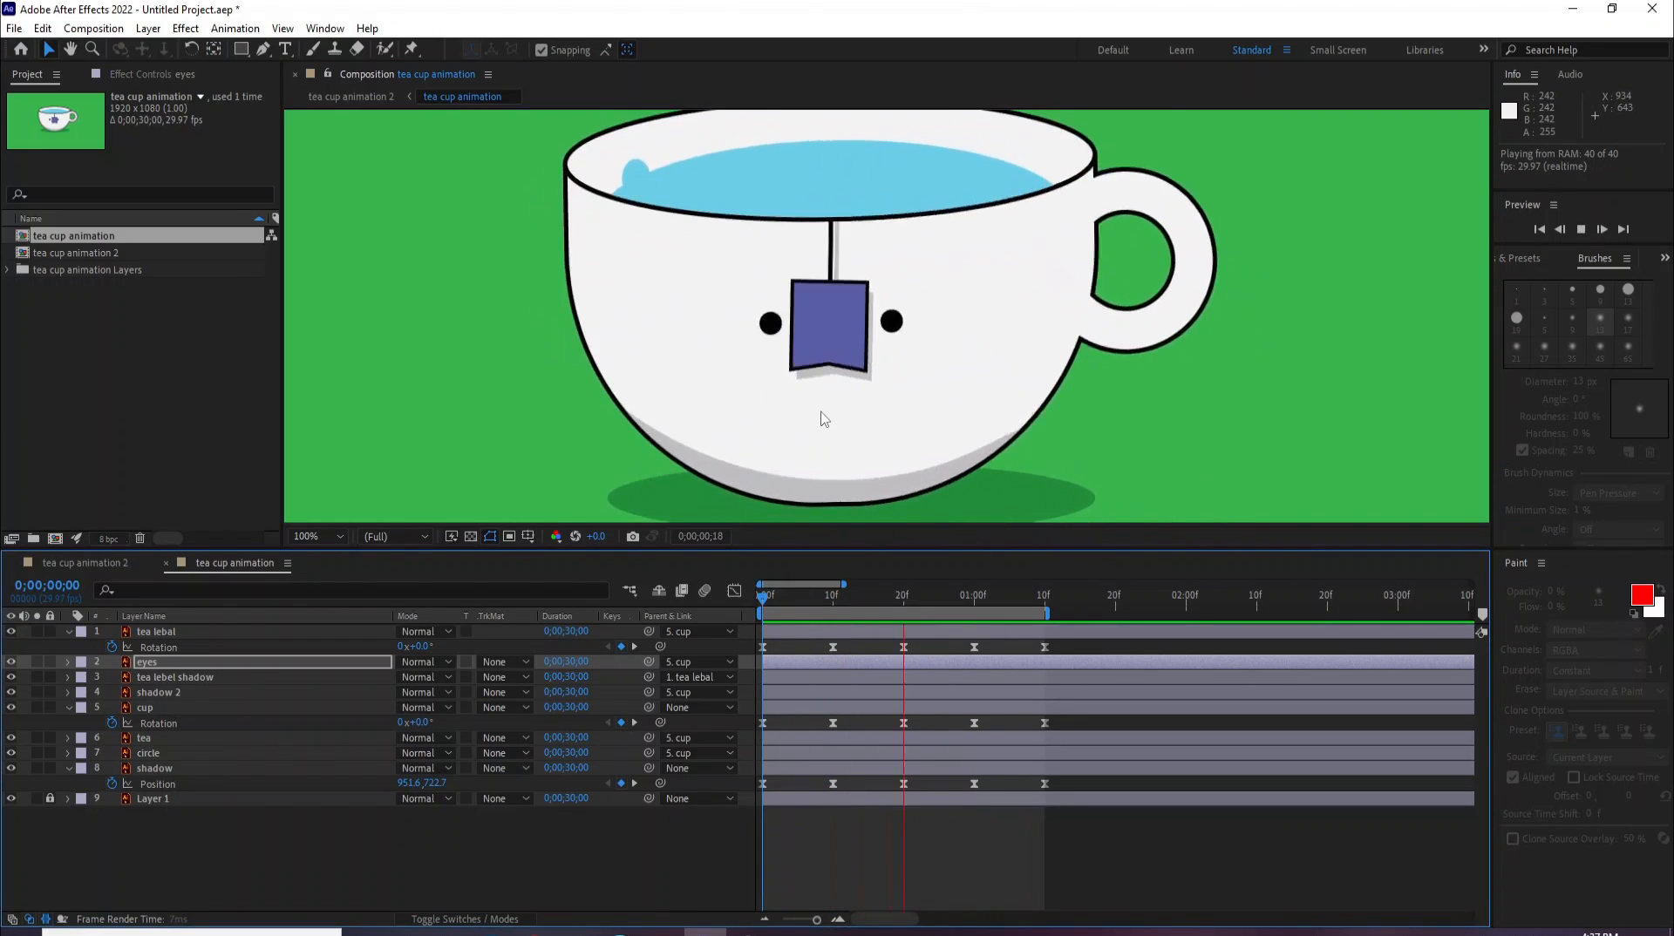
key("space")
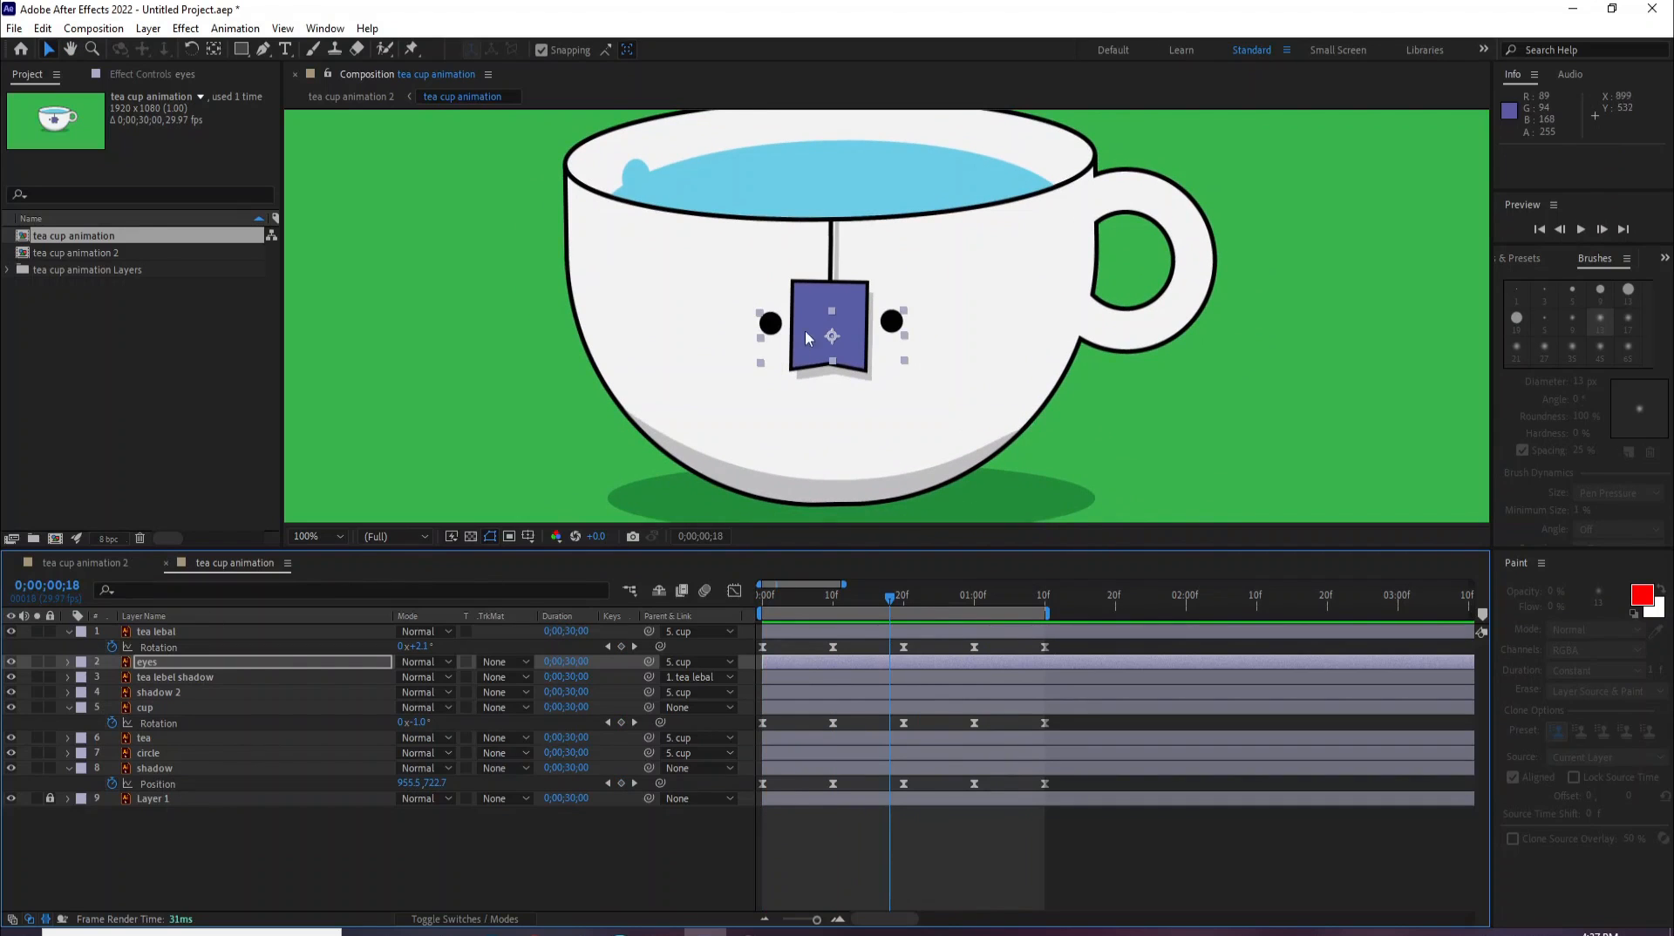
Step: At 20 frames, nudge the eyes layer horizontally to position 316.5, 209.6, centring it around the tea label, and preview the animation
left_click(898, 599)
left_click(903, 601)
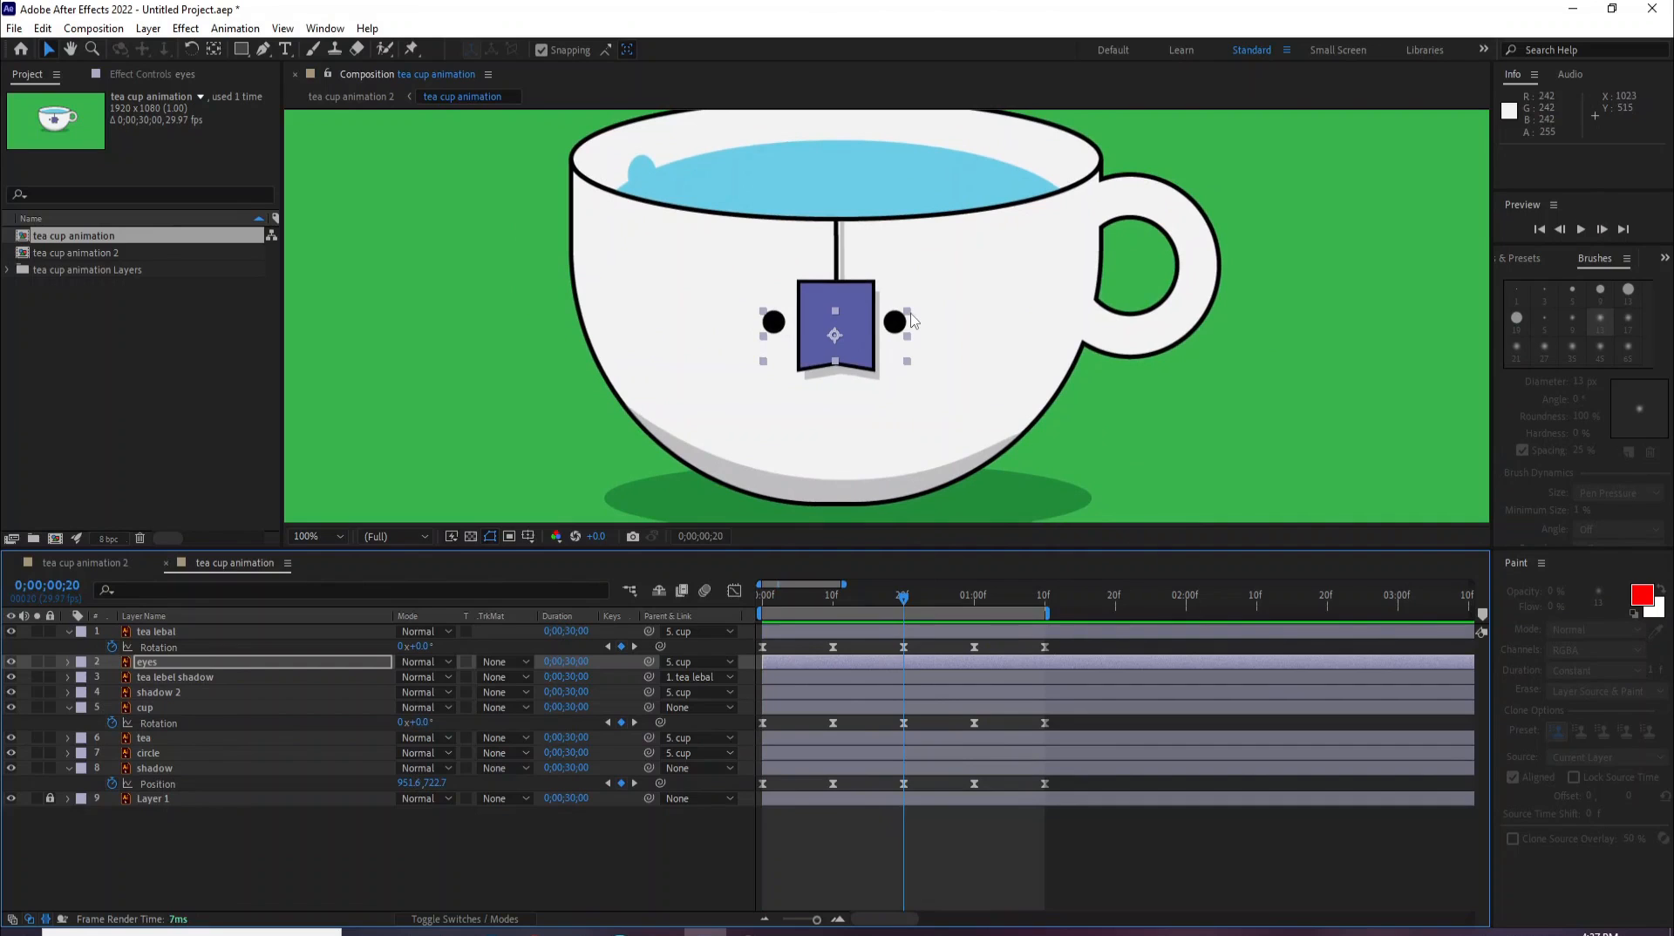
key("Right")
key("Right")
key("Right")
key("Right")
key("Right")
key("Right")
key("Right")
key("Right")
key("Right")
key("Right")
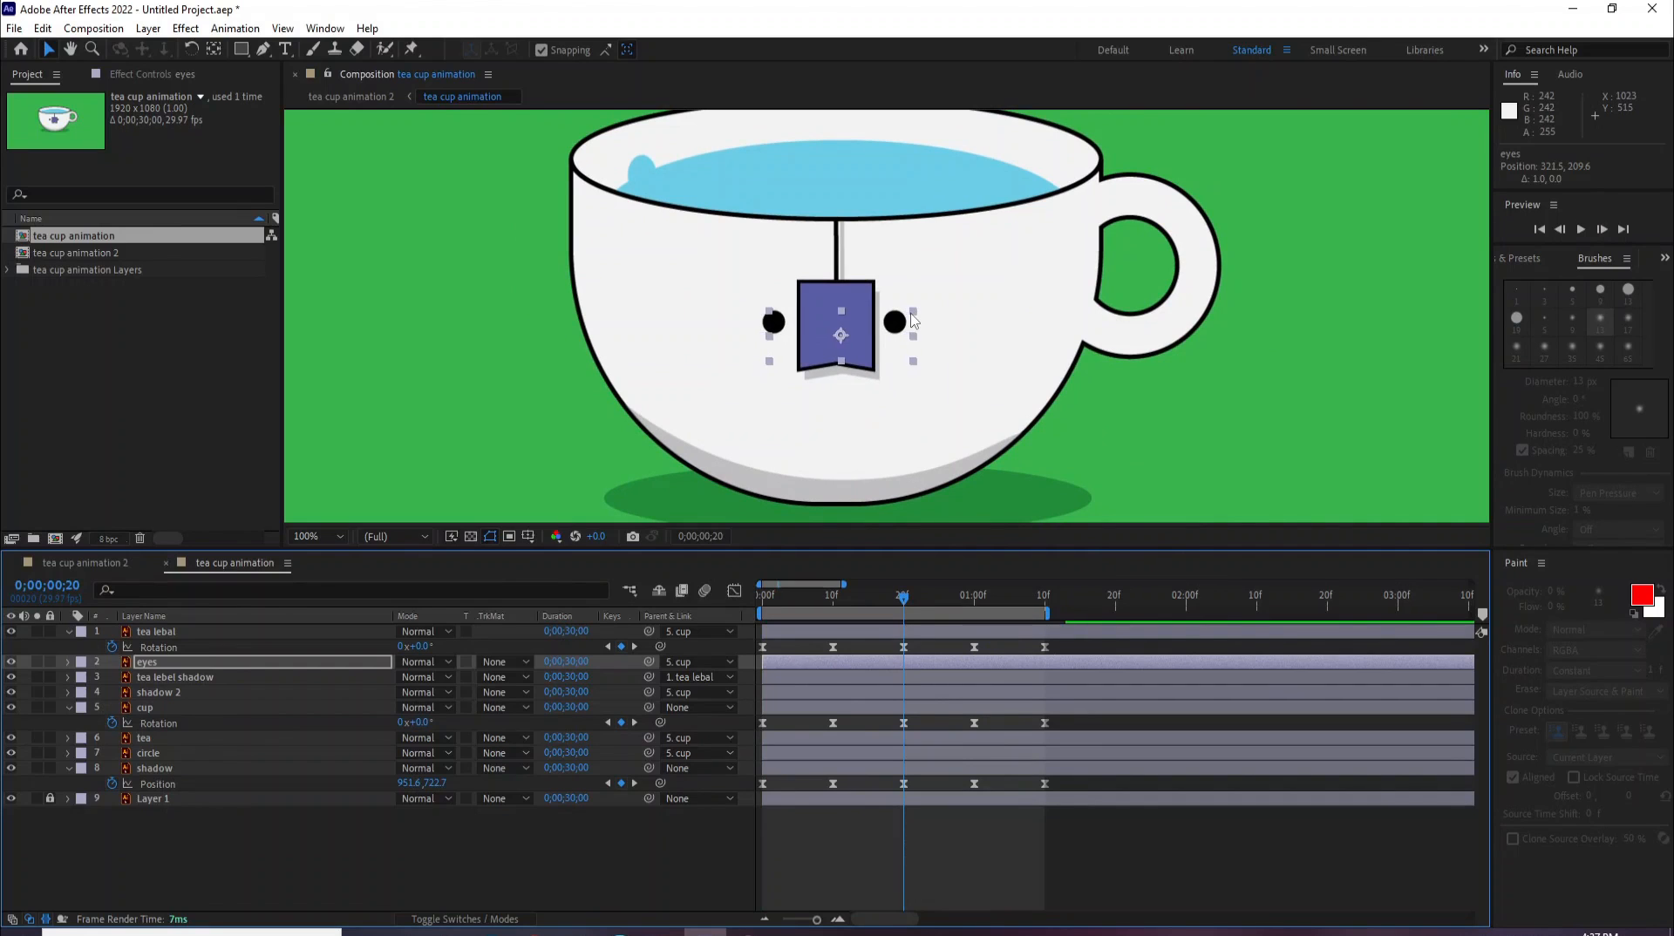
key("Left")
key("Left")
key("Left")
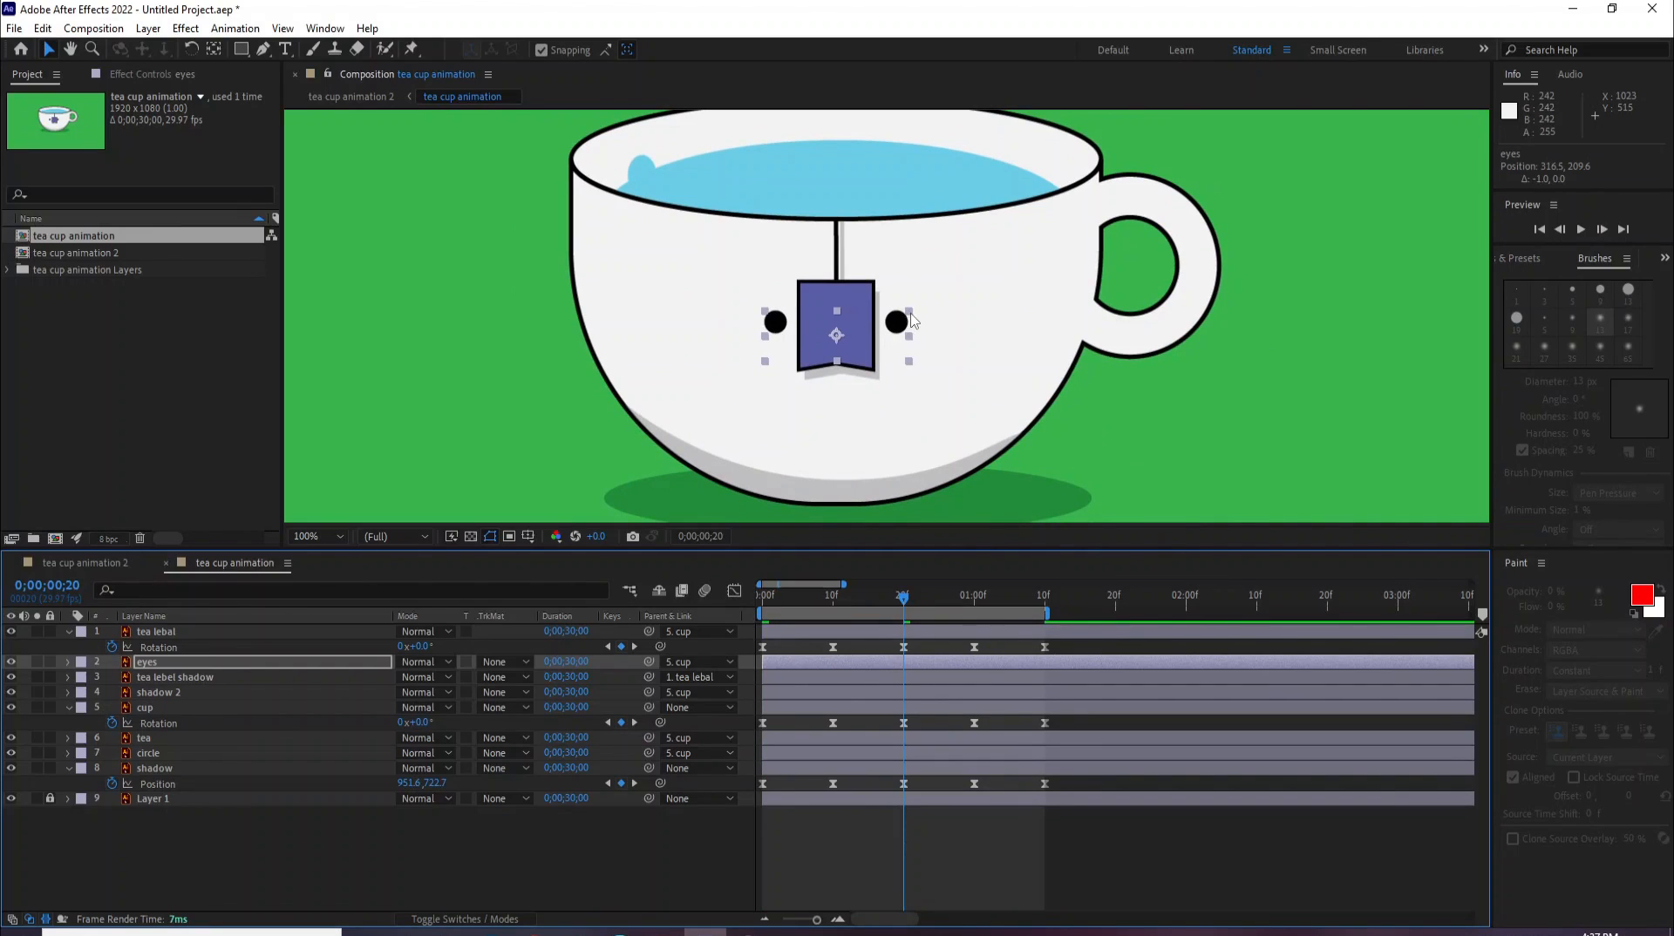
key("space")
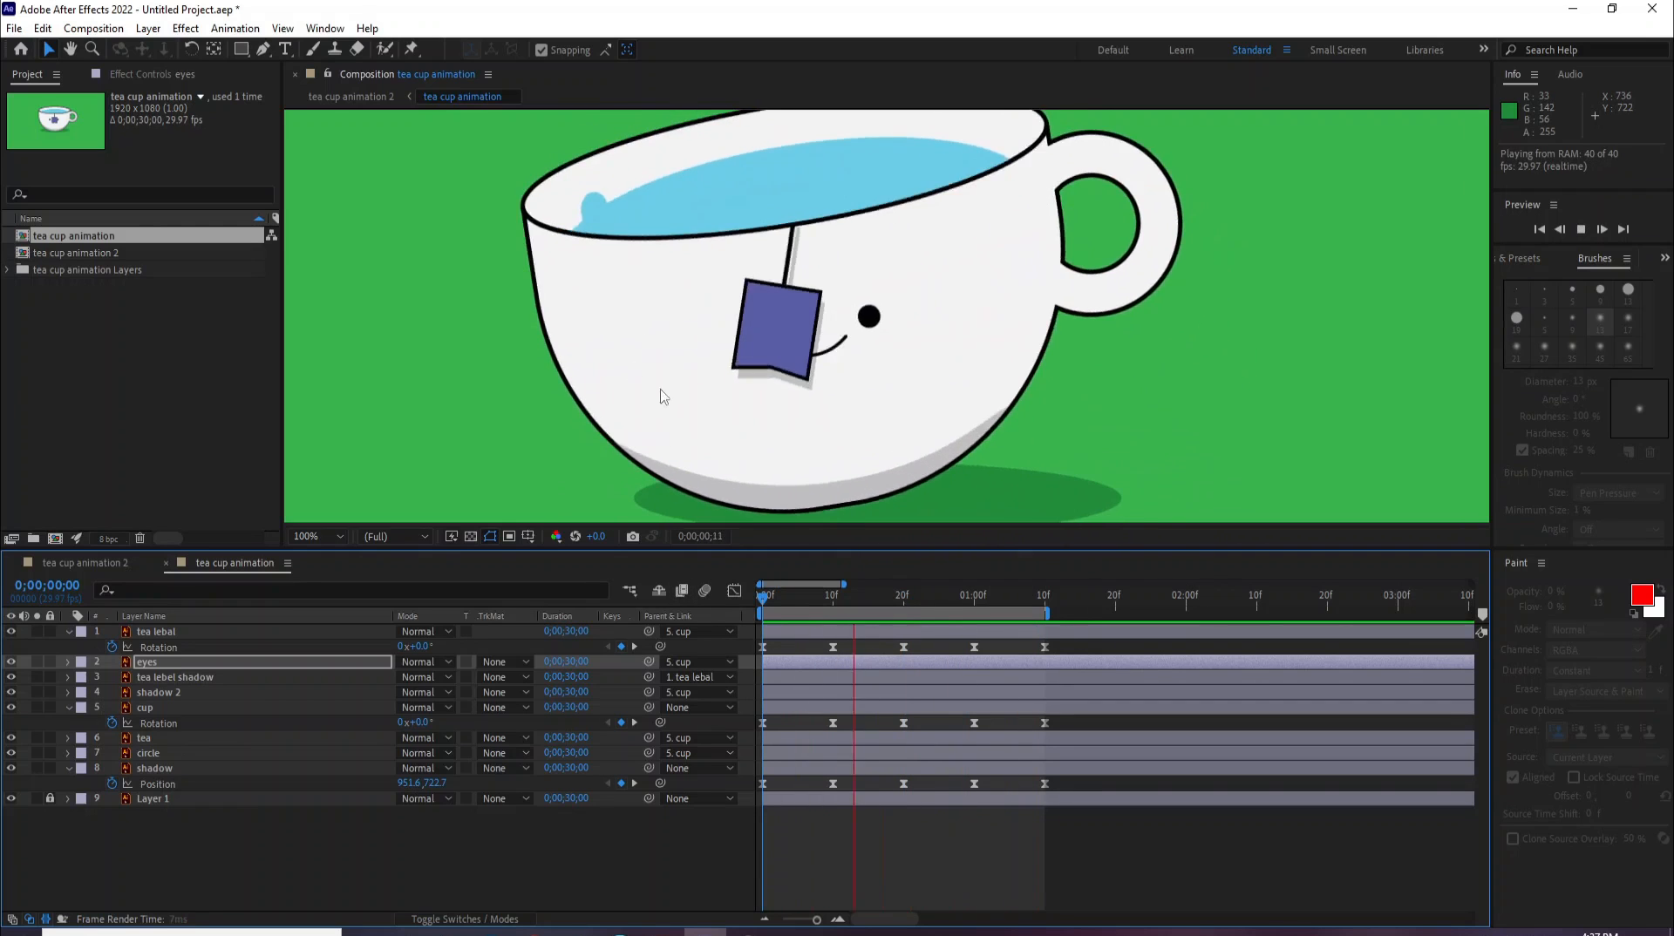
key("space")
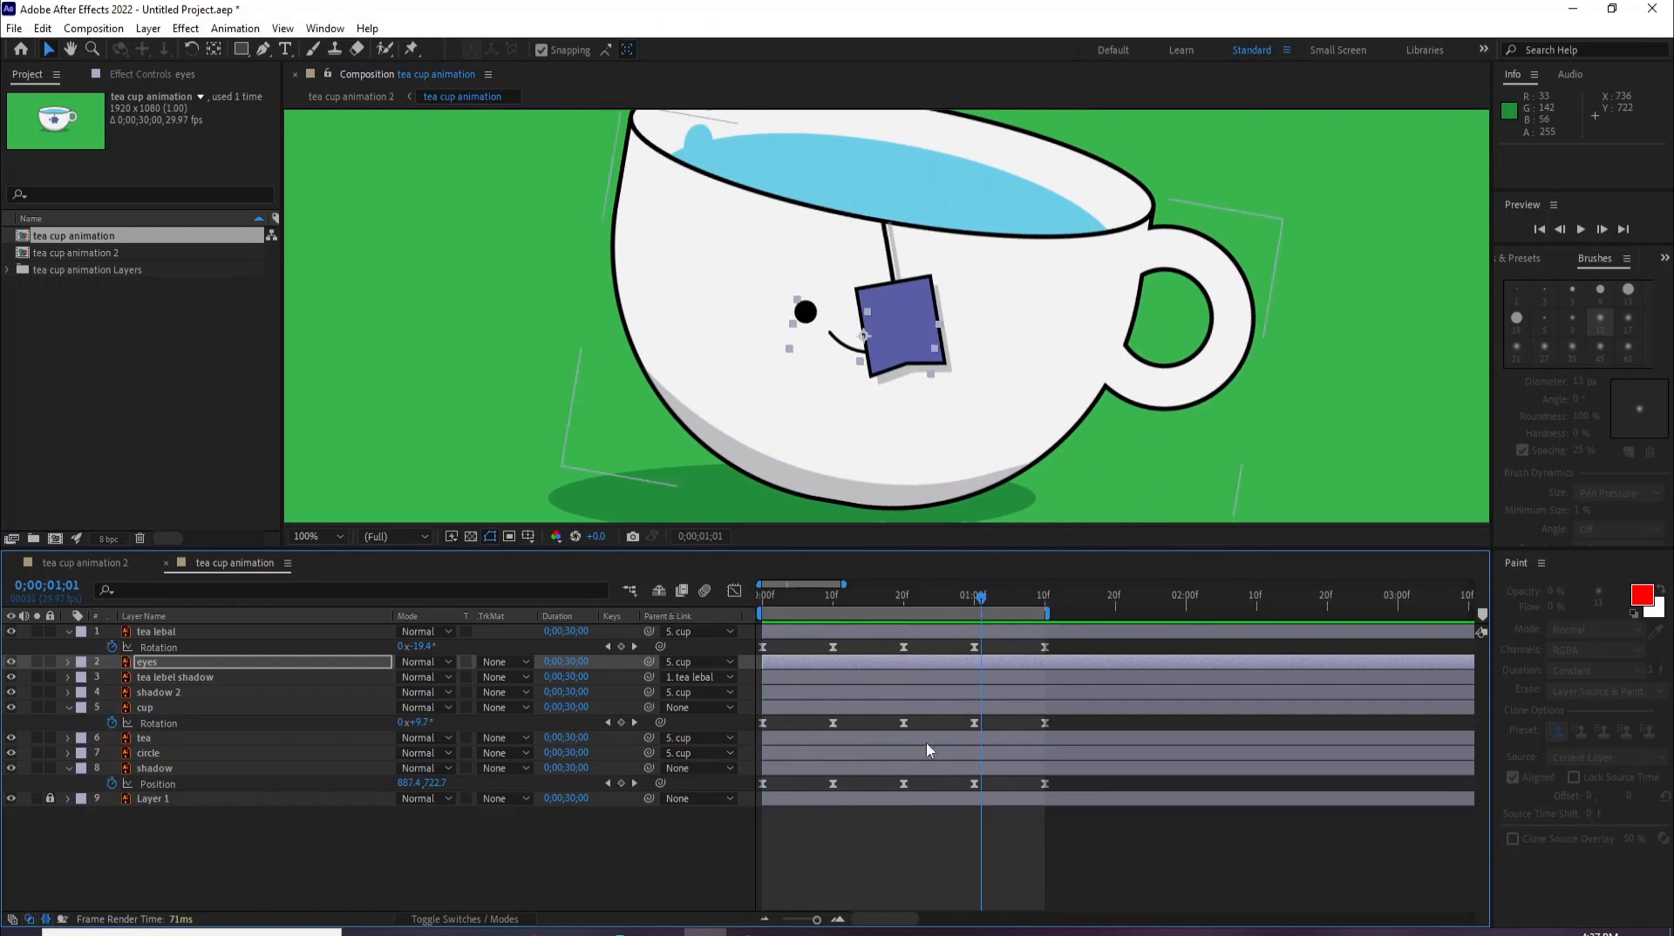
Step: Create shapes from the tea vector layer and delete the original tea layer
key("Home")
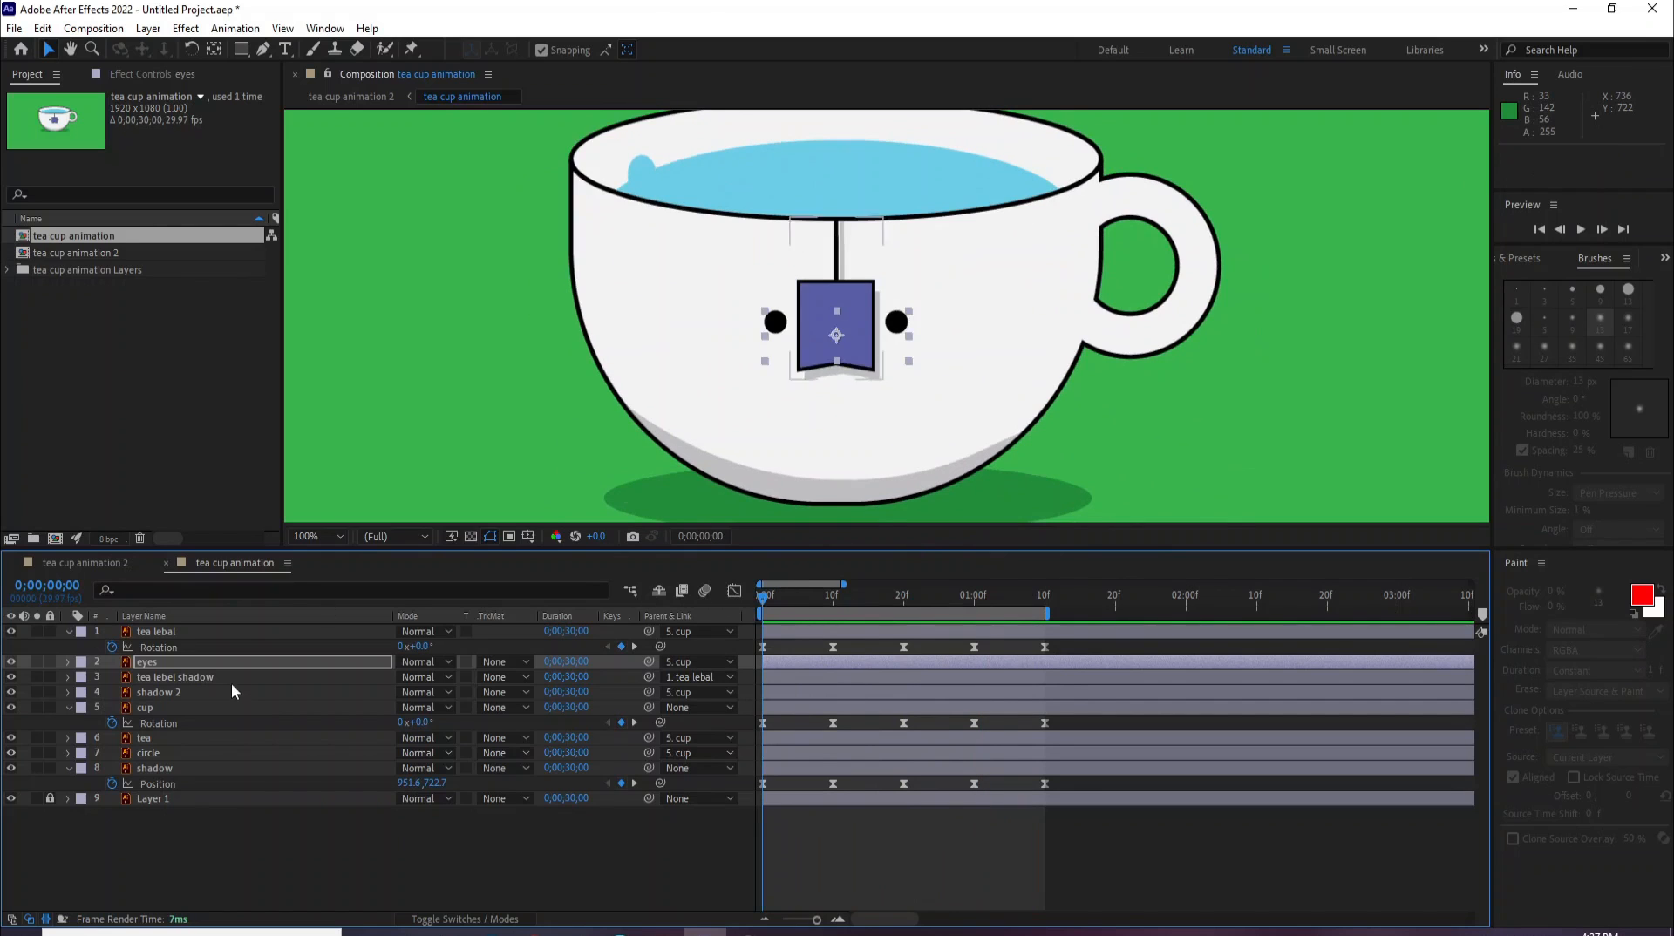
left_click(161, 692)
left_click(143, 740)
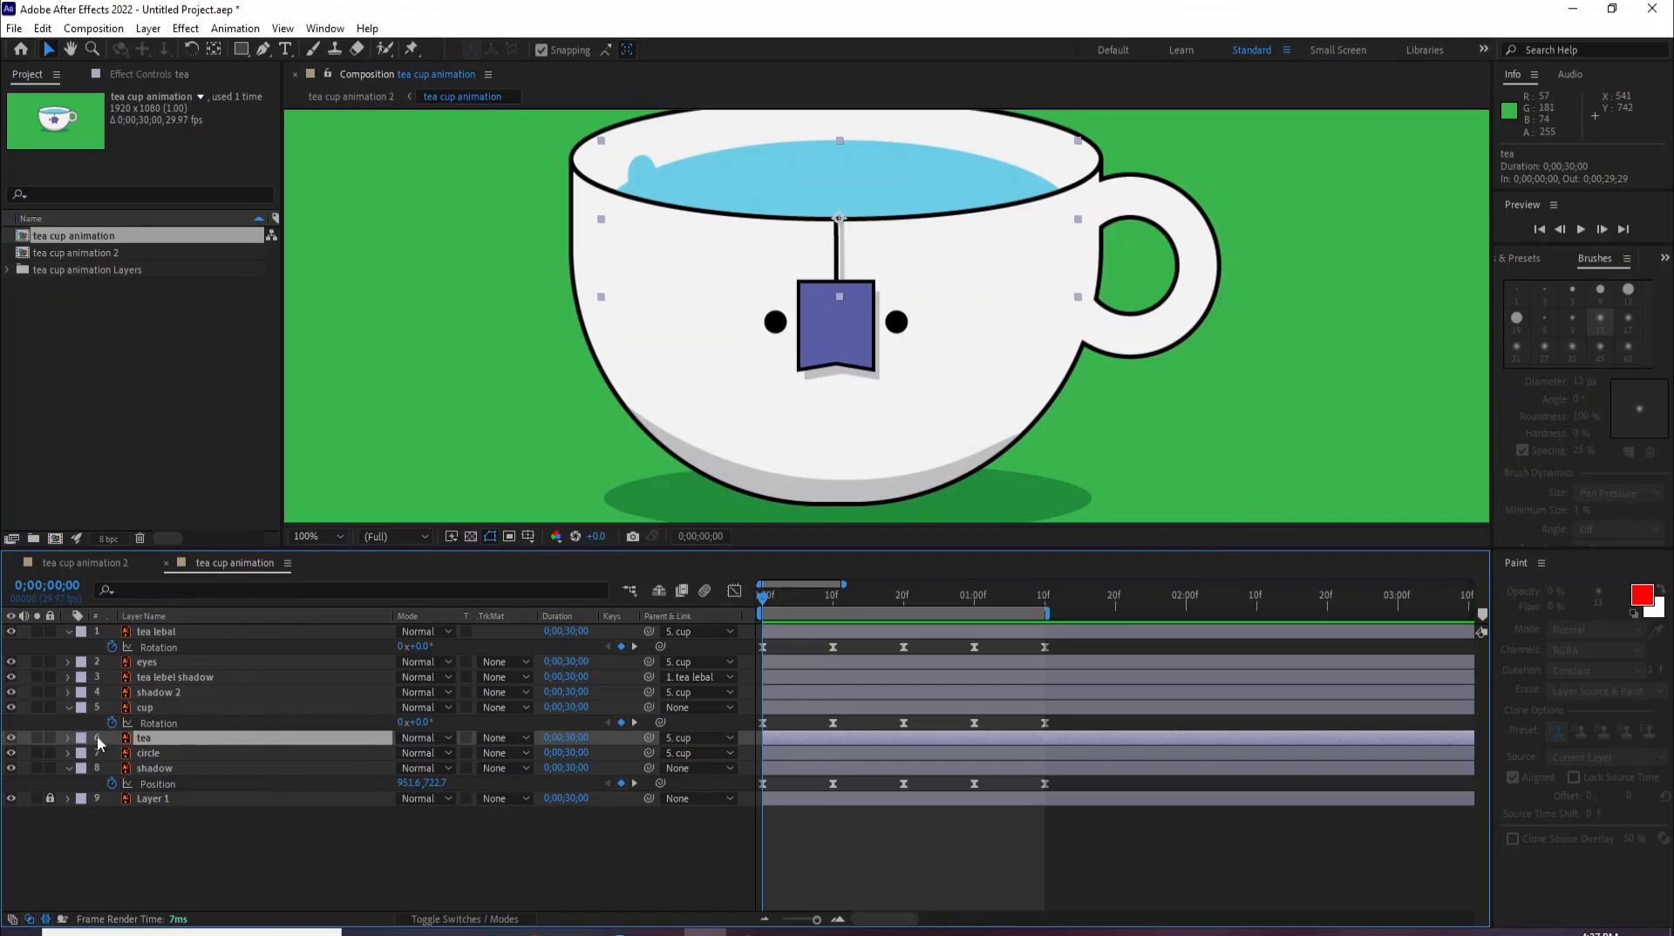
right_click(148, 741)
mouse_move(251, 599)
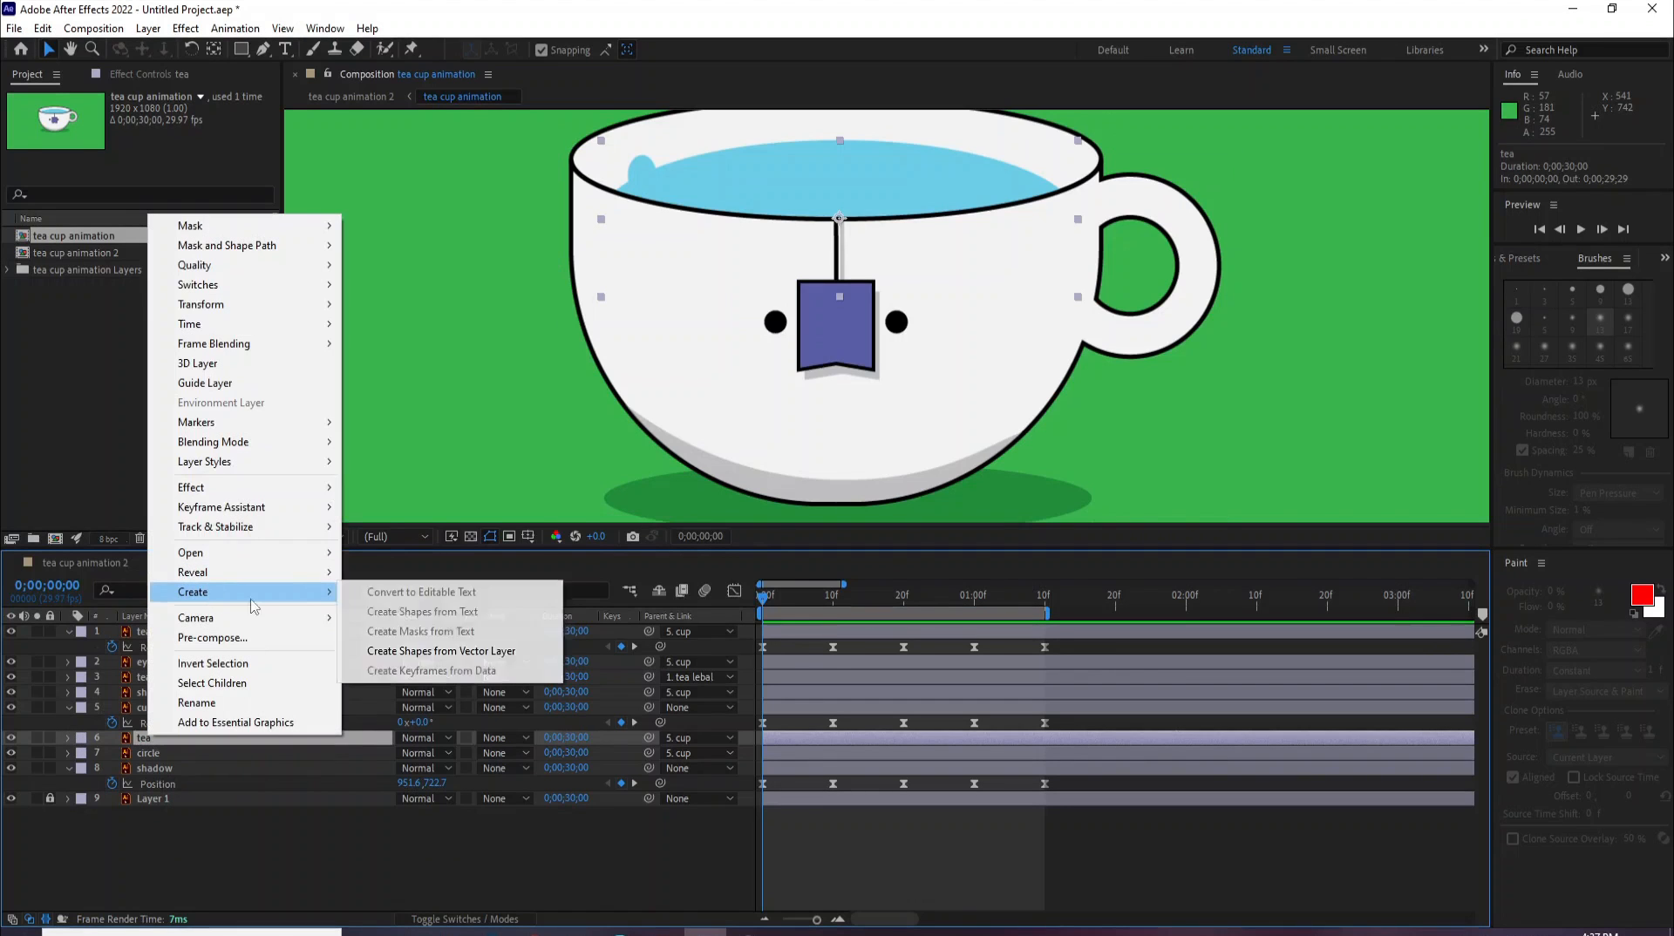
left_click(419, 653)
left_click(176, 758)
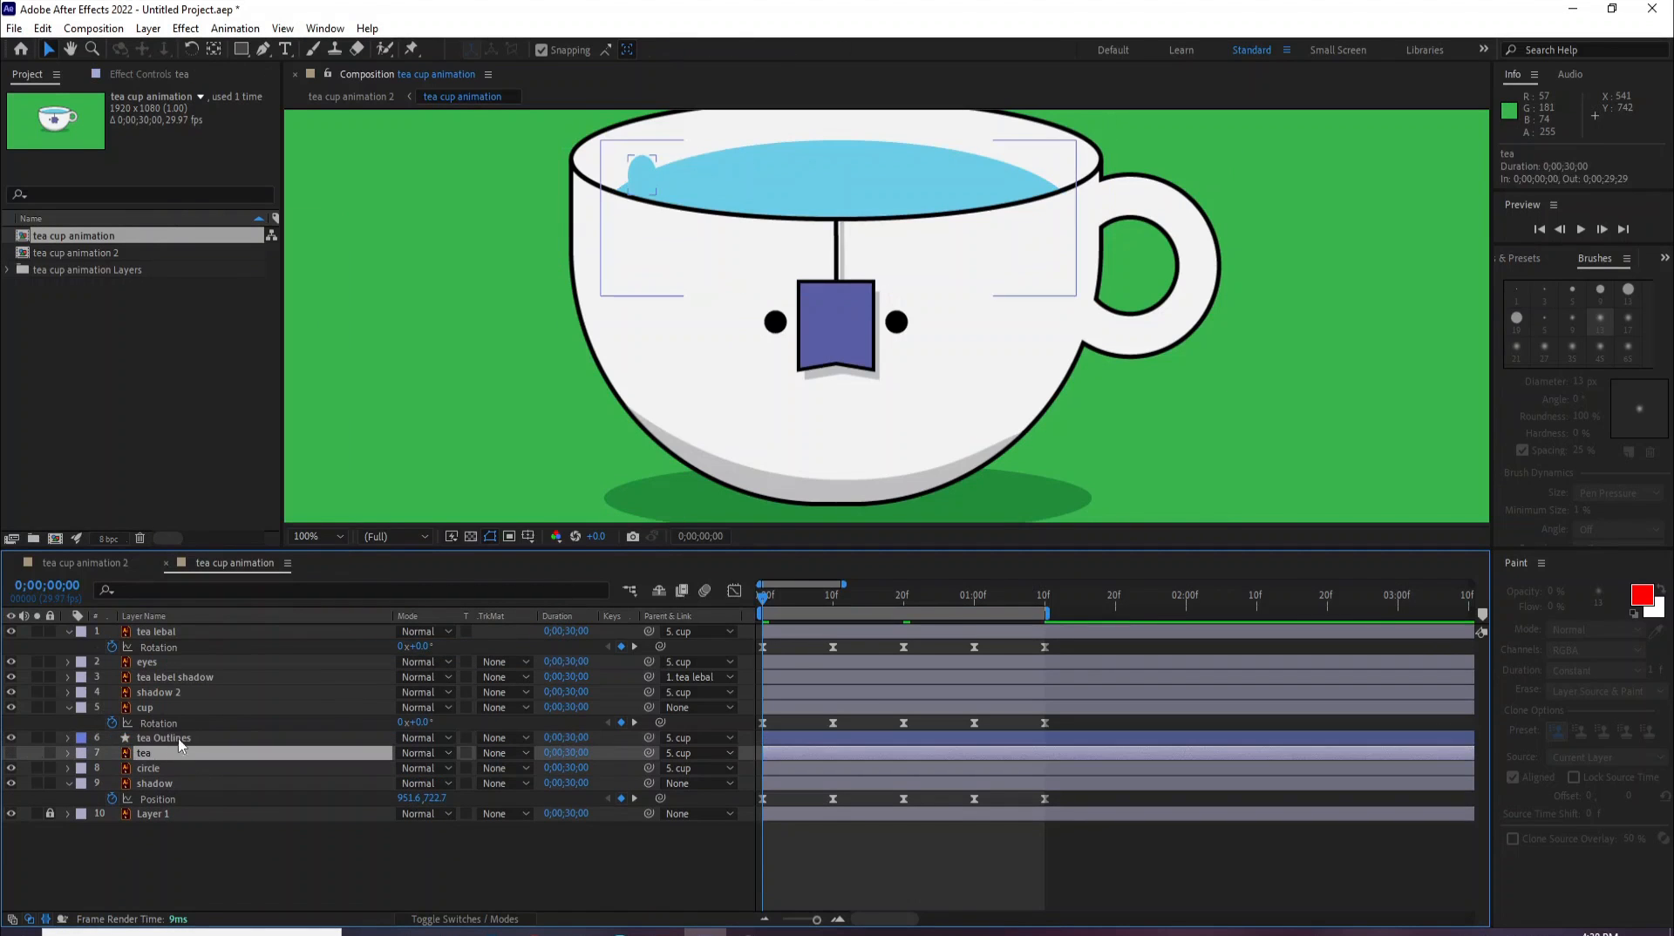
key("Delete")
Step: Add a Rotation keyframe at 0 frames to Group 2, the large tea ellipse in the tea Outlines layer
left_click(68, 738)
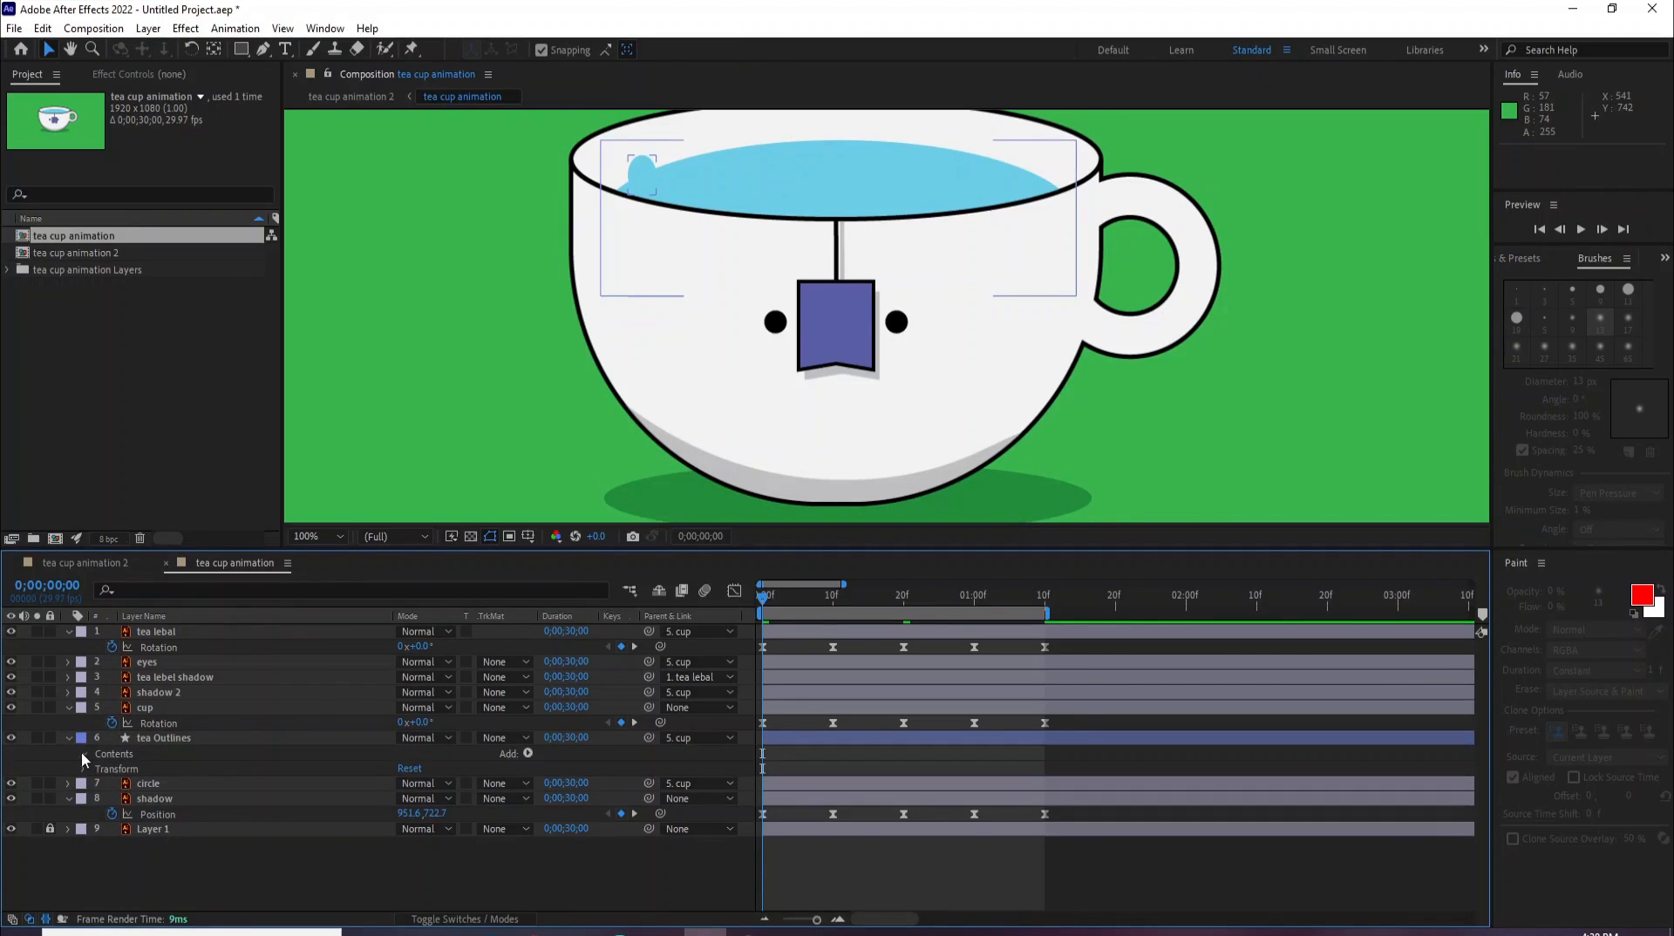
left_click(84, 753)
left_click(124, 768)
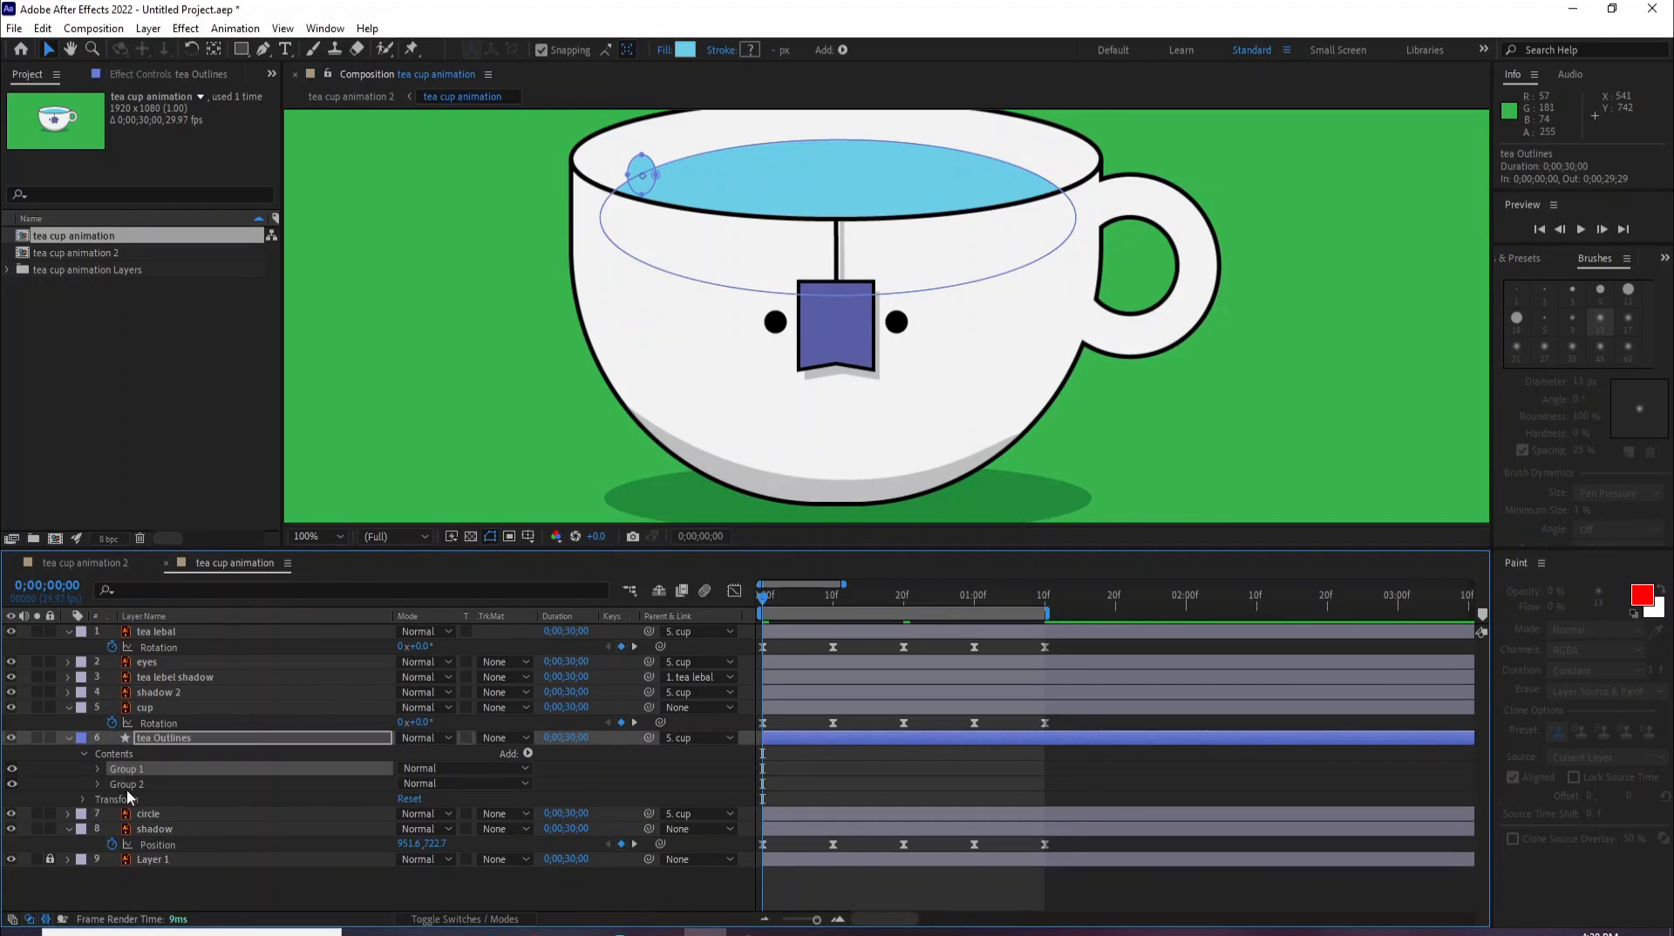
left_click(128, 790)
left_click(100, 784)
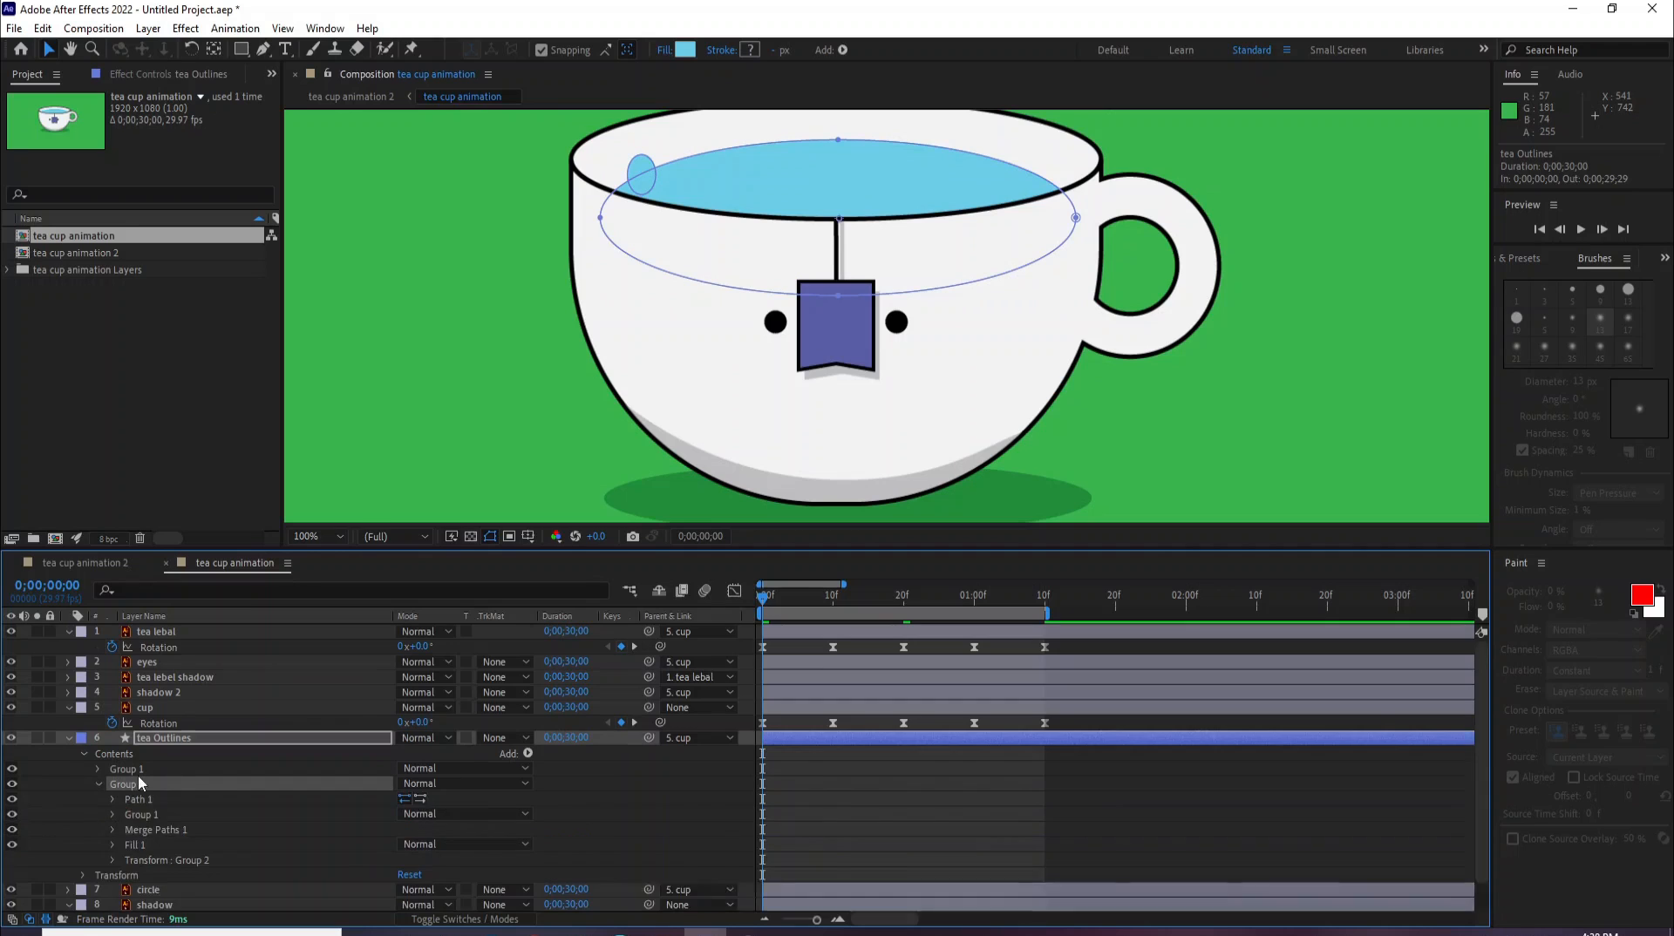
scroll(138, 774, "down", 1)
scroll(165, 842, "down", 3)
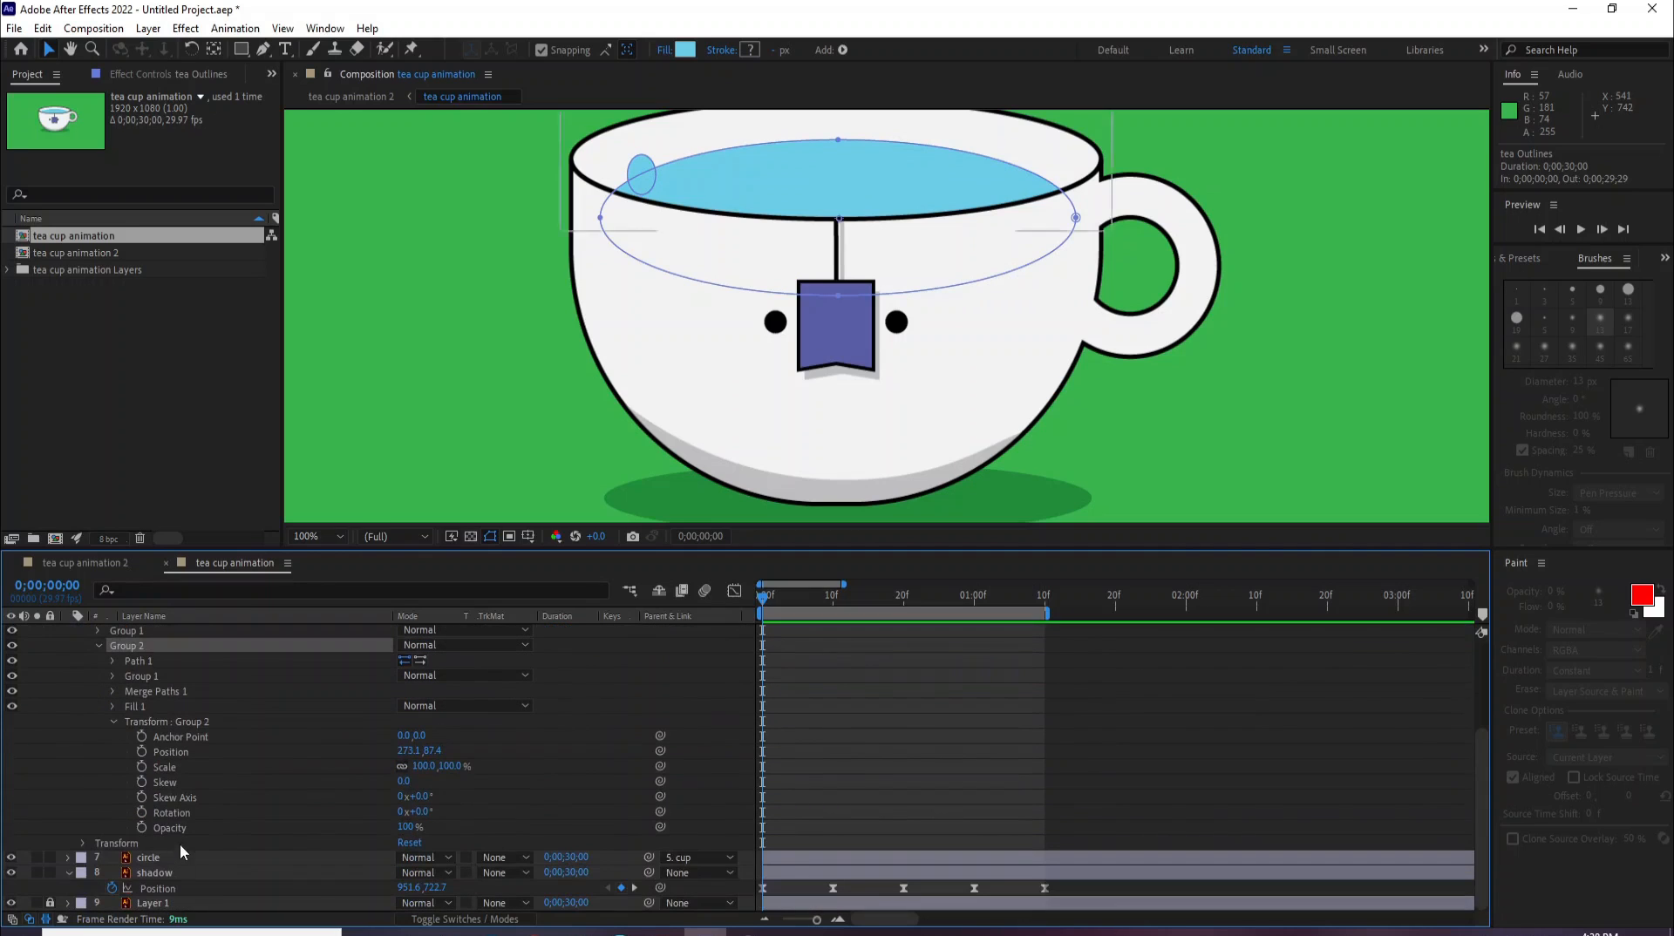
left_click(142, 813)
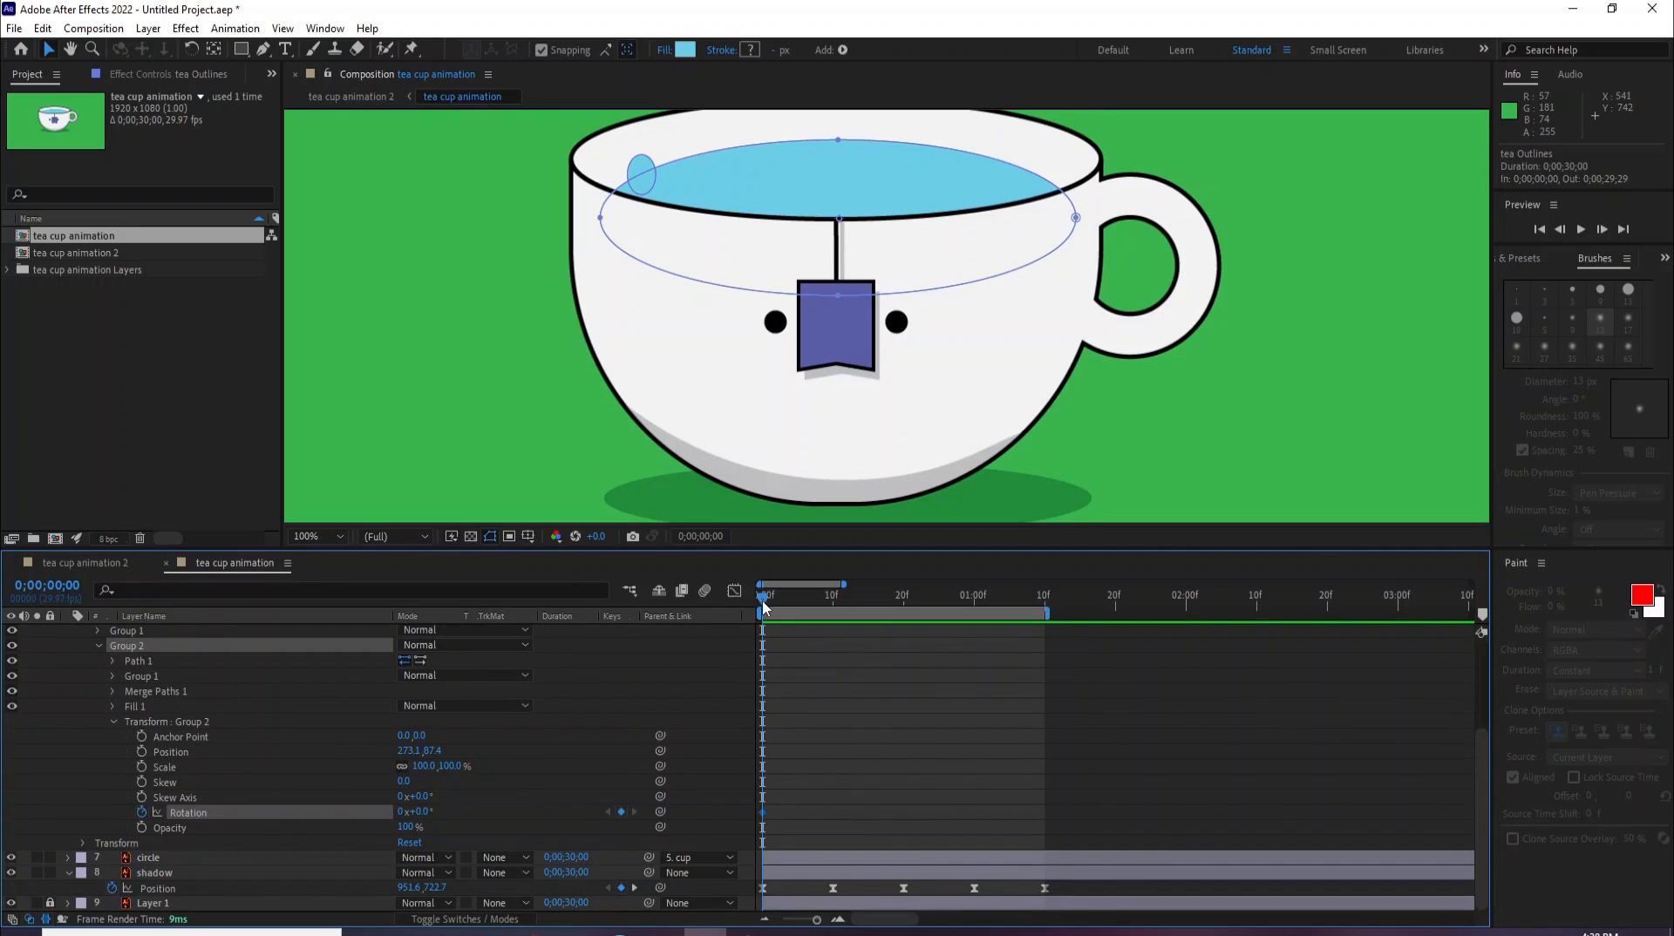
Step: Set the Rotation of Group 2 in tea Outlines to 10° at 10 frames
left_click_drag(763, 608, 835, 634)
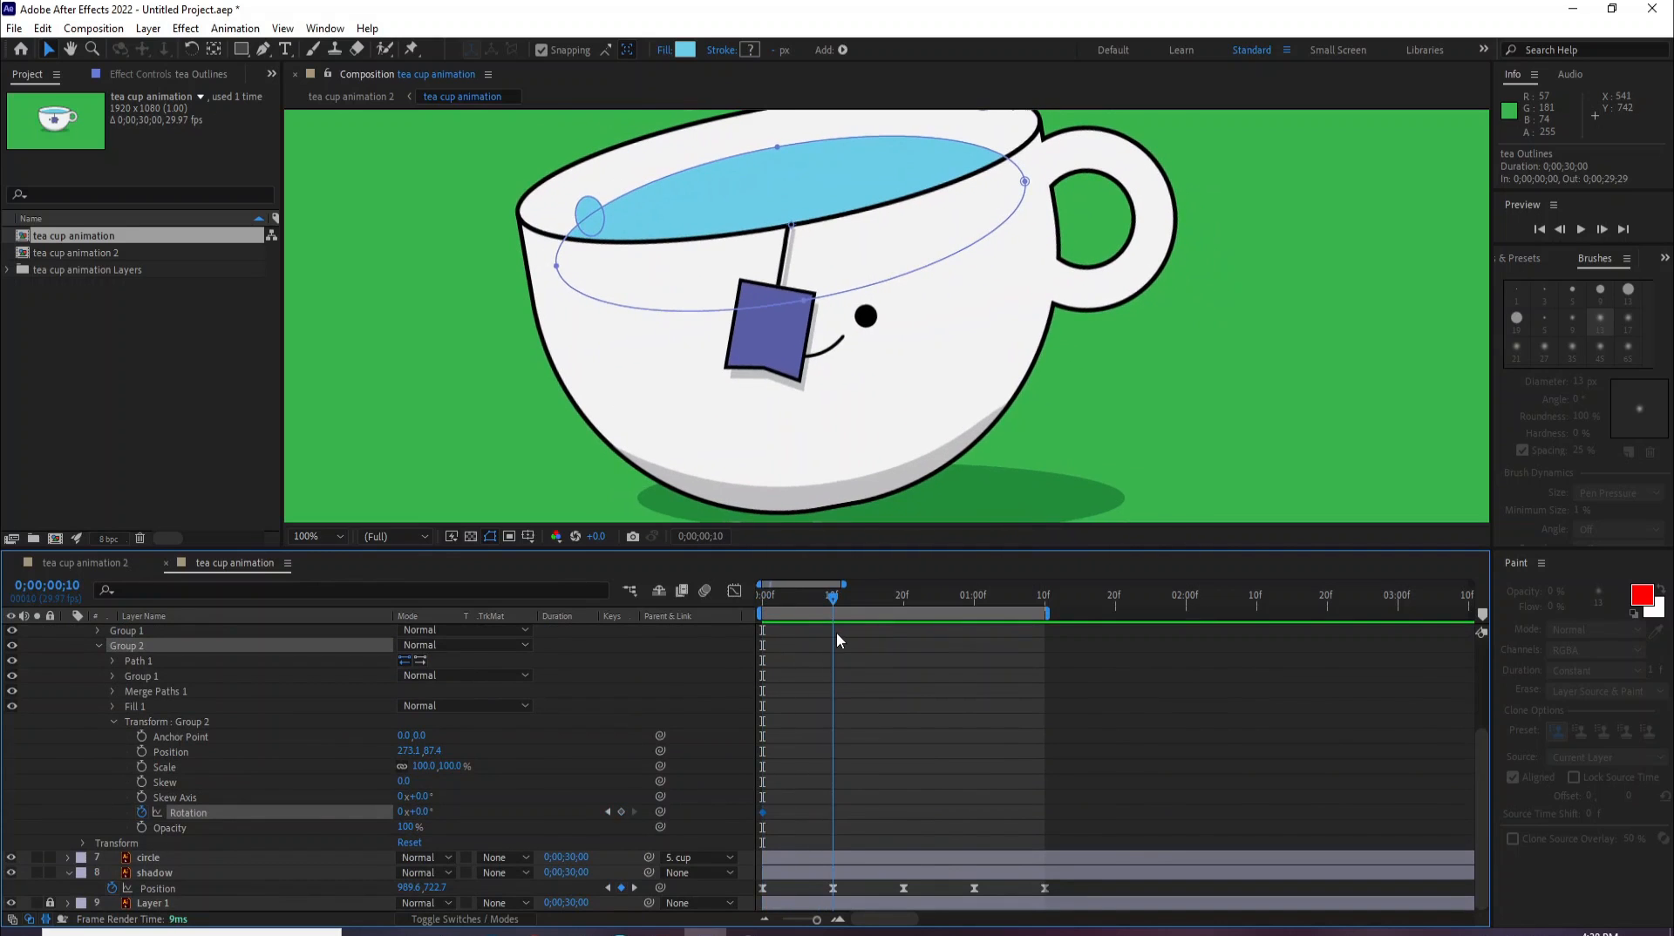
left_click_drag(422, 813, 425, 812)
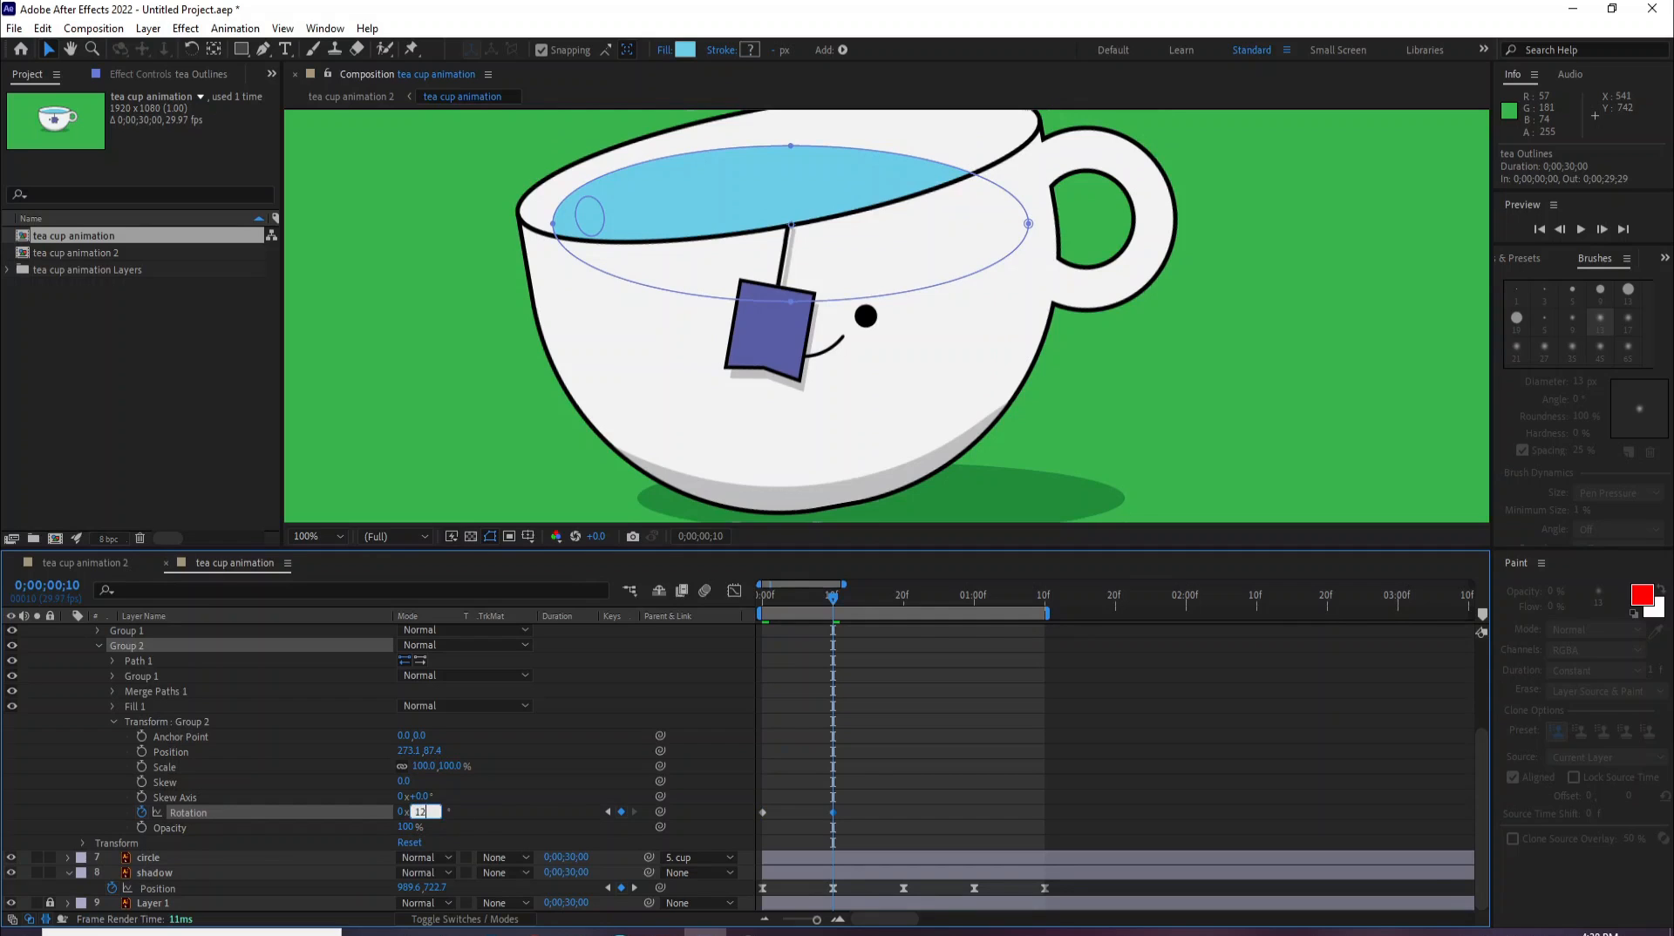
type("12")
key("Return")
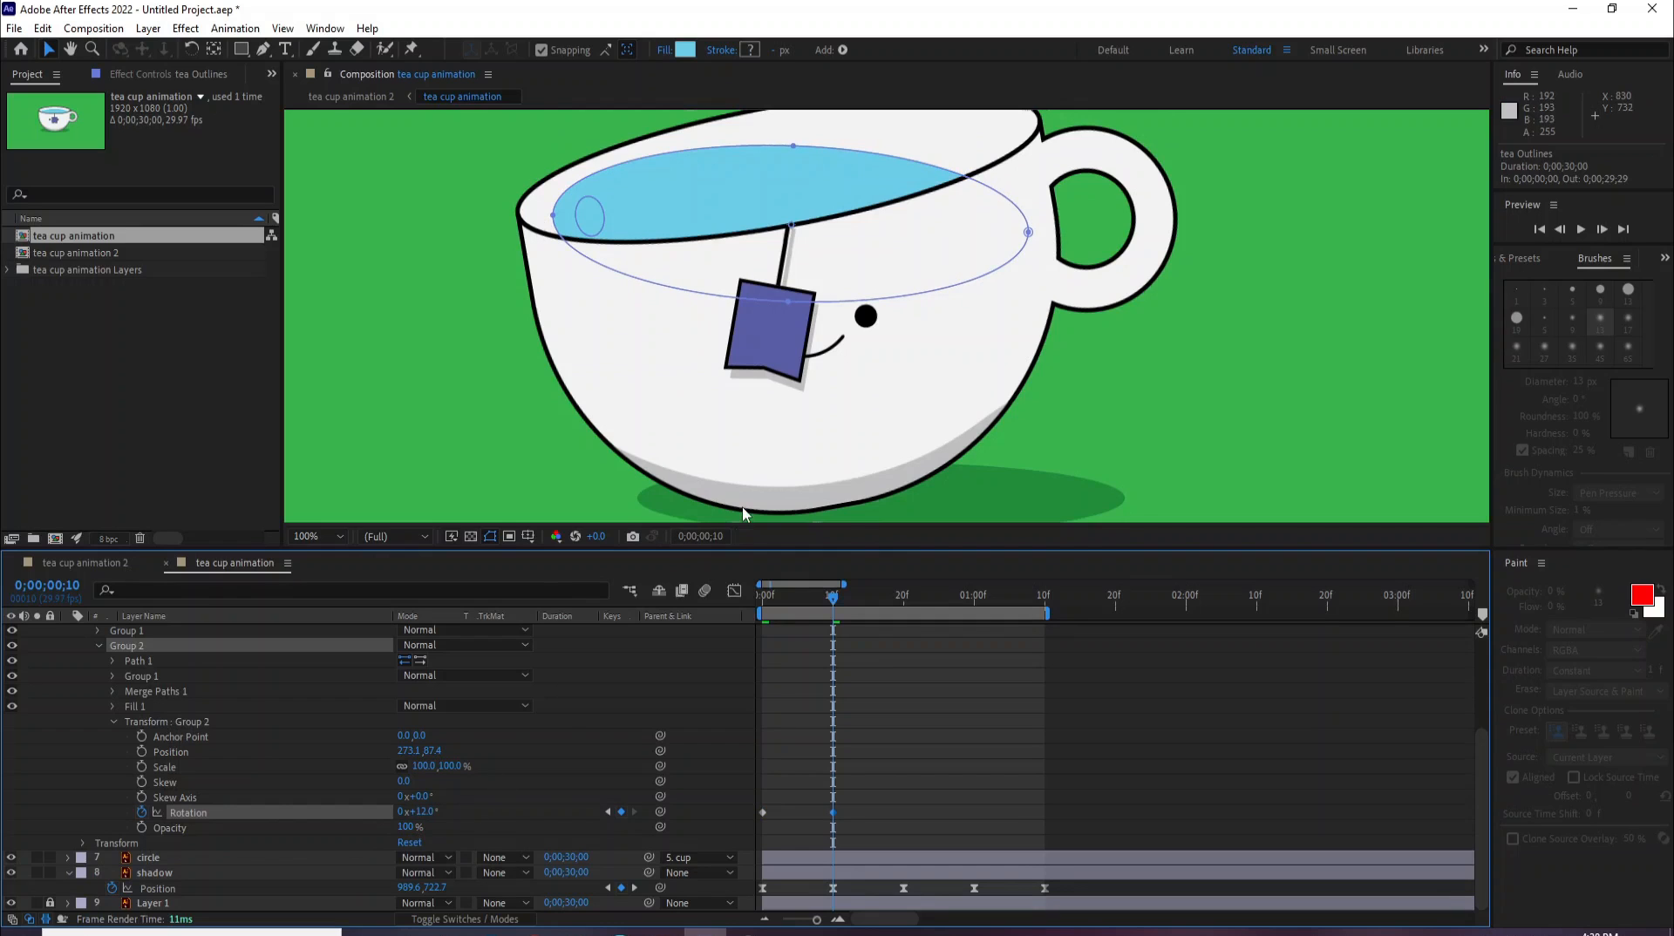
left_click(419, 811)
type("10")
key("Return")
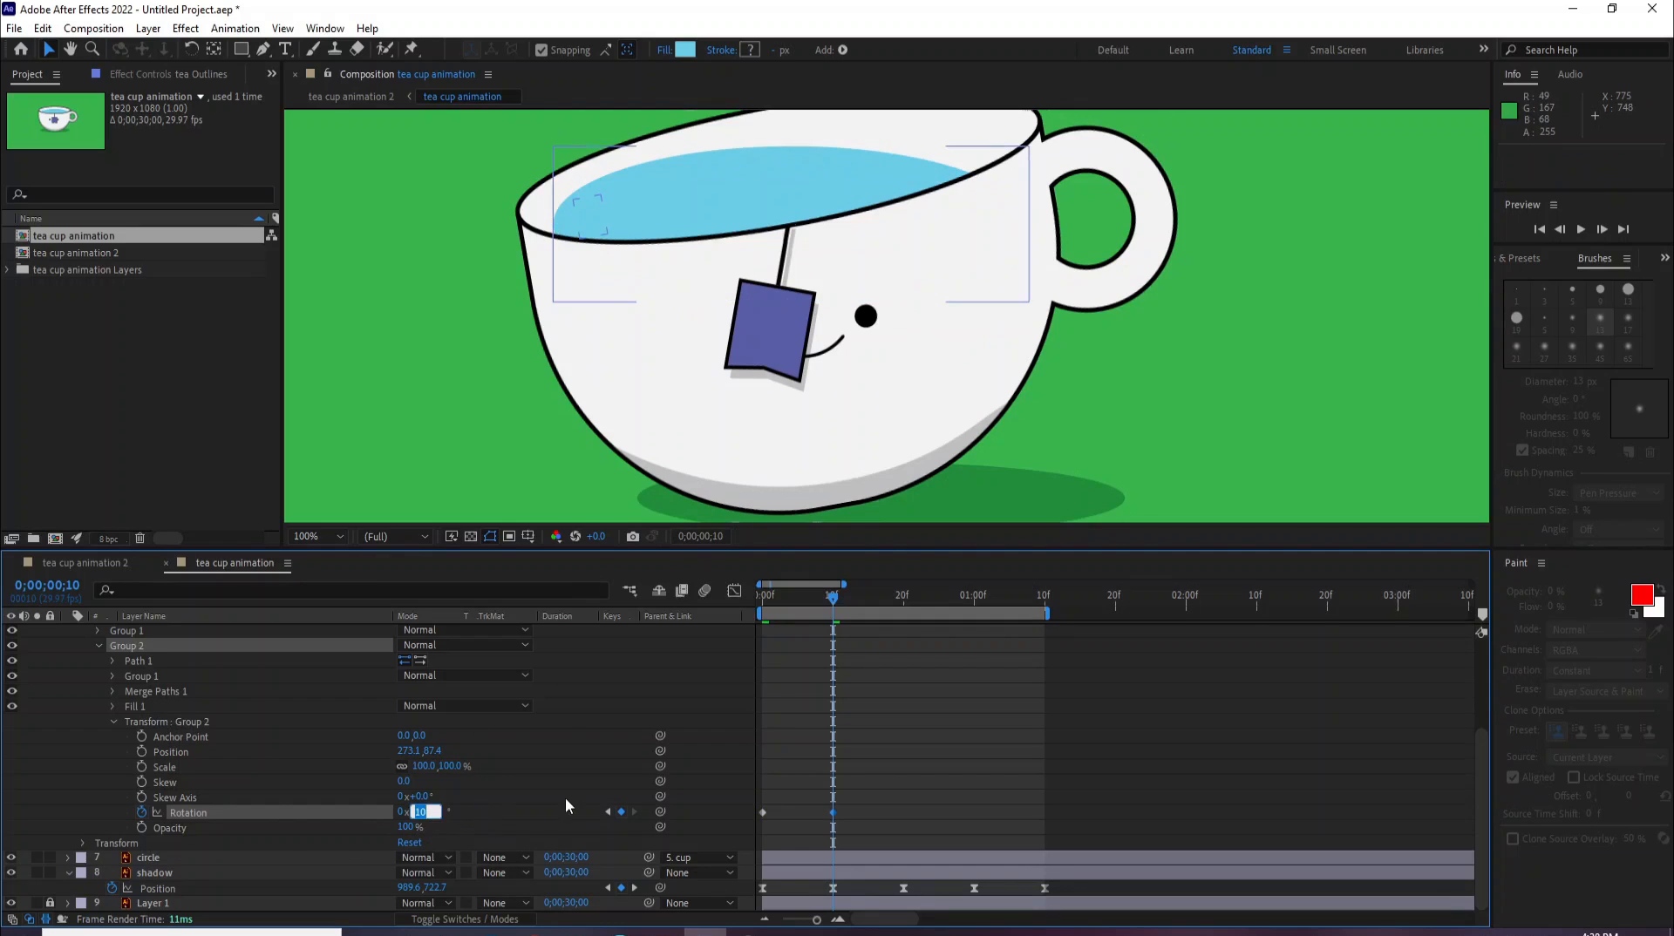
Step: Set the Rotation of Group 2 in tea Outlines to 0° at 20 frames
left_click_drag(837, 597, 908, 646)
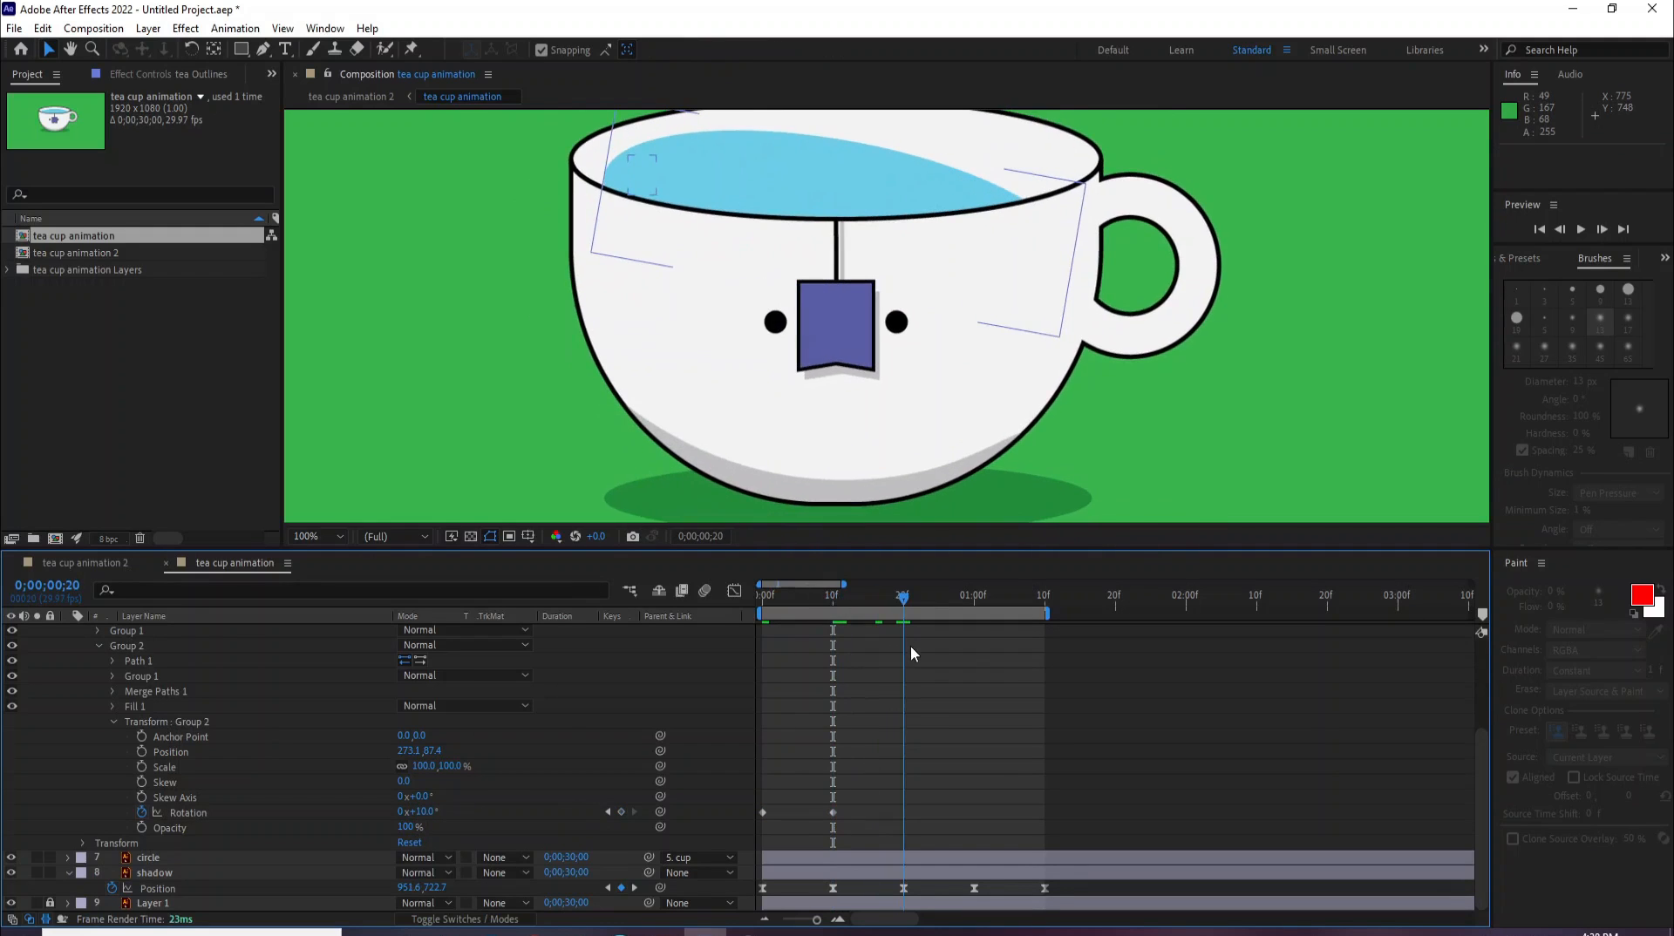
left_click(422, 811)
type("0")
key("Return")
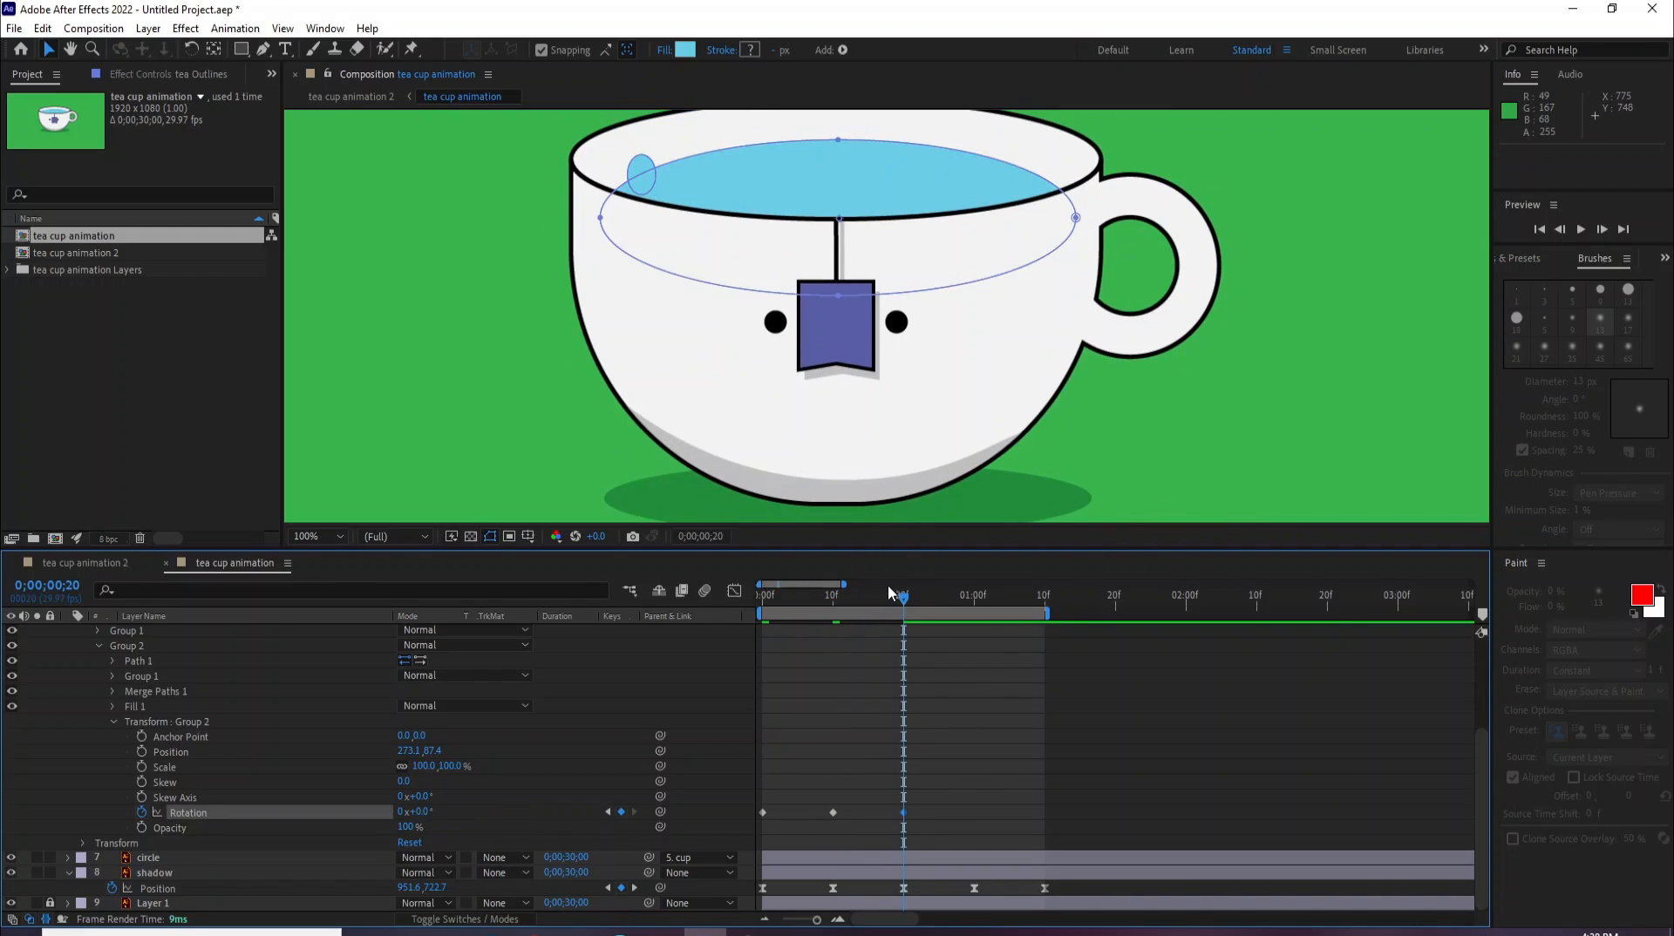
Step: Set the Rotation of Group 2 in tea Outlines to -10° at 1 second
left_click_drag(903, 599, 975, 647)
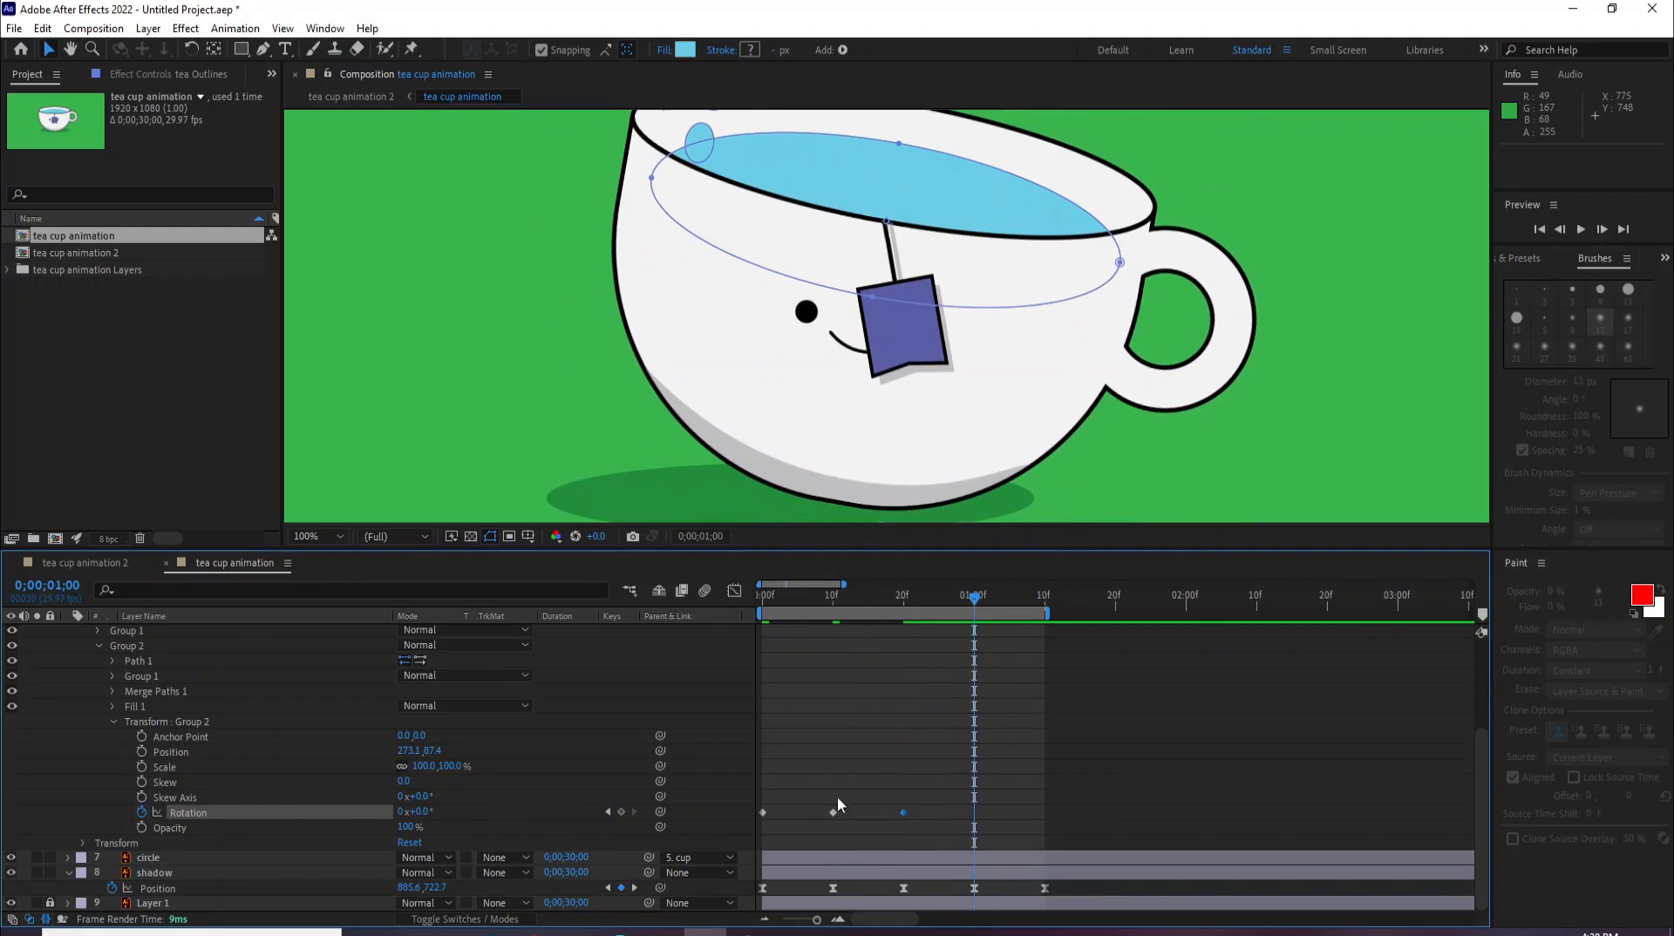
left_click(424, 808)
type("-10")
key("Return")
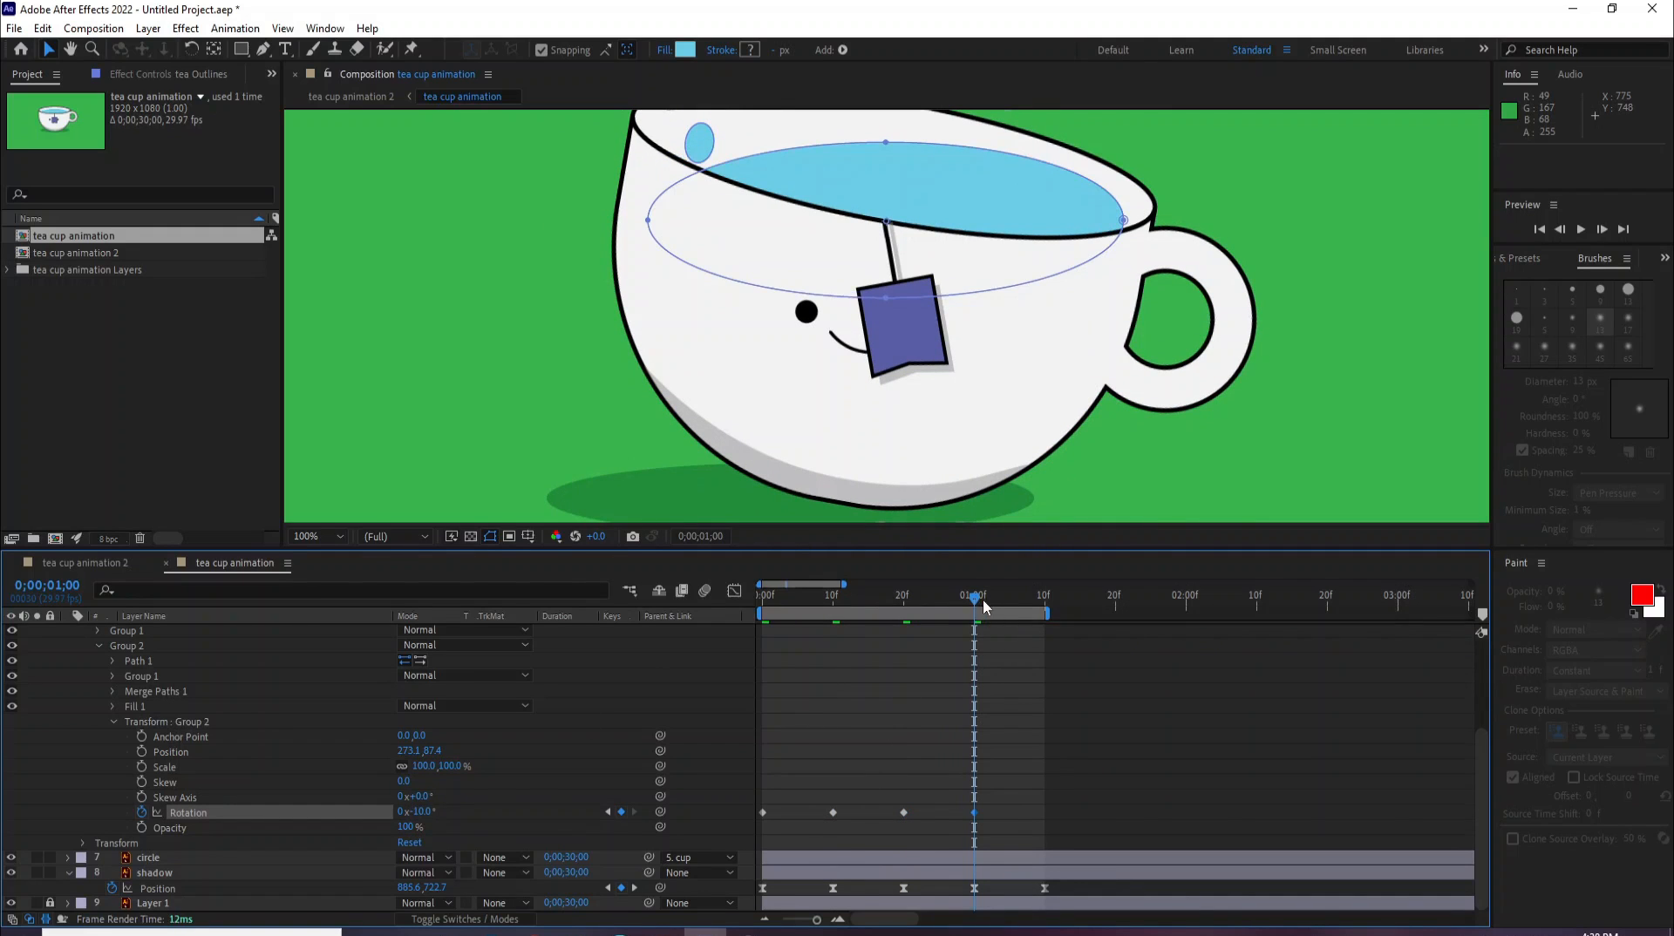
Step: Copy Group 2's 0° Rotation keyframe to 0;00;01;10 and preview the animation from the start
left_click_drag(975, 599, 1050, 646)
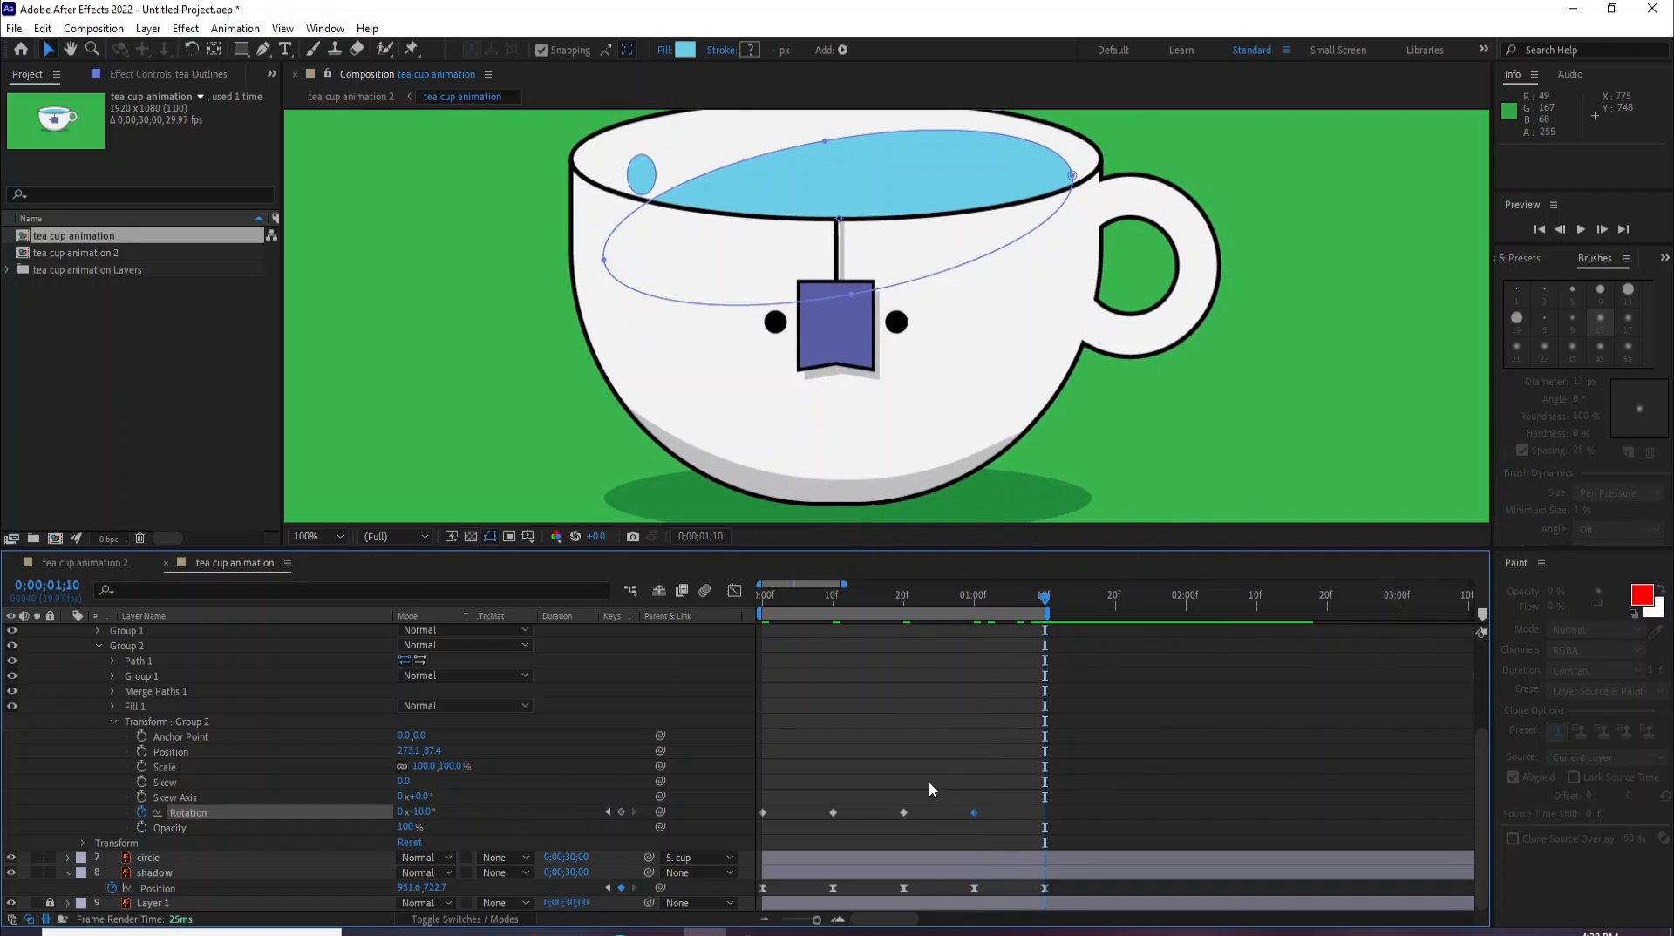
key("ctrl+c")
key("ctrl+v")
key("Home")
key("space")
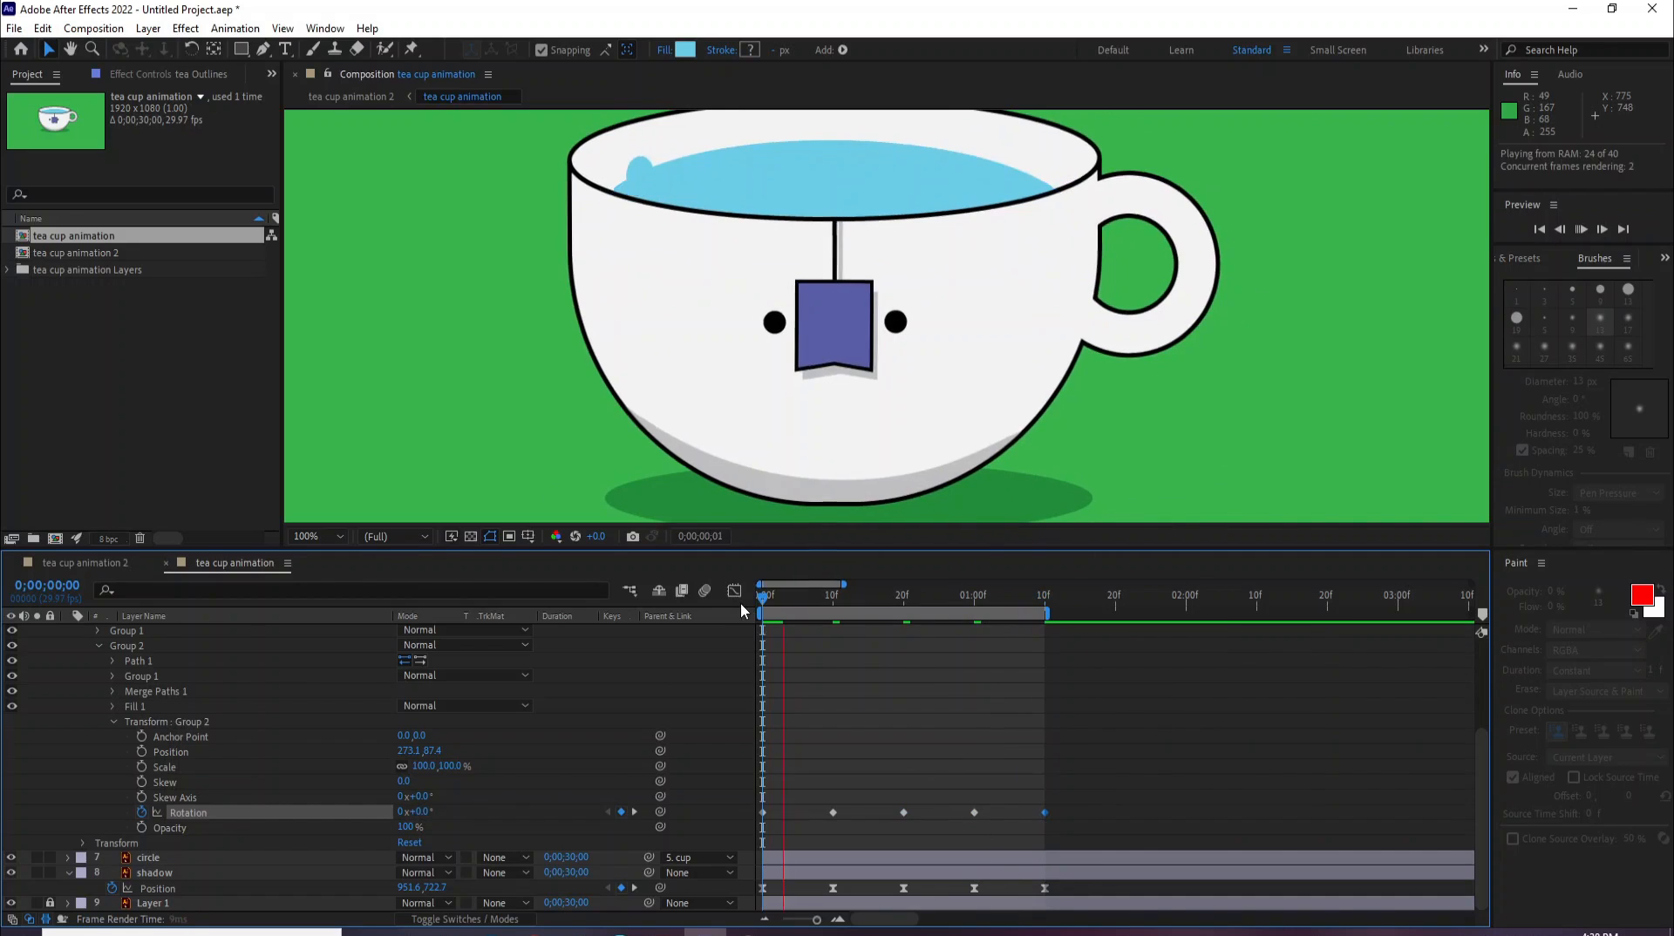
Step: Apply Easy Ease to all of Group 2's Rotation keyframes
left_click_drag(1071, 784, 767, 823)
right_click(830, 810)
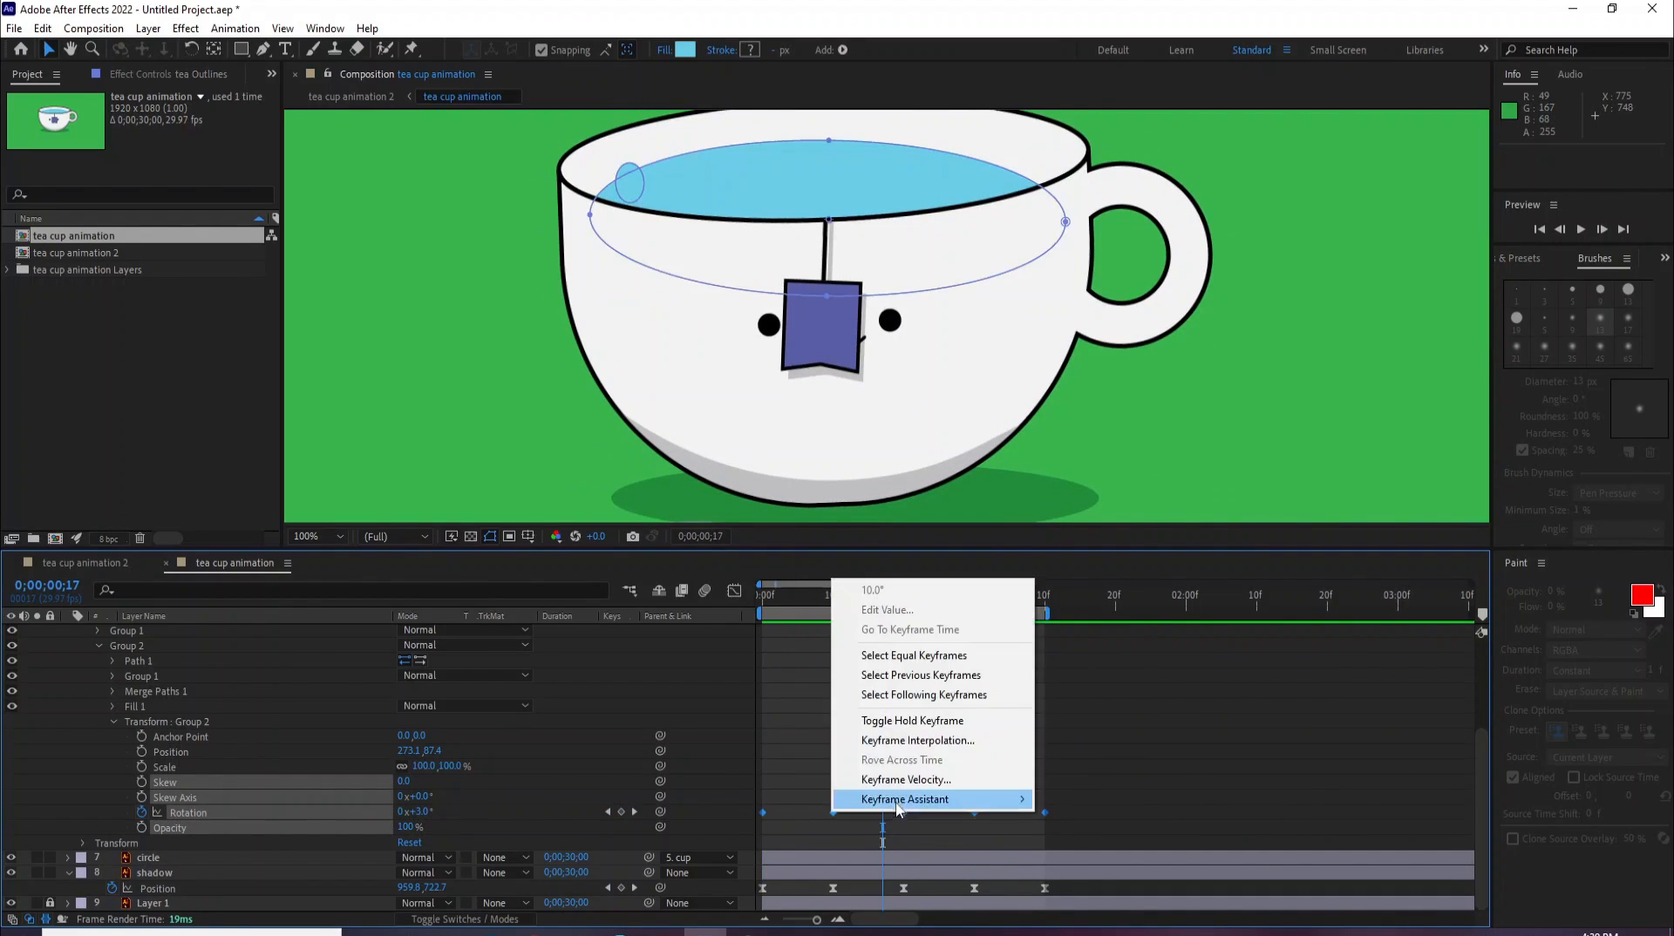
mouse_move(933, 898)
left_click(1081, 678)
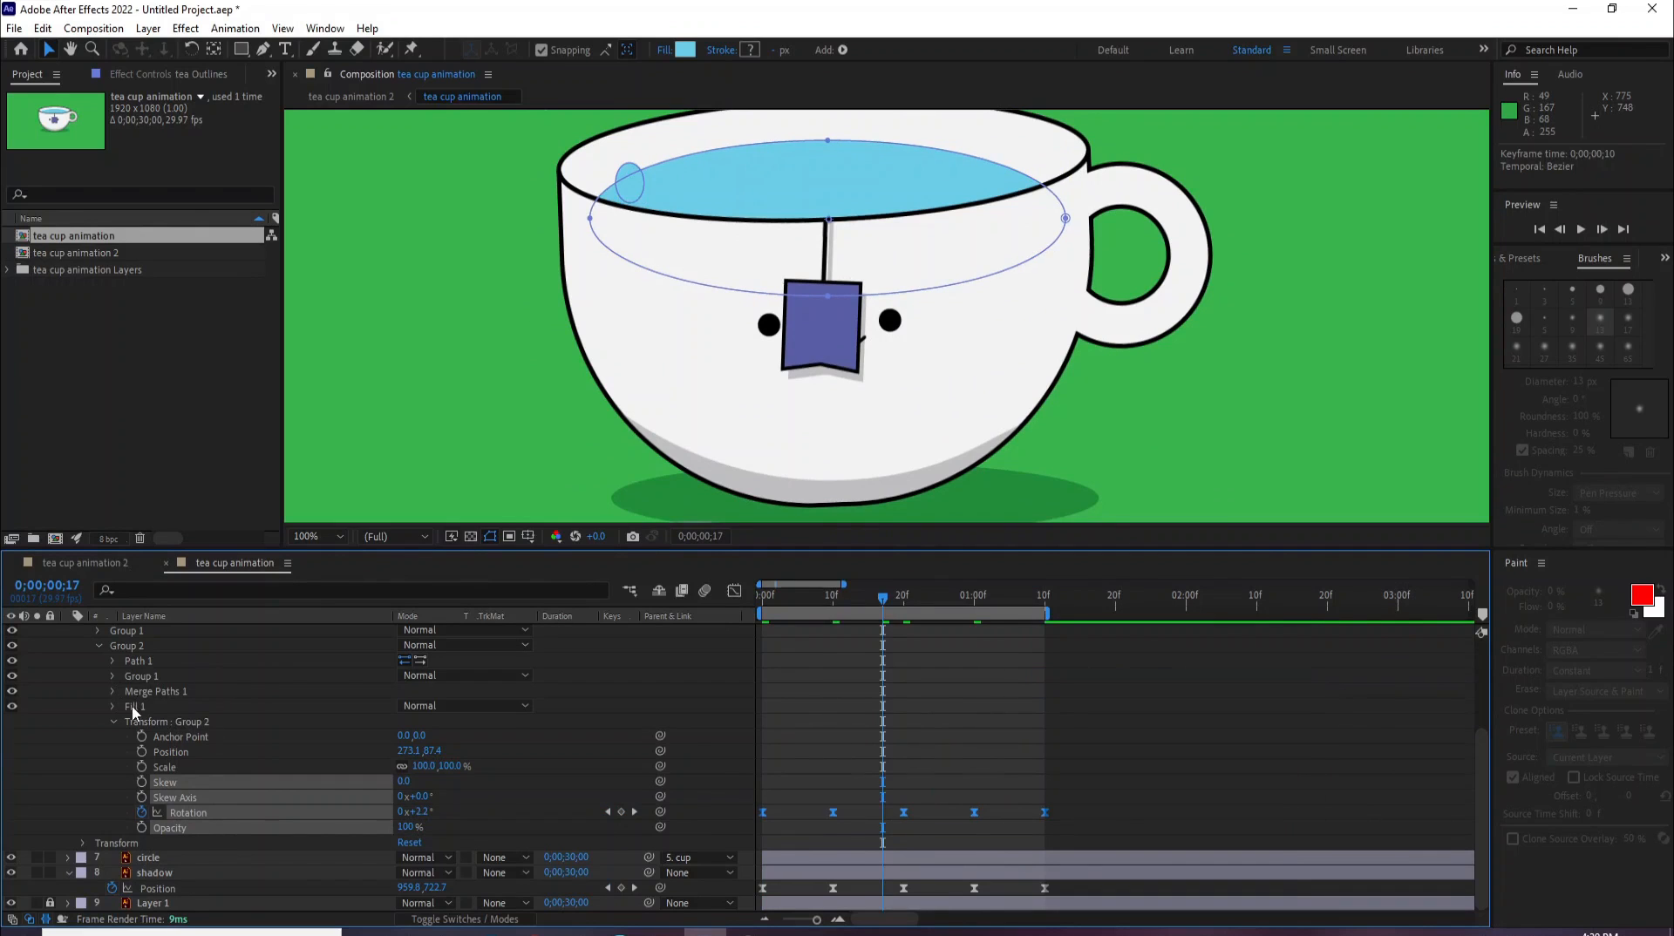
Step: Reveal the transform properties of Group 1 in tea Outlines and return to the first frame
scroll(117, 676, "up", 2)
left_click(117, 676)
left_click(99, 676)
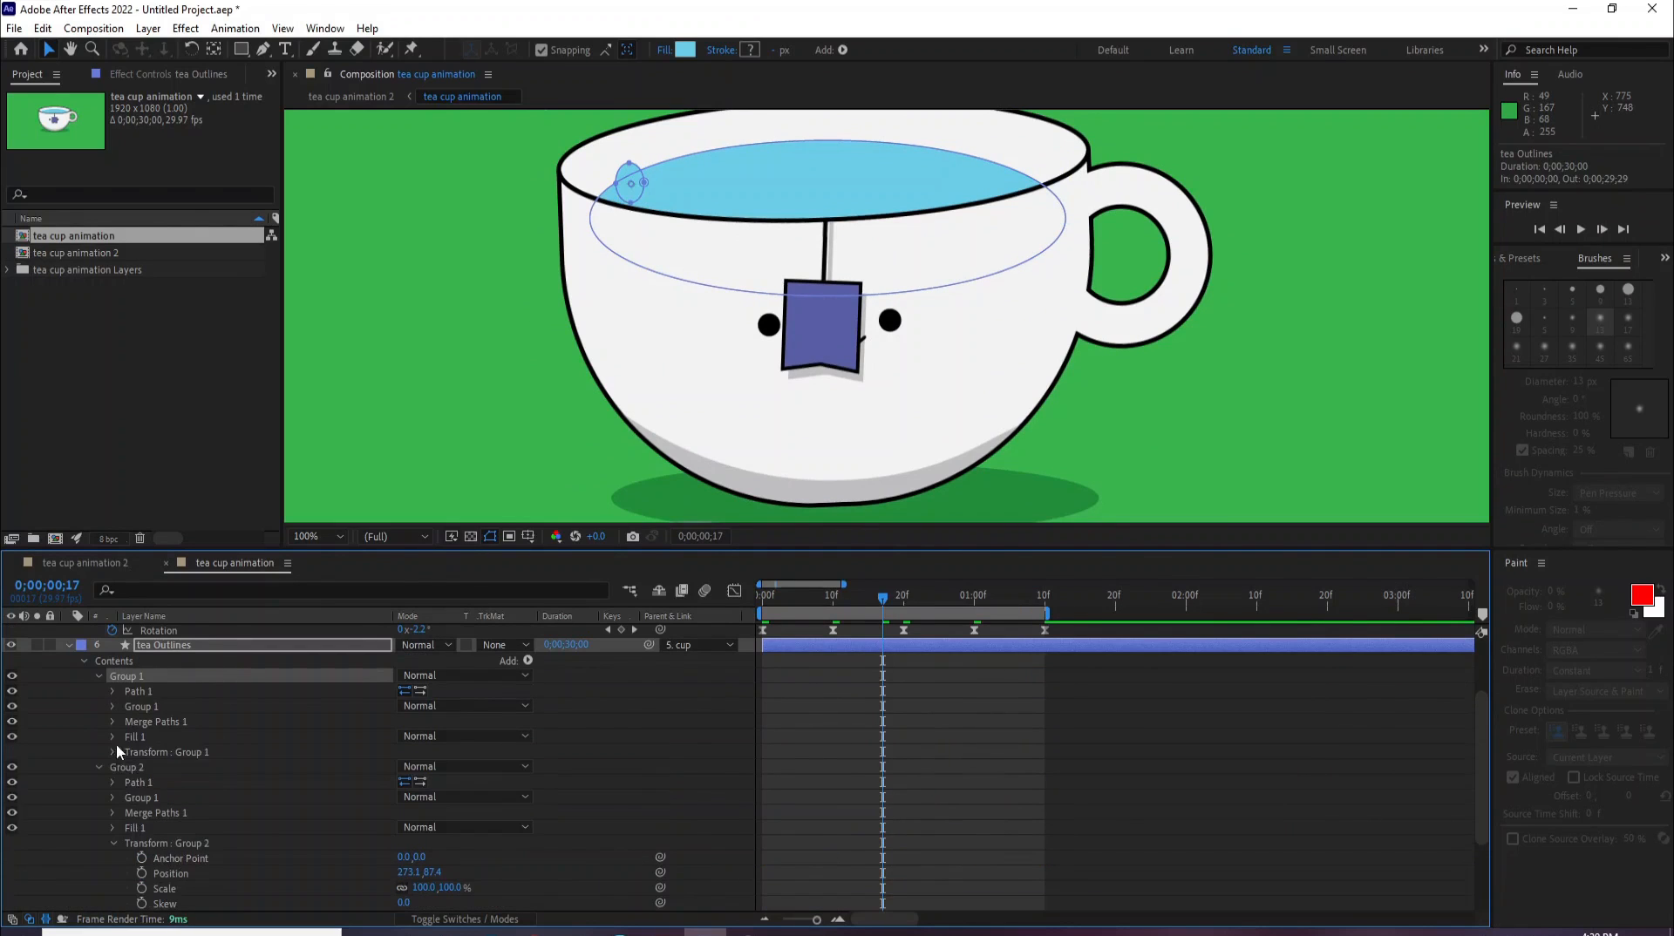
left_click(114, 752)
scroll(139, 785, "down", 1)
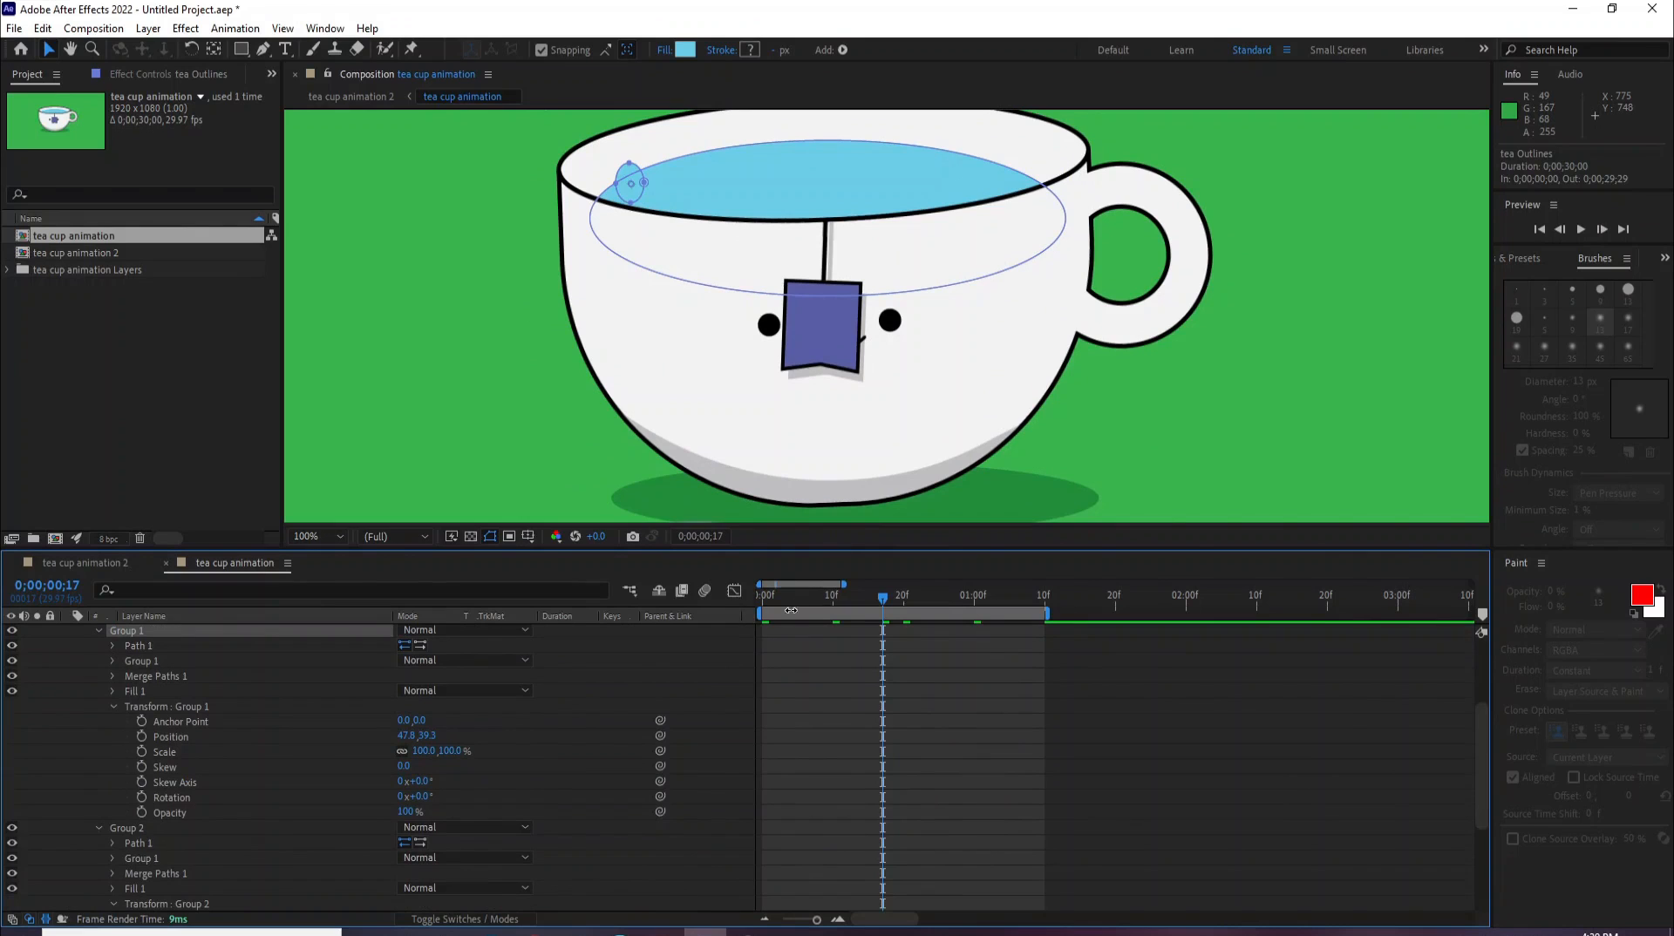
key("space")
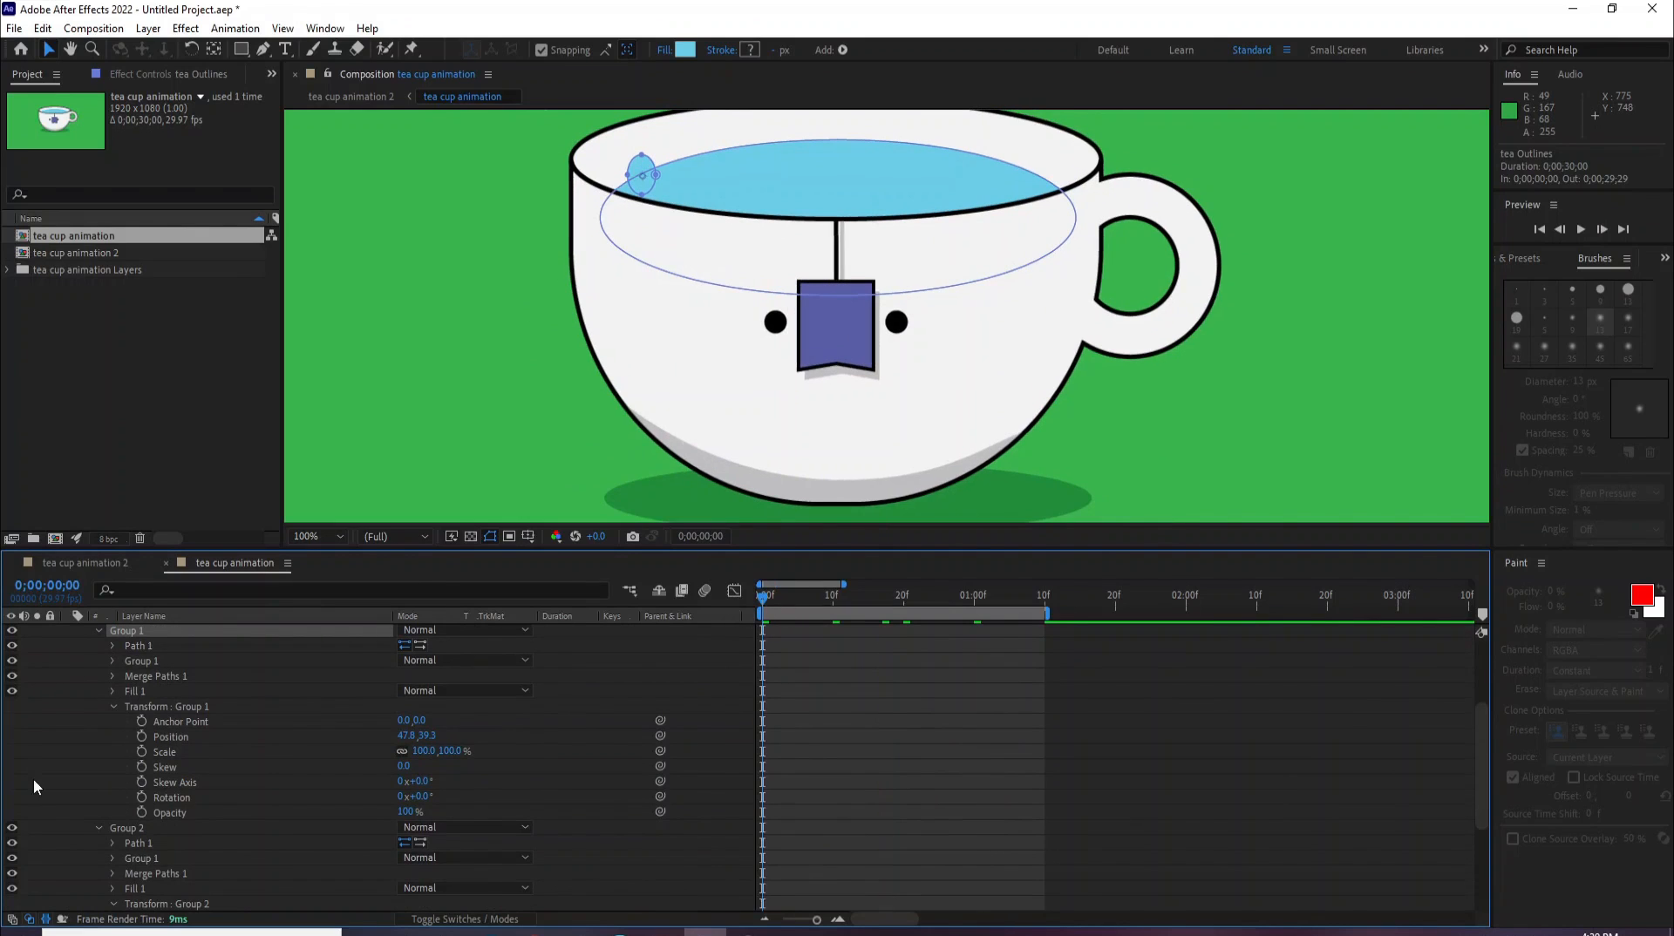
left_click(142, 736)
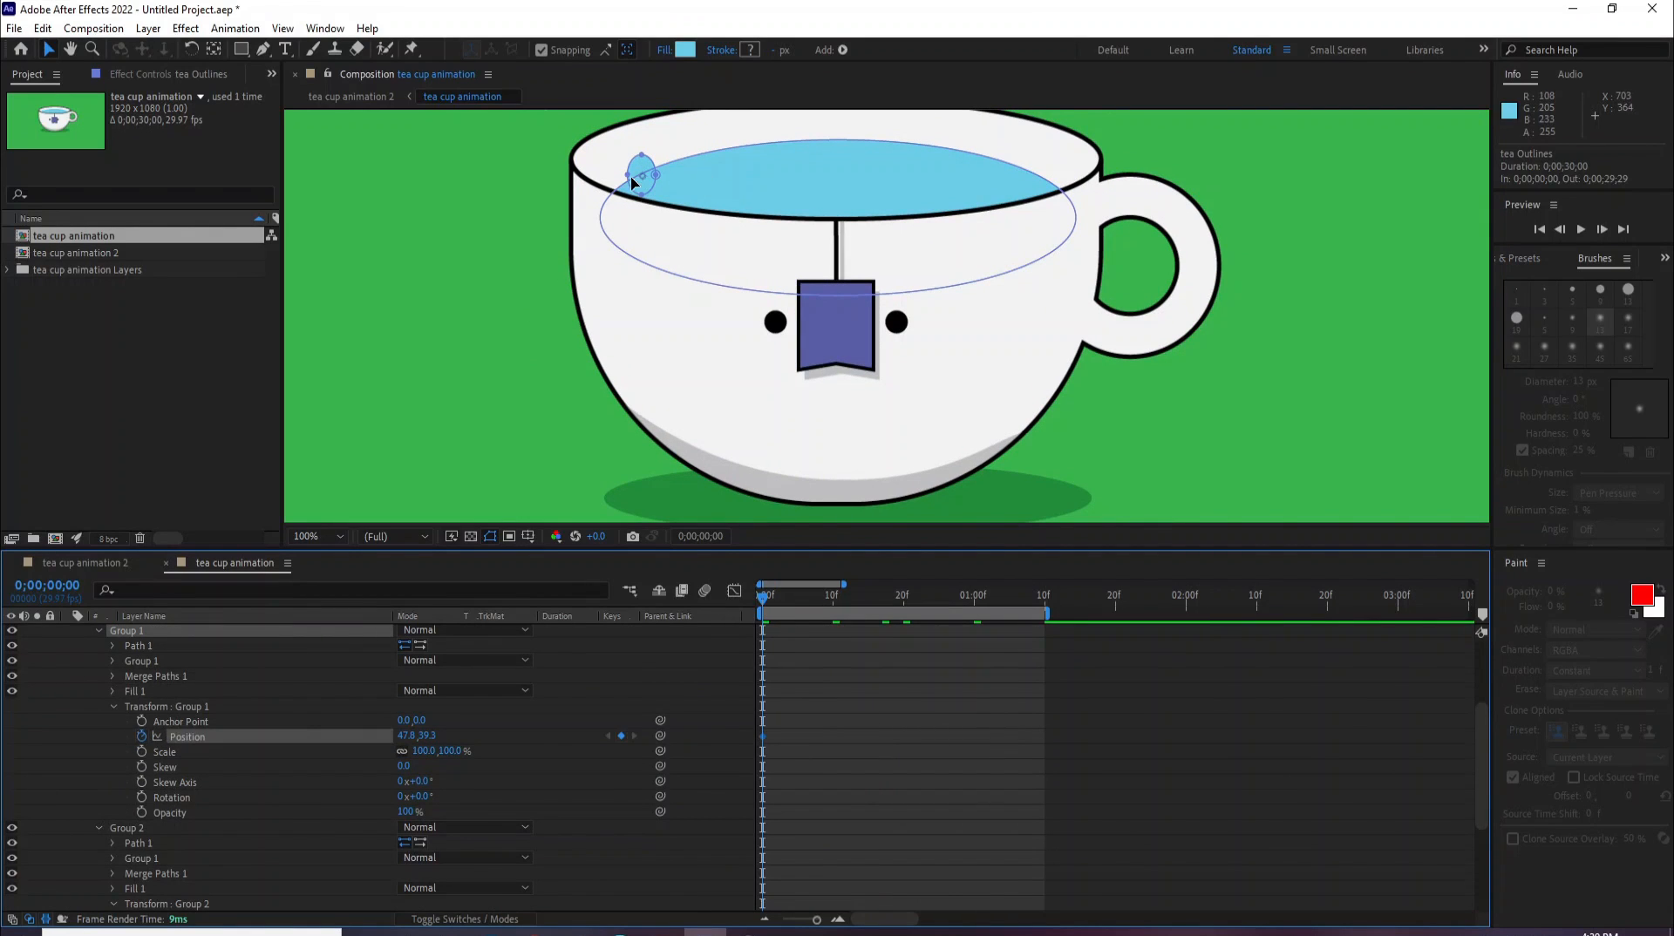
left_click_drag(636, 178, 660, 196)
scroll(776, 611, "down", 3)
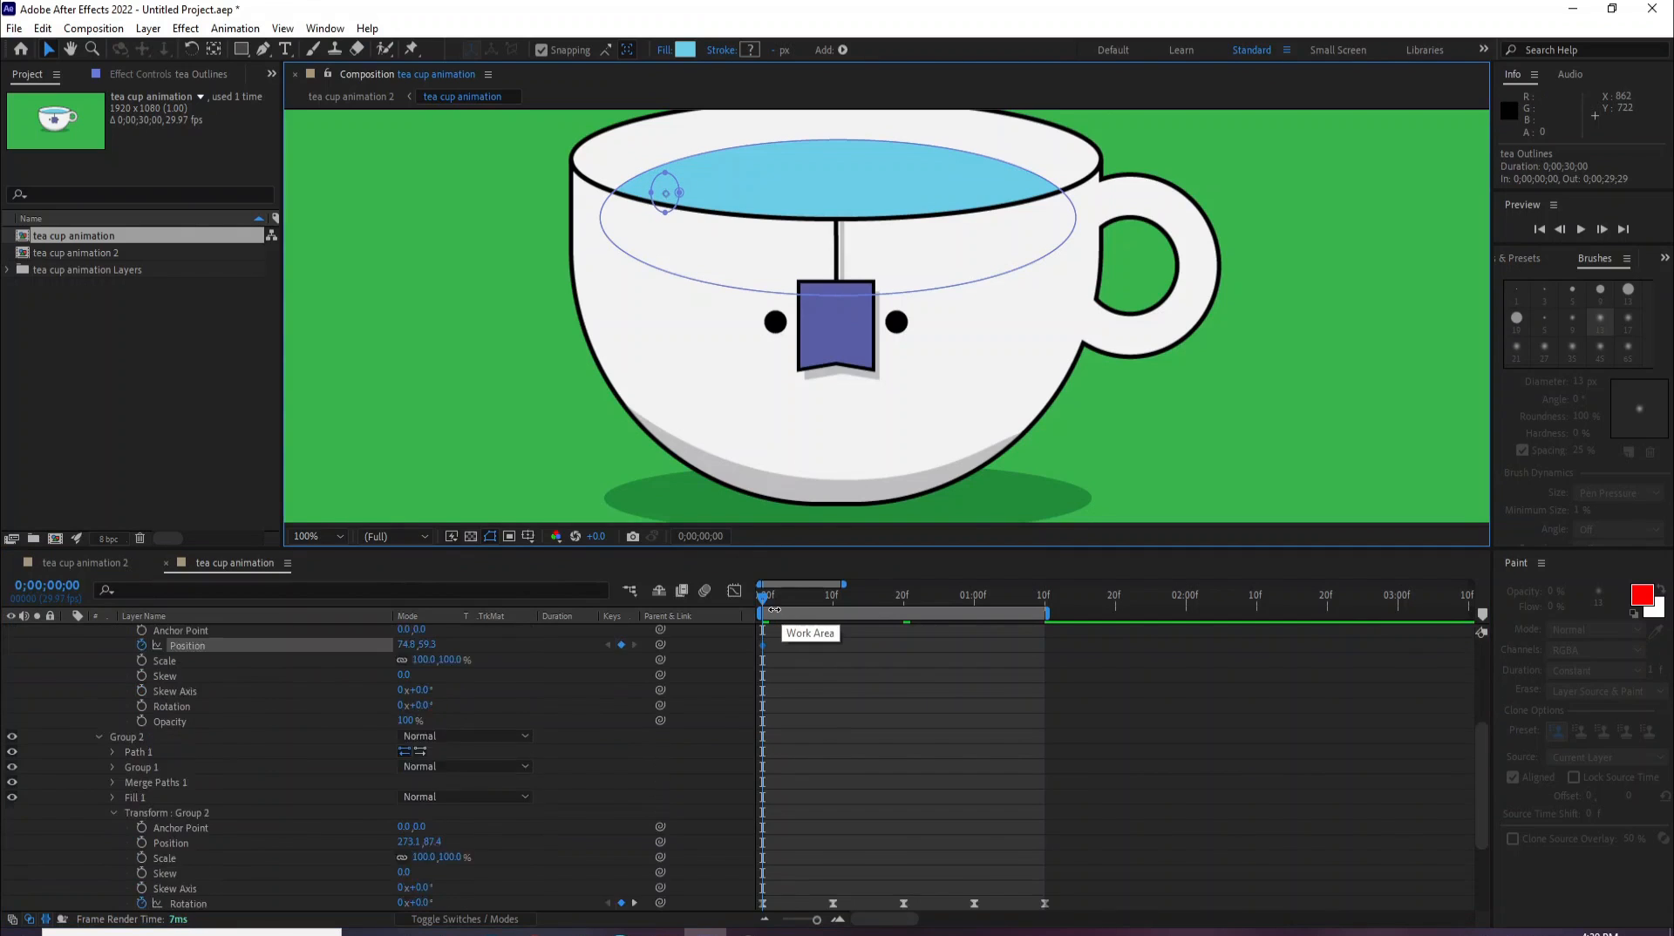
left_click_drag(790, 614, 834, 663)
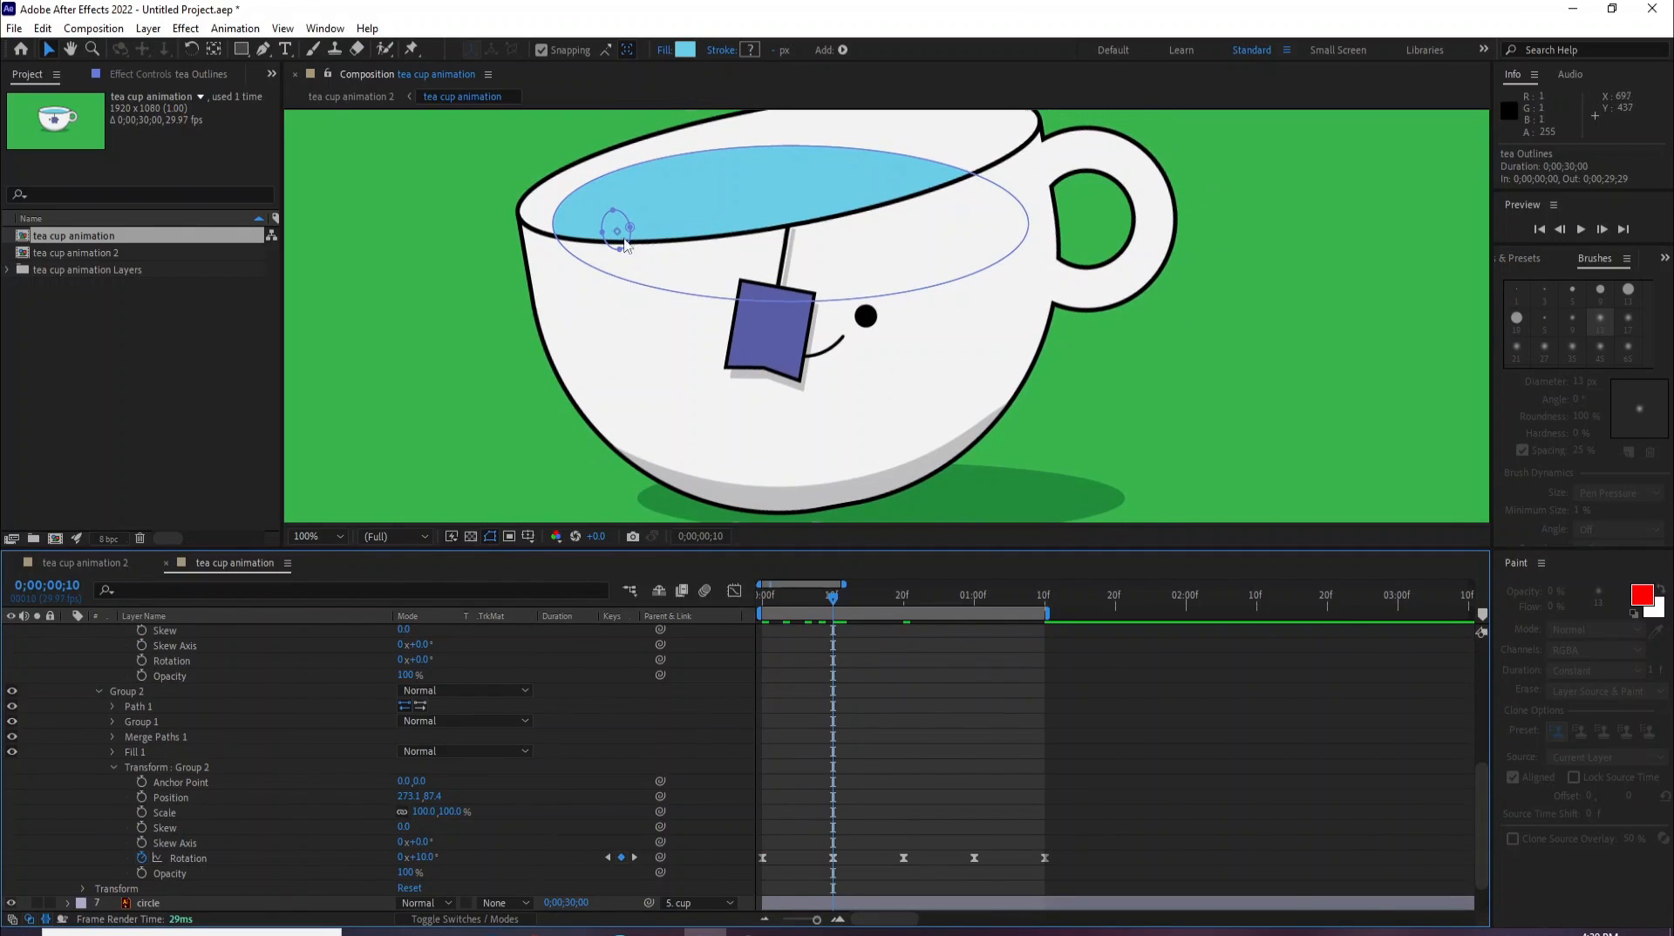
left_click_drag(834, 604, 976, 698)
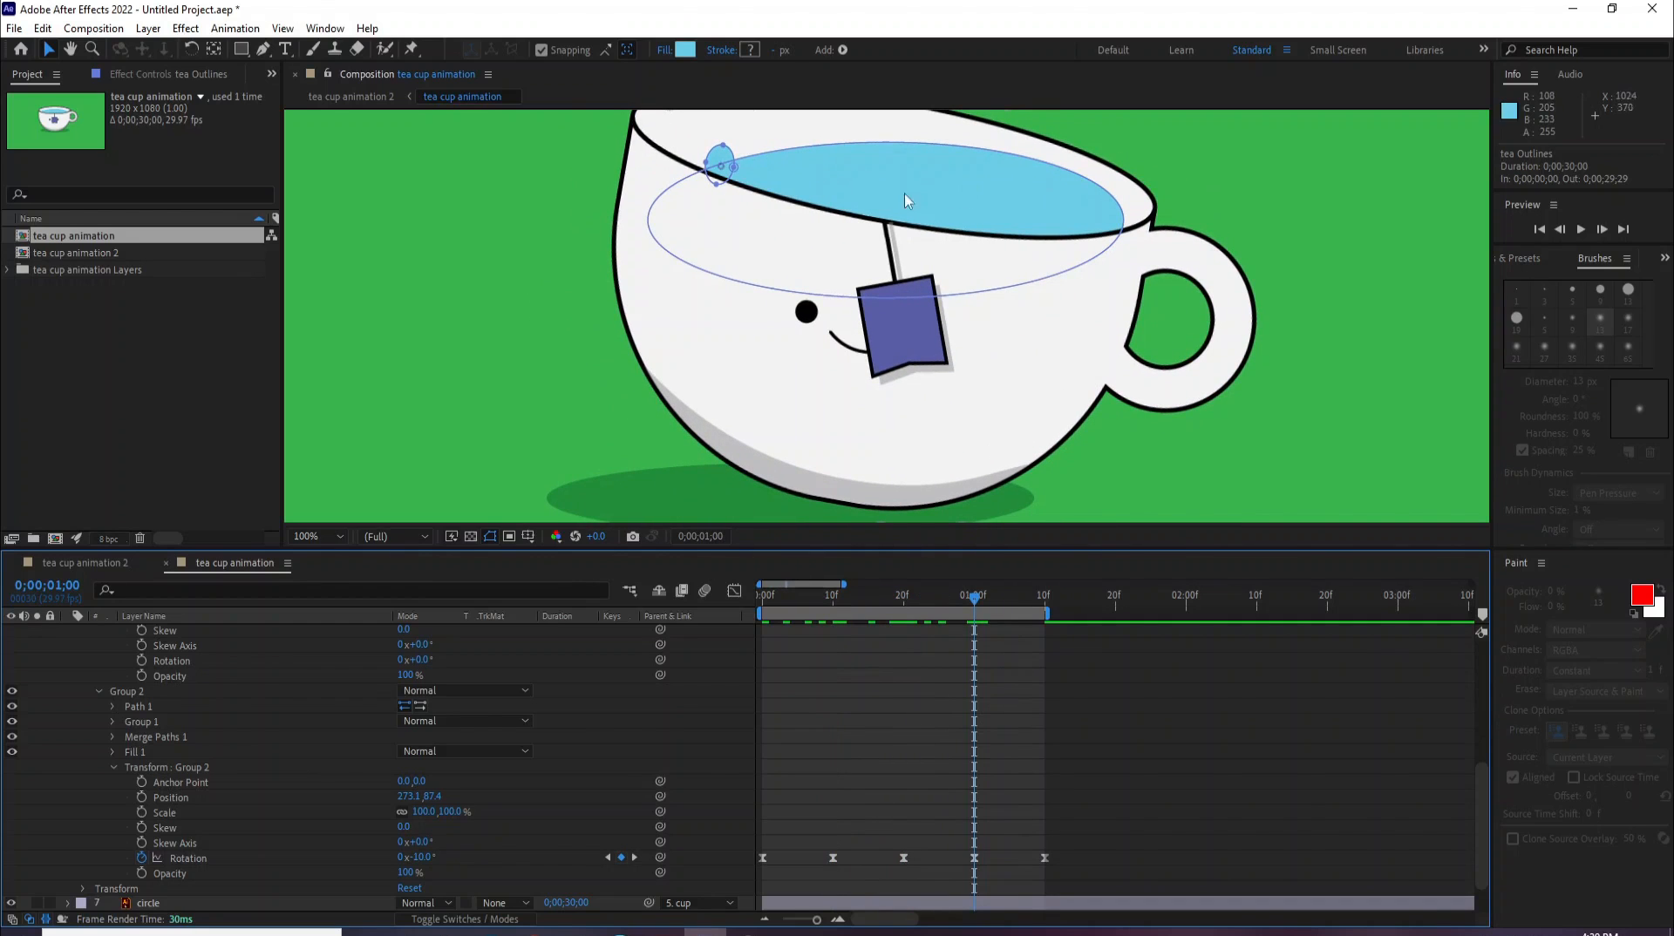
key("ctrl+z")
key("ctrl+z")
key("ctrl+z")
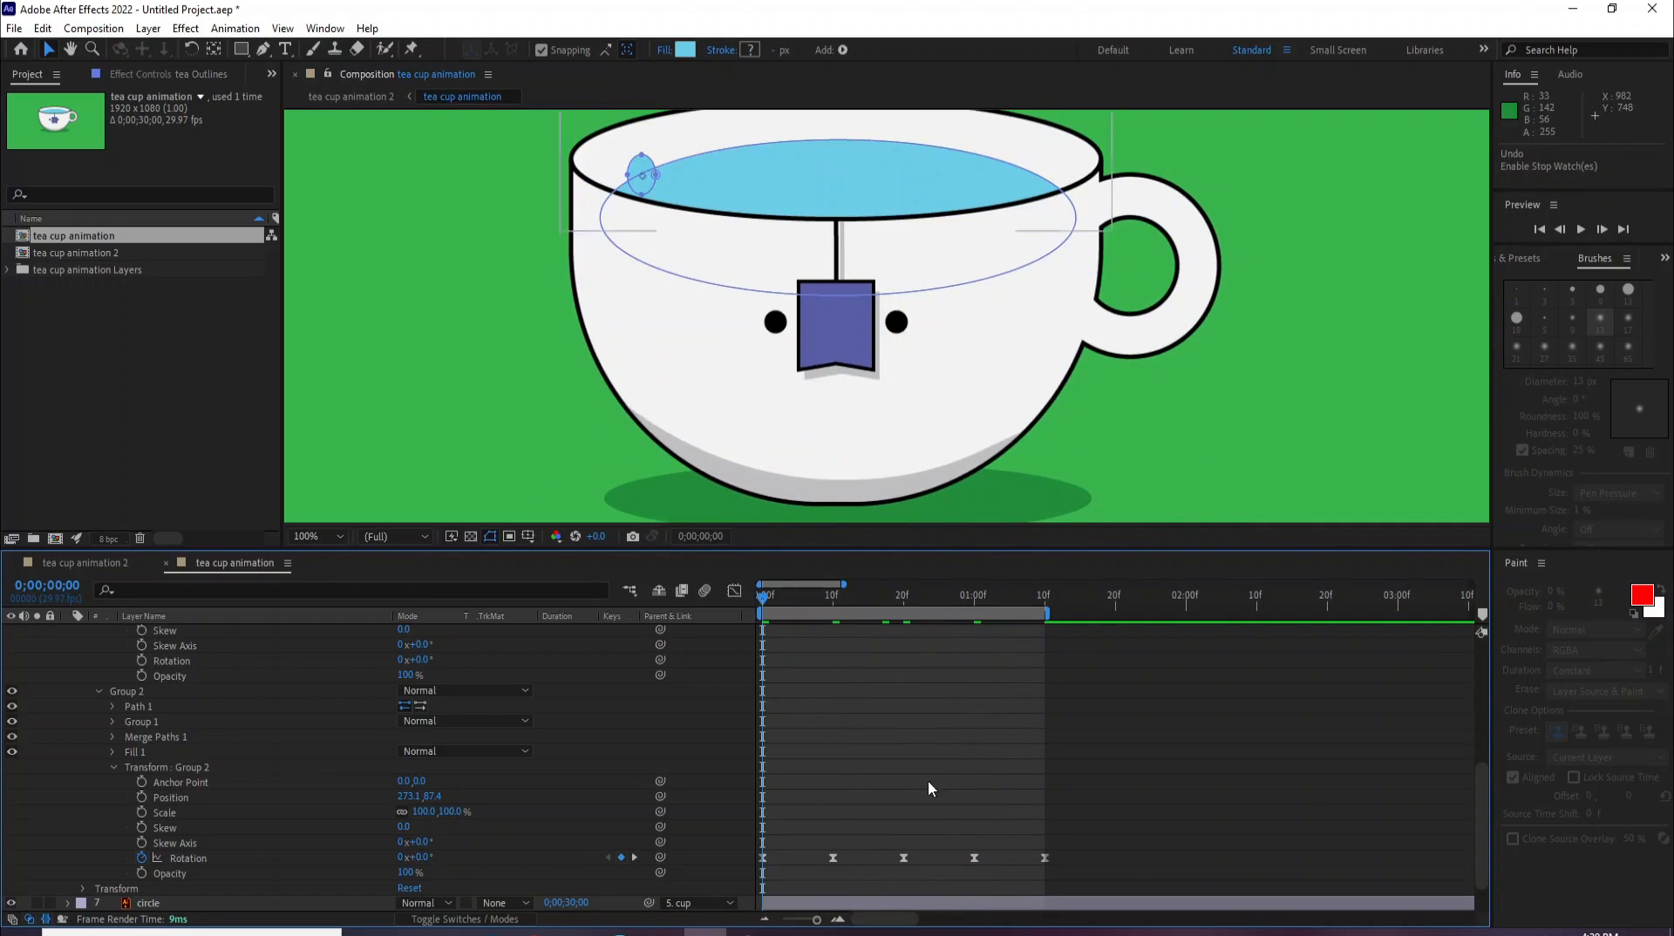
scroll(803, 714, "up", 4)
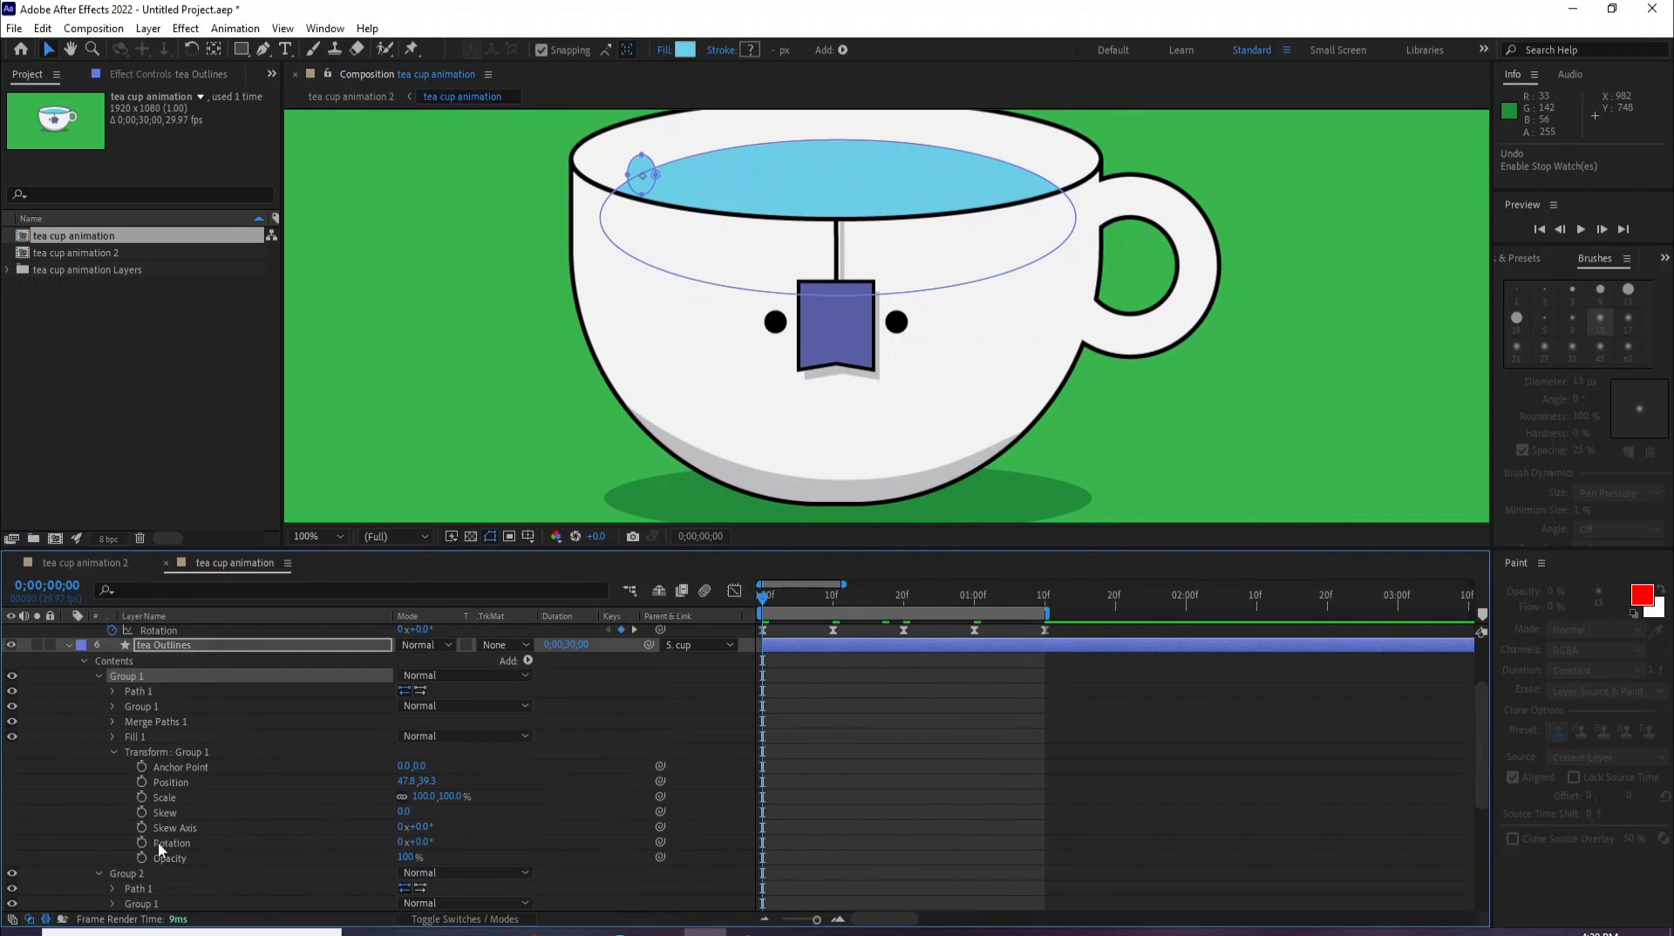
left_click(142, 782)
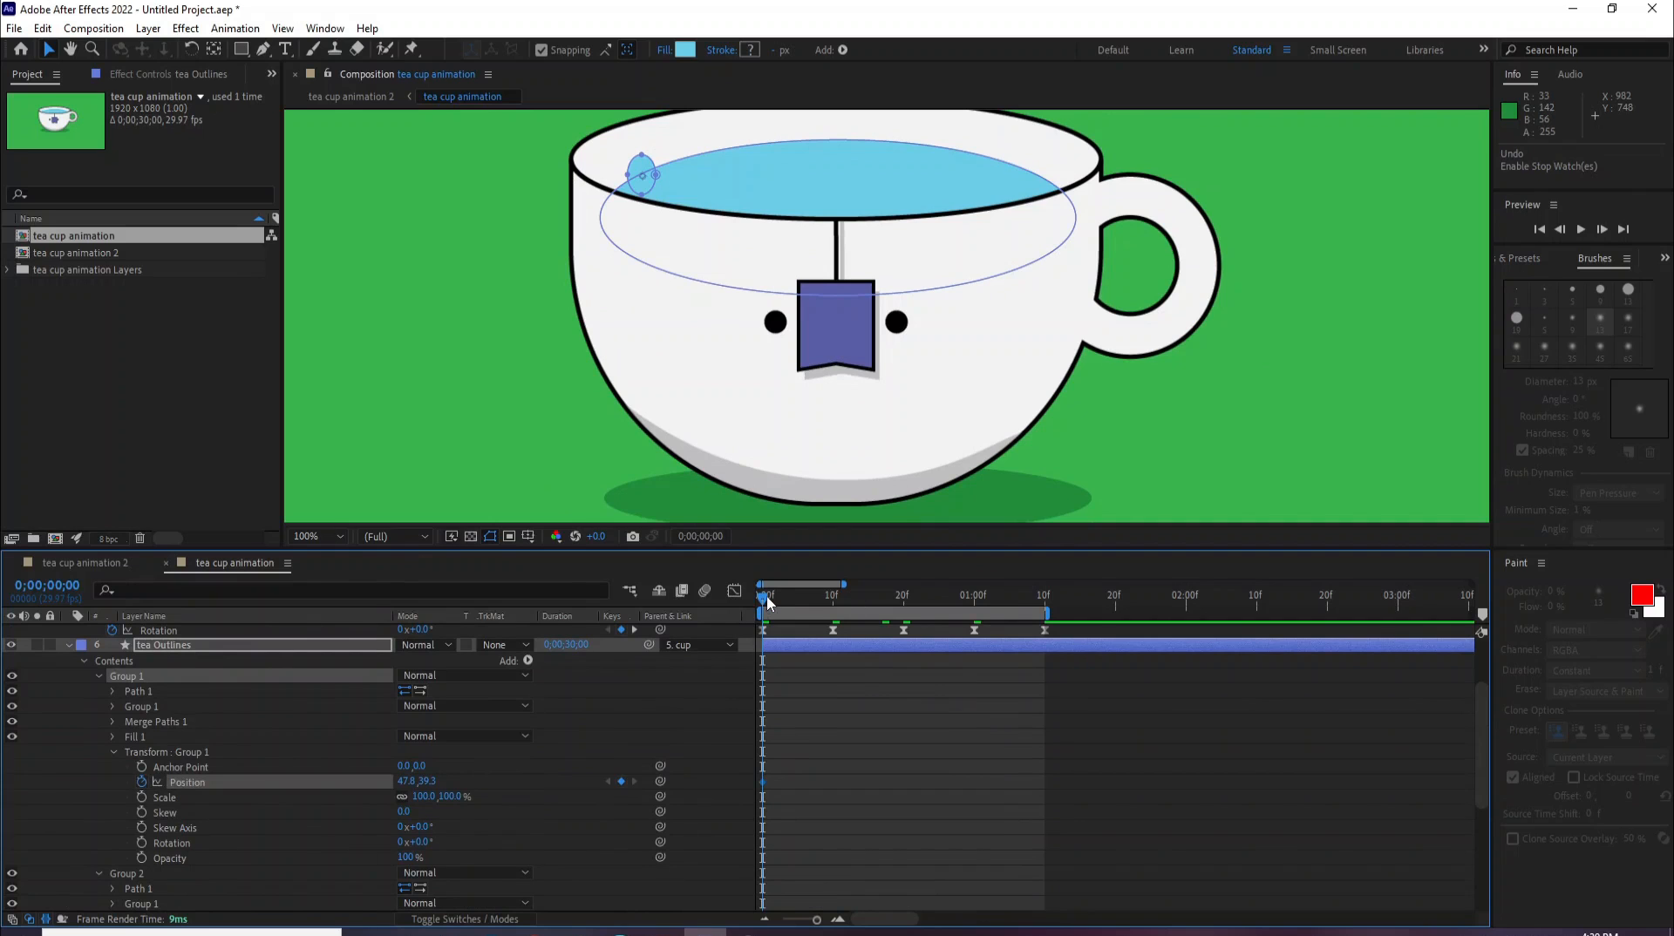
left_click_drag(767, 602, 833, 648)
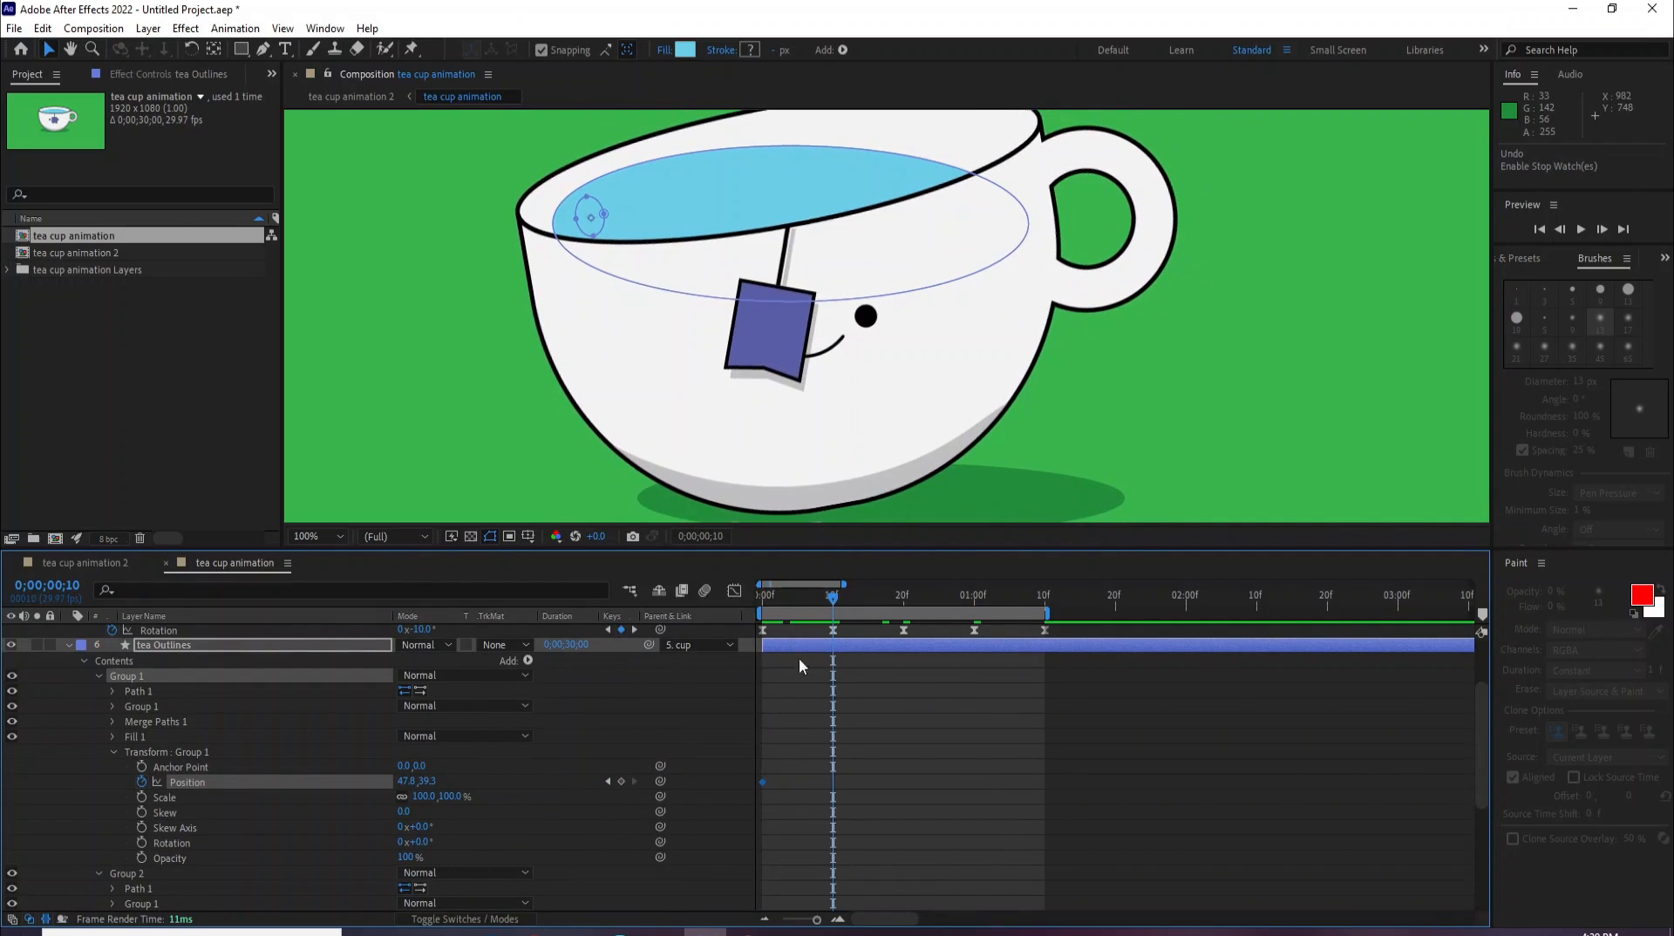
key("ctrl+z")
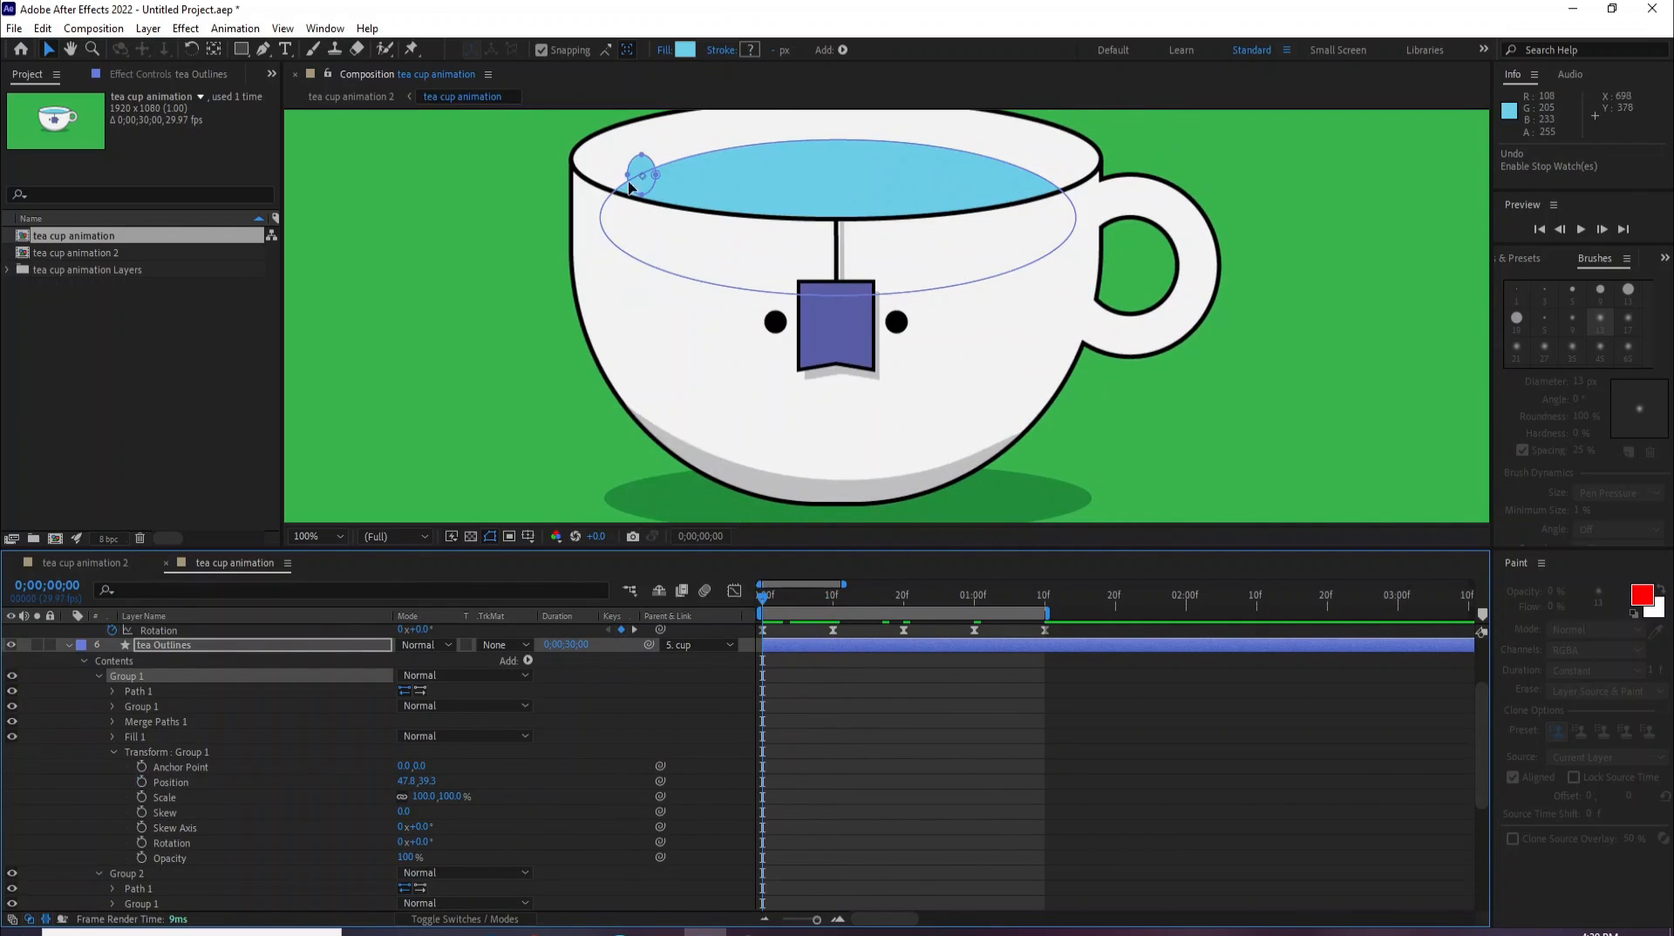
Step: Keyframe Group 1's Position at about 69.8, 65.3 on the first frame and about 26.0, 14.0 at 10 frames
left_click_drag(640, 180, 659, 203)
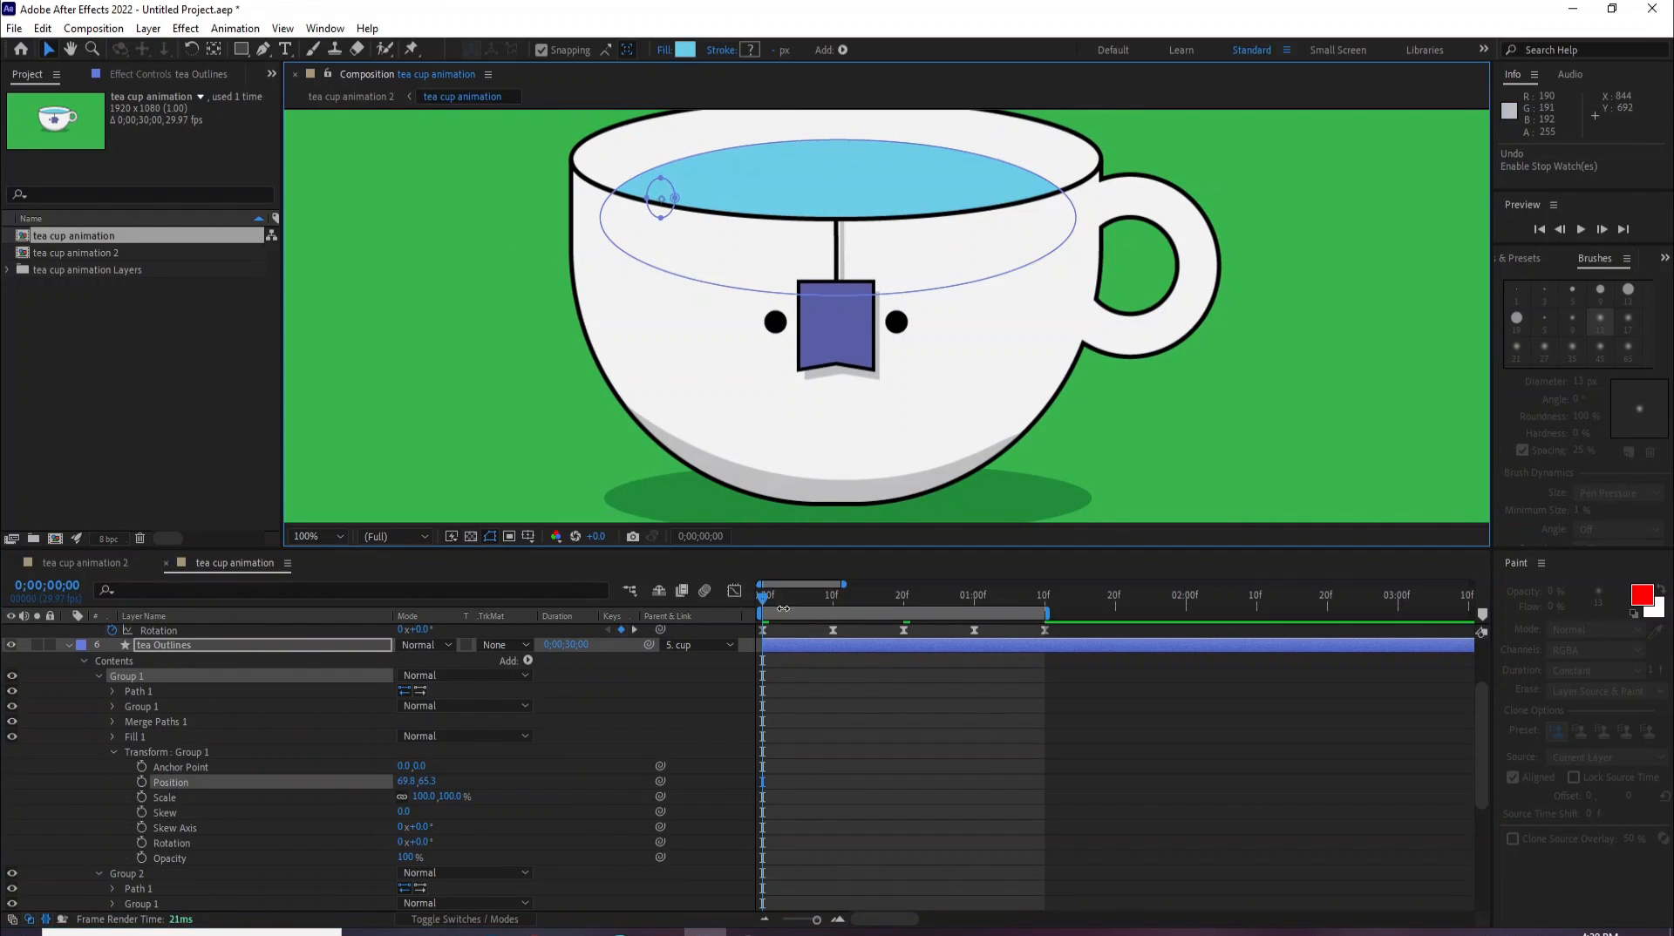
left_click(141, 782)
left_click_drag(764, 602, 833, 600)
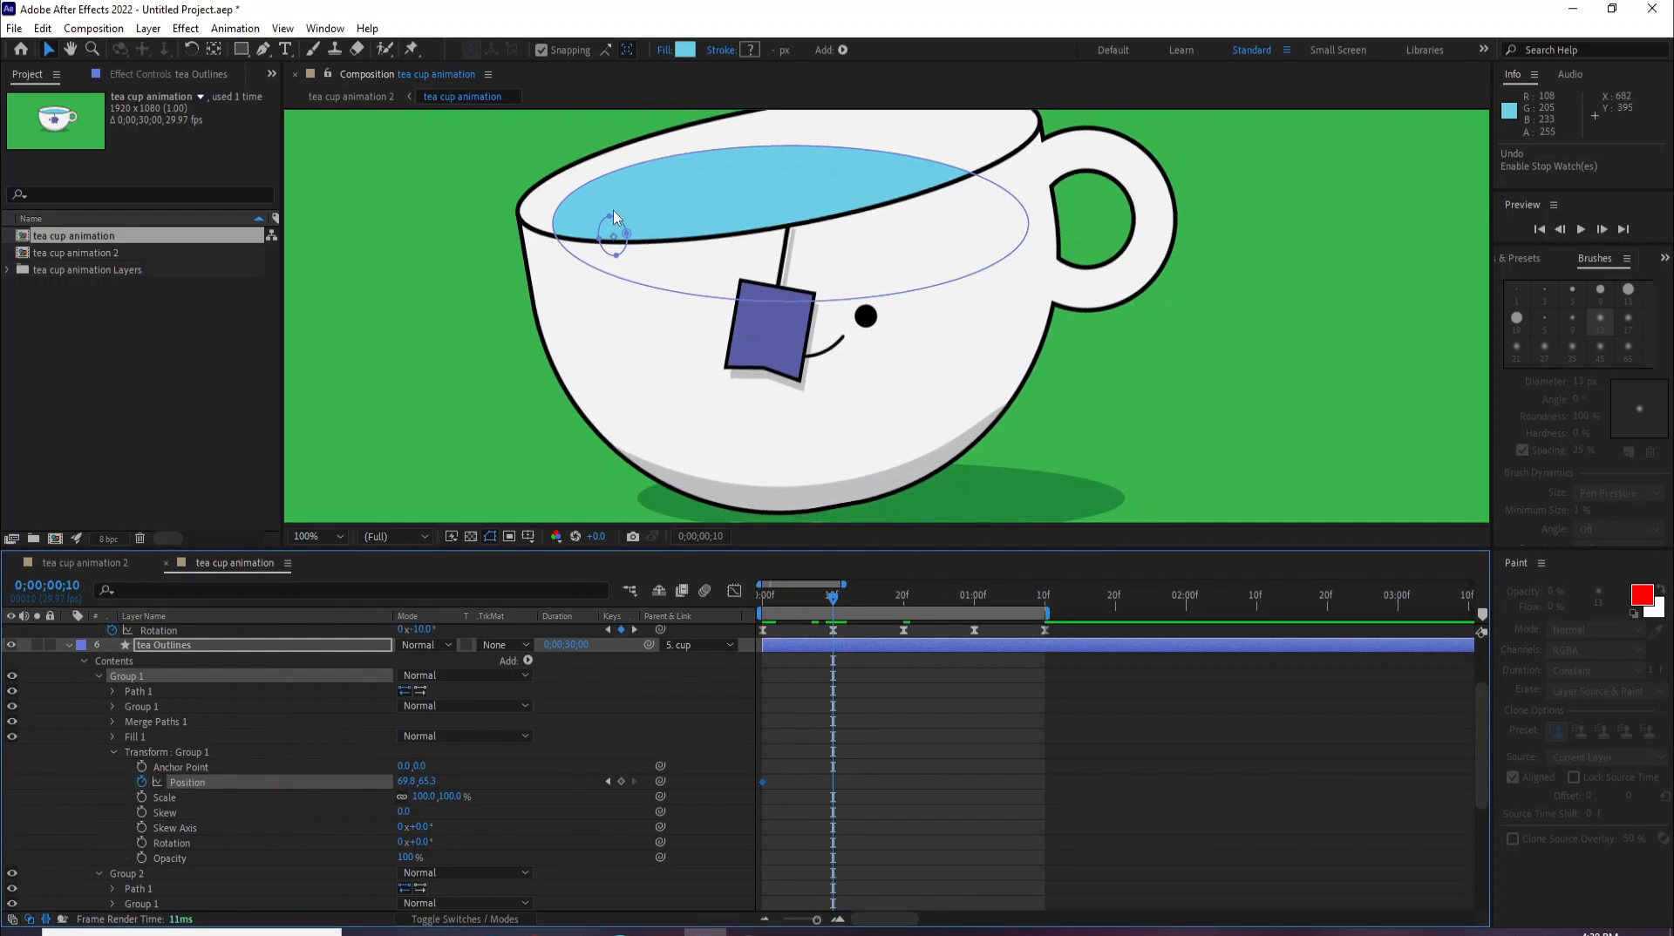
left_click_drag(560, 206, 572, 199)
Step: Move Group 1's drop to about 76.0, 66.0 at 20 frames and scrub through its motion
left_click_drag(832, 602, 904, 637)
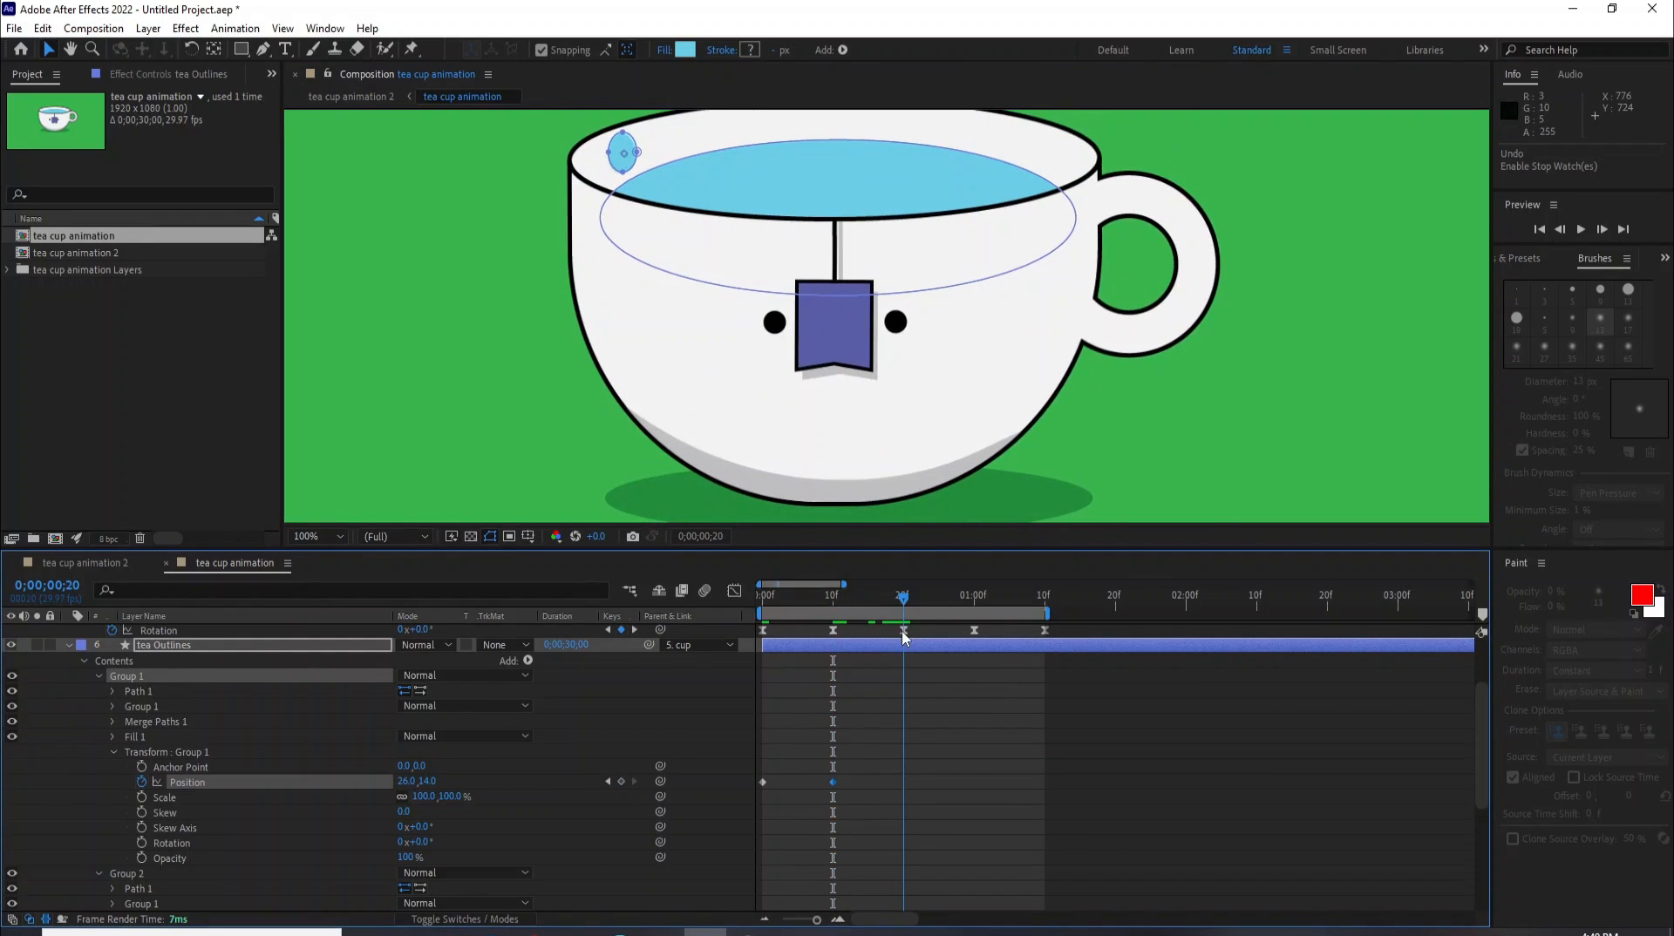
left_click_drag(623, 154, 664, 201)
left_click(764, 598)
left_click_drag(765, 601, 891, 681)
key("Page_Up")
Step: Apply Easy Ease to all three of Group 1's Position keyframes
left_click_drag(940, 765, 749, 813)
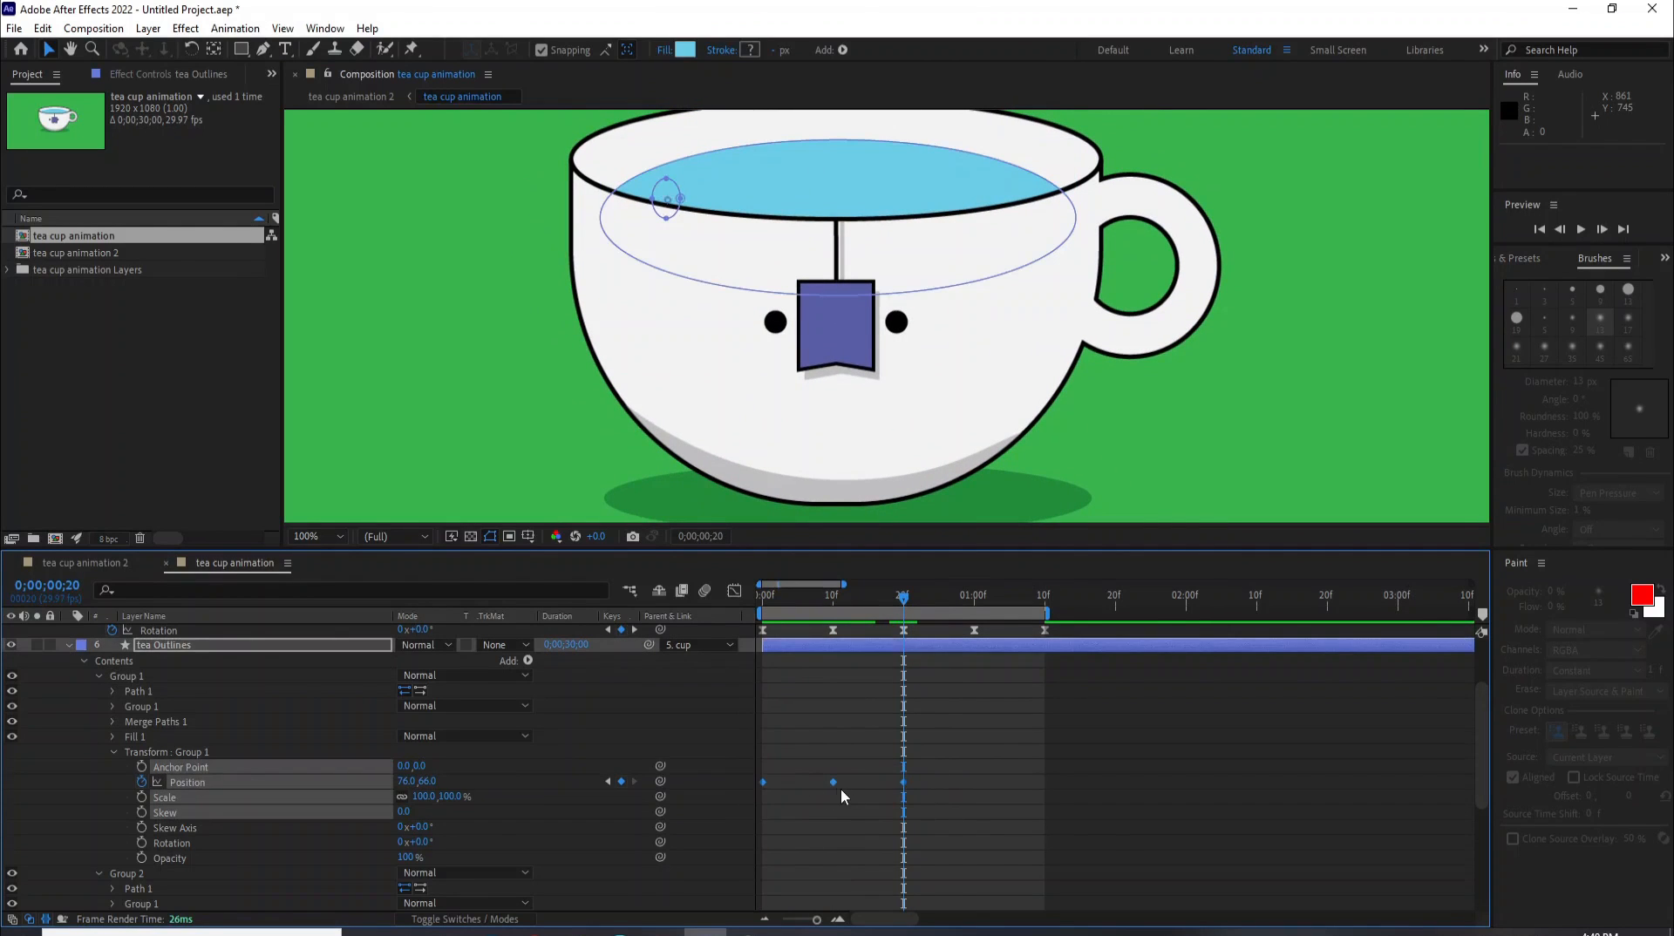
right_click(833, 782)
mouse_move(933, 774)
left_click(1081, 828)
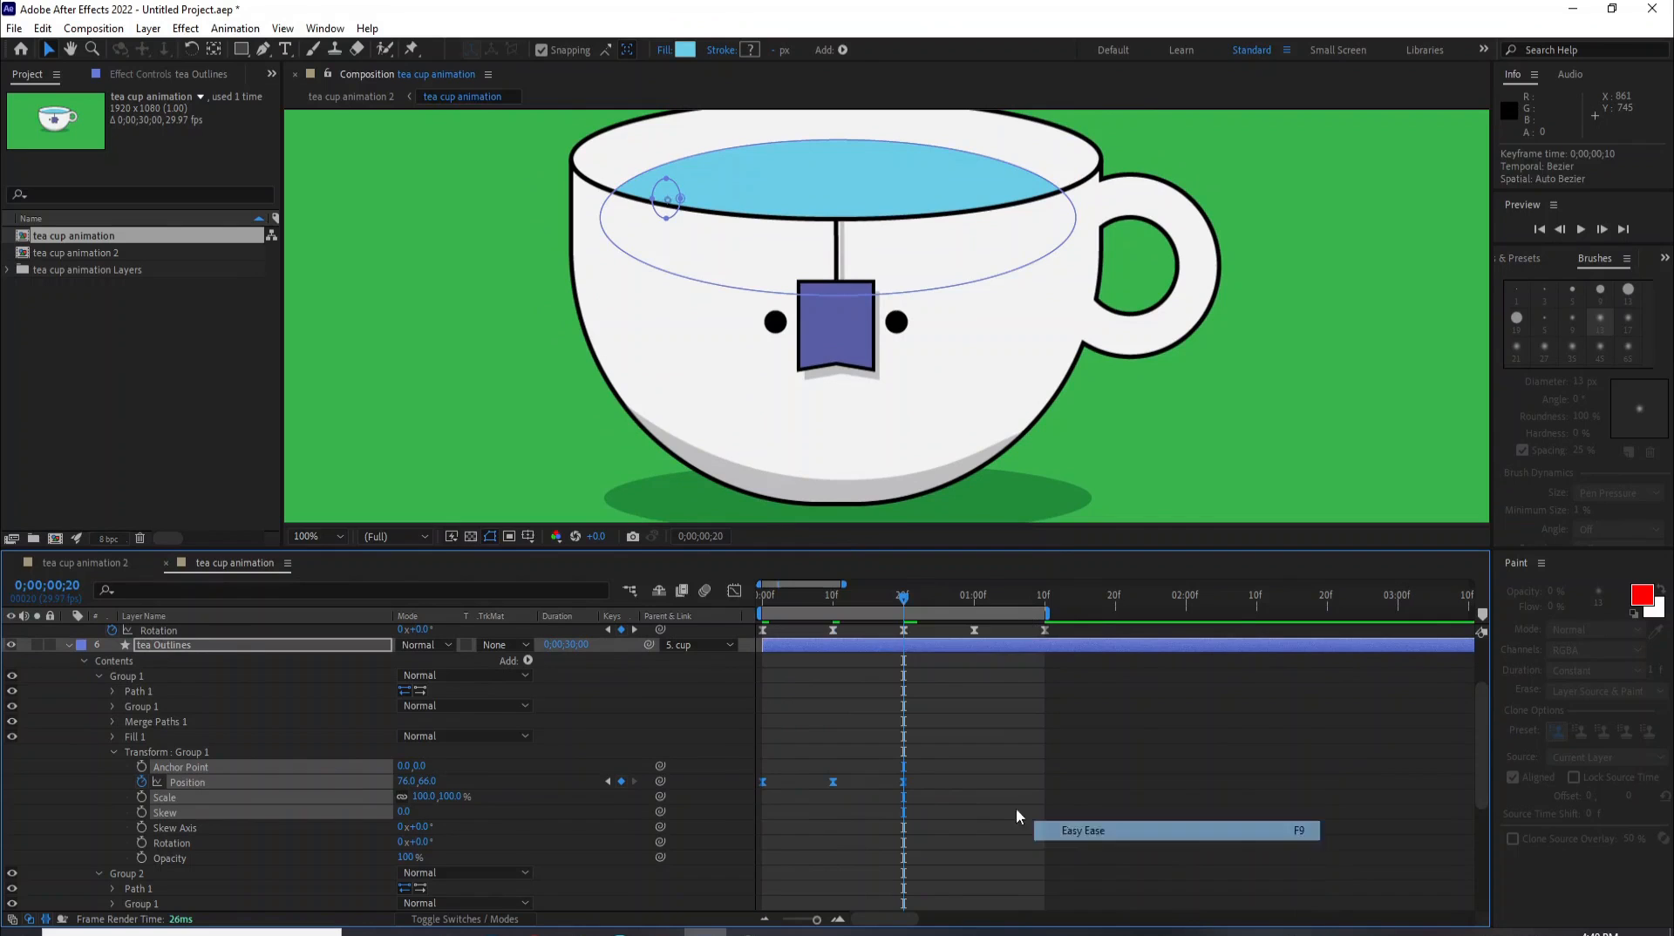
Step: Duplicate Group 1 inside tea Outlines and show only the layer's keyframed properties
left_click(167, 646)
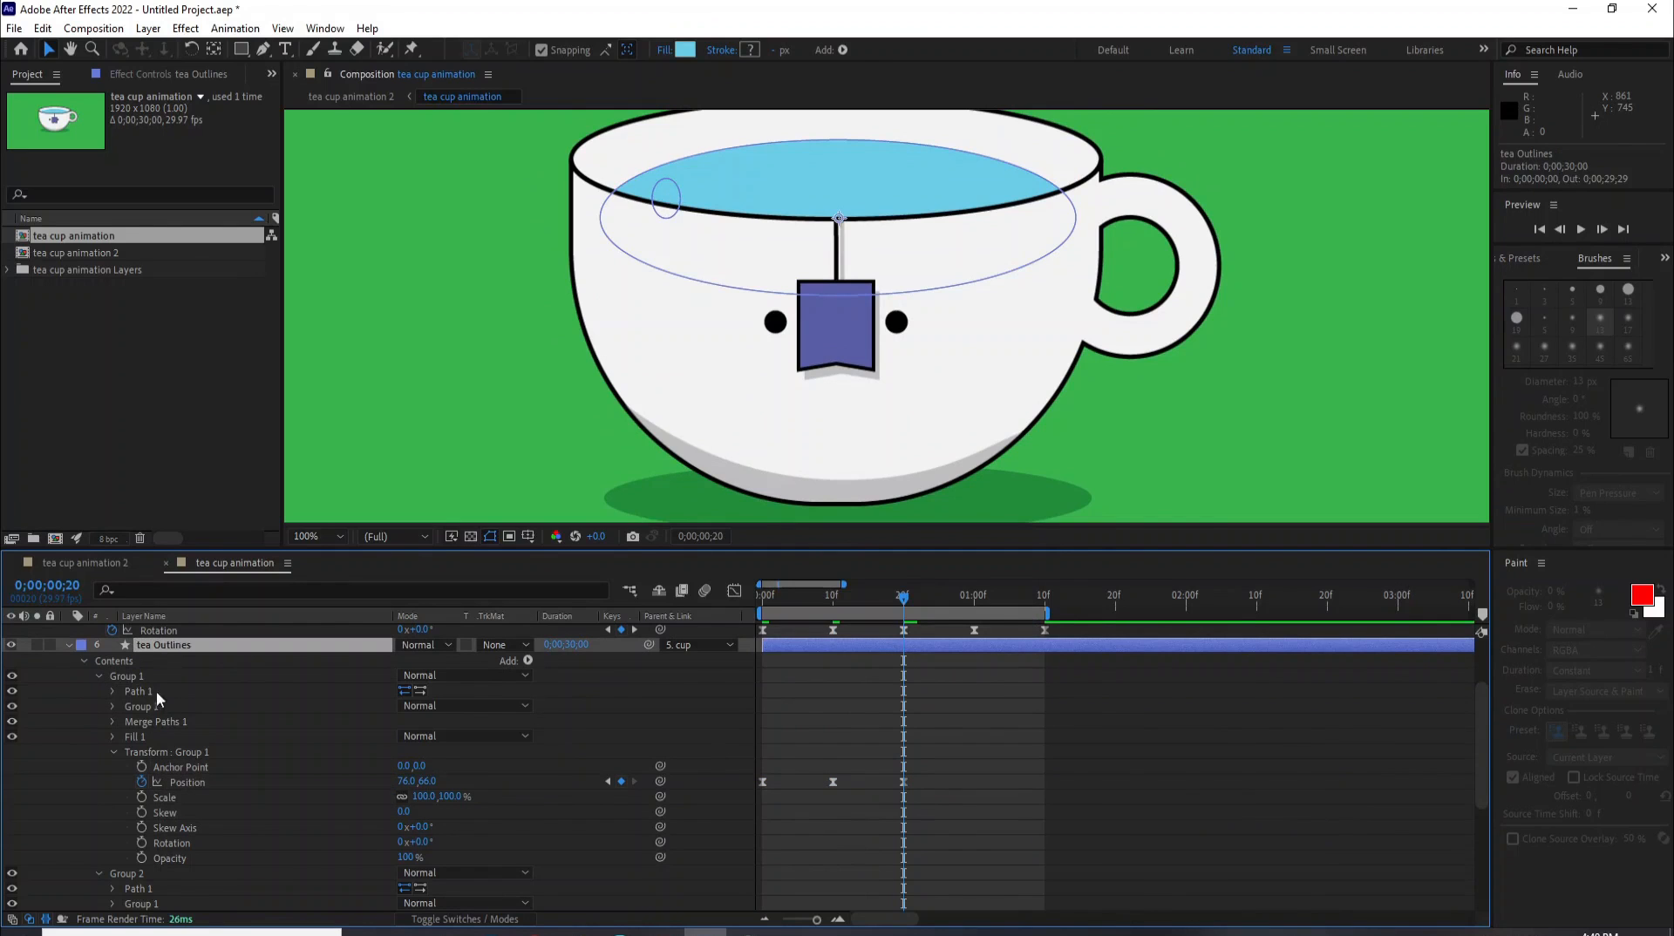
left_click(126, 678)
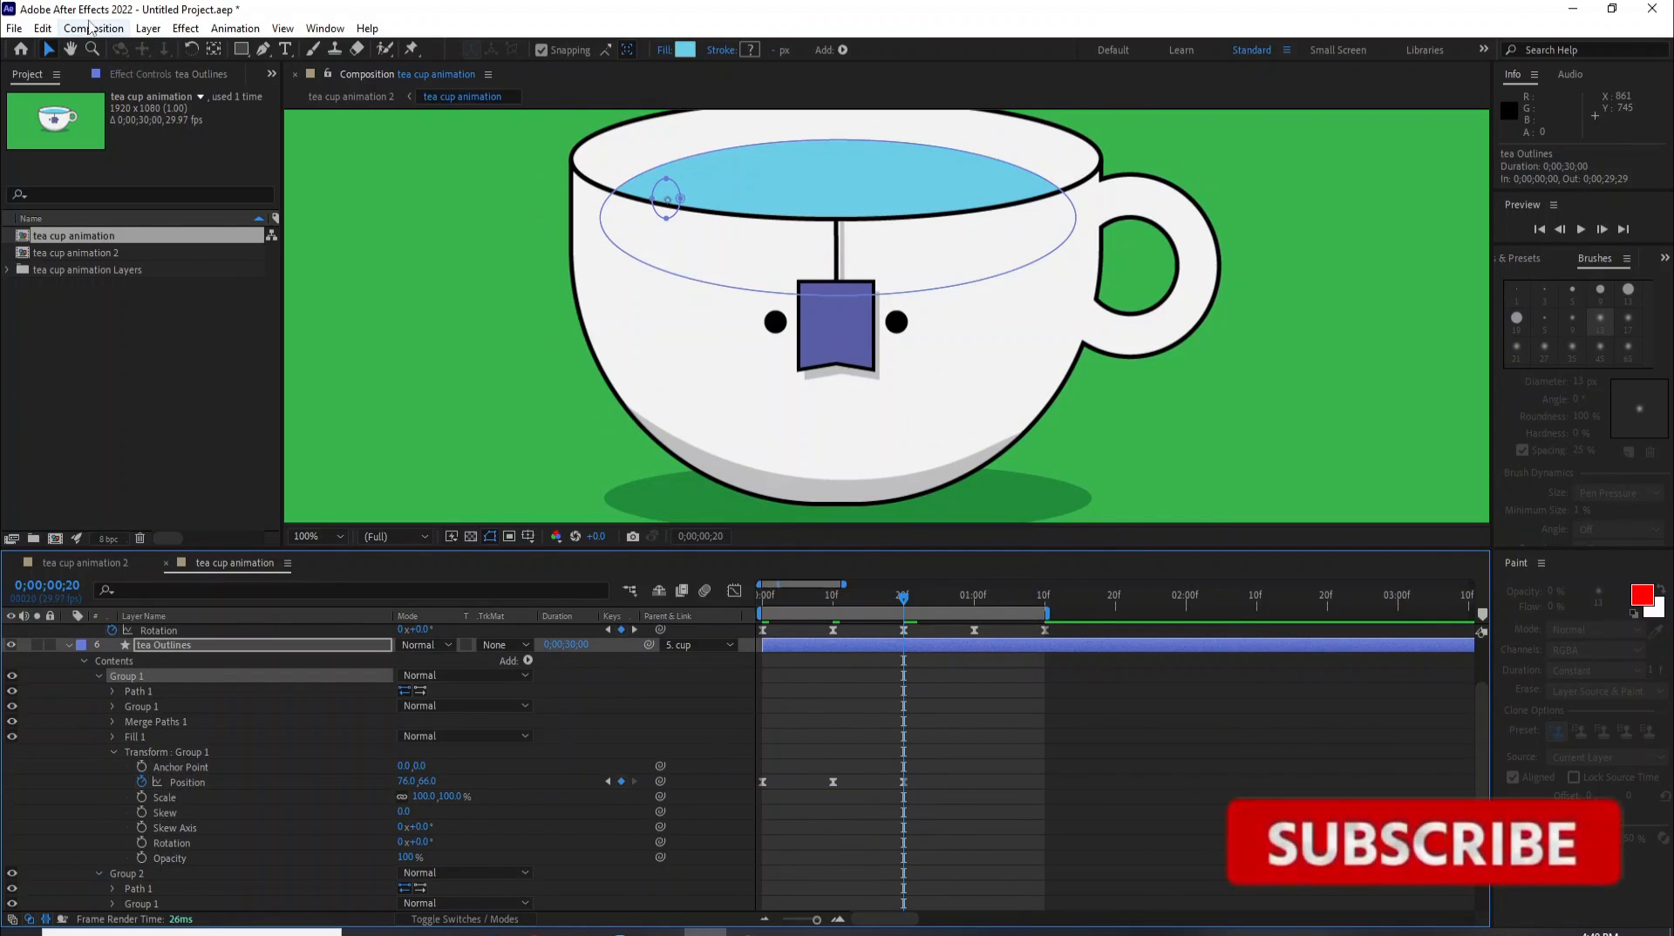
left_click(43, 28)
left_click(87, 260)
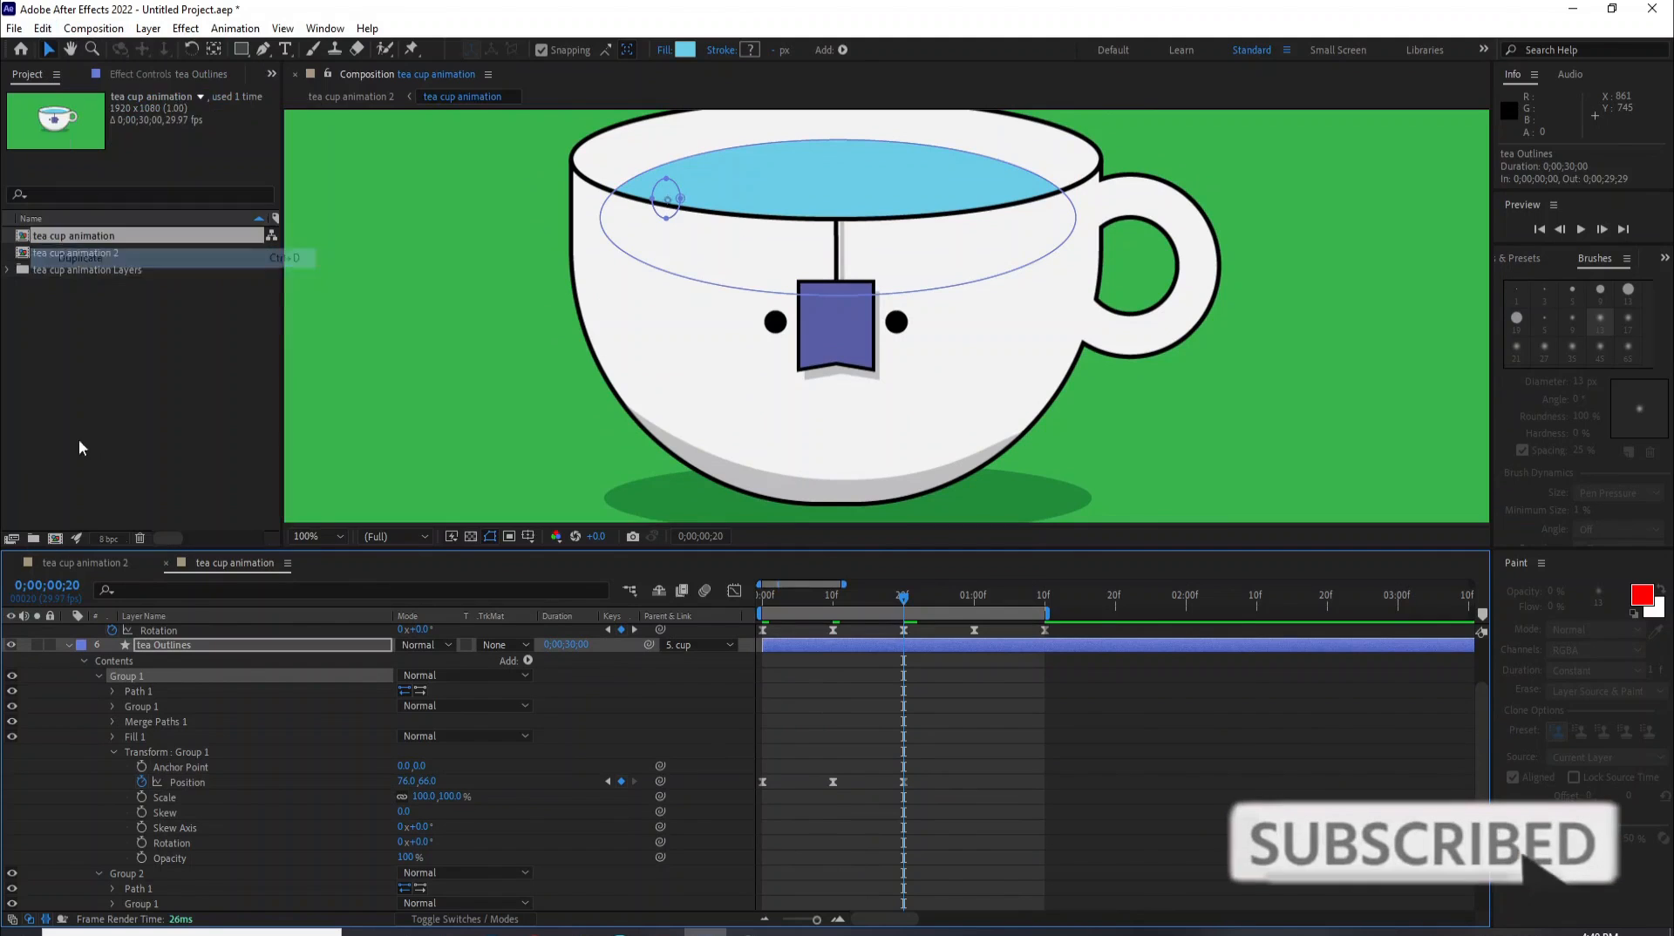
left_click(150, 644)
key("u")
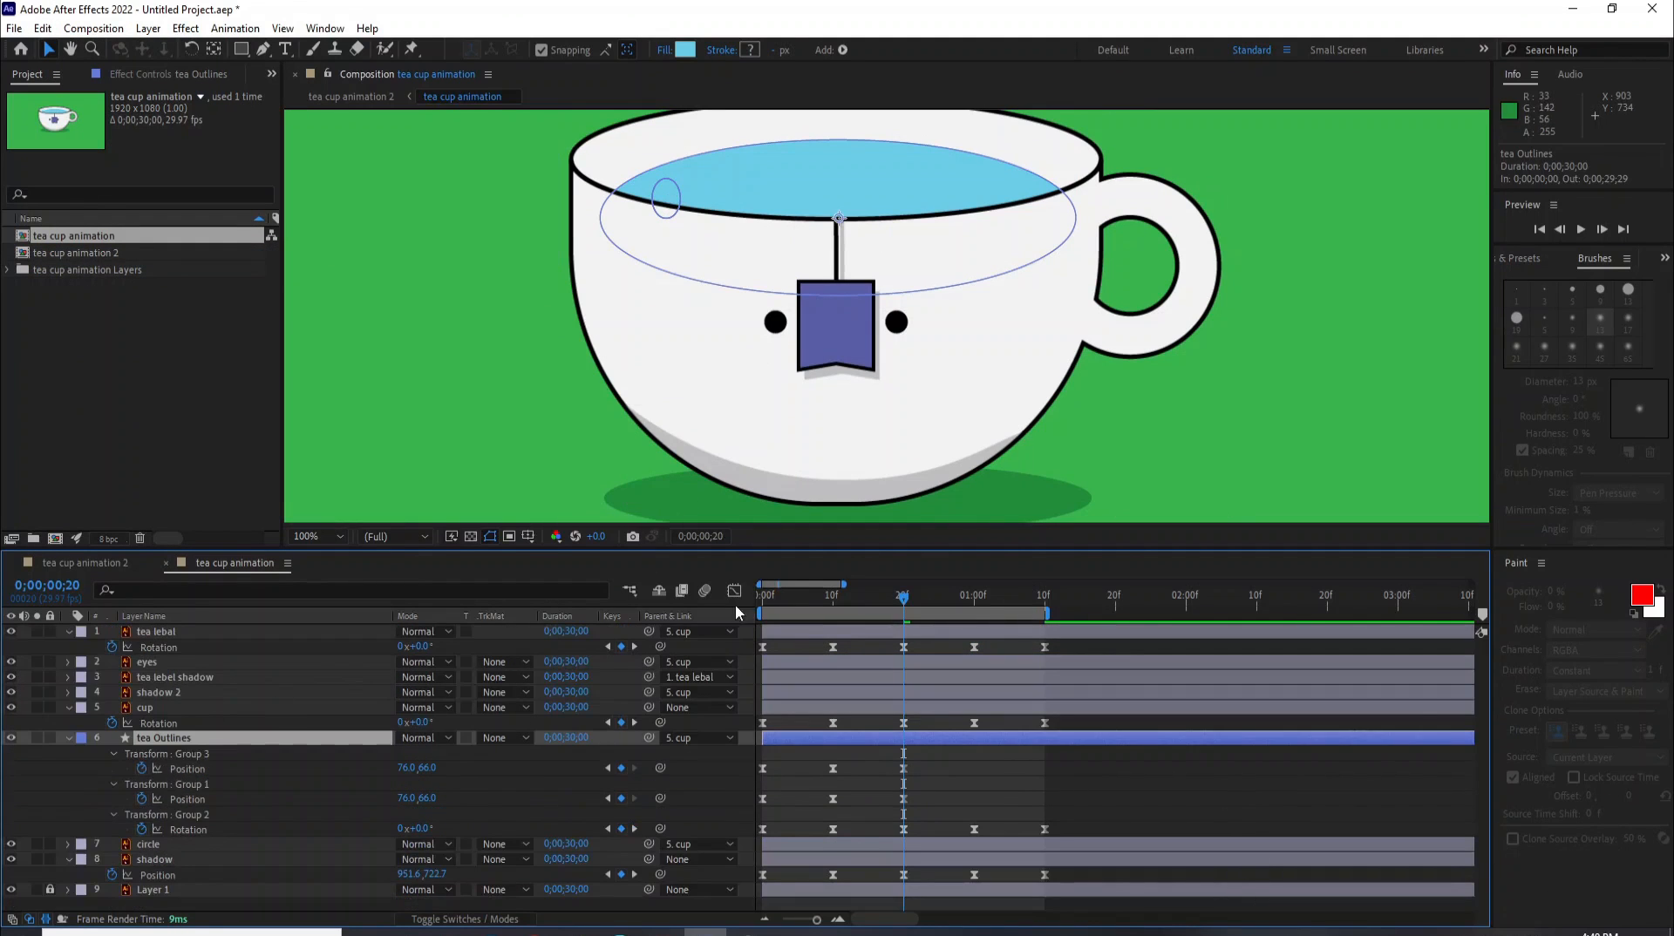
Step: Preview the animation and return to the first frame
key("space")
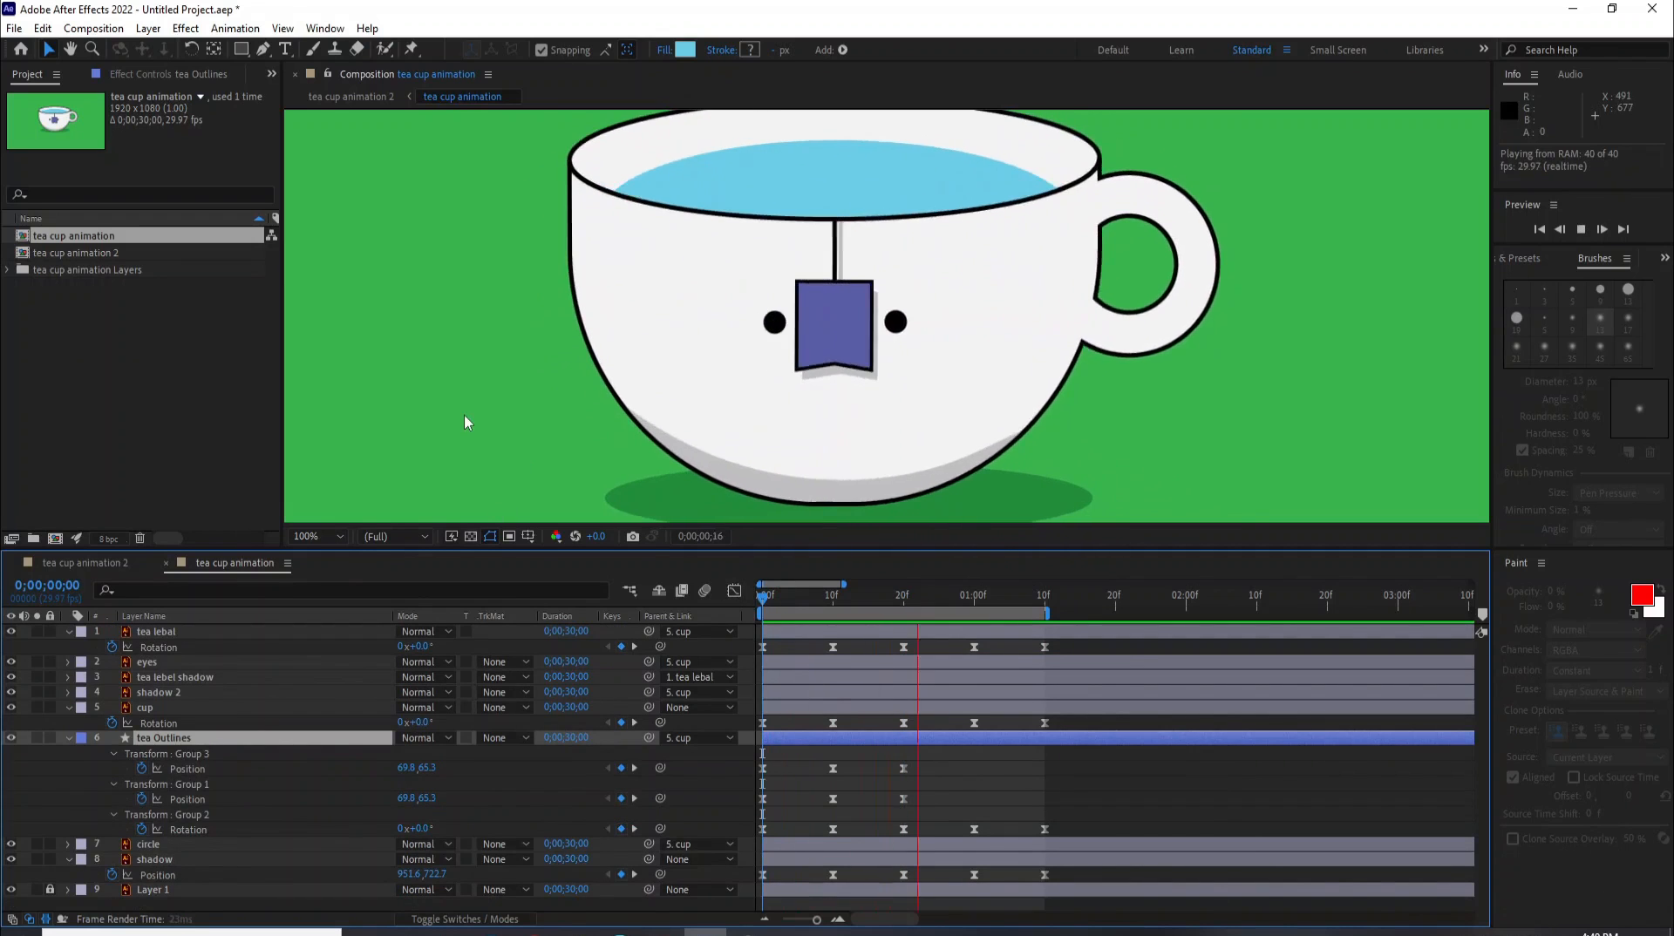
key("space")
left_click(763, 603)
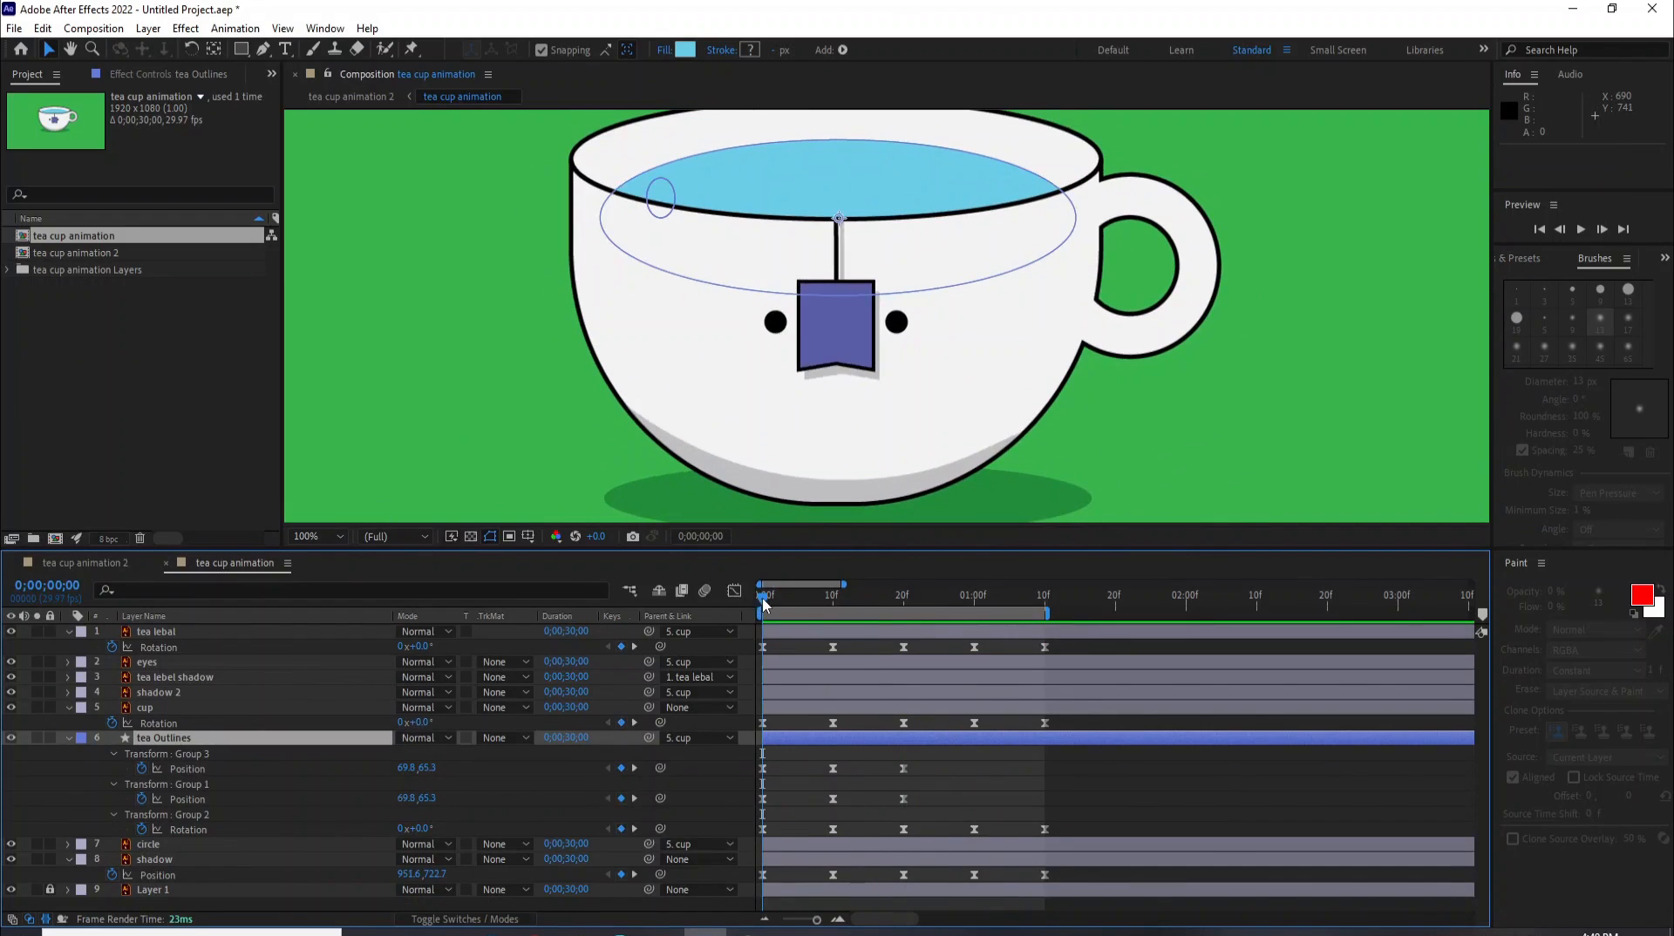
Step: Delete Group 3's Position keyframes at 10 and 20 frames
left_click(194, 795)
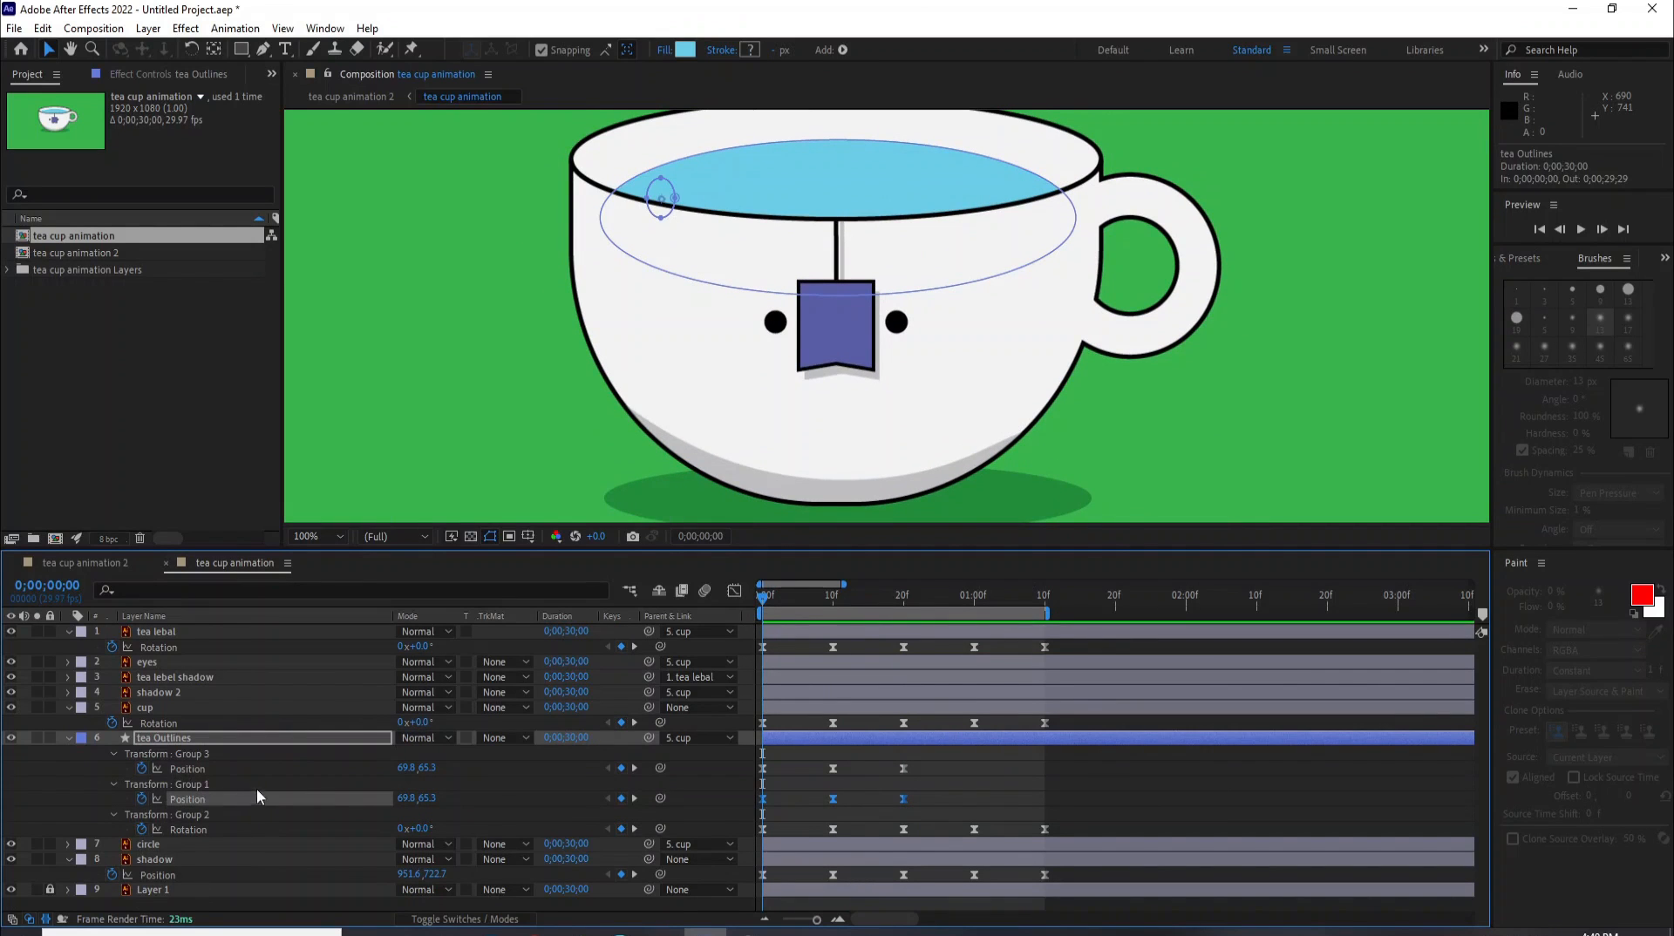
left_click(206, 760)
left_click_drag(924, 755, 817, 784)
key("Delete")
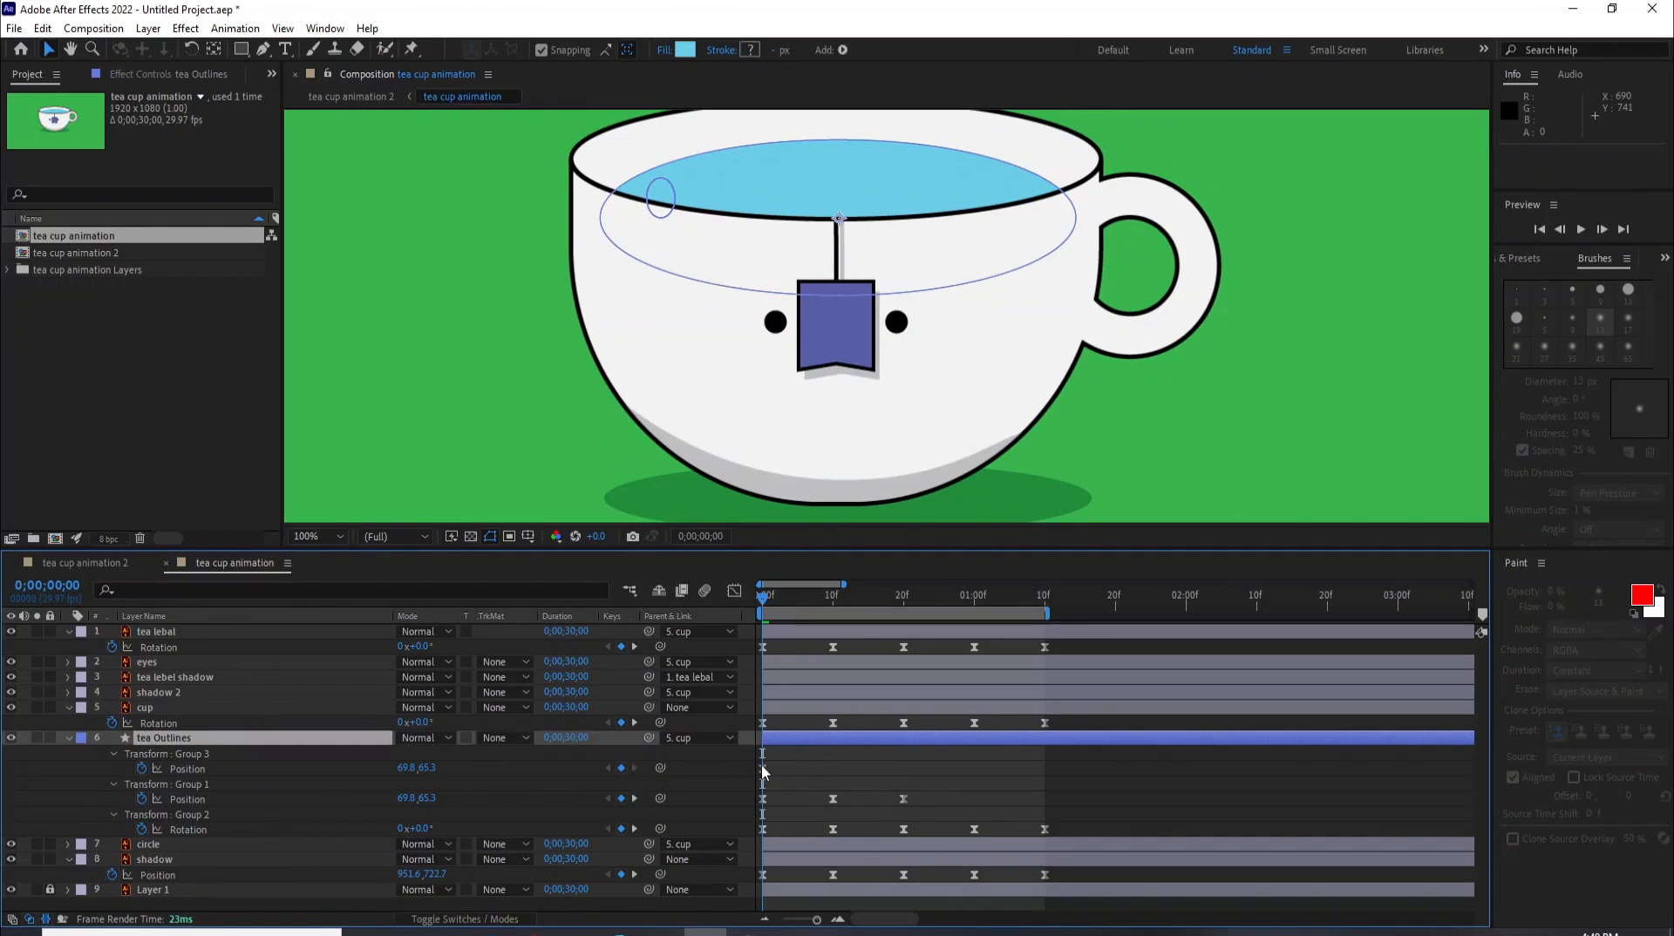
Step: Adjust Group 1's Position at 10 frames to about 20.6, 16.0, beside the tea's raised edge
left_click(225, 799)
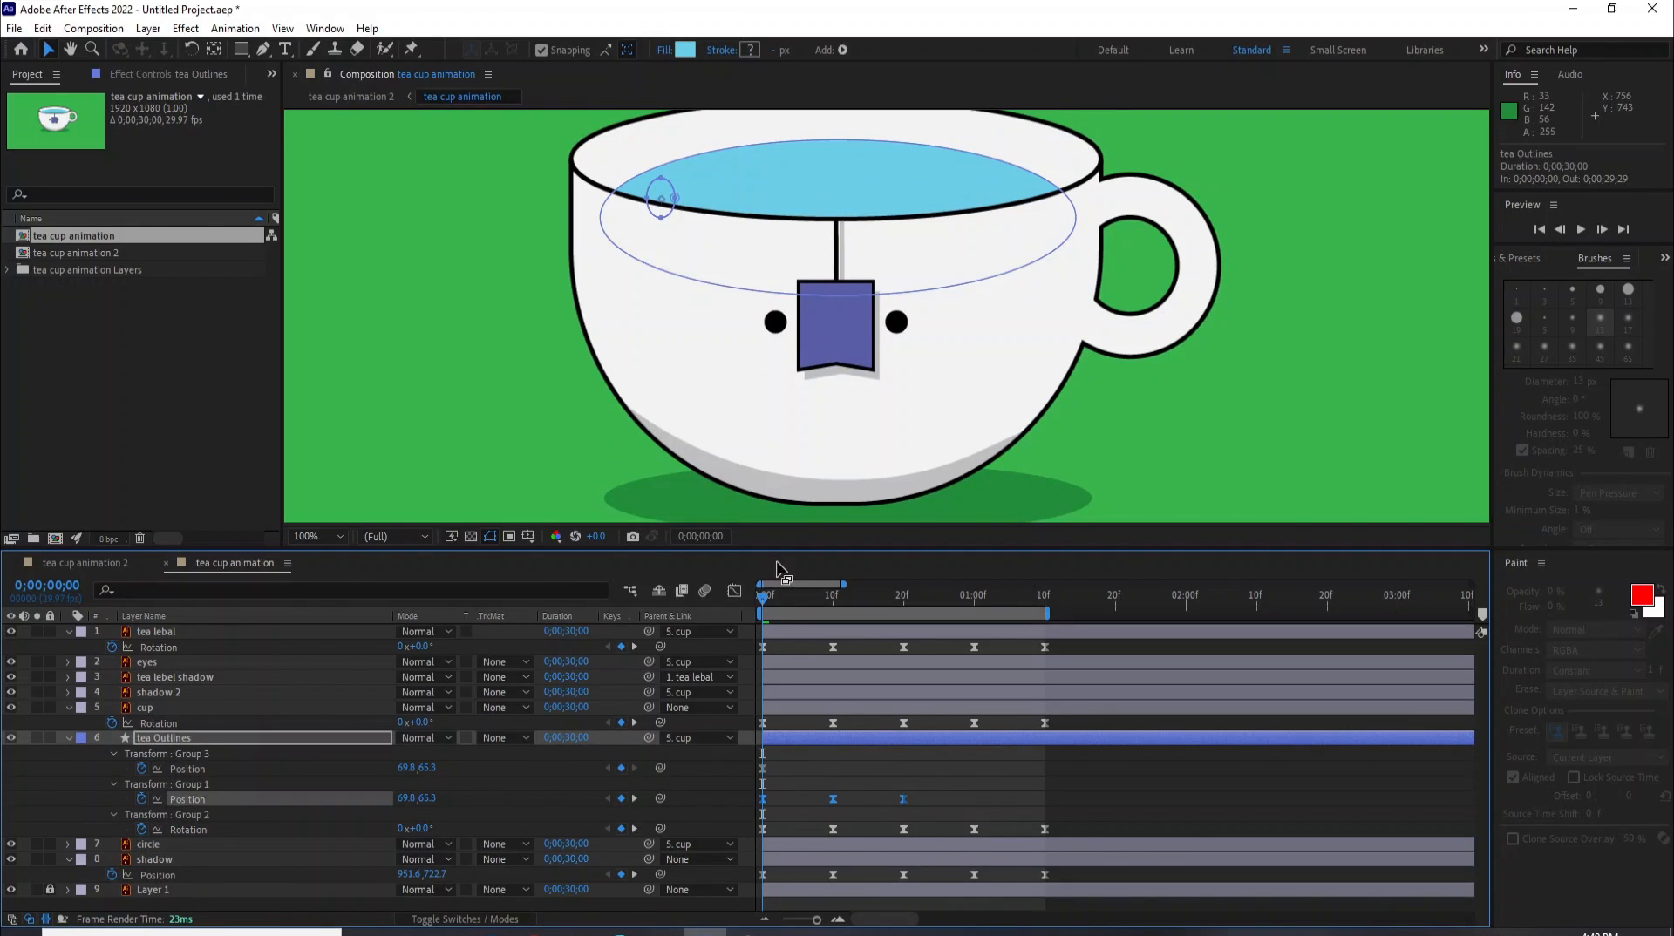
left_click_drag(792, 614, 833, 642)
left_click_drag(570, 202, 567, 216)
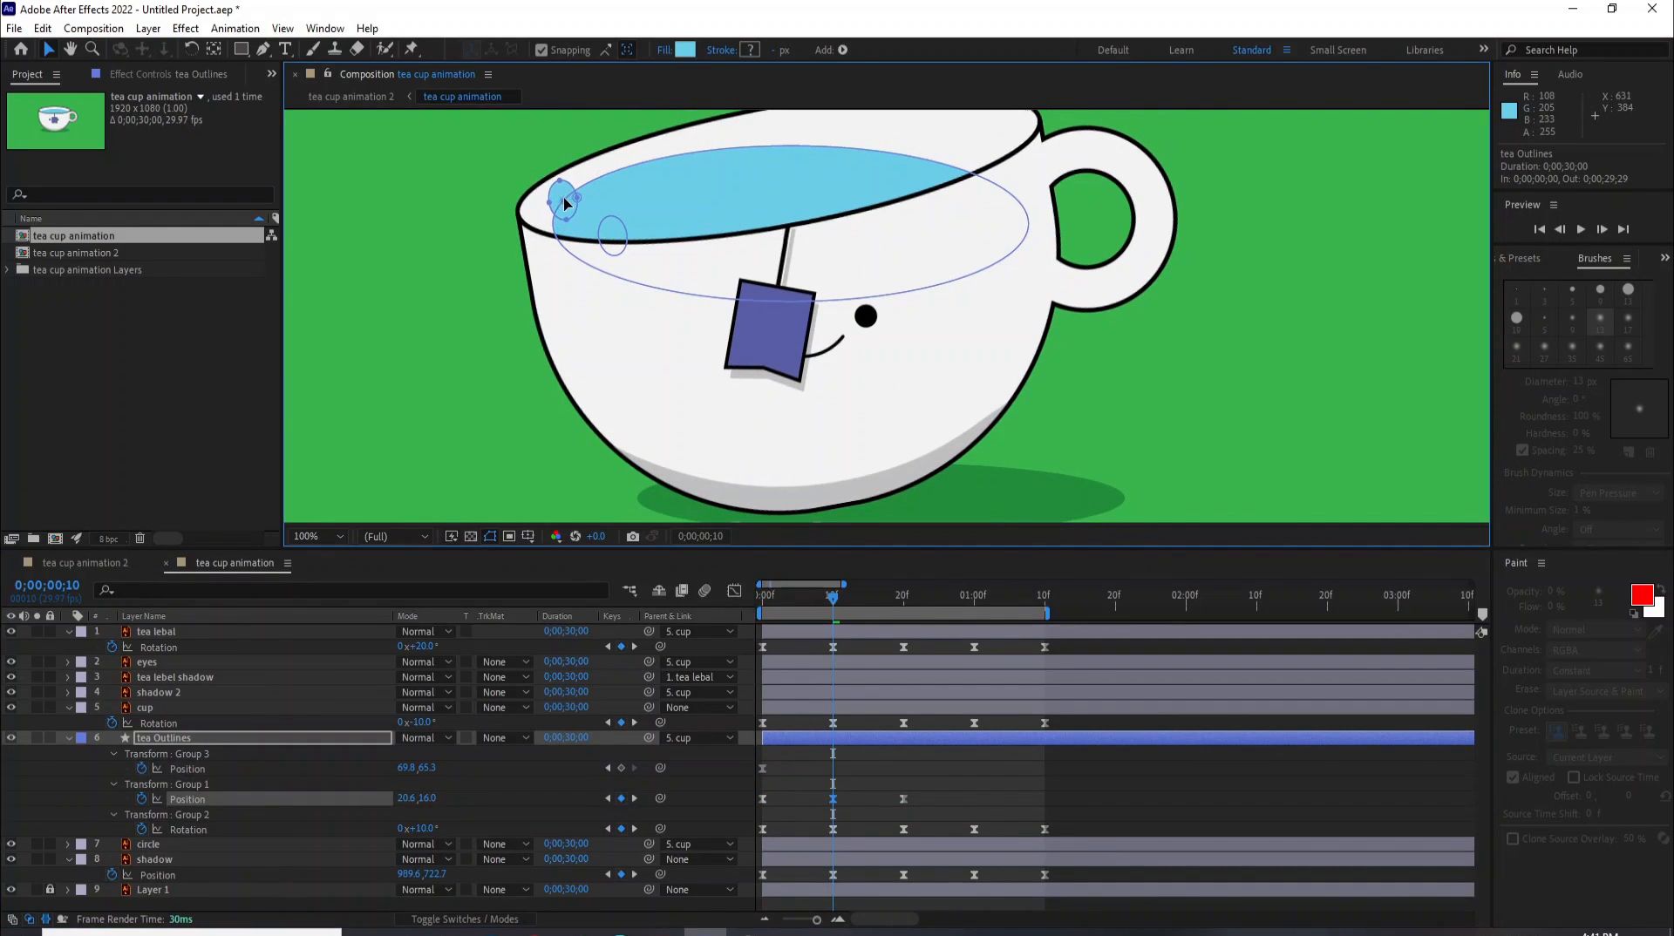
Step: Remove Group 3's remaining Position keyframe and start new Position keyframes at 20 frames with the drop at about 462.2, 84.9
left_click_drag(871, 620, 972, 696)
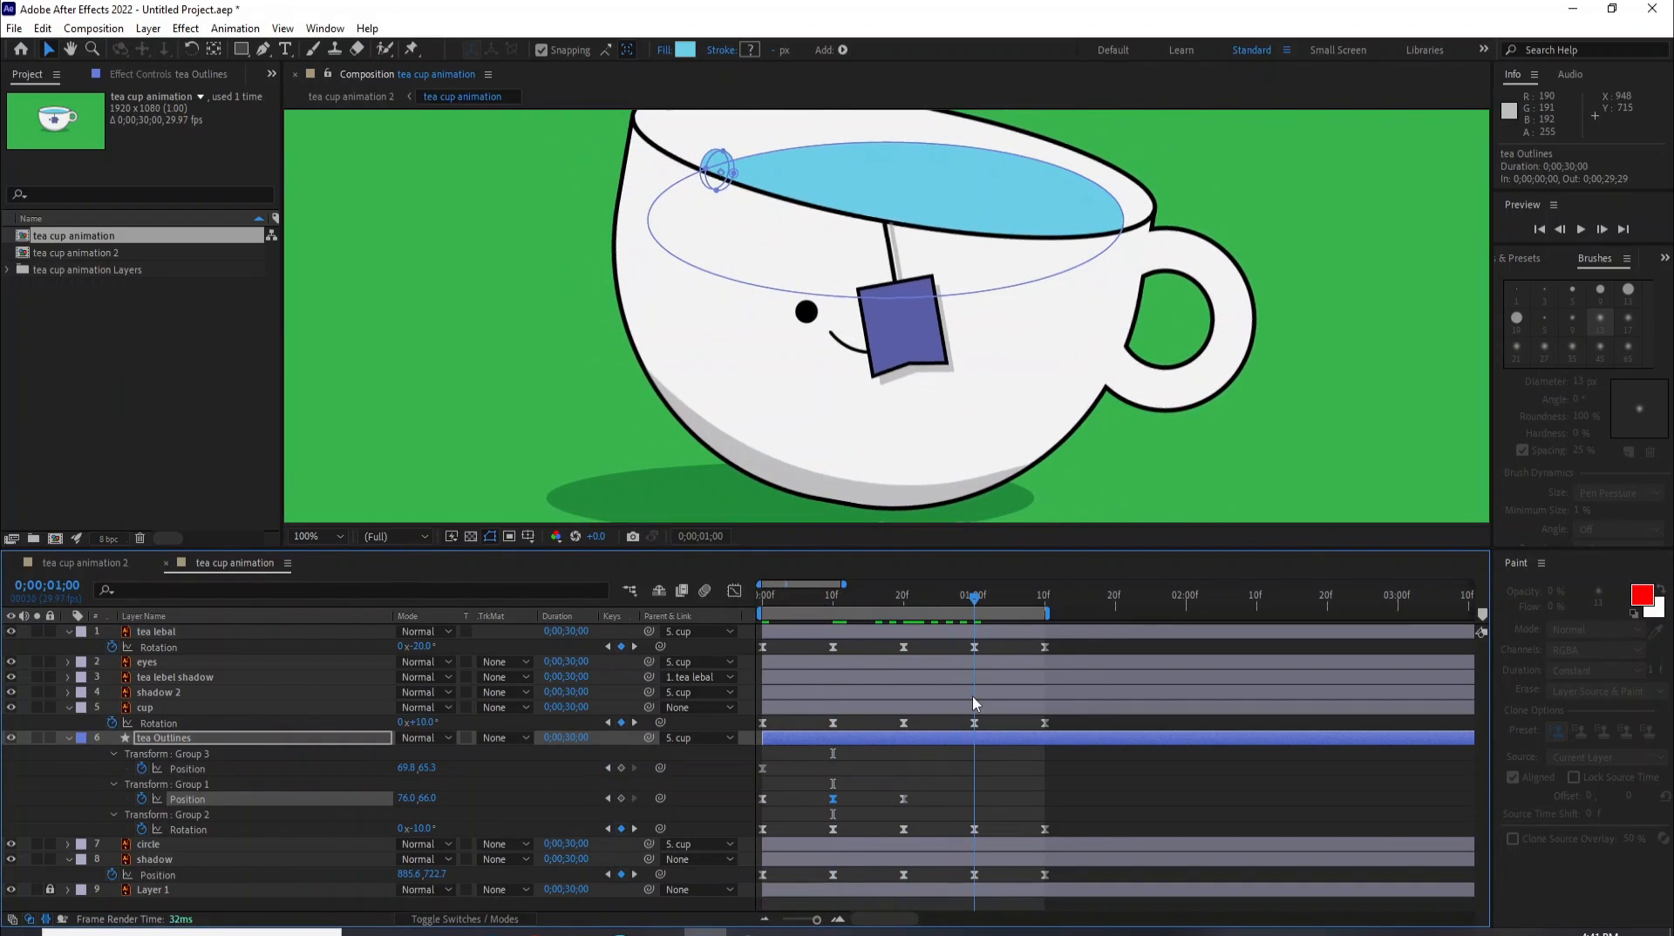
left_click(903, 798)
left_click(903, 600)
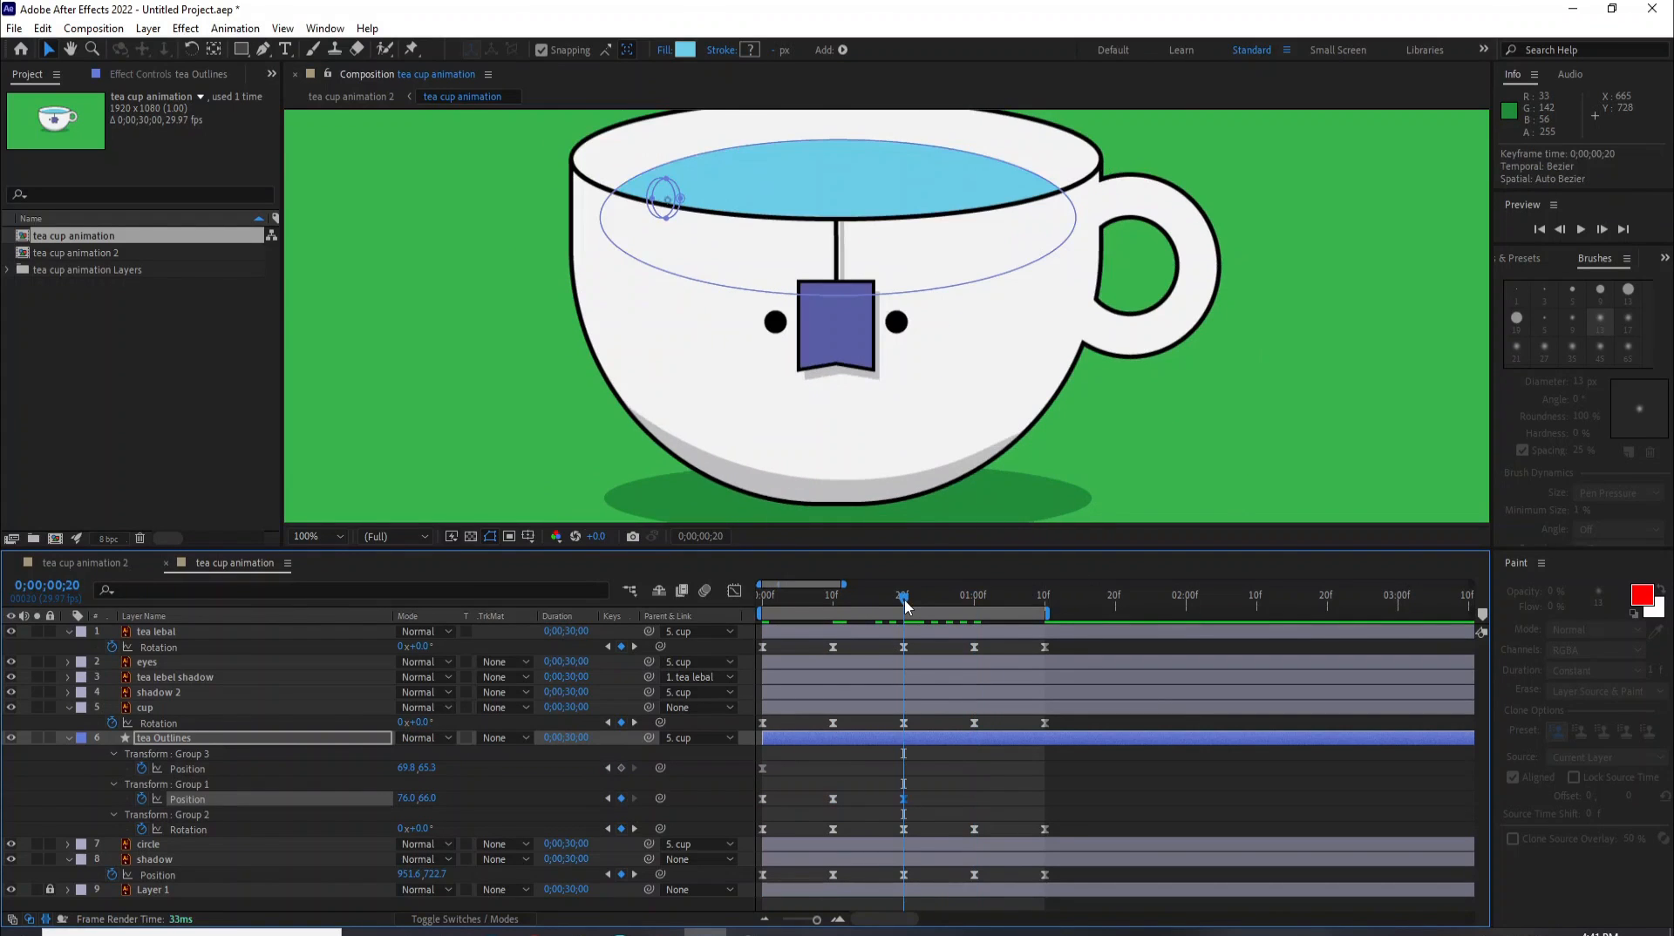
left_click(762, 768)
key("Delete")
key("ctrl+z")
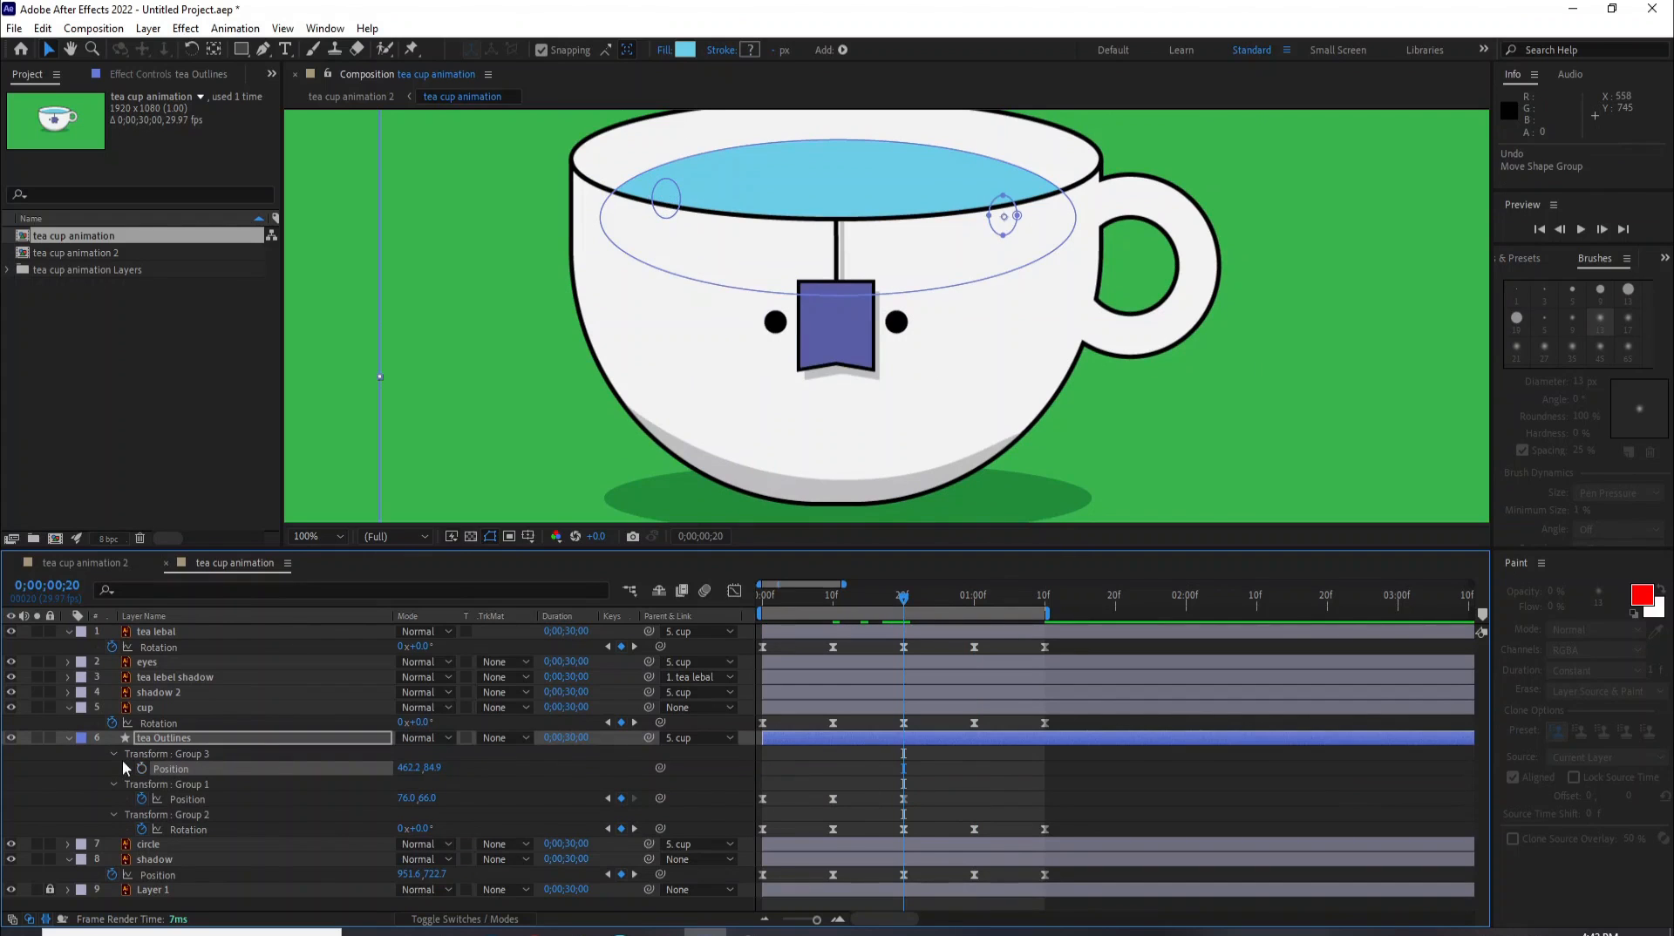
left_click(141, 769)
Step: Place Group 3's drop on the tea's edge near the handle at 1 second, with Position about 529.6, 23.3
left_click_drag(921, 612, 975, 652)
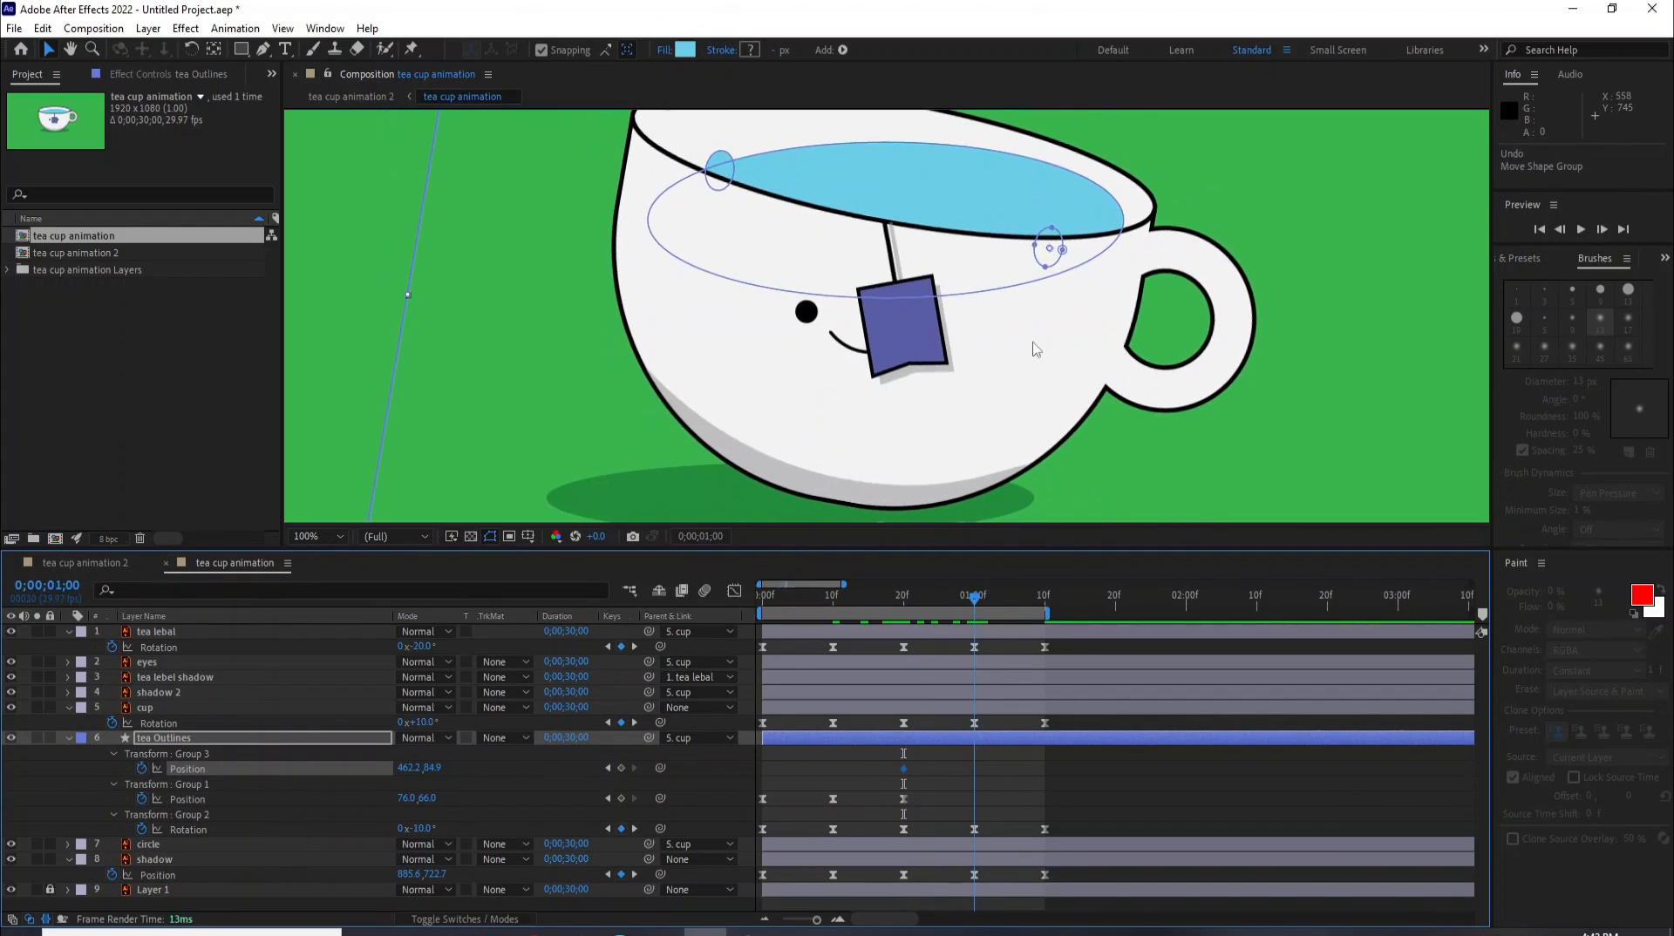
left_click_drag(1051, 248, 1105, 207)
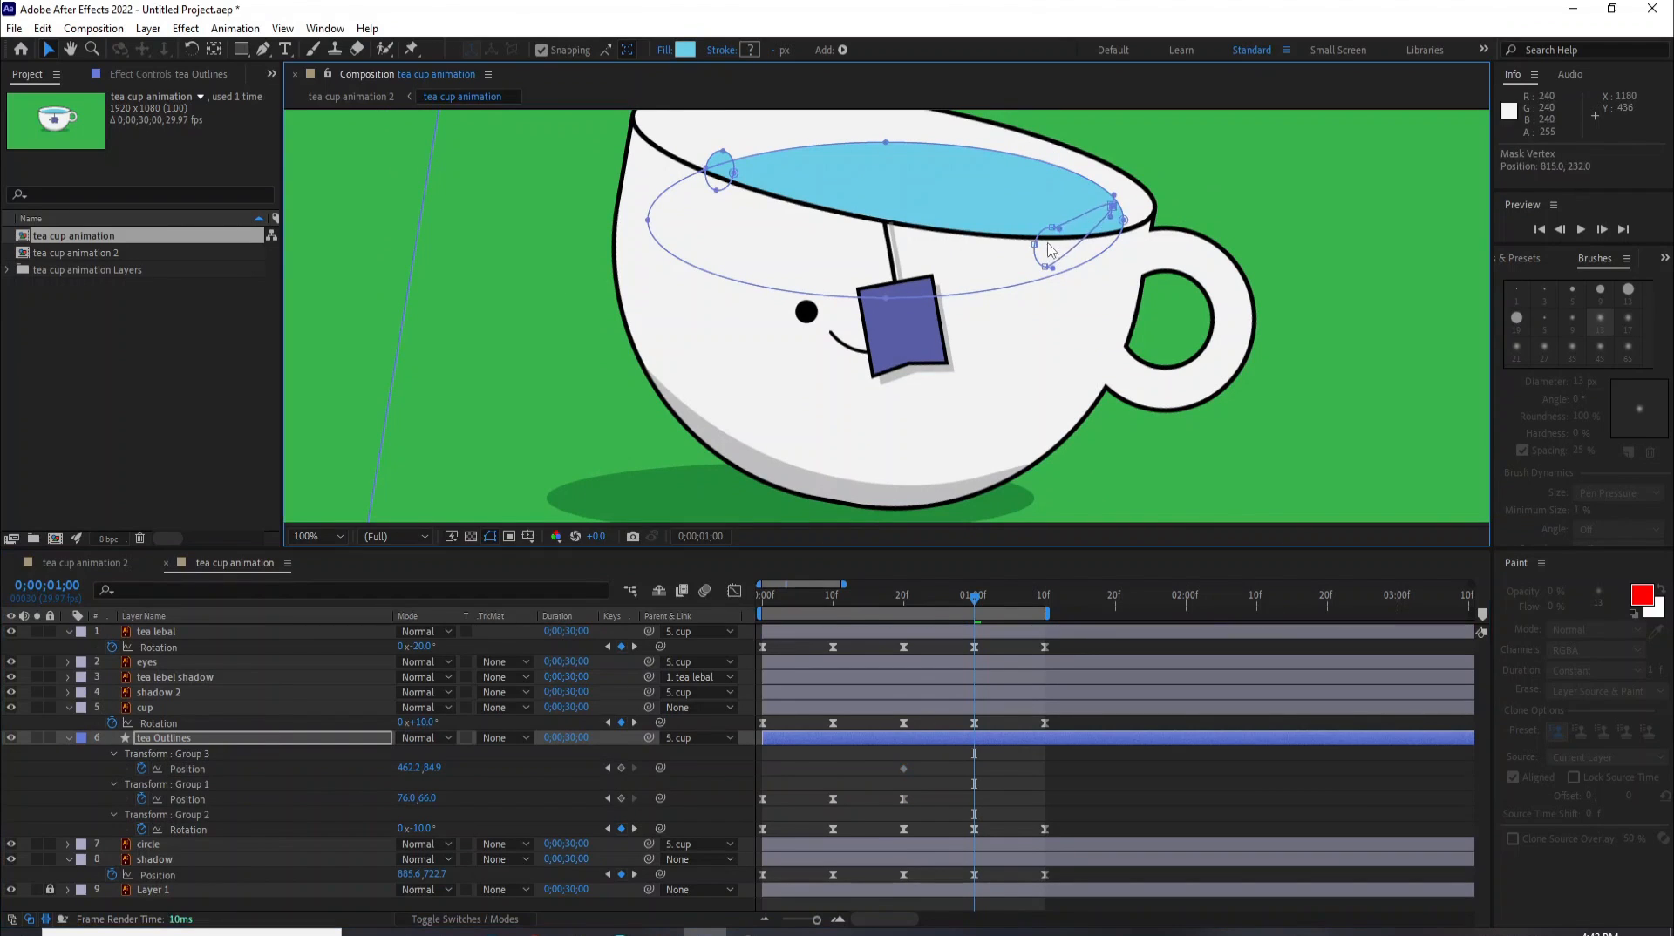
key("ctrl+z")
left_click(204, 783)
left_click(206, 767)
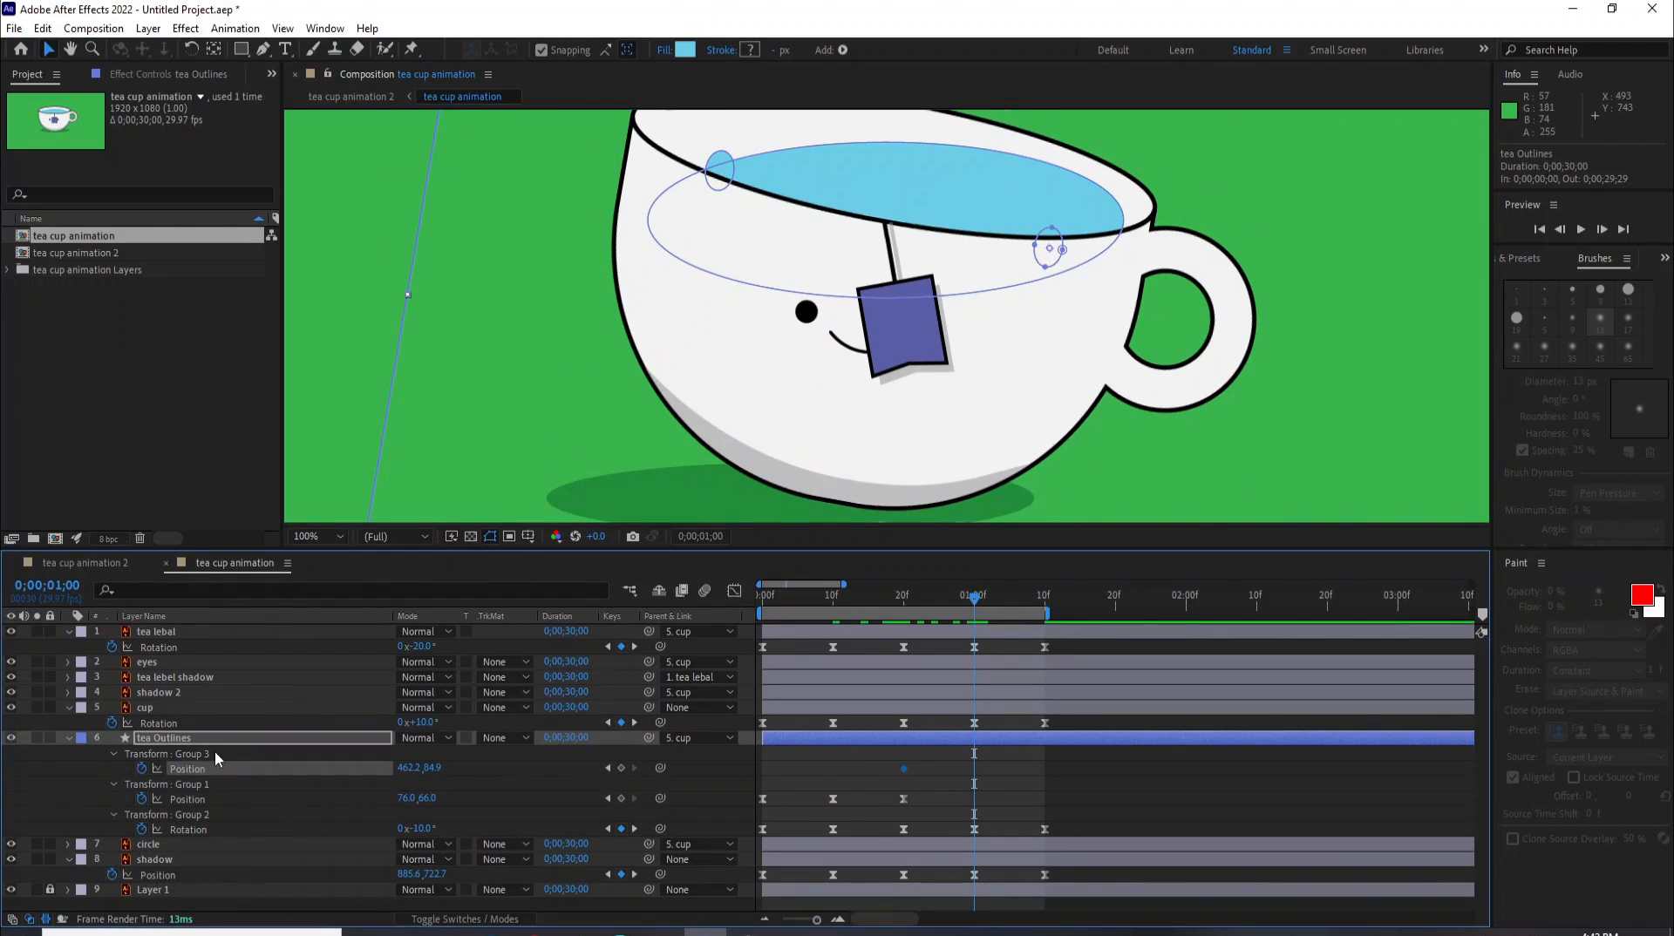
left_click(213, 753)
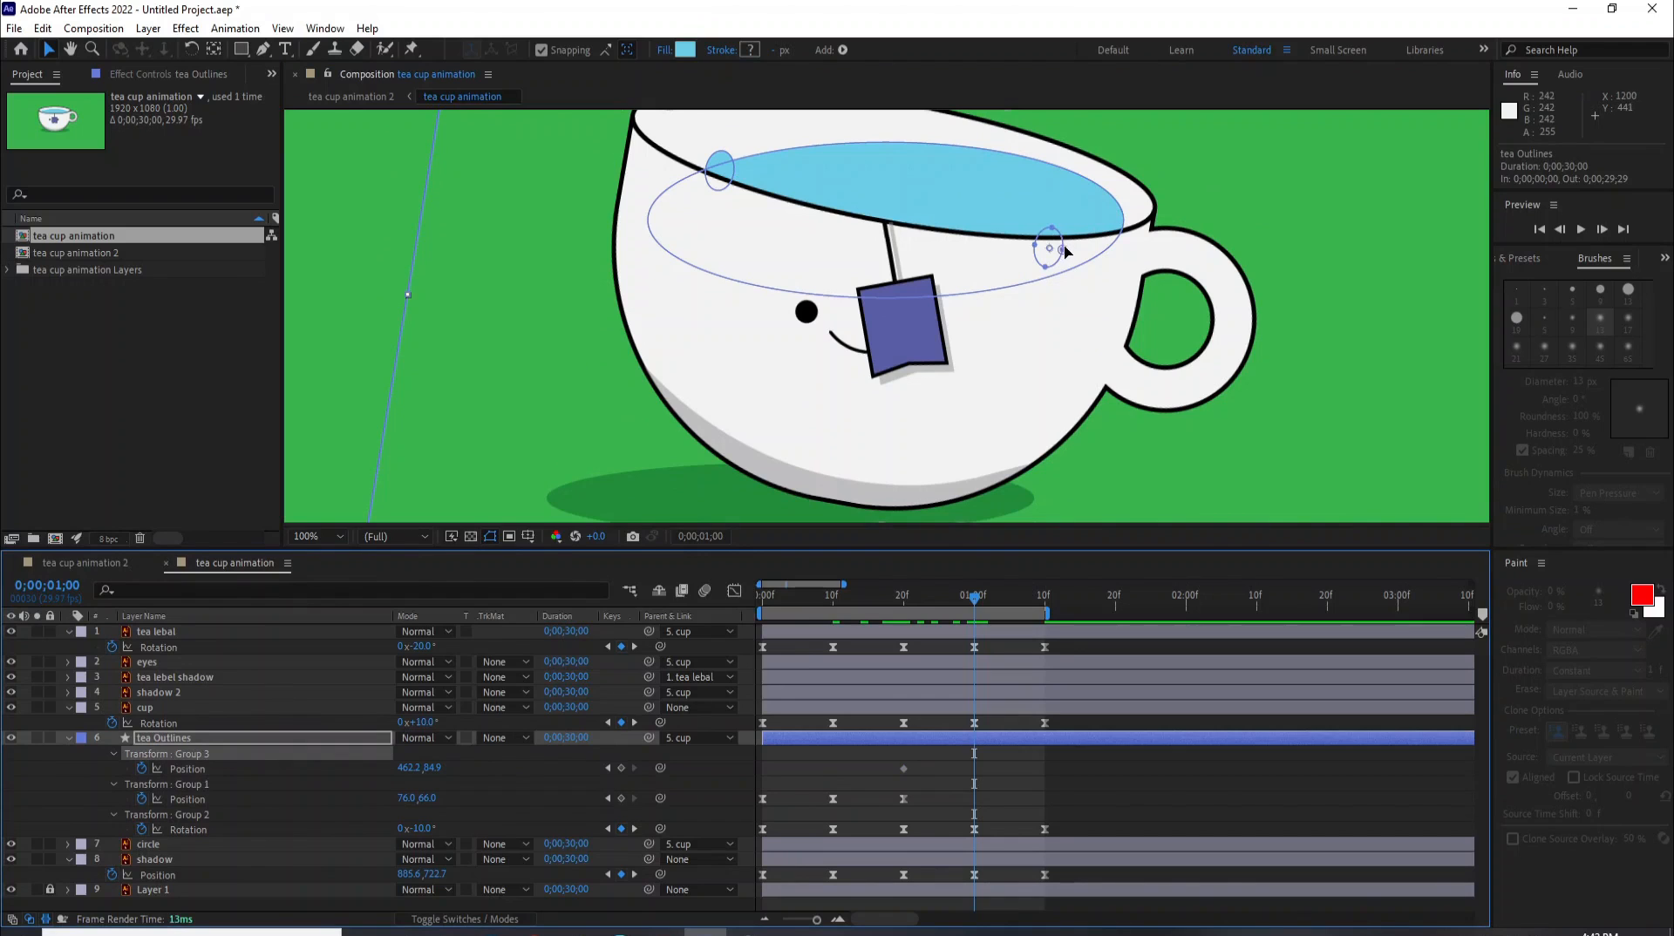
left_click_drag(1063, 247, 1116, 189)
key("ctrl+z")
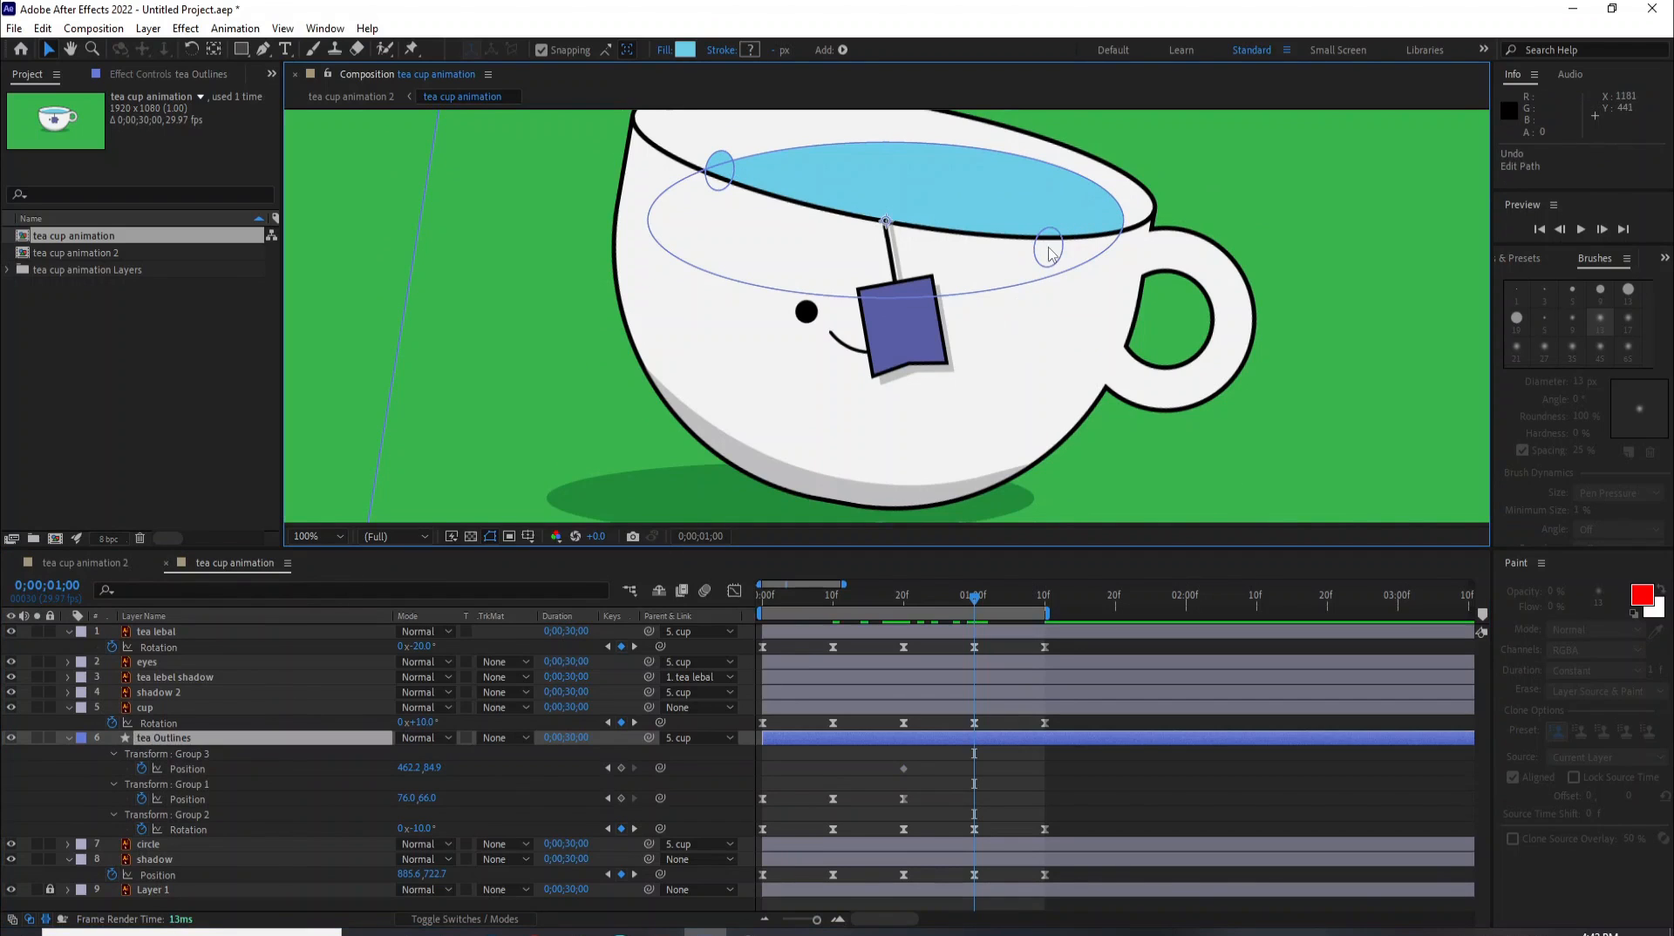
left_click(197, 755)
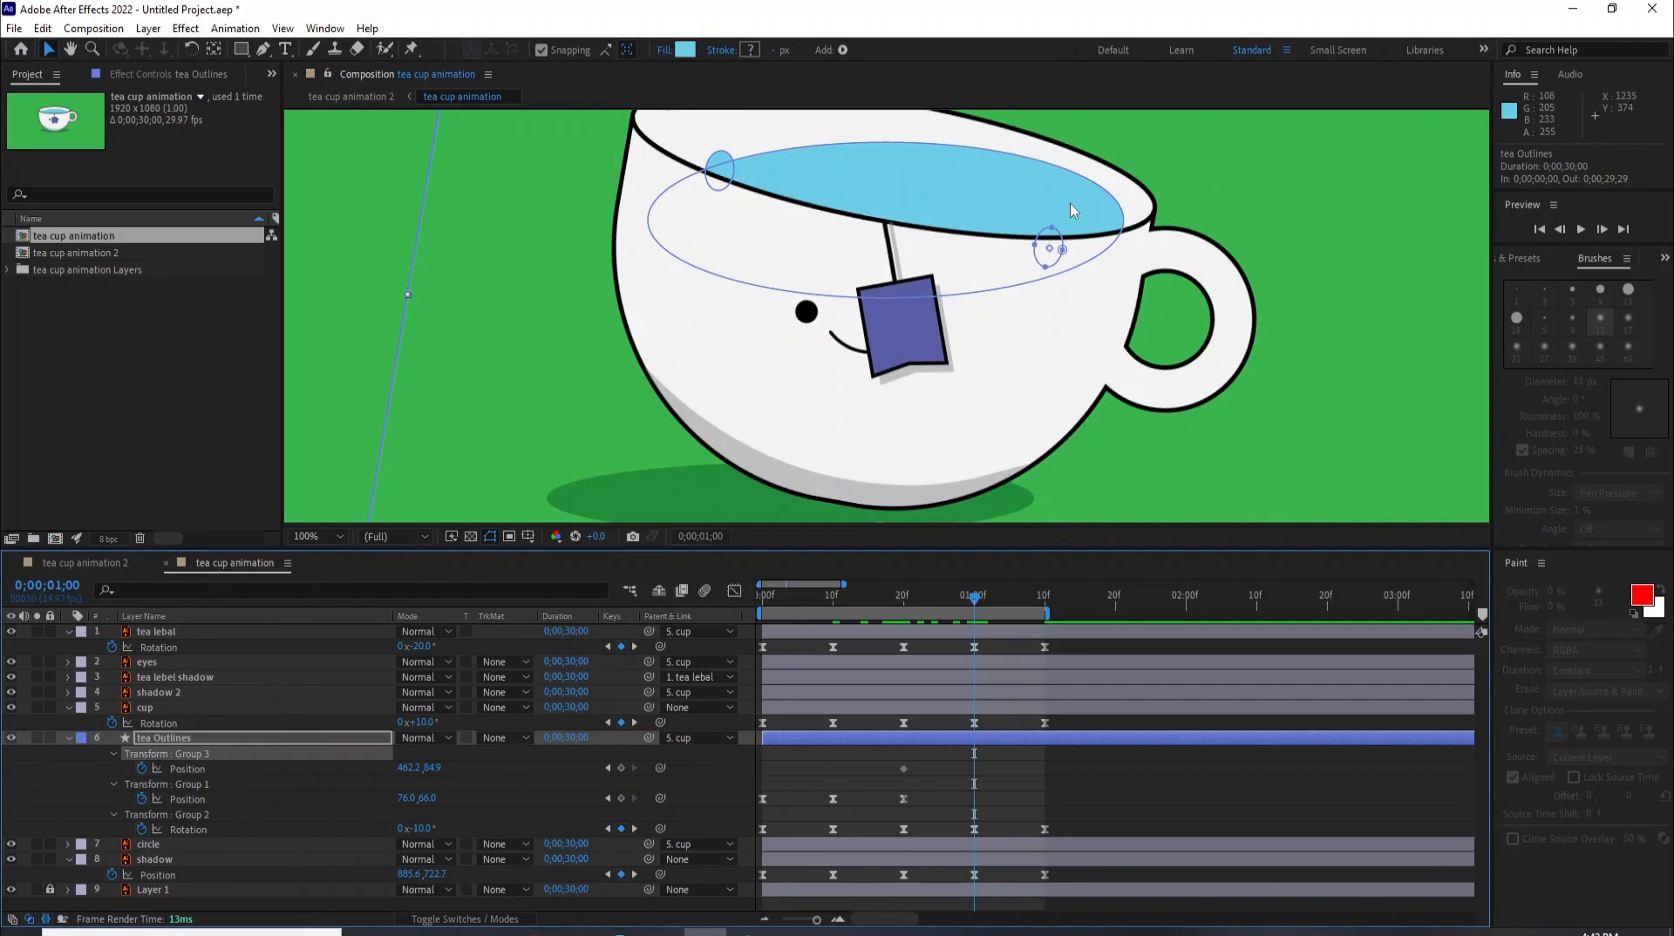
left_click_drag(1059, 239, 1125, 197)
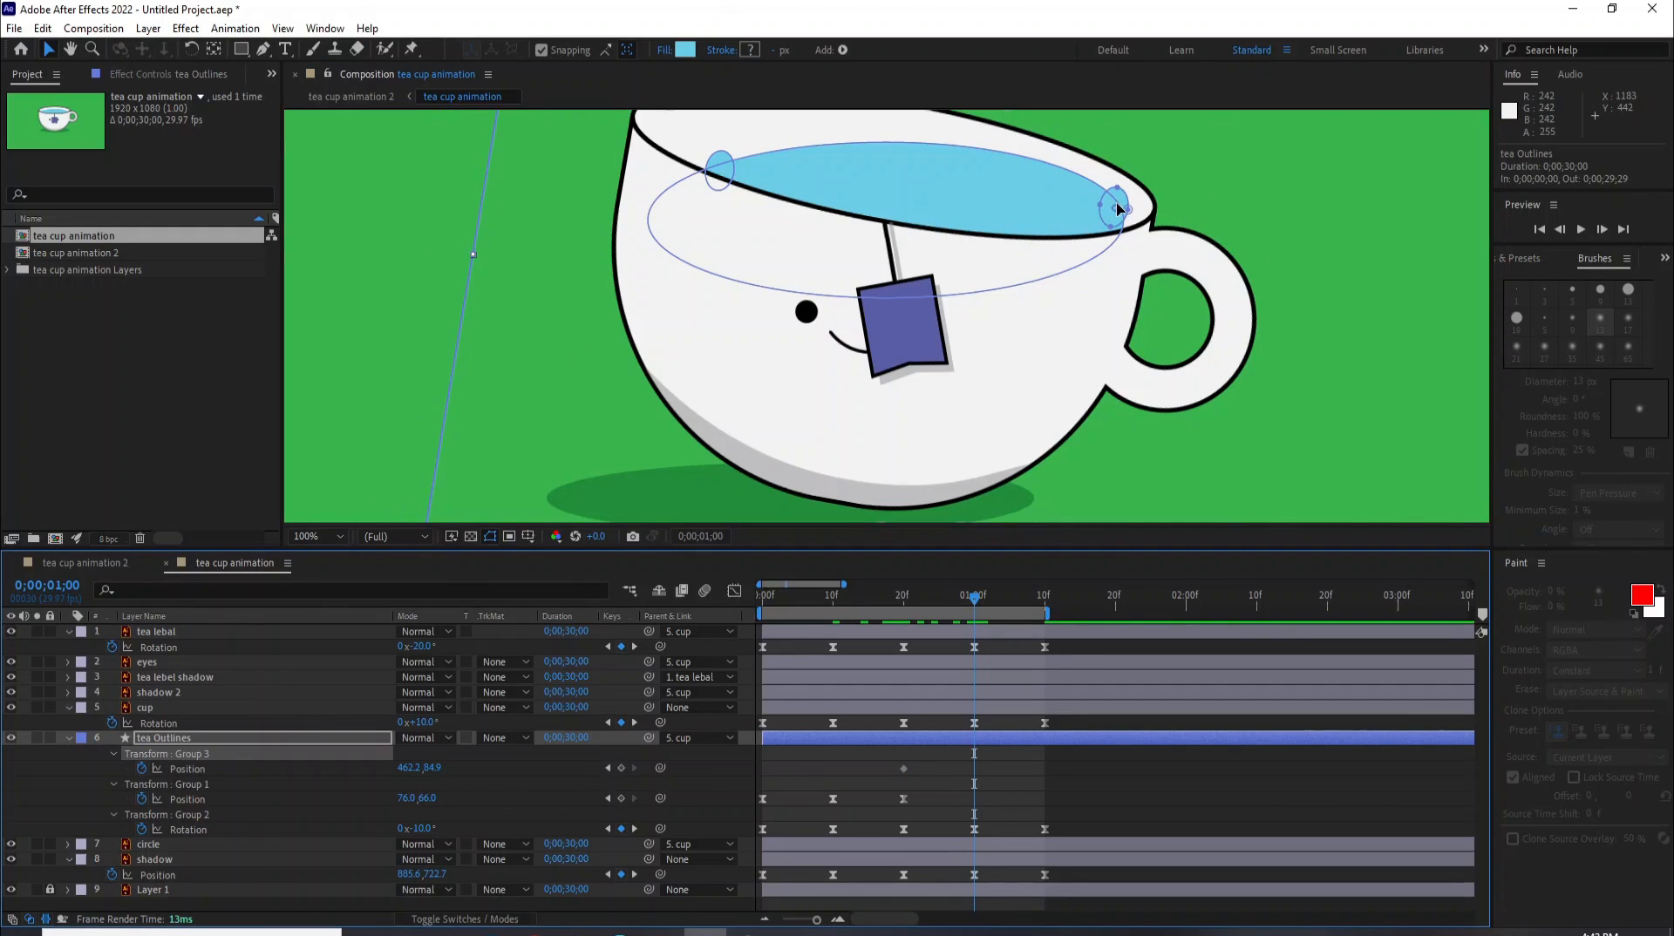
Step: Copy Group 3's Position keyframe at 20 frames and paste it at 0;00;01;09
left_click_drag(978, 608, 1039, 633)
left_click(903, 770)
key("ctrl+c")
key("ctrl+v")
Step: Apply Easy Ease to Group 3's Position keyframes
left_click(1050, 762)
left_click(901, 769)
right_click(901, 769)
mouse_move(985, 759)
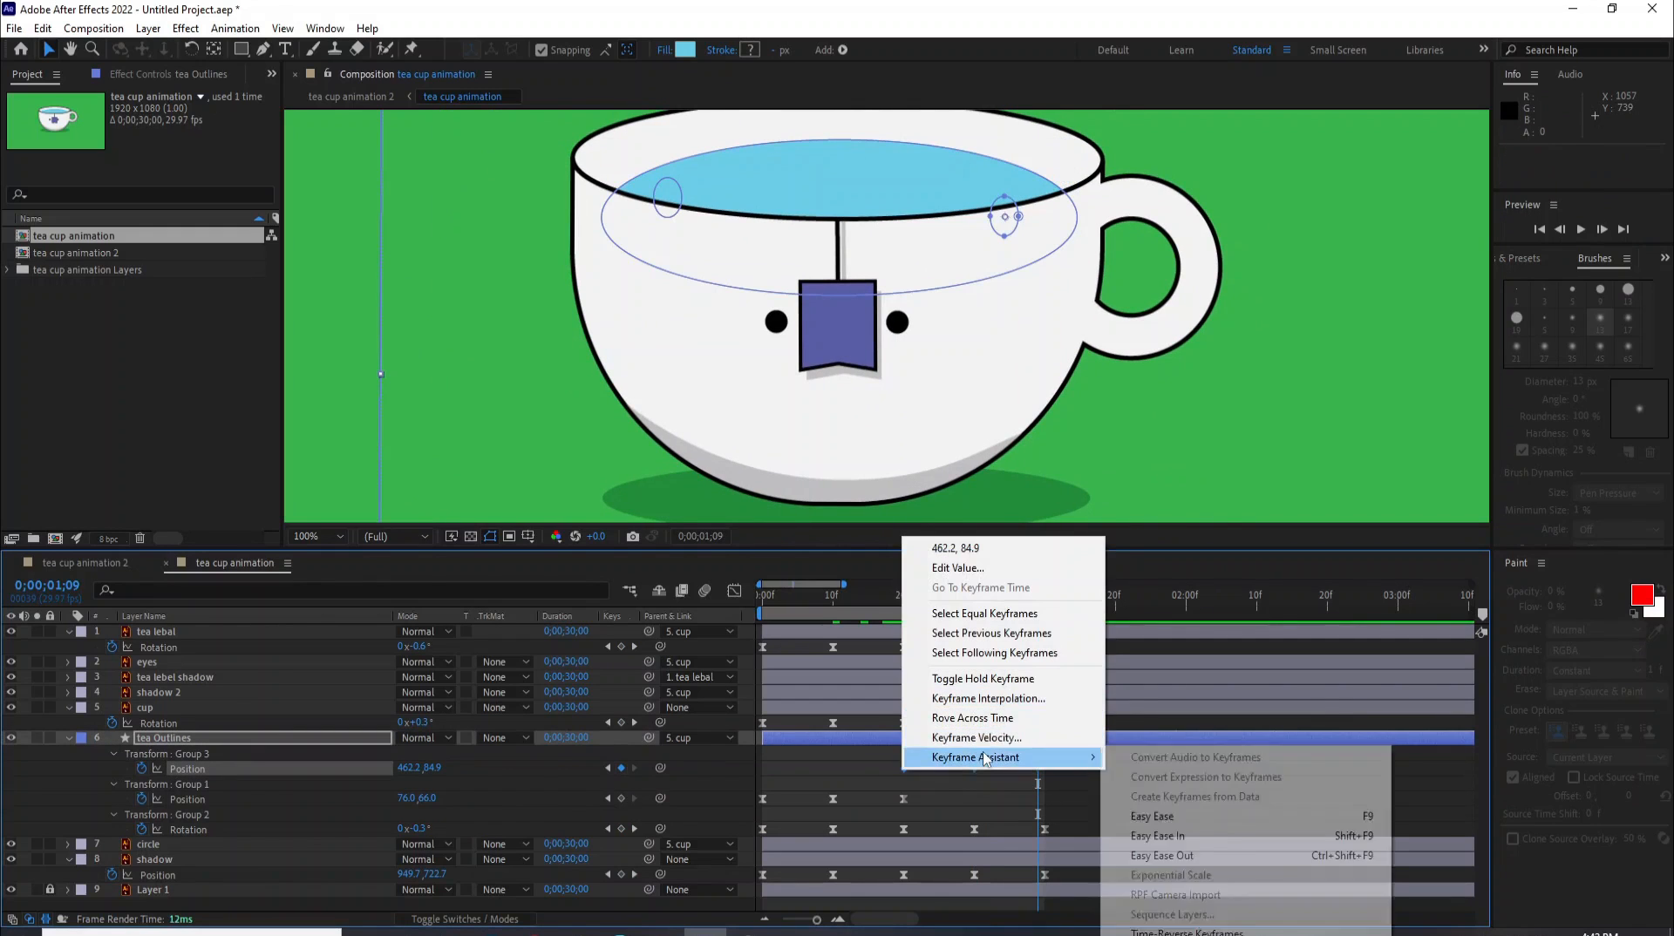
left_click(1152, 816)
Step: Preview the animation from the first frame and stop playback
left_click(764, 602)
key("space")
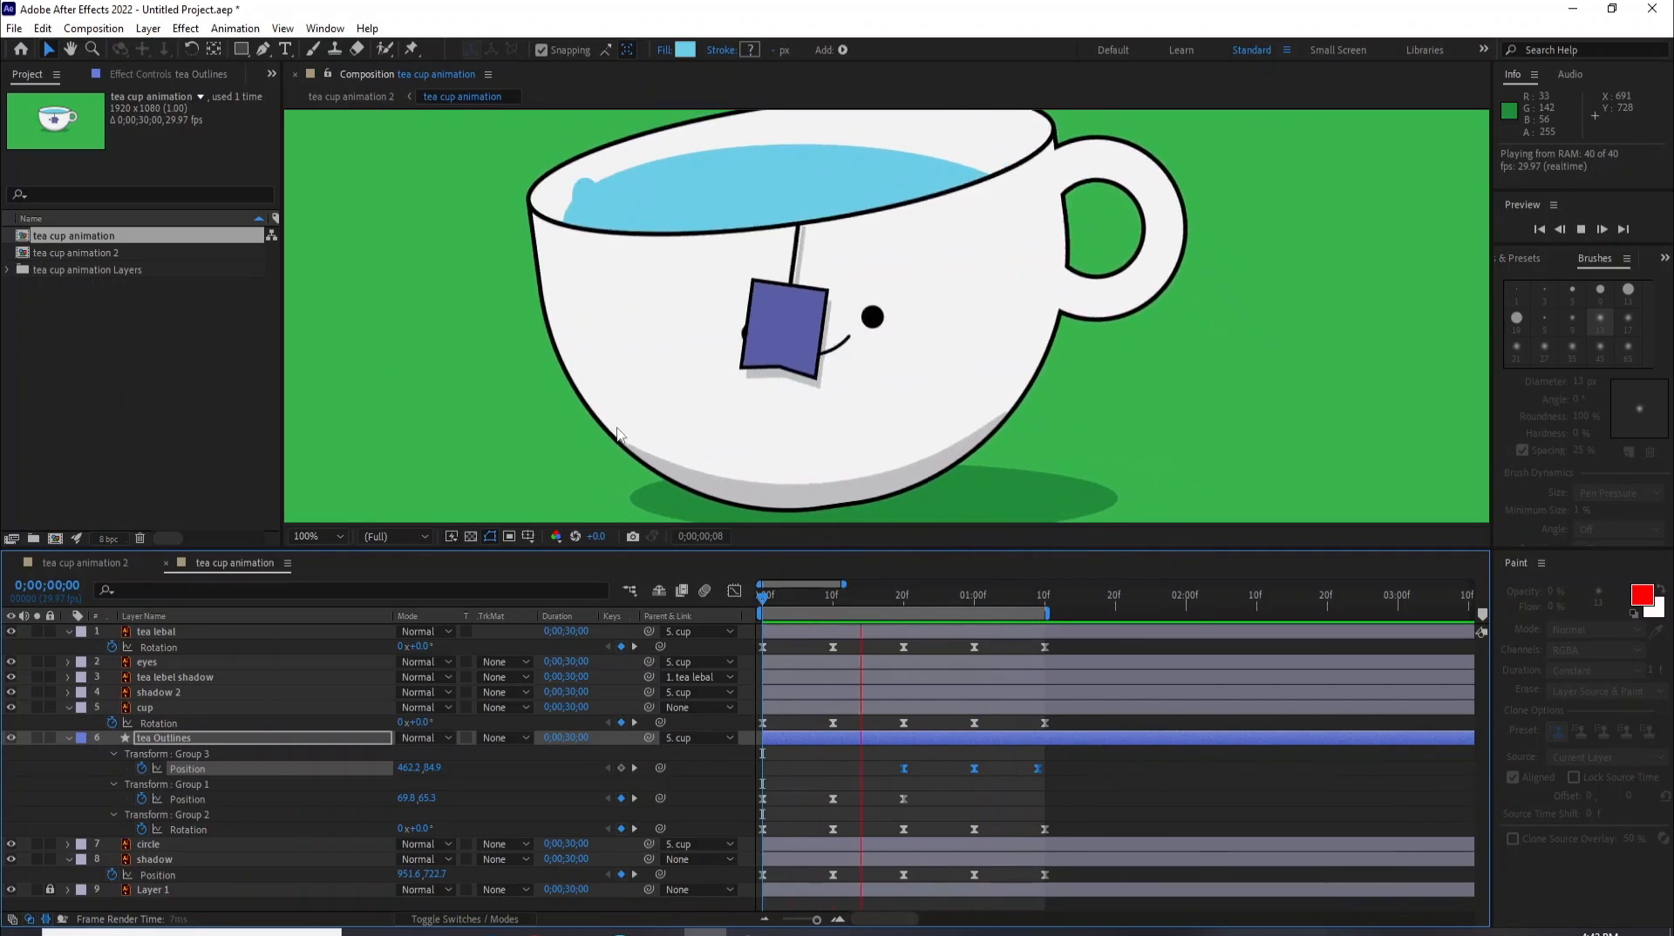
key("space")
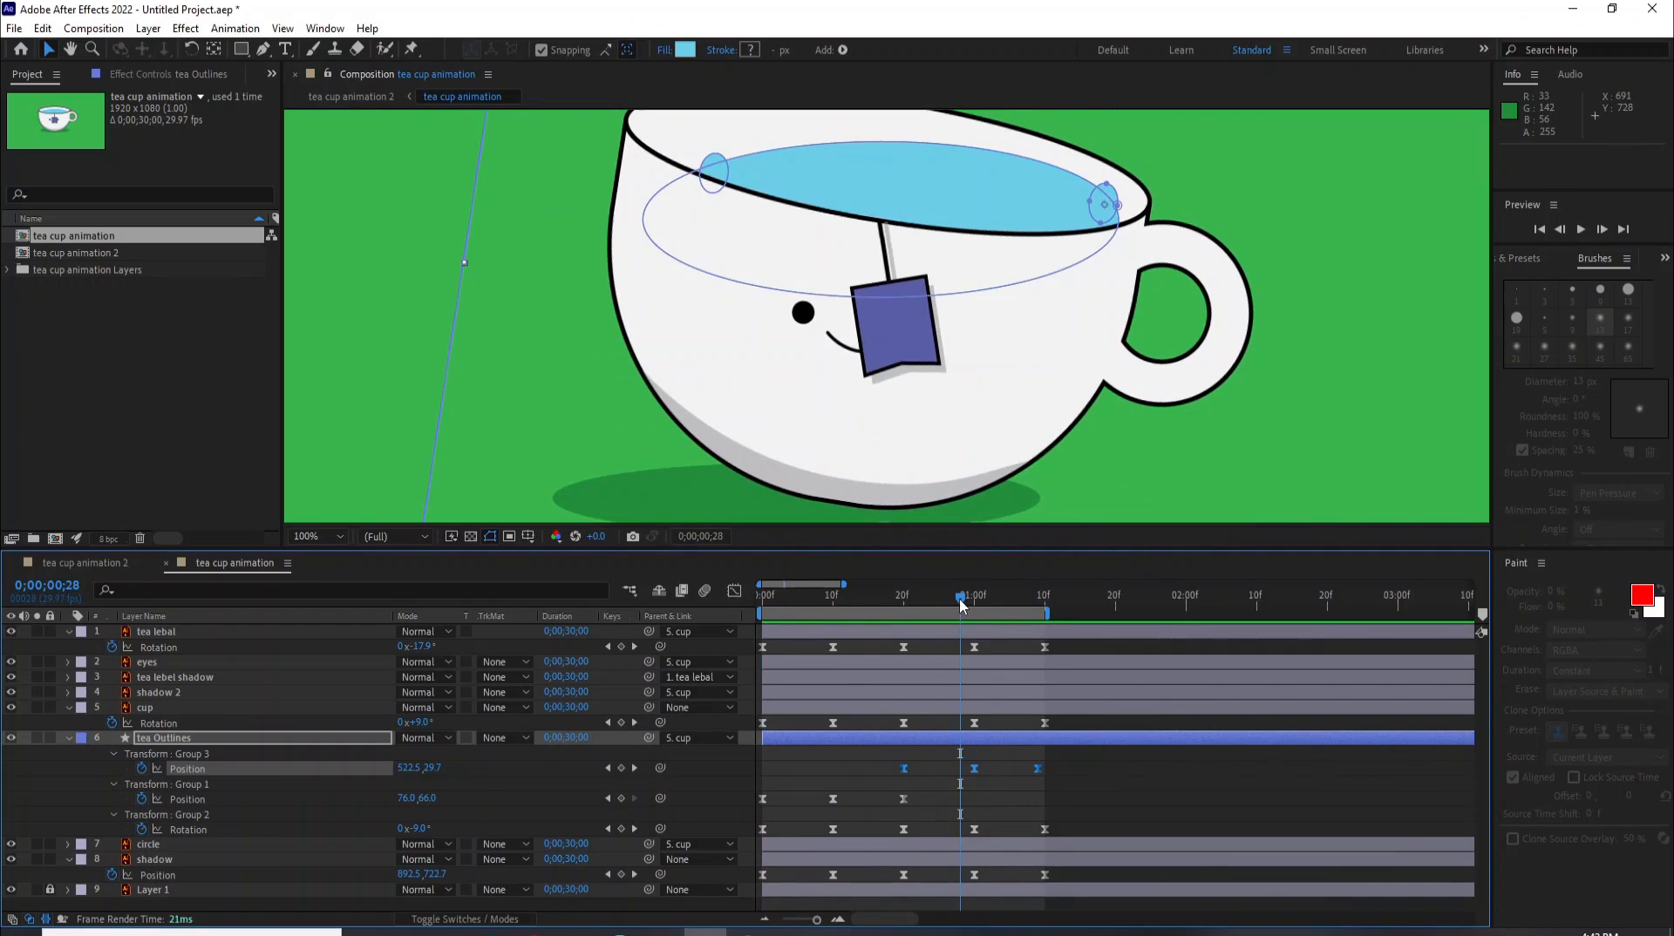
Step: Lower Group 1's drop below the cup rim at 1 second, with Position about 91.7, 85.5
left_click_drag(963, 604, 975, 612)
left_click(717, 182)
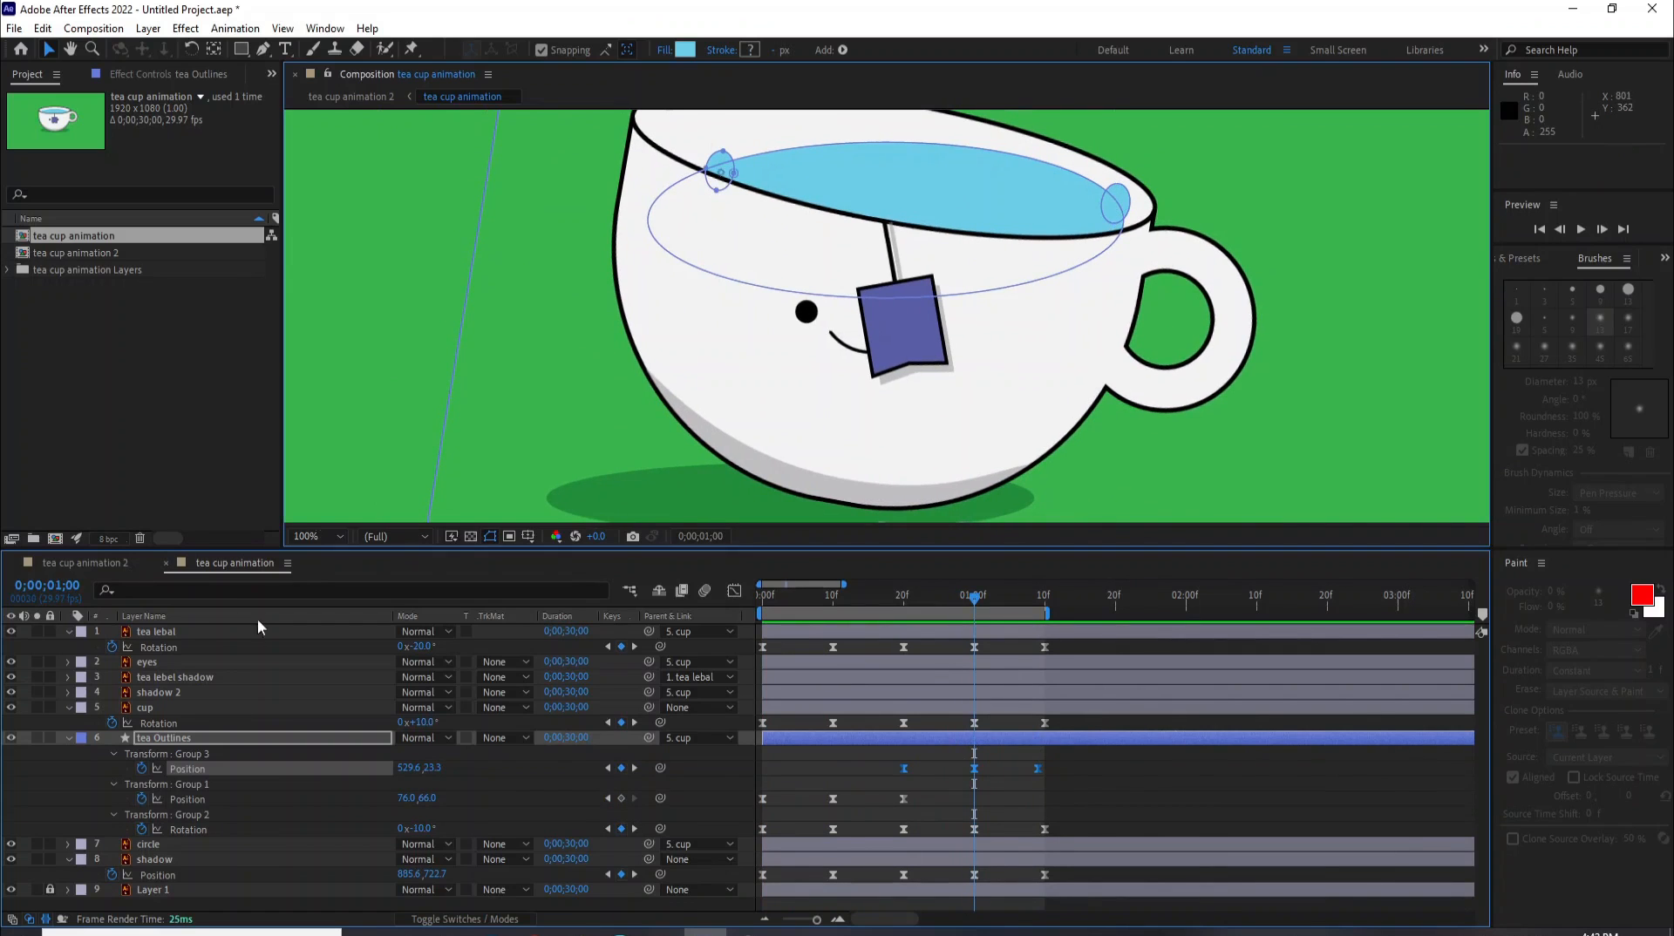
left_click_drag(720, 181, 722, 185)
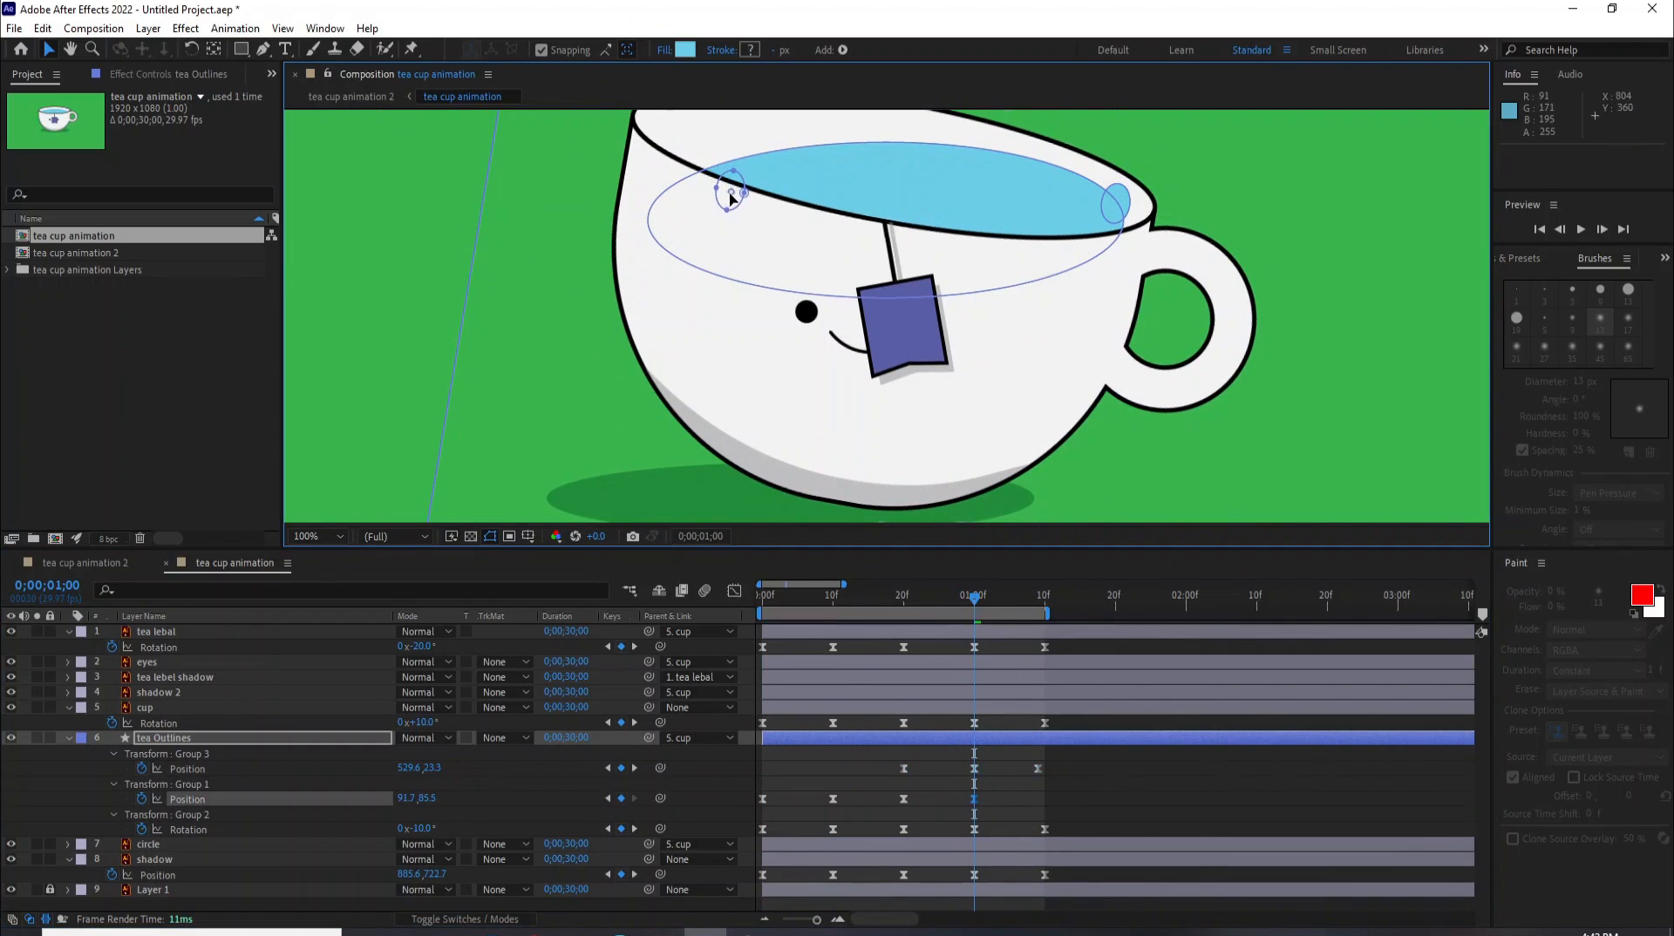
Step: Fit the whole composition in the viewer and preview the loop from the first frame
left_click(903, 601)
left_click_drag(903, 601, 327, 530)
left_click(328, 530)
left_click(336, 577)
key("space")
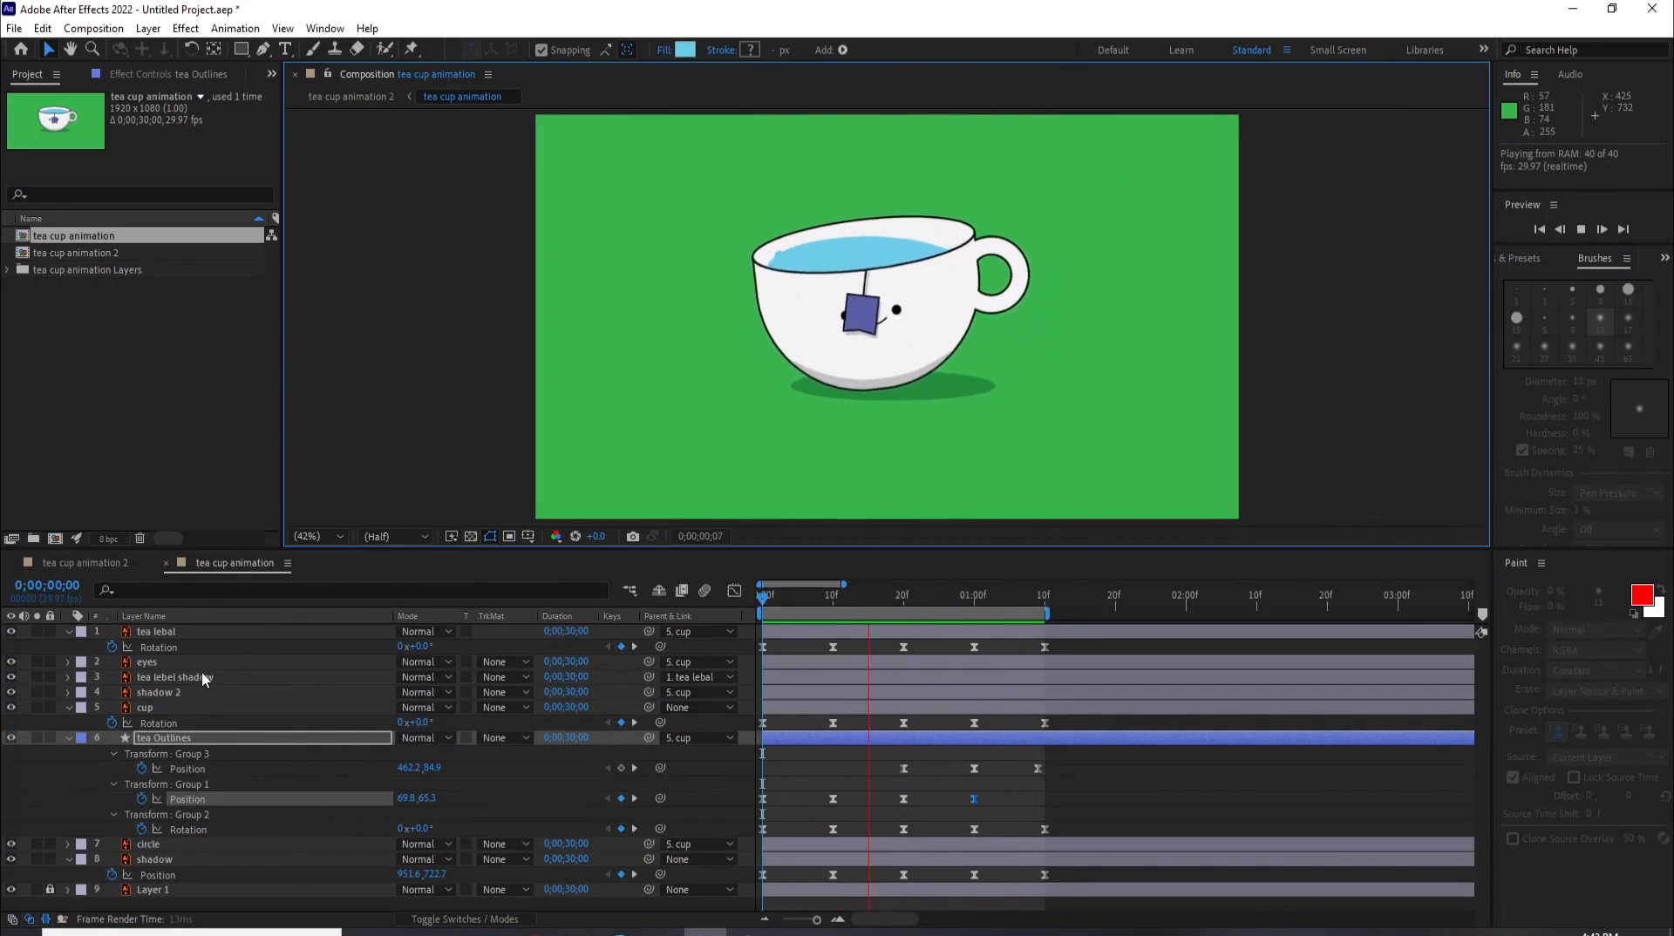
Step: Try shifting the tea Outlines layer and its keyframes two frames earlier
left_click(160, 740)
key("u")
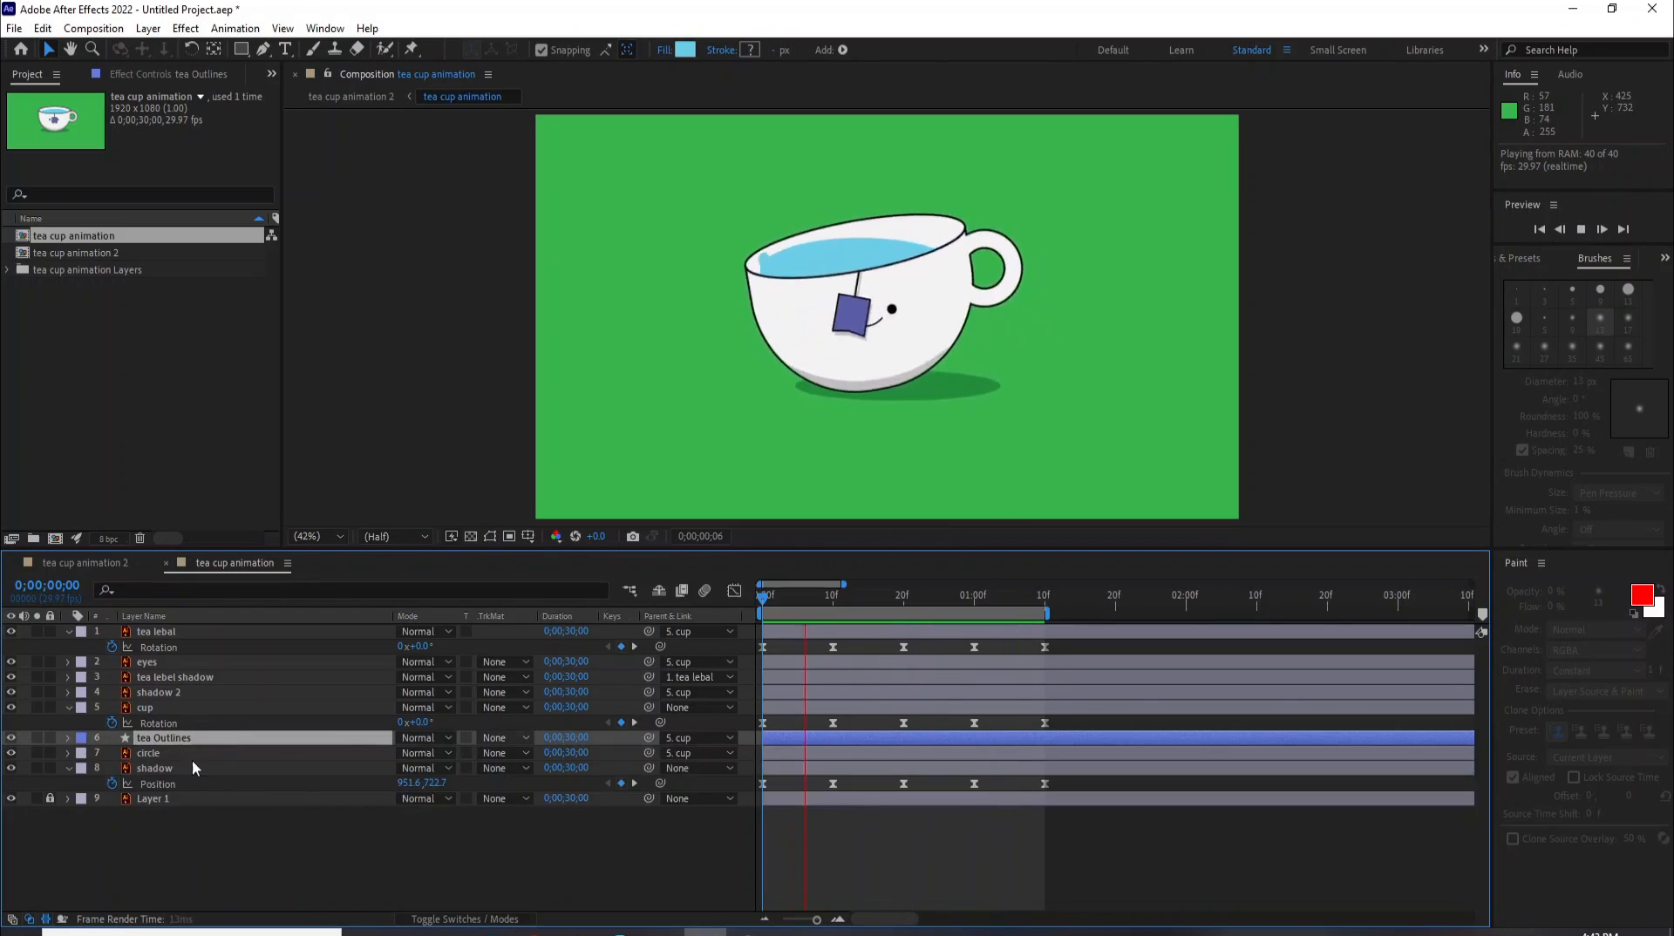
key("u")
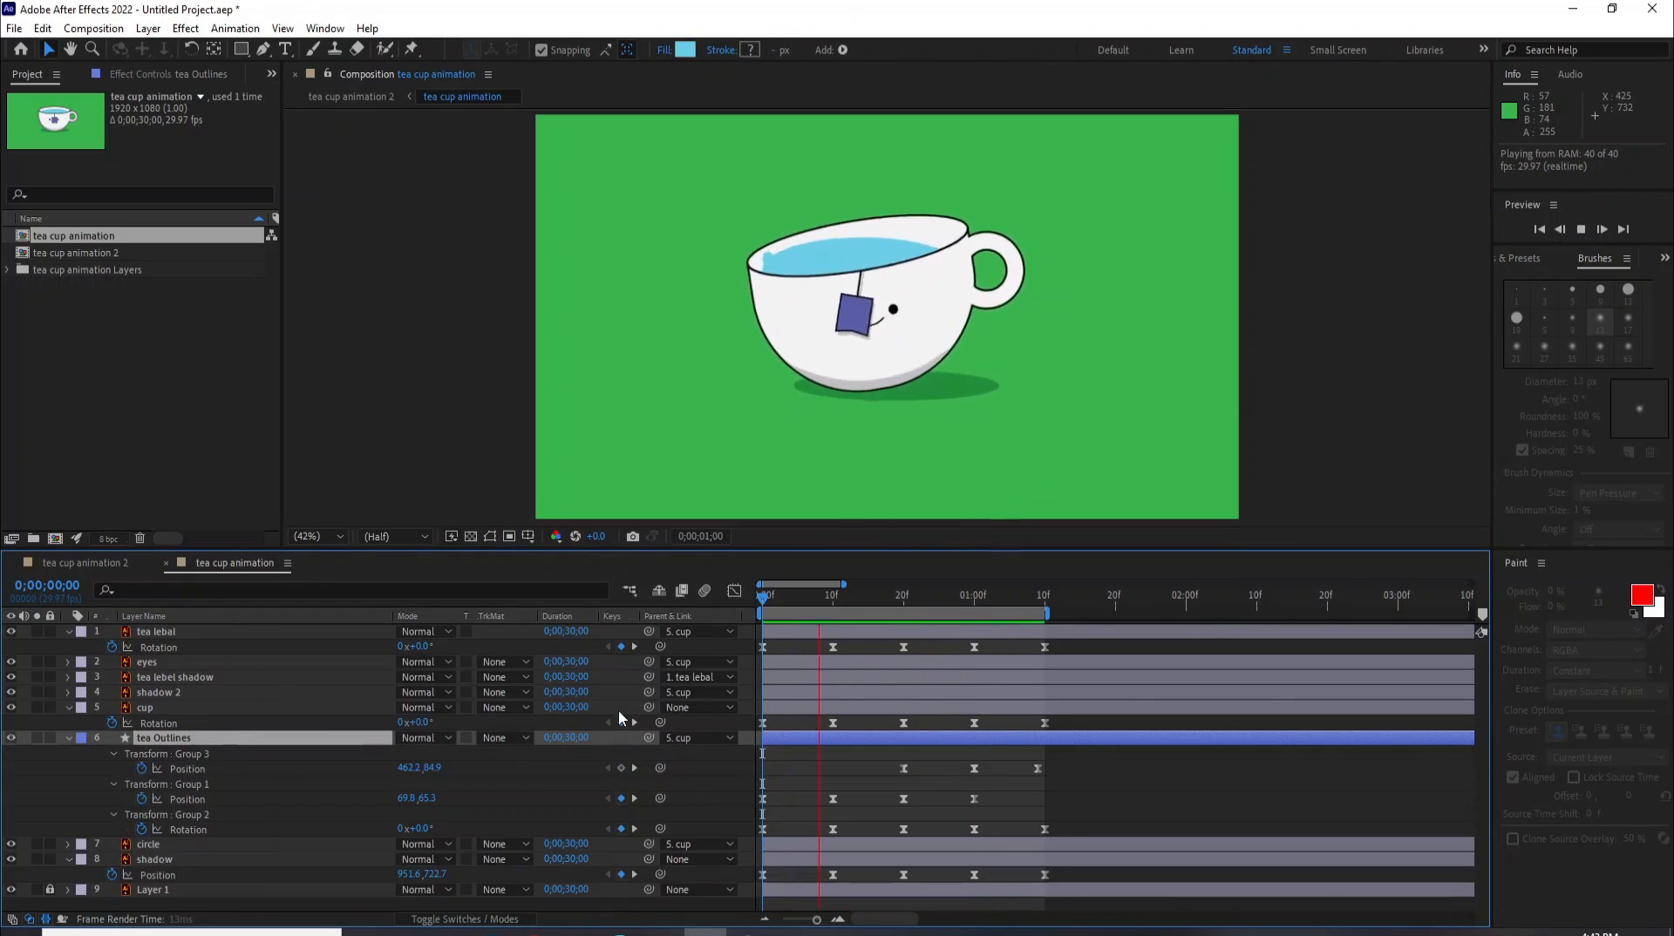
left_click(779, 737)
left_click_drag(785, 736, 772, 736)
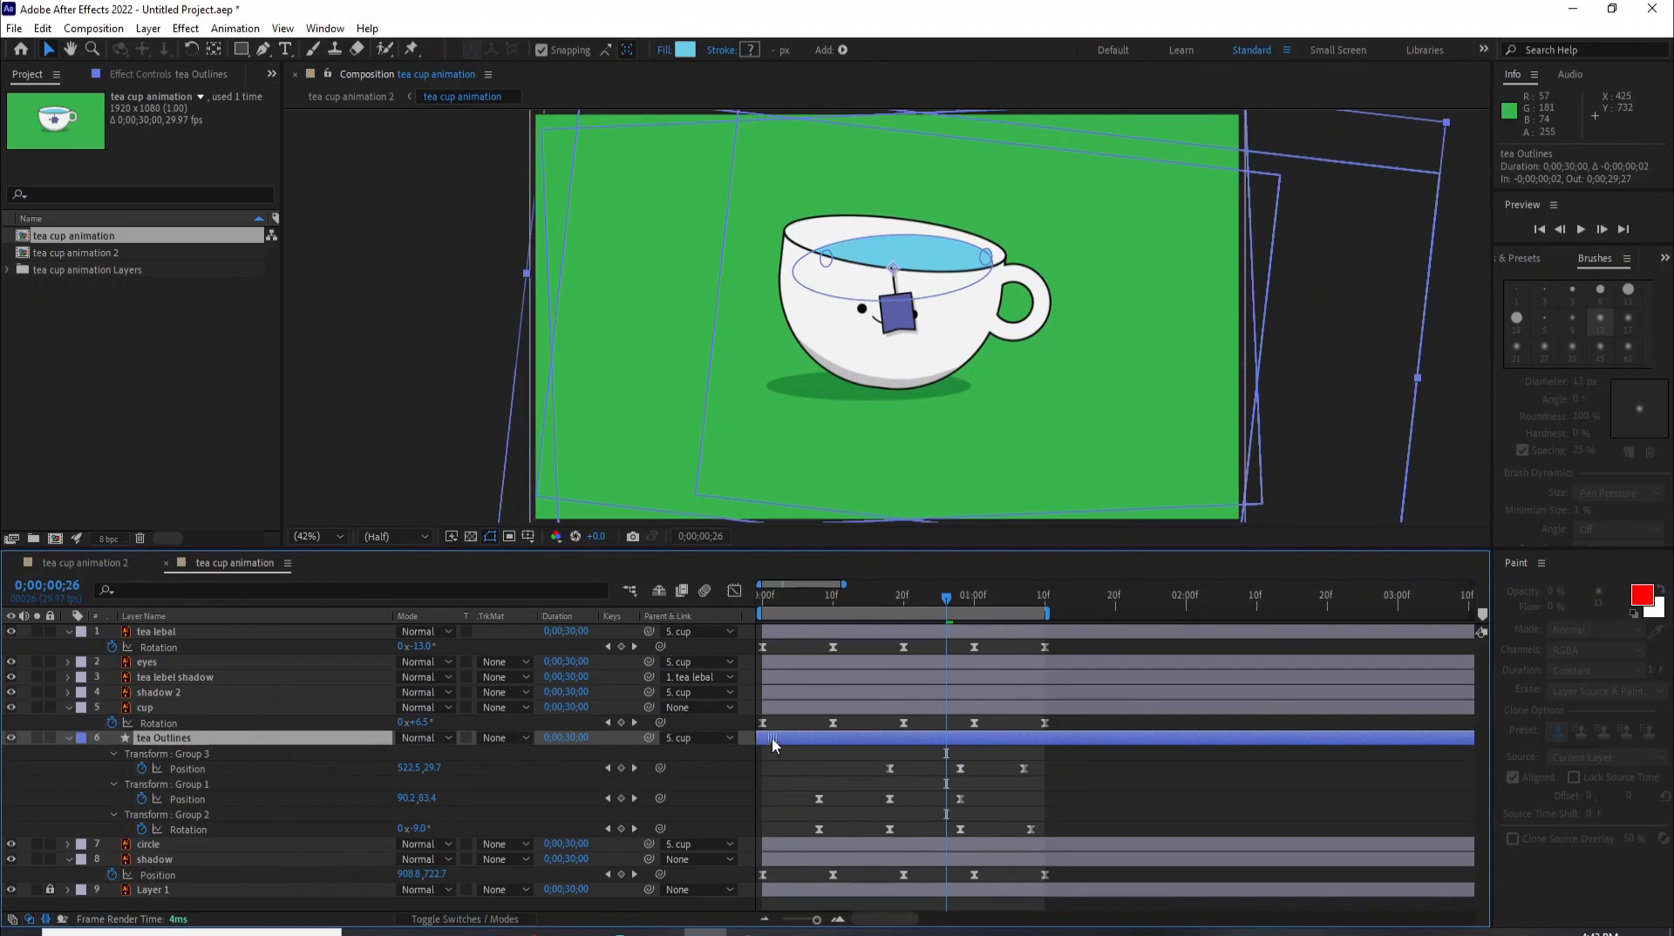
Step: Preview the offset tea animation from the first frame, and undo the layer shift
left_click(758, 599)
key("space")
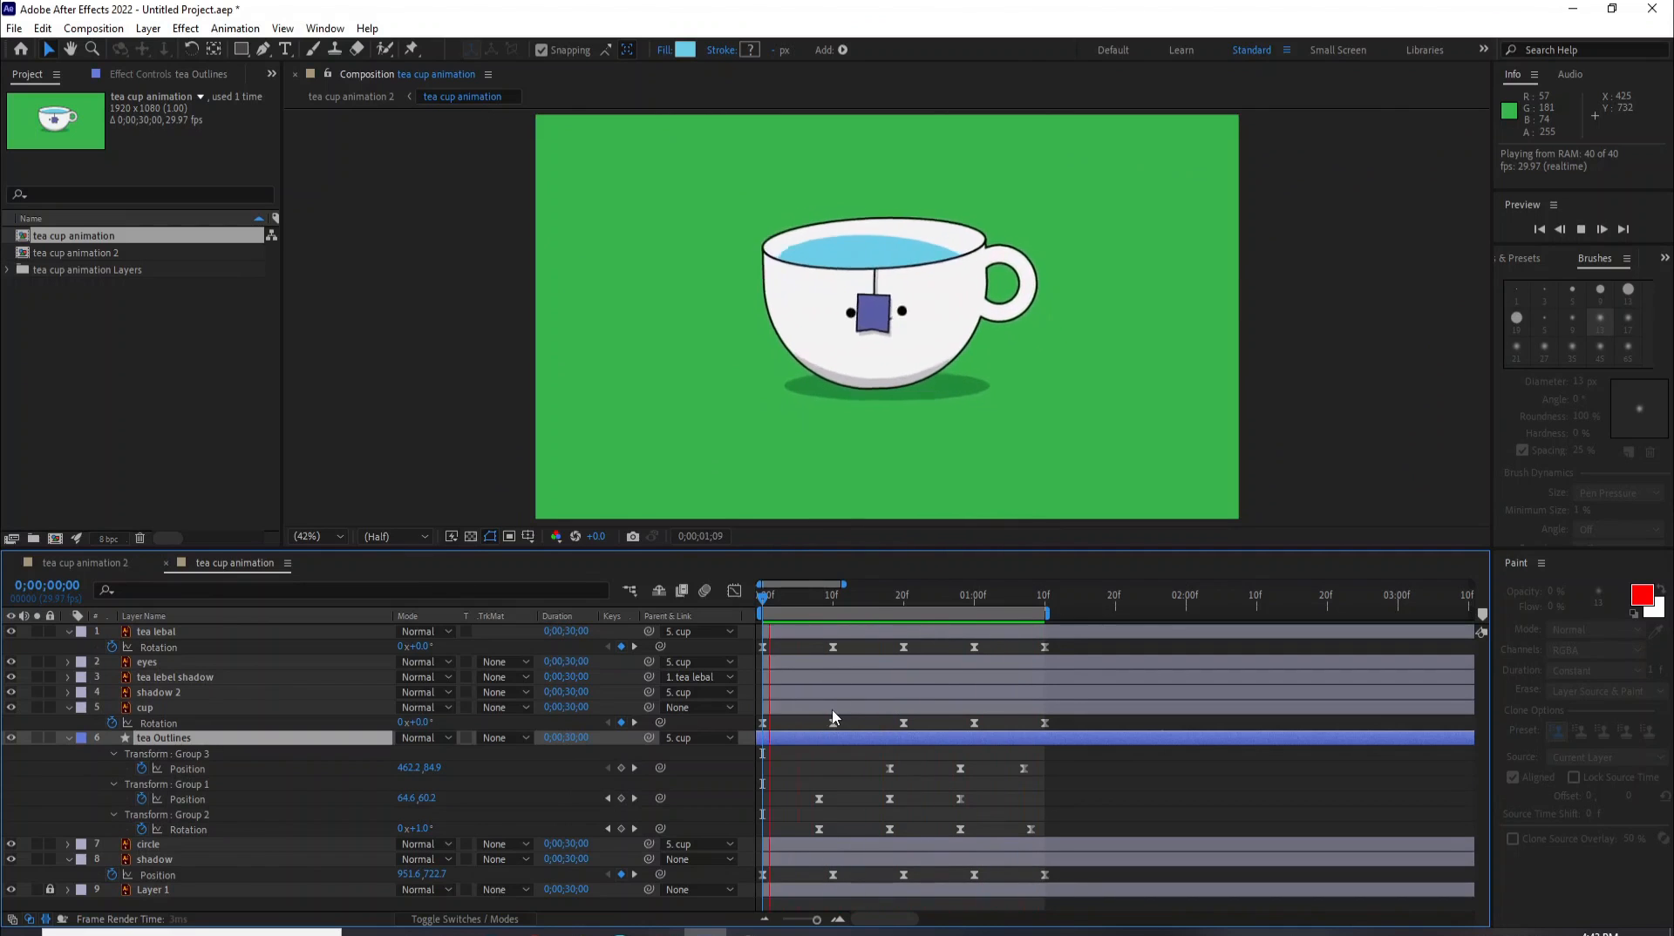
key("space")
key("ctrl+z")
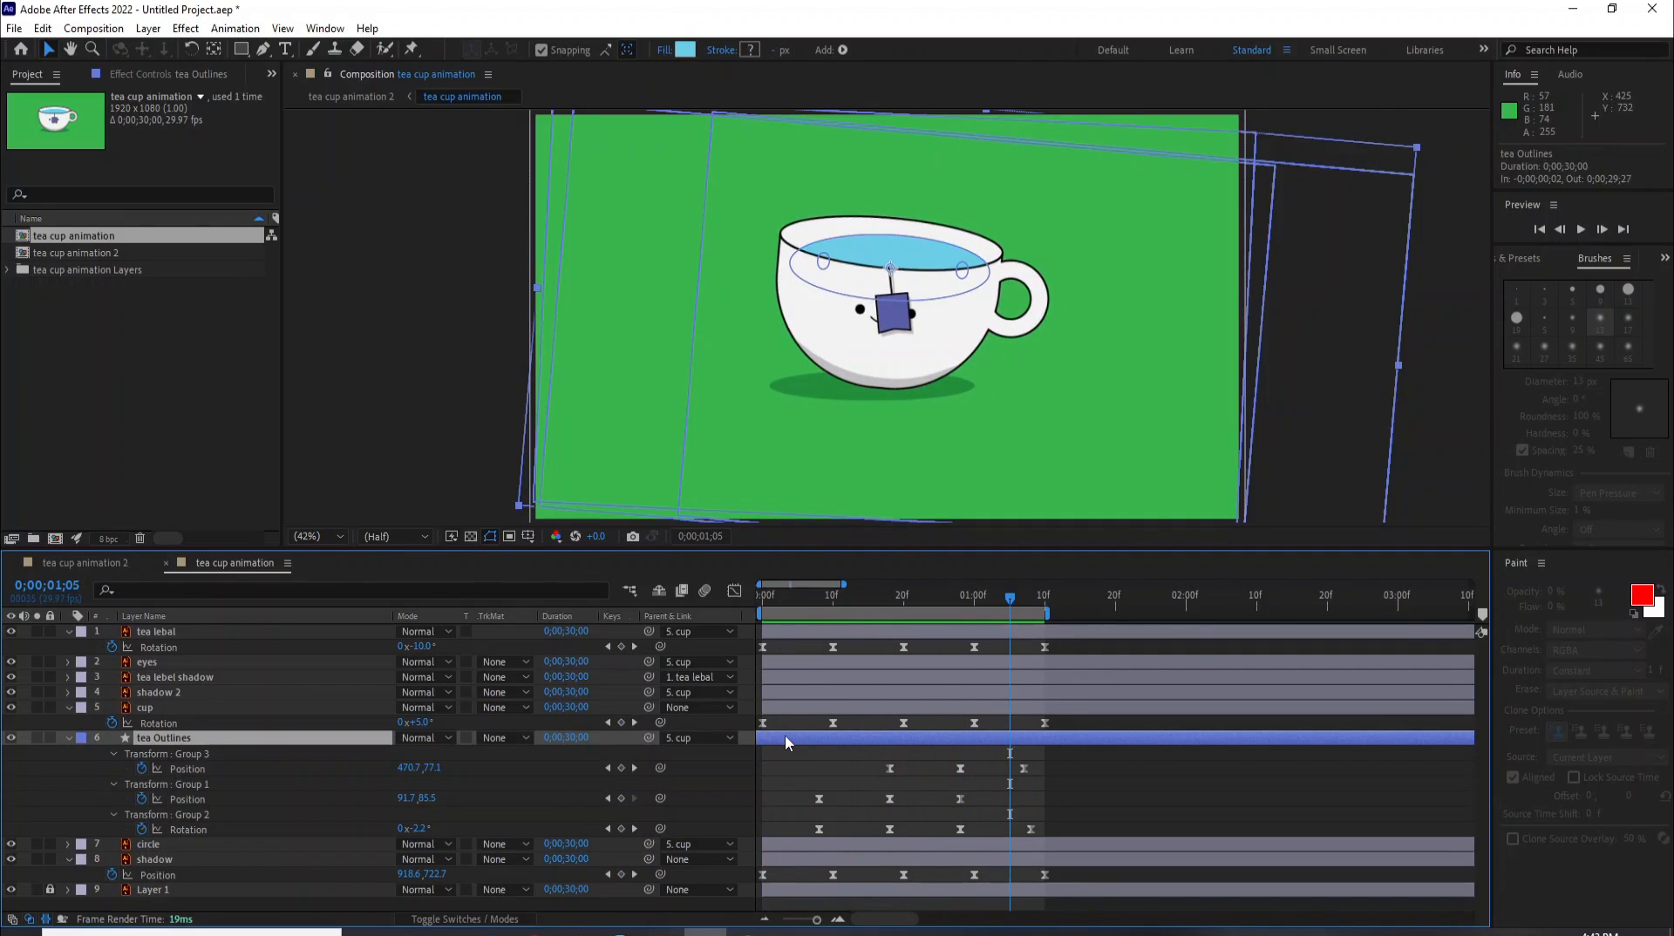
Step: Try starting the tea Outlines layer one frame later, and preview the loop from the first frame
mouse_move(784, 734)
left_mouse_down()
mouse_move(772, 741)
mouse_move(797, 744)
left_mouse_up()
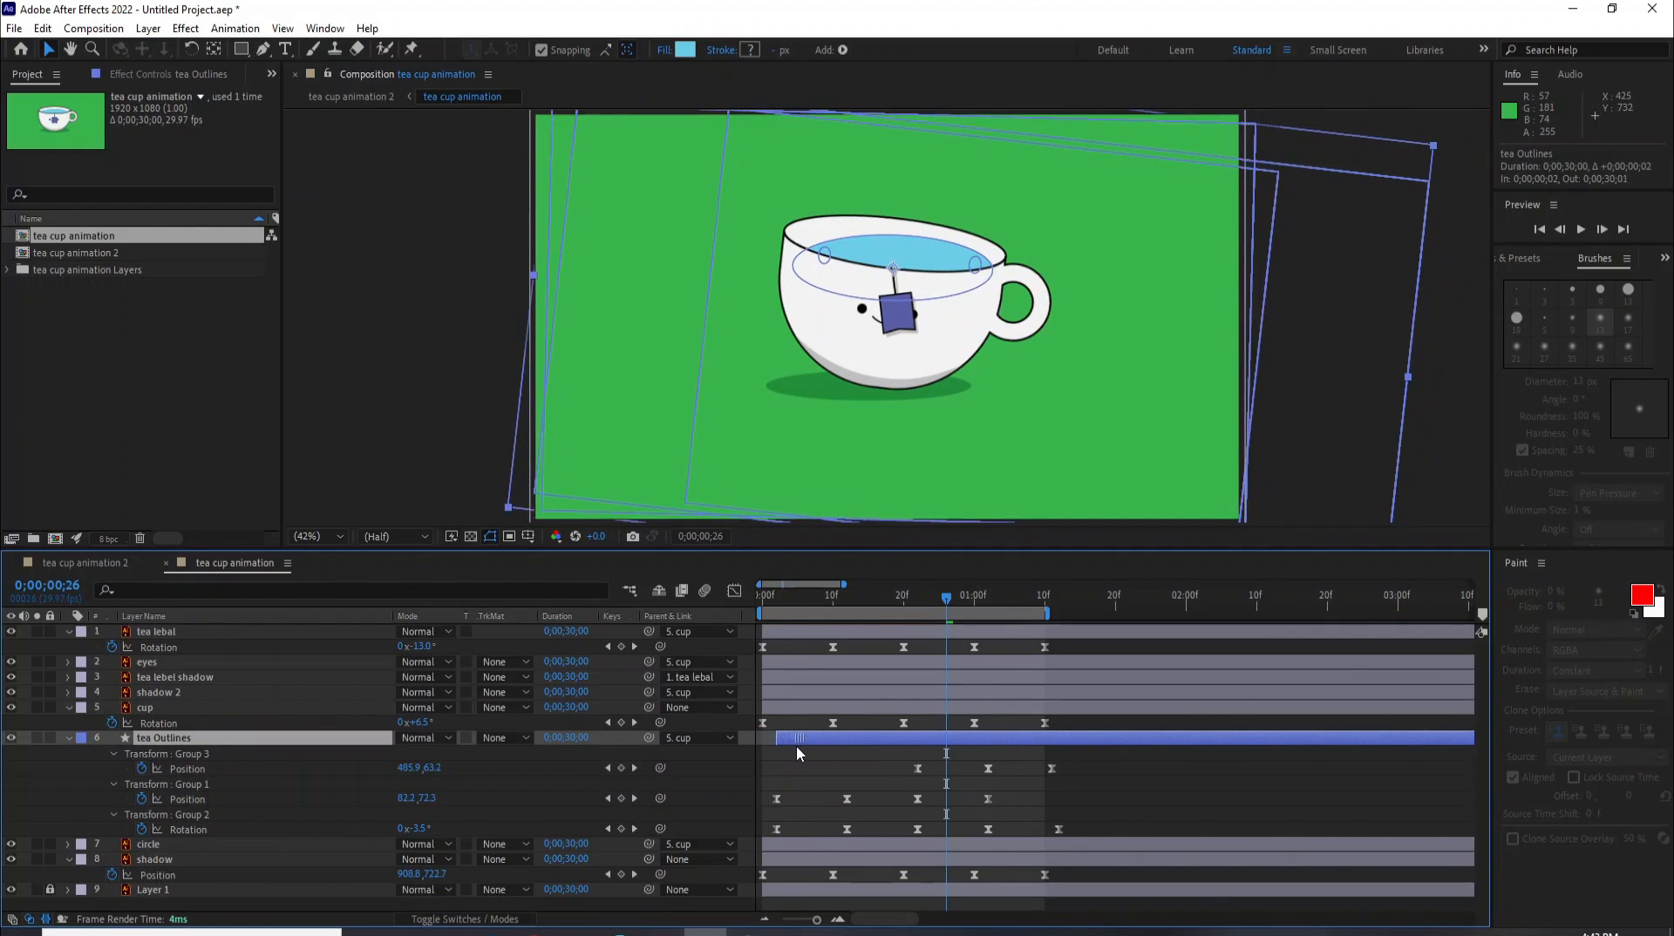
left_click(766, 606)
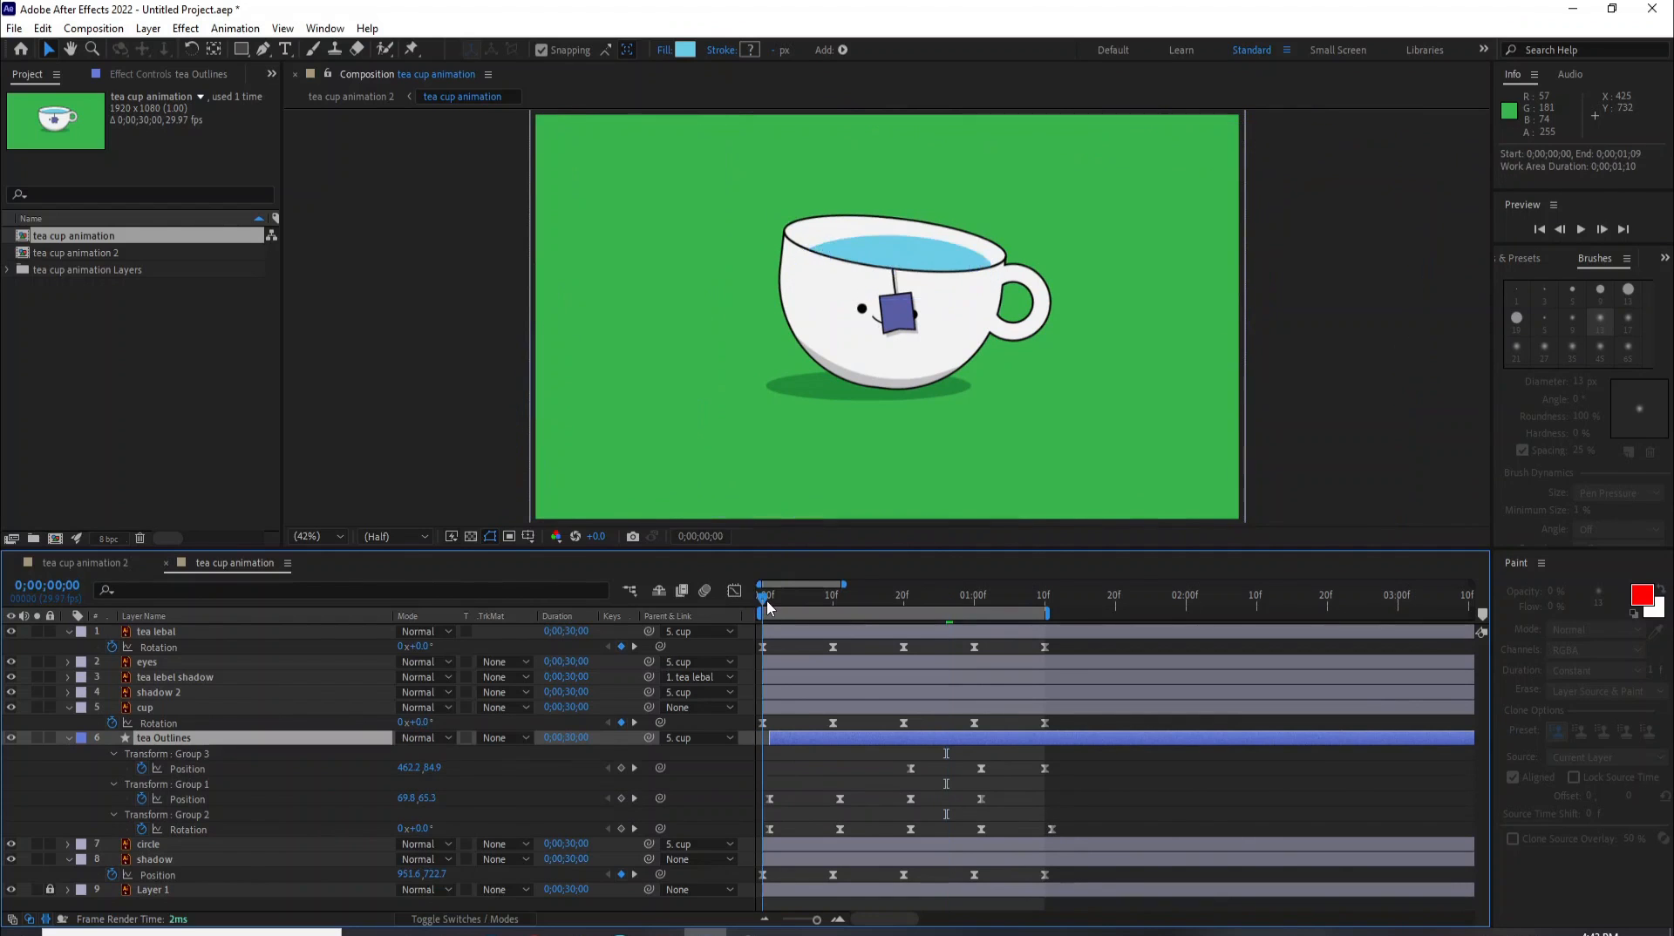
key("space")
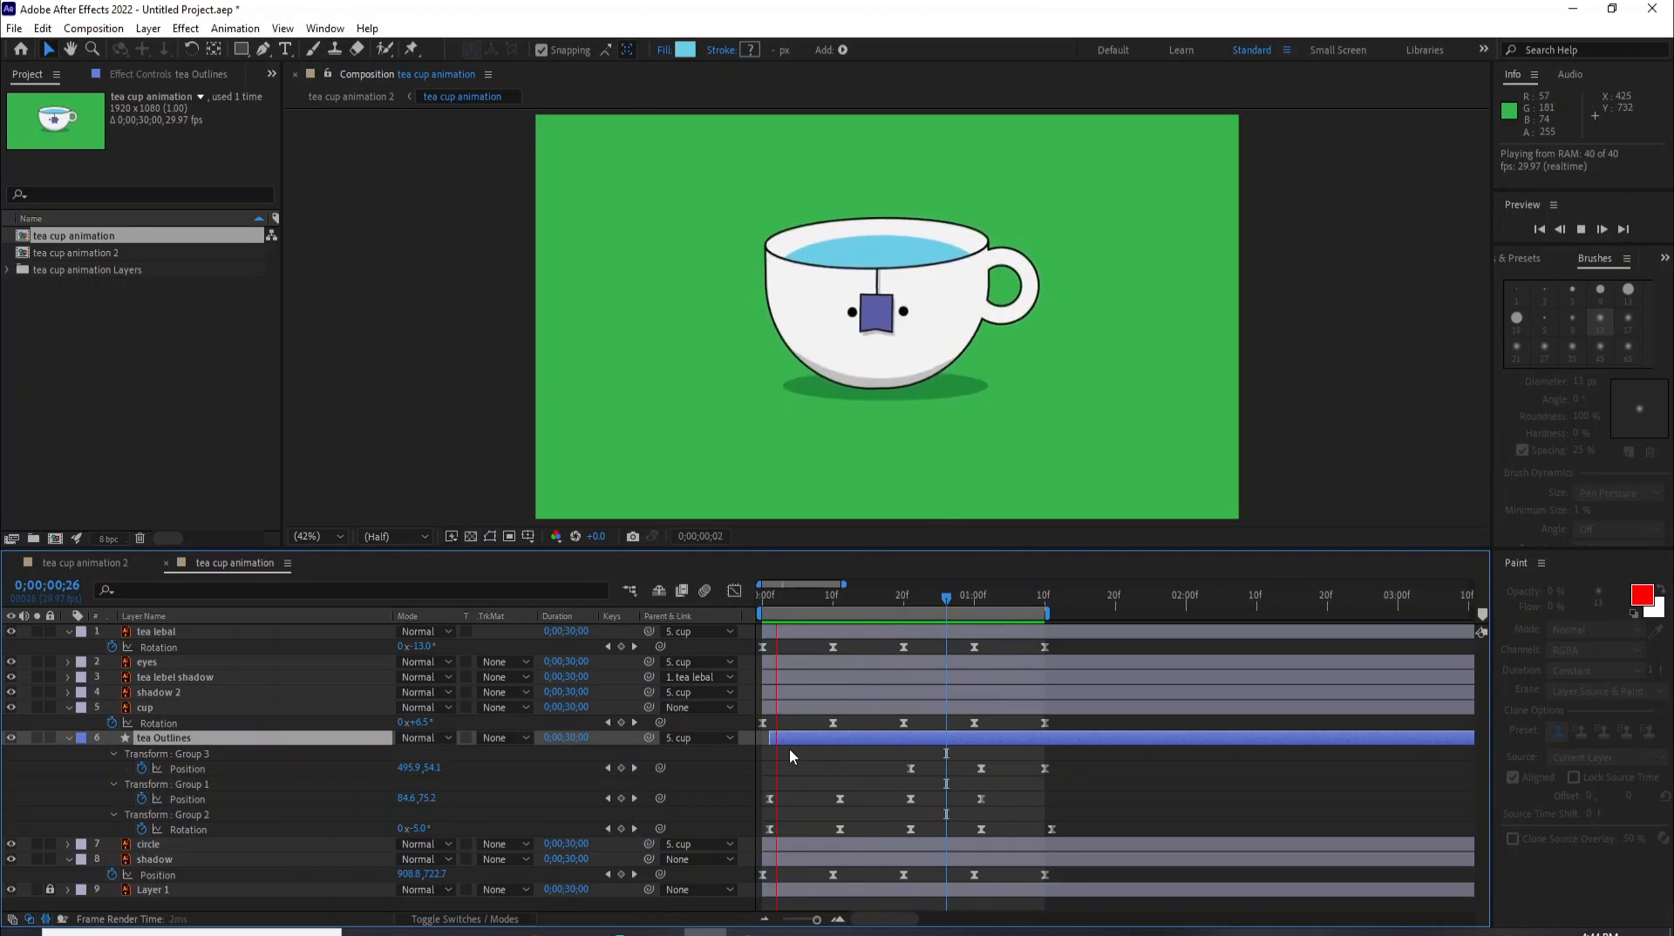
key("space")
Step: Shift the tea Outlines layer to start one frame before the composition, and preview from the first frame
left_click_drag(786, 734, 781, 736)
left_click(762, 608)
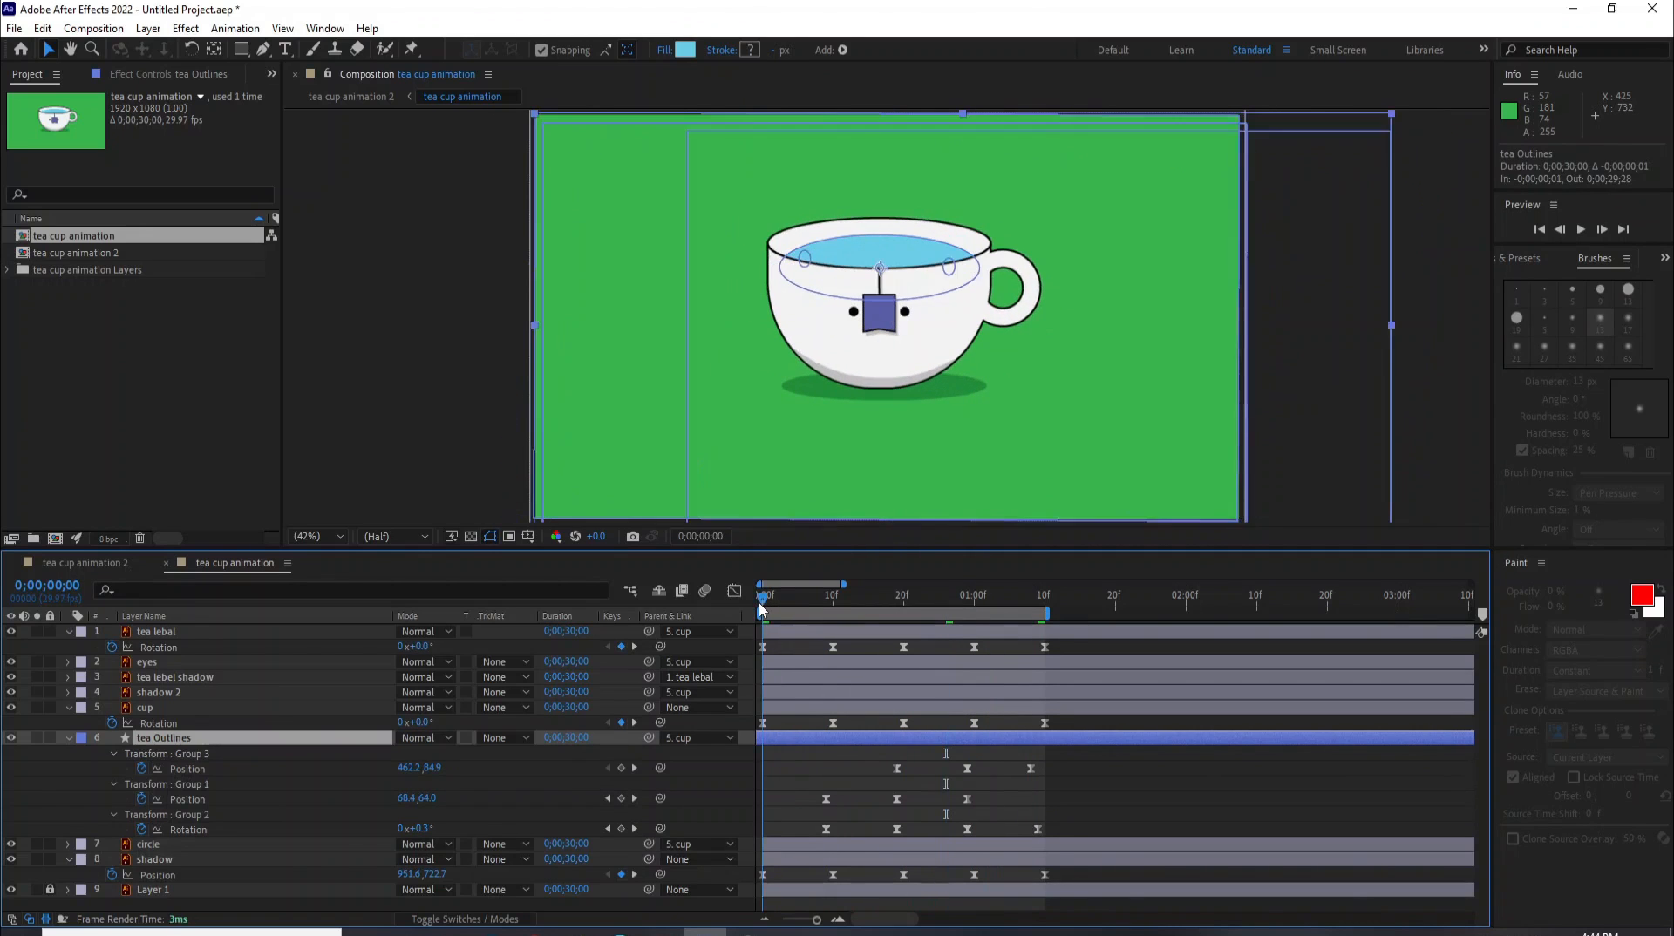
key("space")
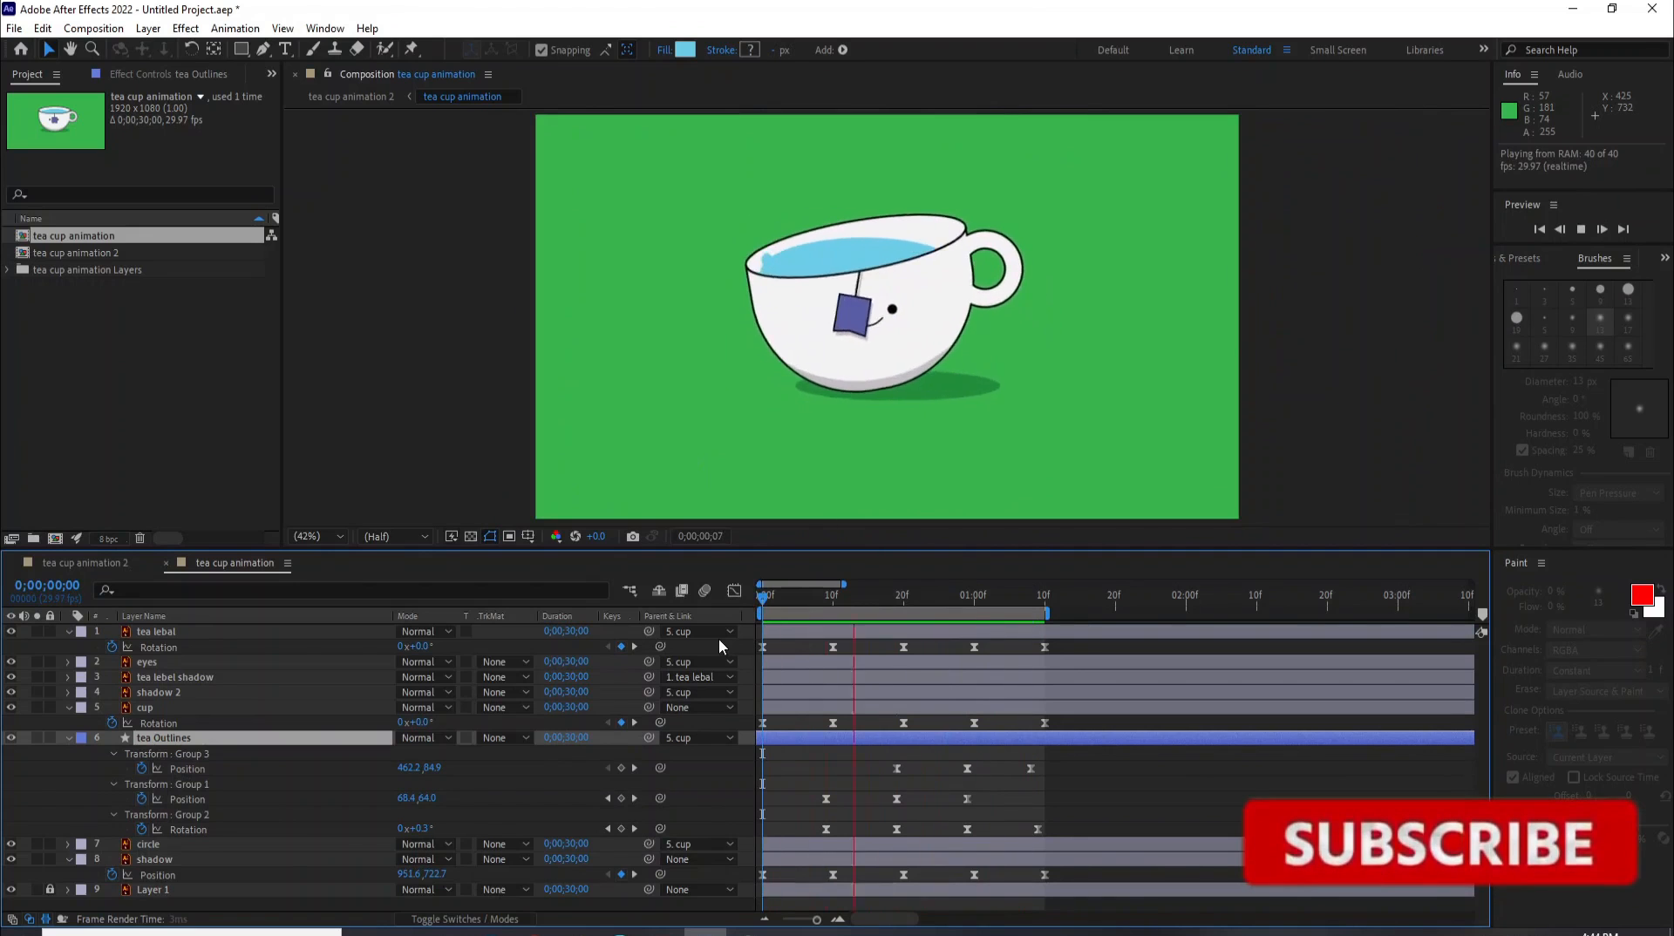